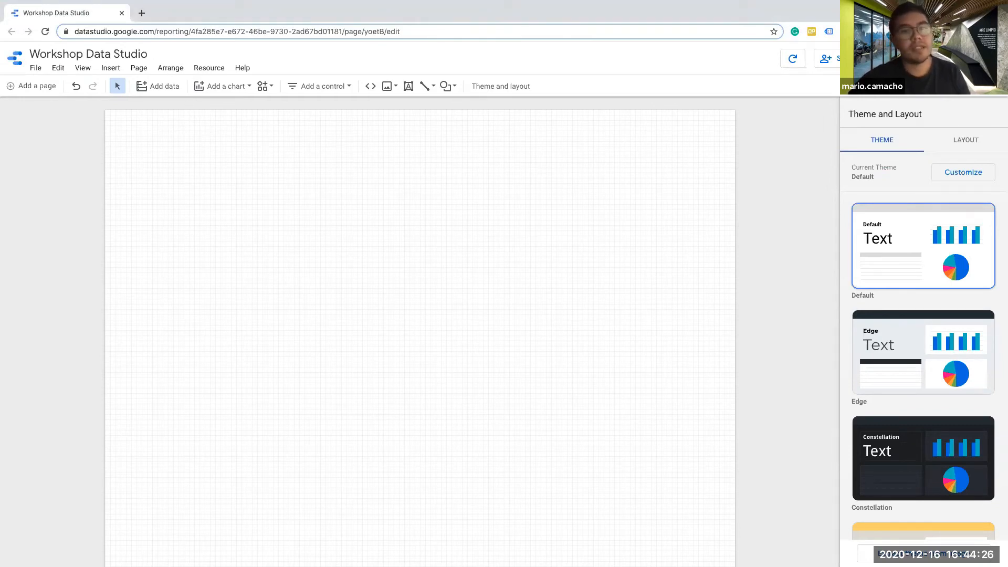
Step: Open the management list of the data sources added to the report
click(212, 69)
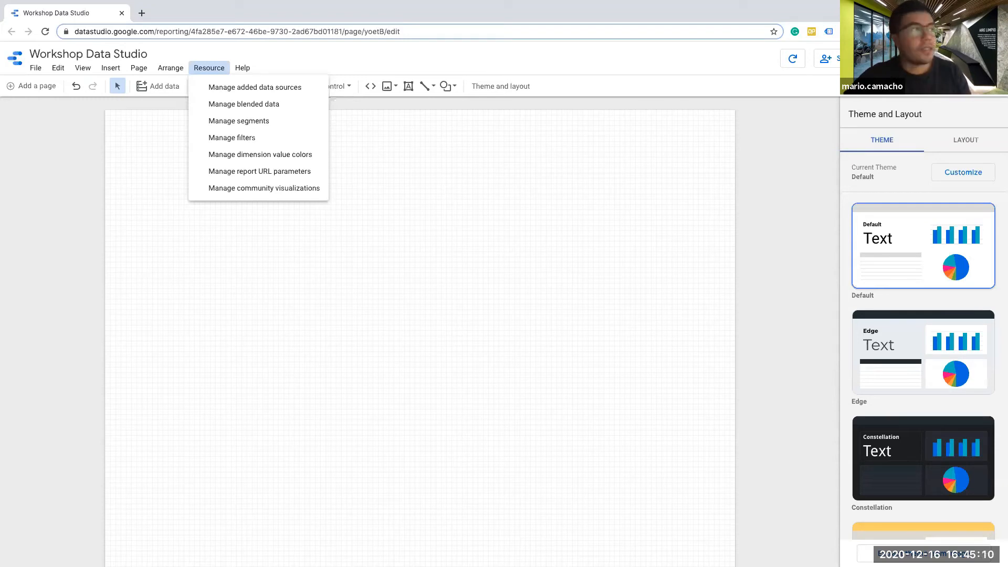
click(246, 104)
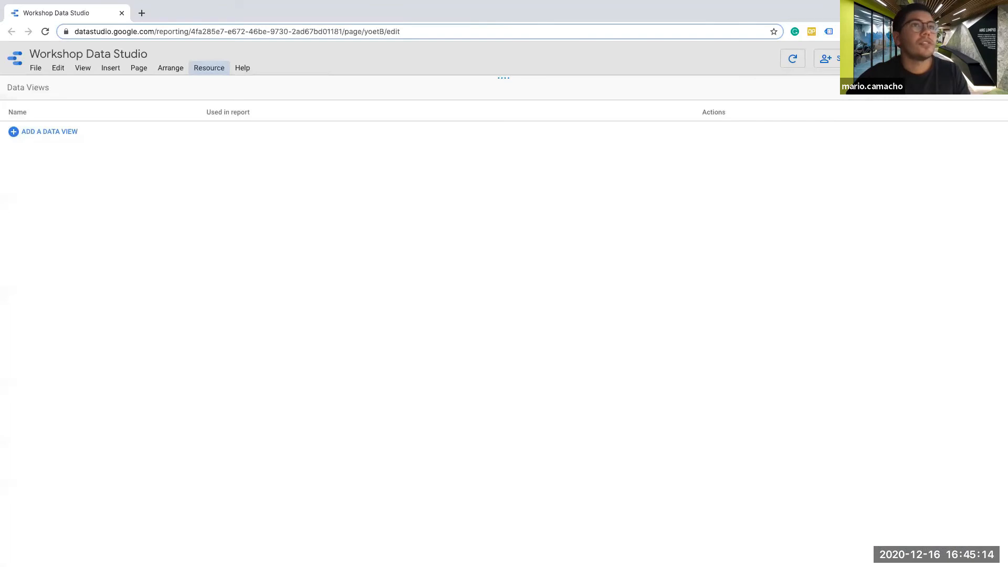
click(219, 69)
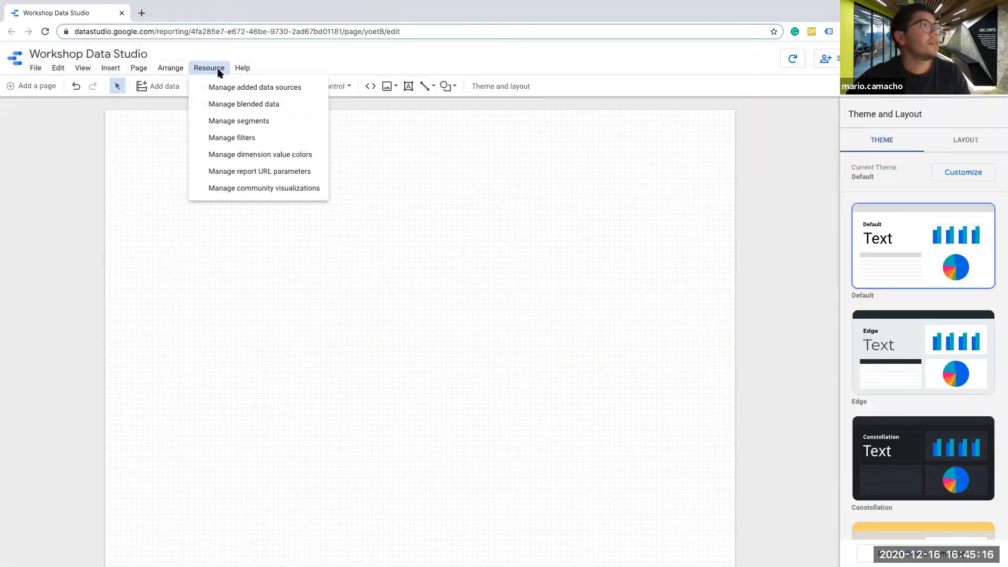
click(238, 87)
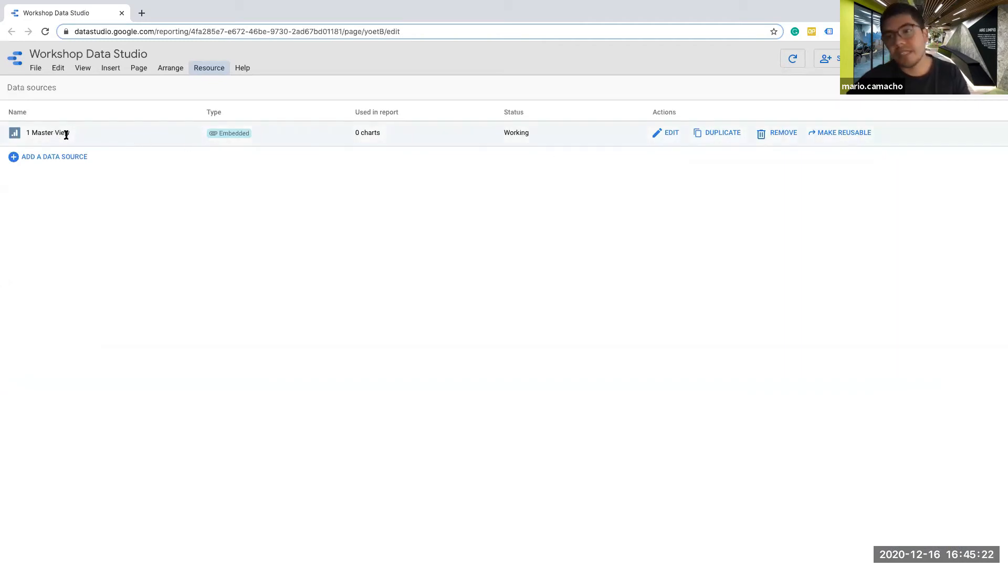
click(15, 157)
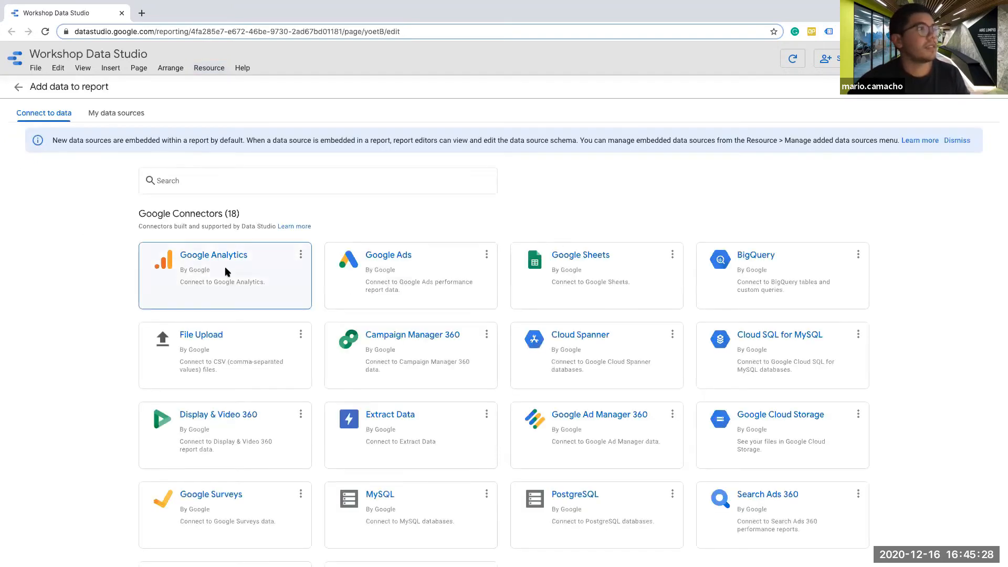
click(199, 267)
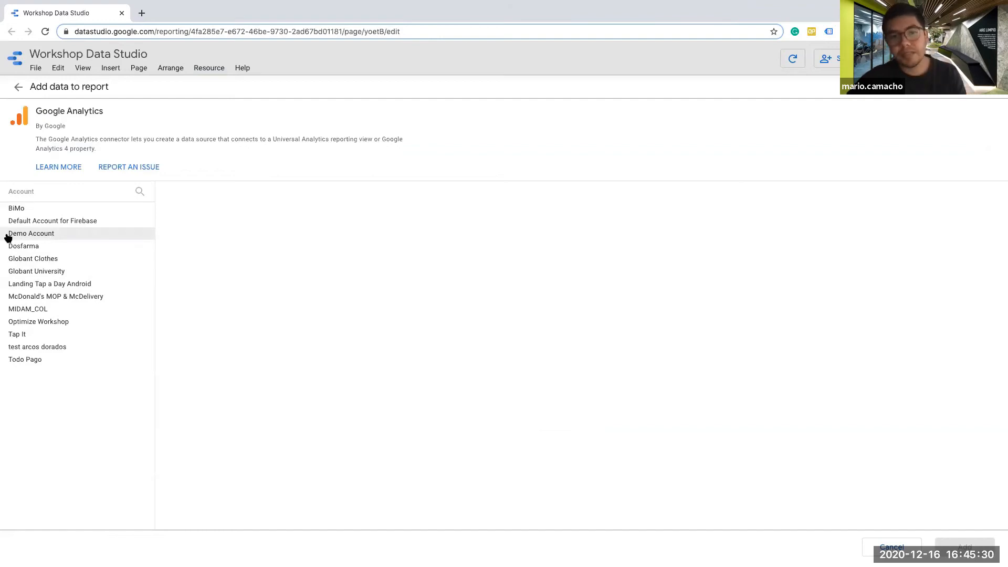
click(37, 234)
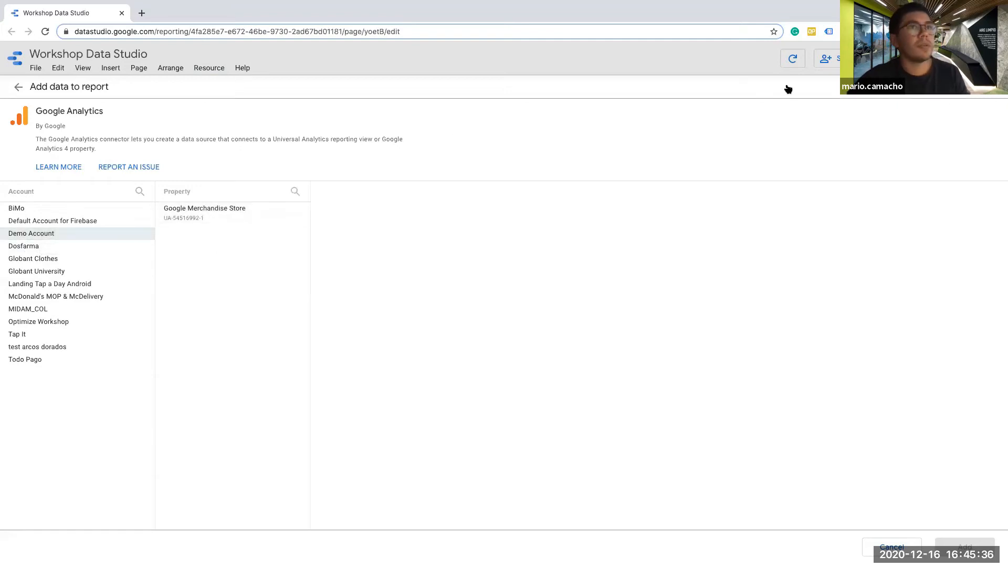
click(252, 213)
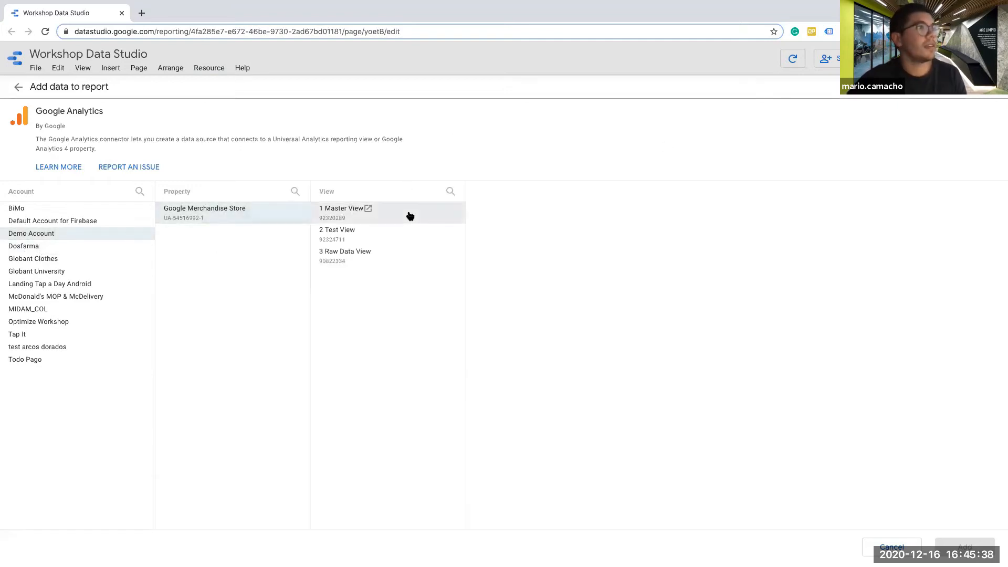
click(342, 210)
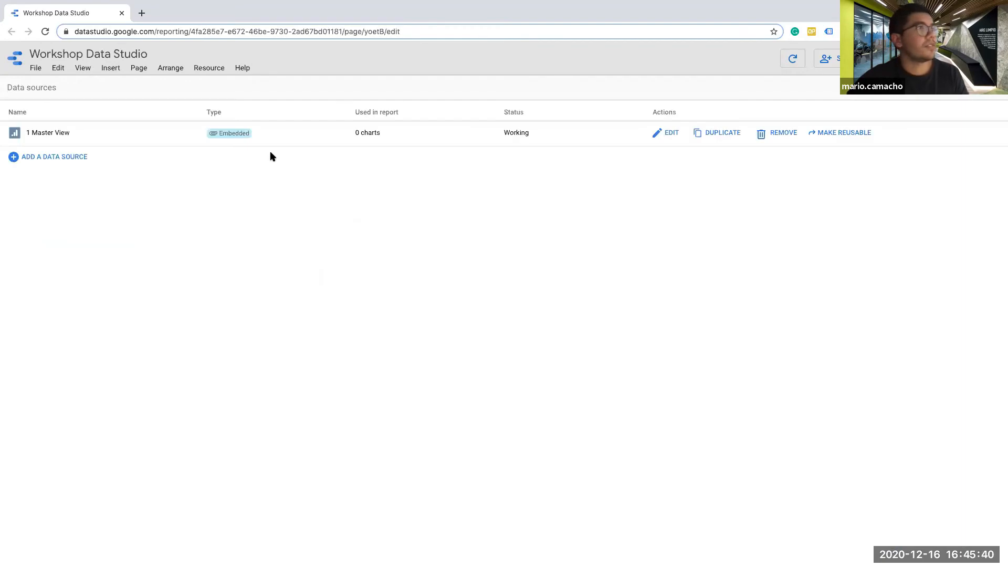
Step: Edit the 1 Master View data source and add a calculated field with the formula UPPER(Campaign)
click(657, 134)
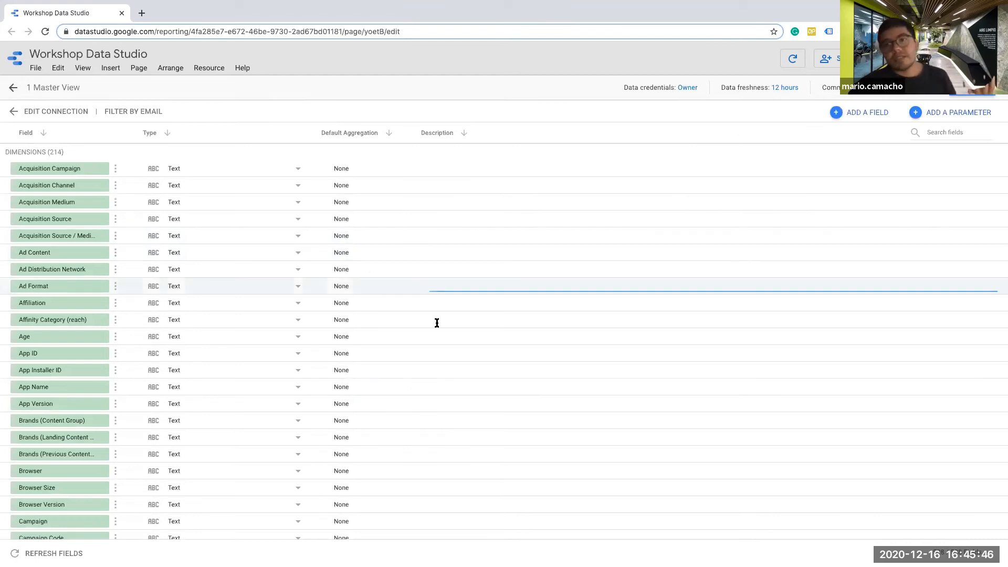
scroll(291, 367, down, 4)
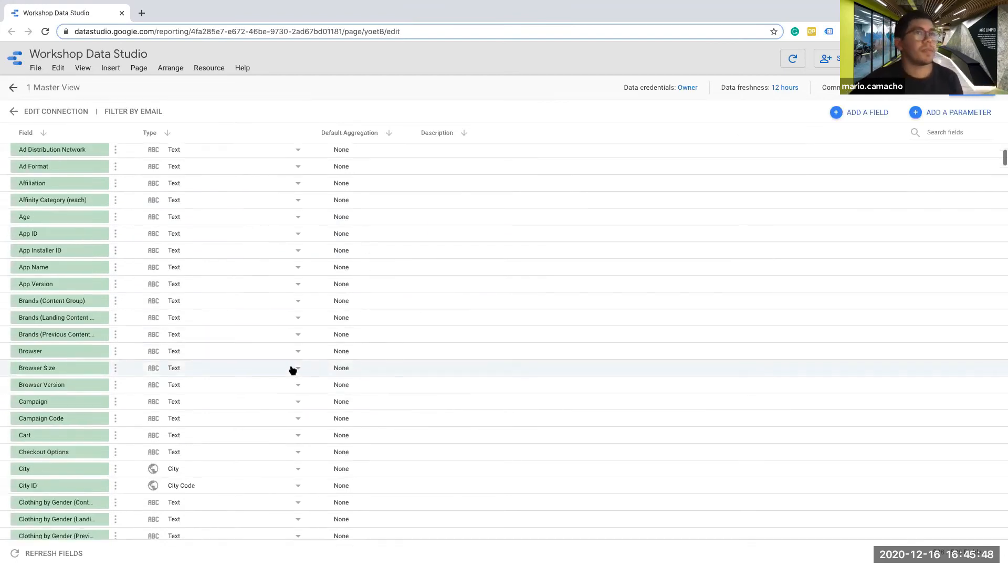
scroll(459, 358, up, 3)
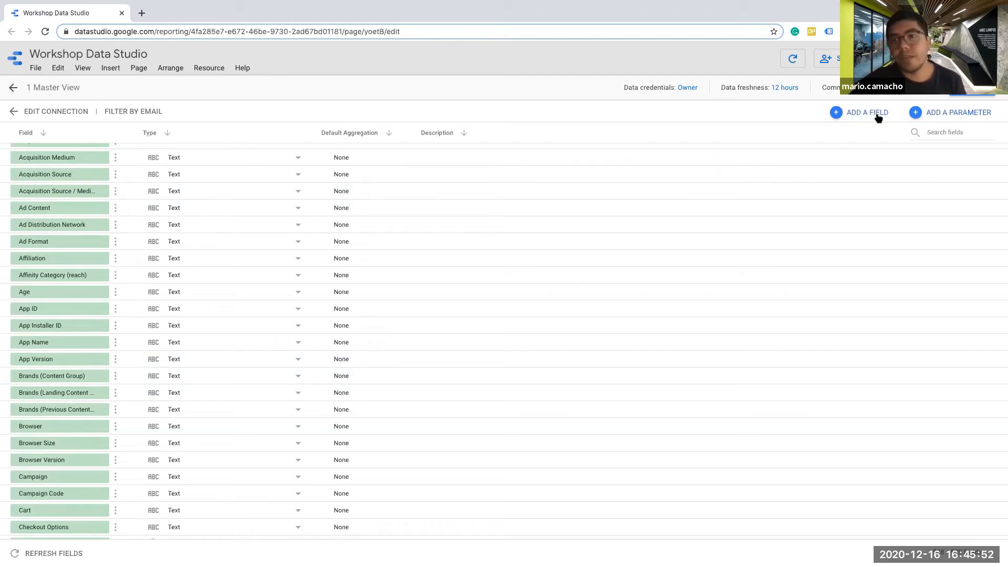
click(835, 114)
click(263, 197)
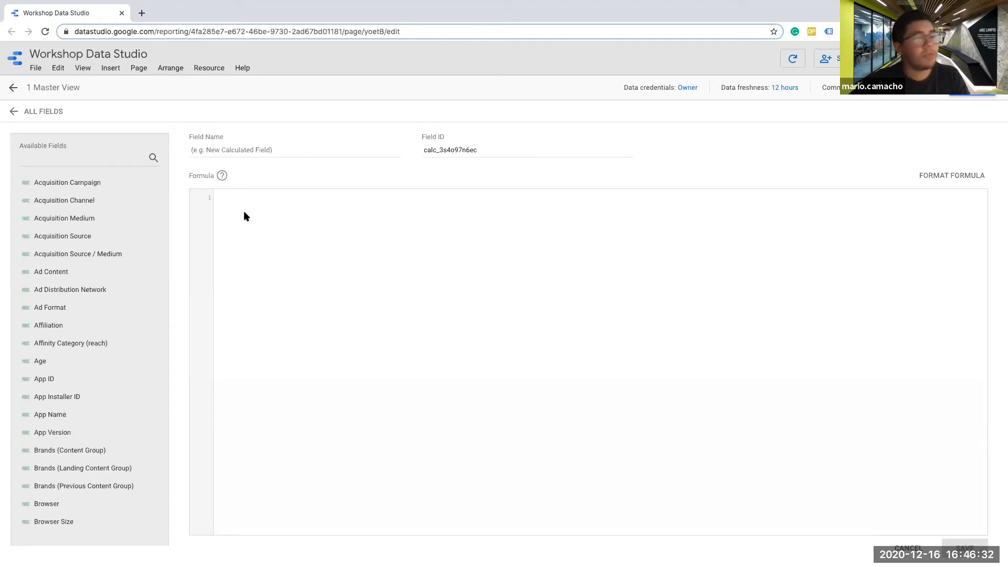
text(upp)
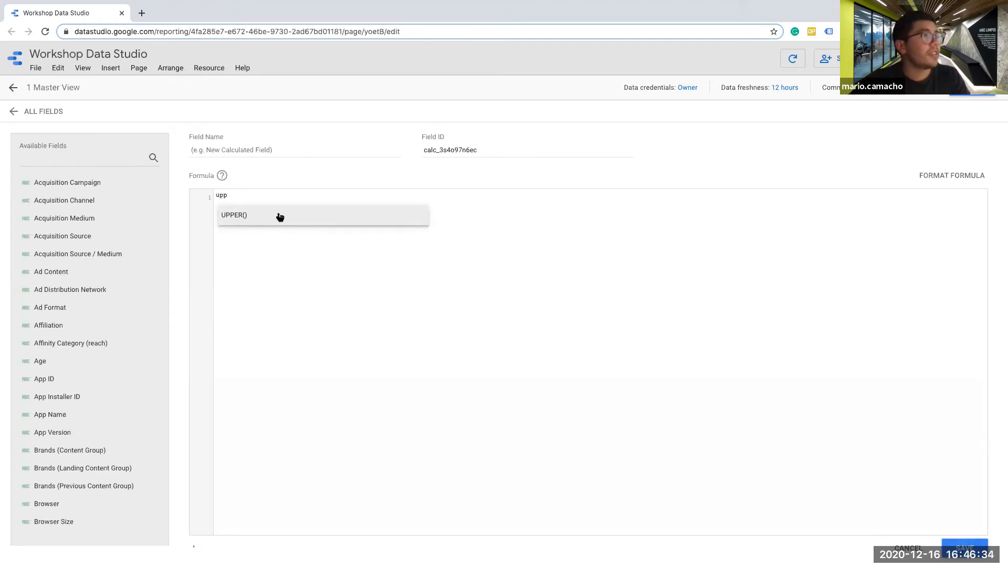
click(279, 217)
text(camp)
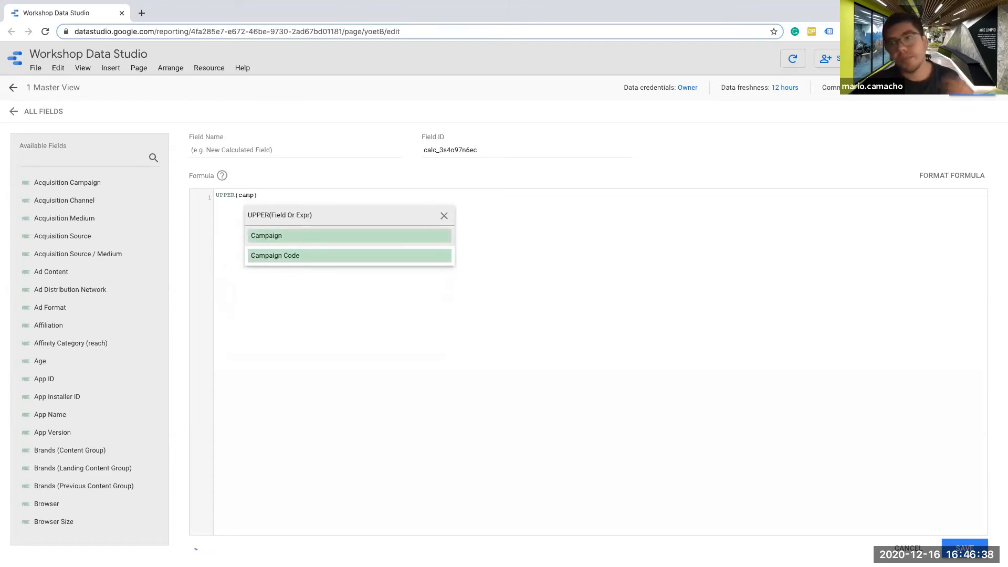
click(279, 235)
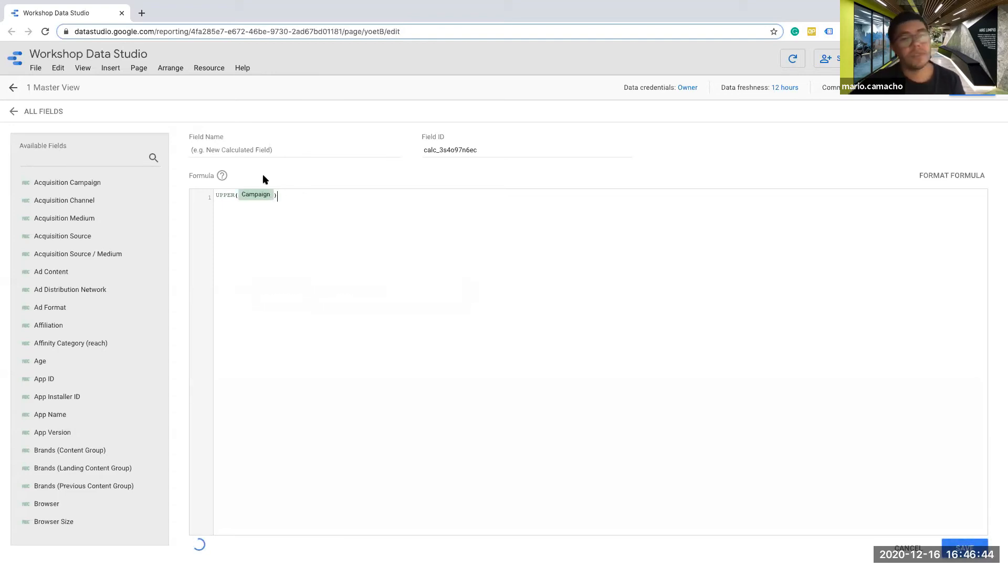
Step: Name the calculated field "upper campaign", save it and return to the report page
click(275, 155)
text(upper campaign)
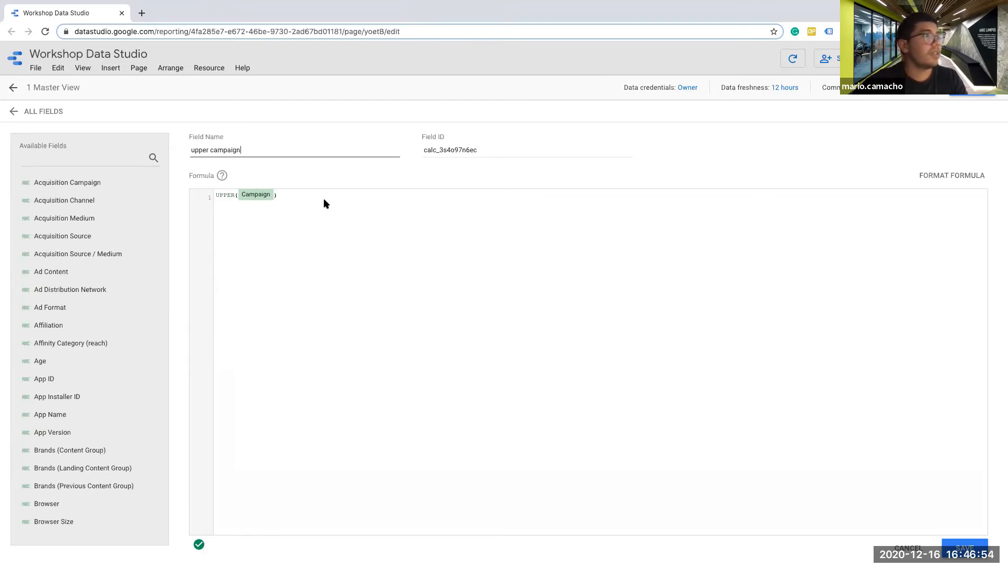
click(965, 548)
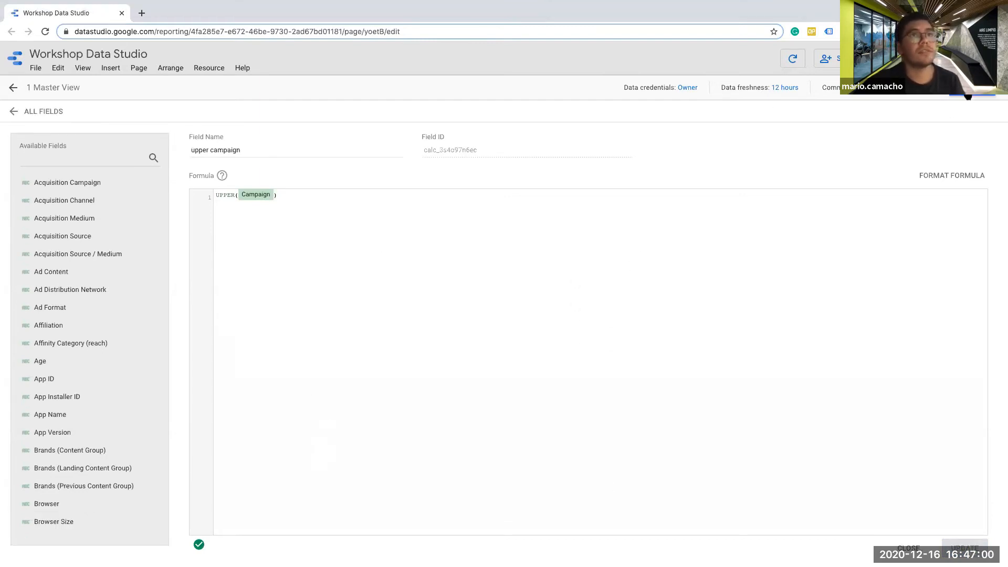
click(972, 87)
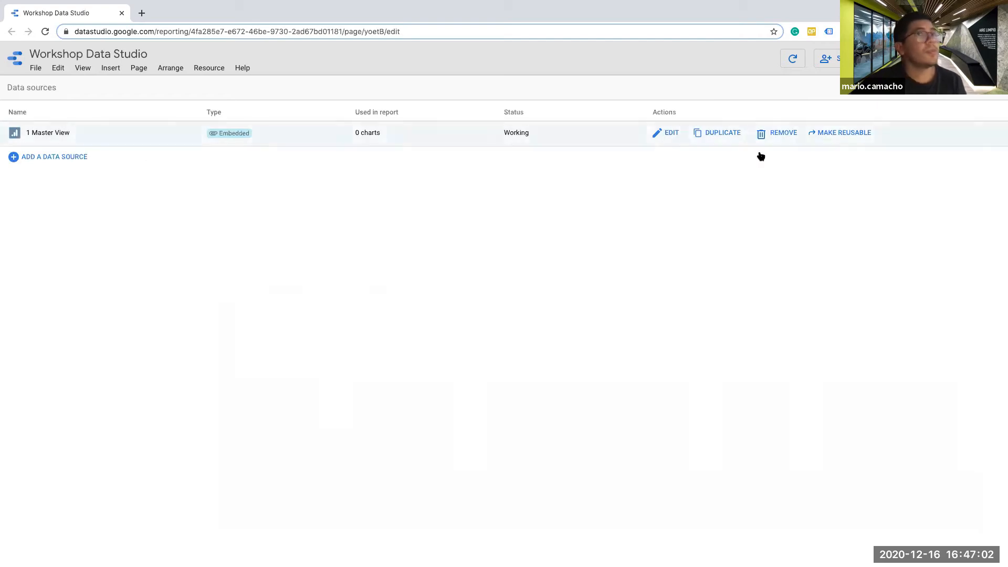
click(974, 88)
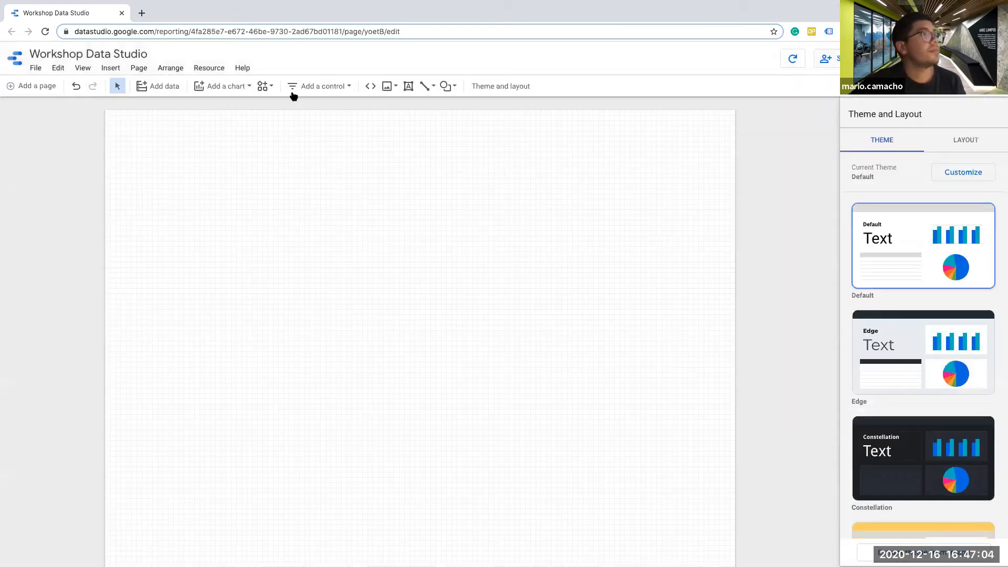
Step: Insert a table in the upper part of the report page and set its dimension to Campaign
click(236, 87)
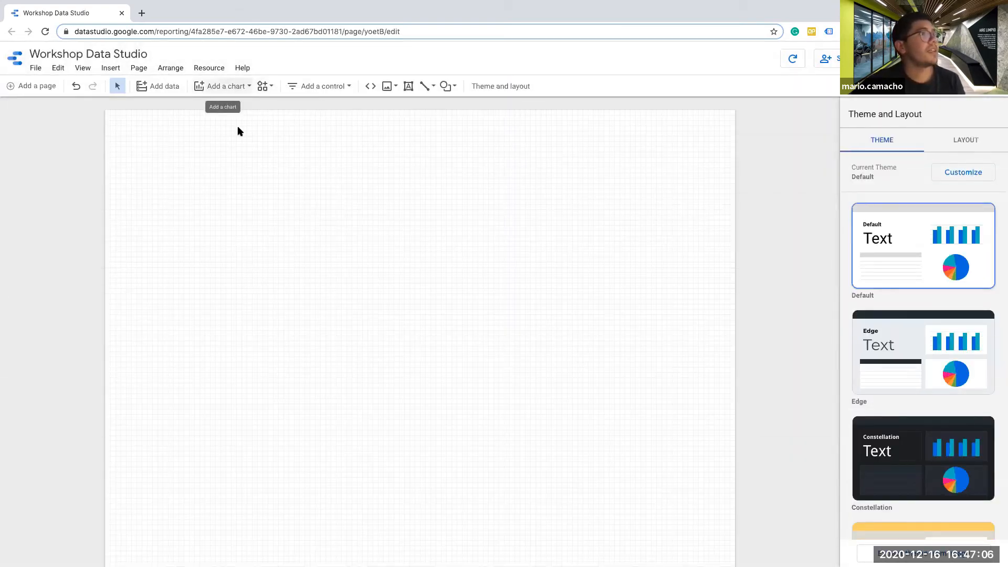
click(210, 119)
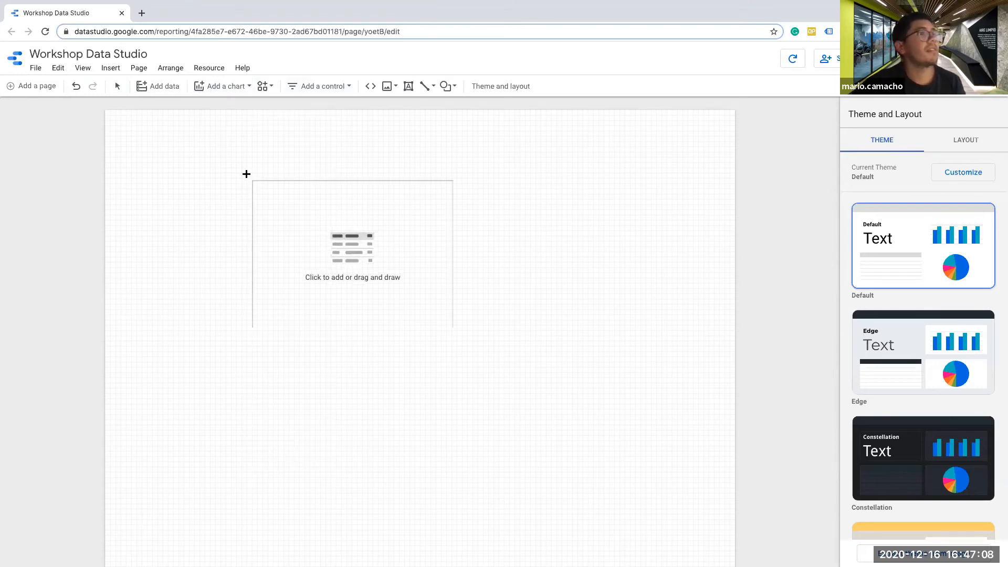
click(235, 158)
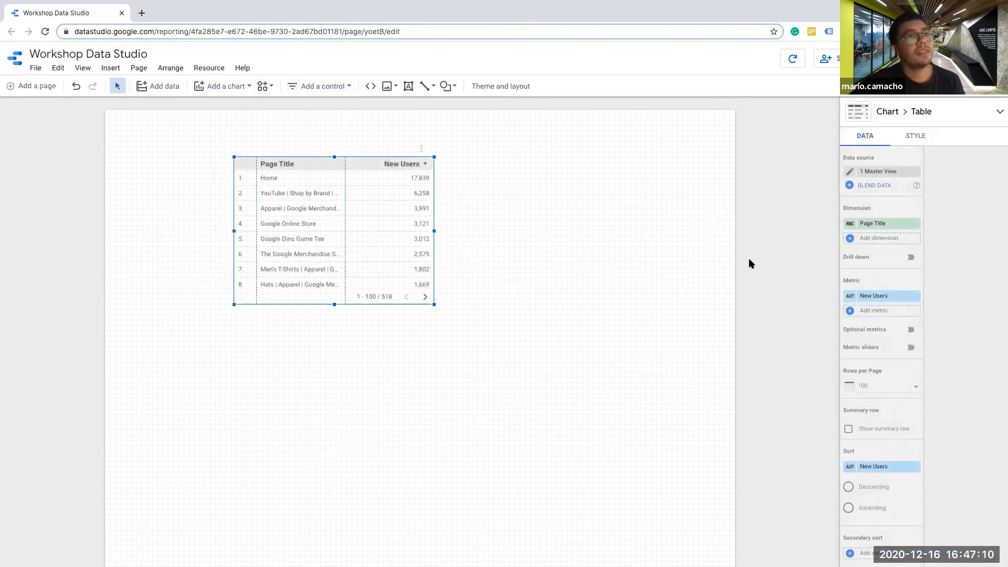
click(882, 224)
text(campaign)
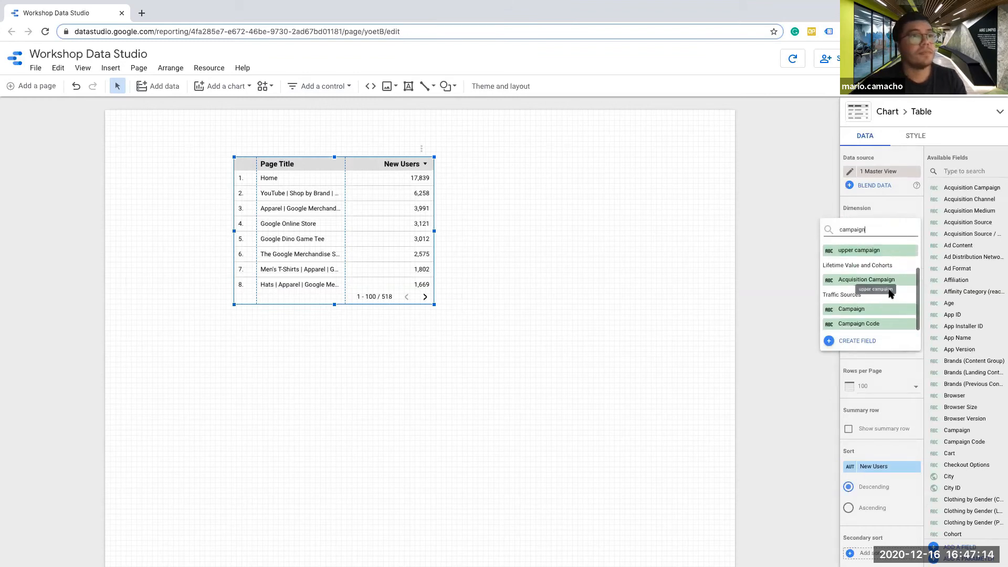
click(868, 312)
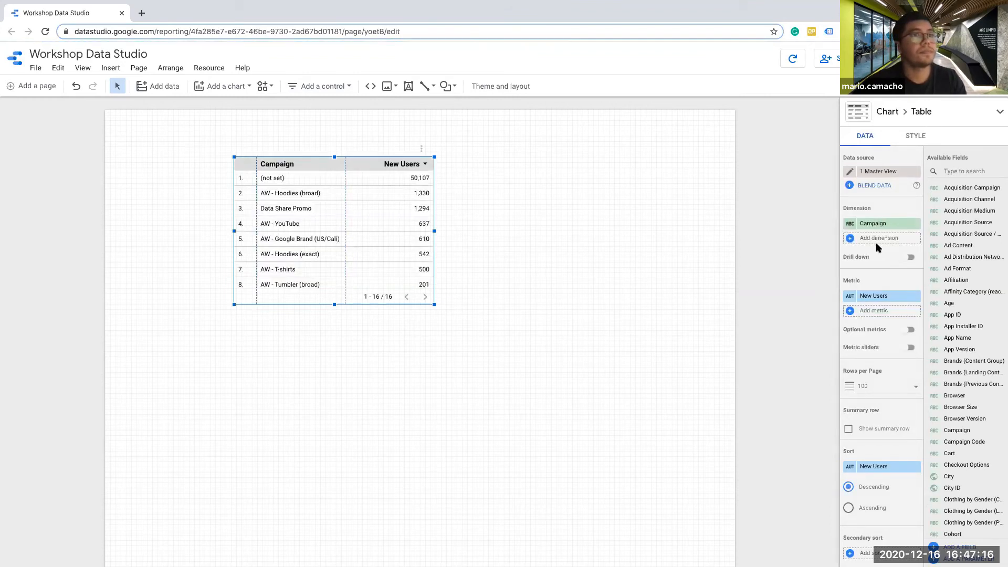
Step: Add upper campaign as the table's second dimension and enlarge the table until both campaign columns are readable
click(856, 241)
text(upper)
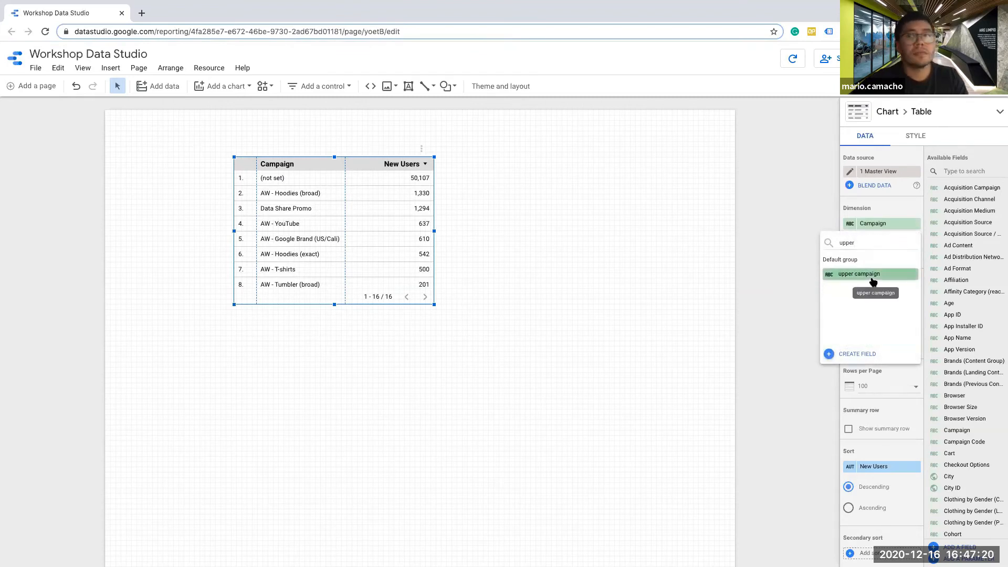
click(872, 275)
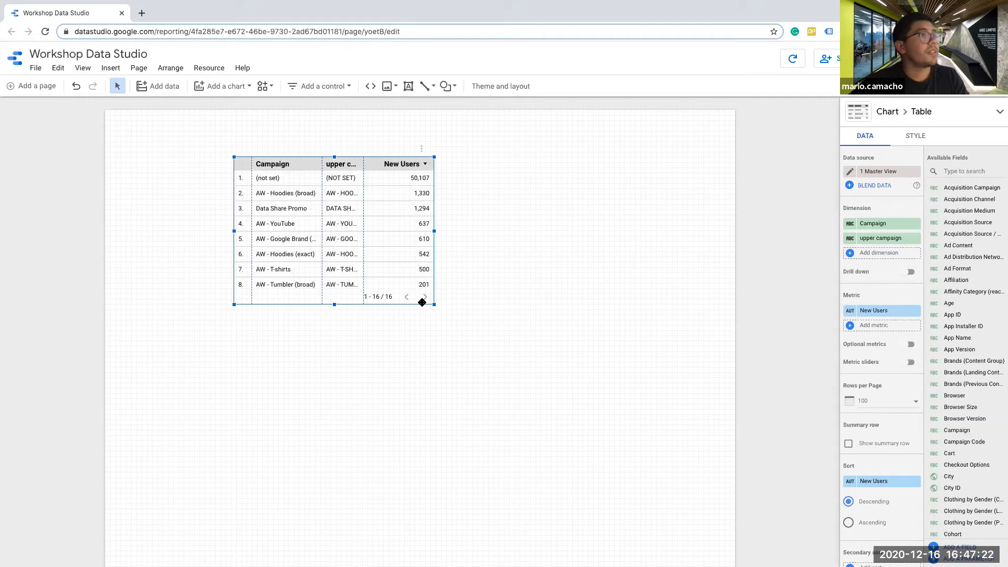
drag(435, 305, 642, 397)
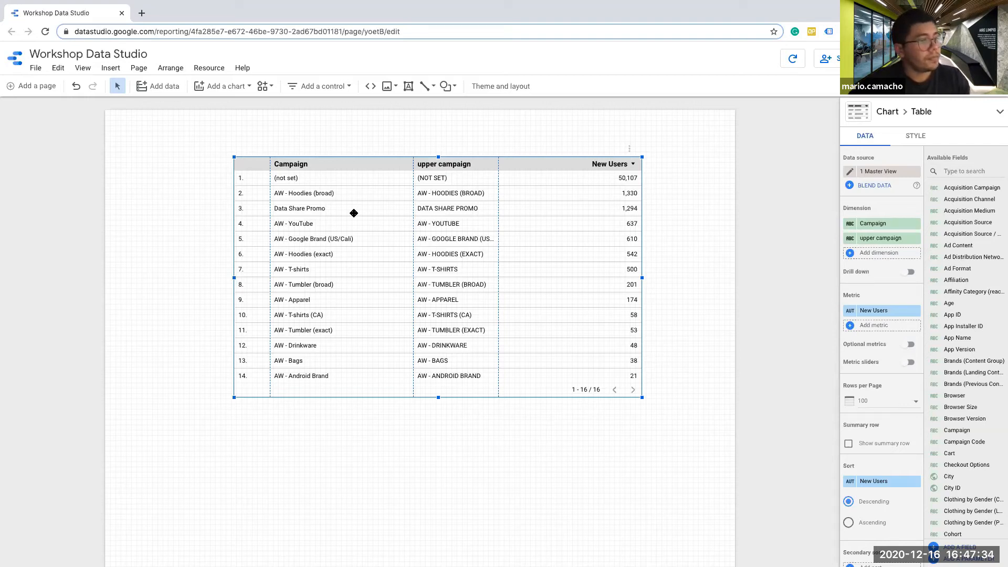
Step: Edit the 1 Master View data source and start a new calculated field with the CONCAT function
click(212, 67)
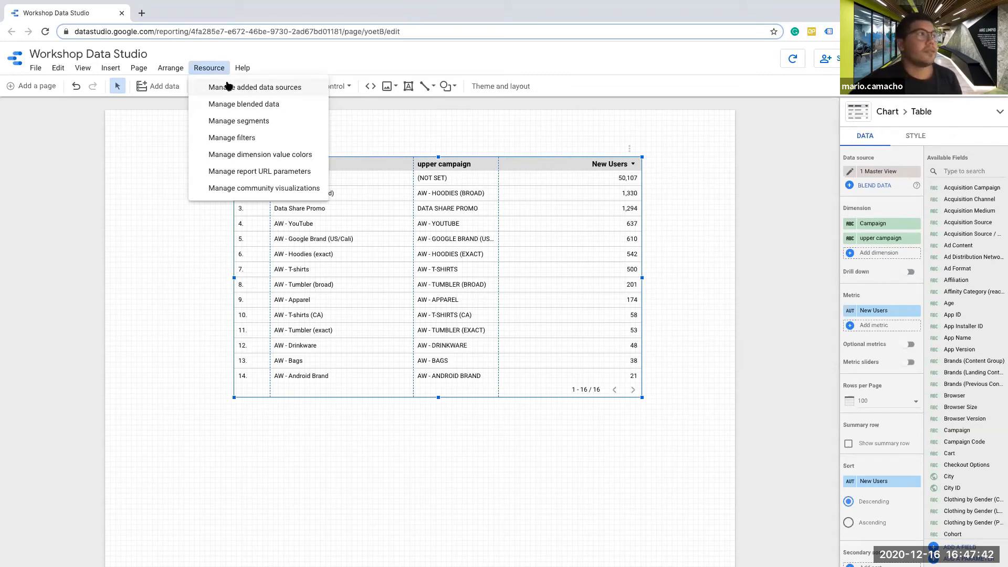
click(229, 86)
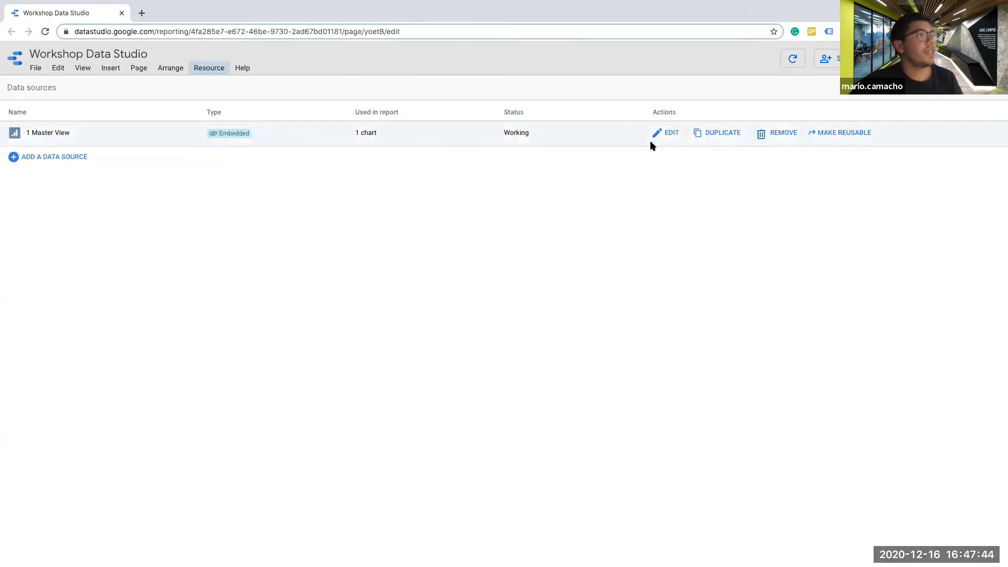
click(657, 134)
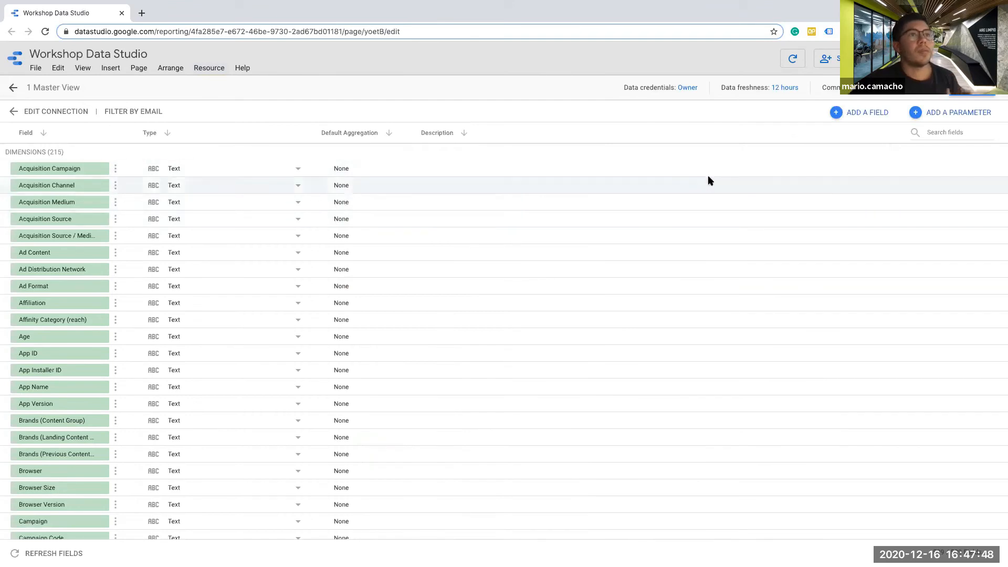
click(837, 113)
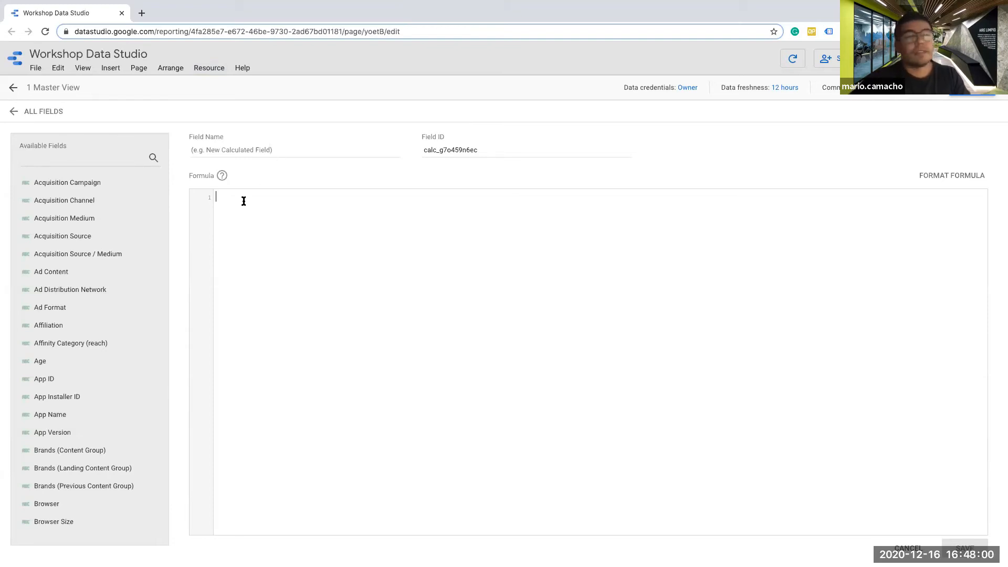
text(con)
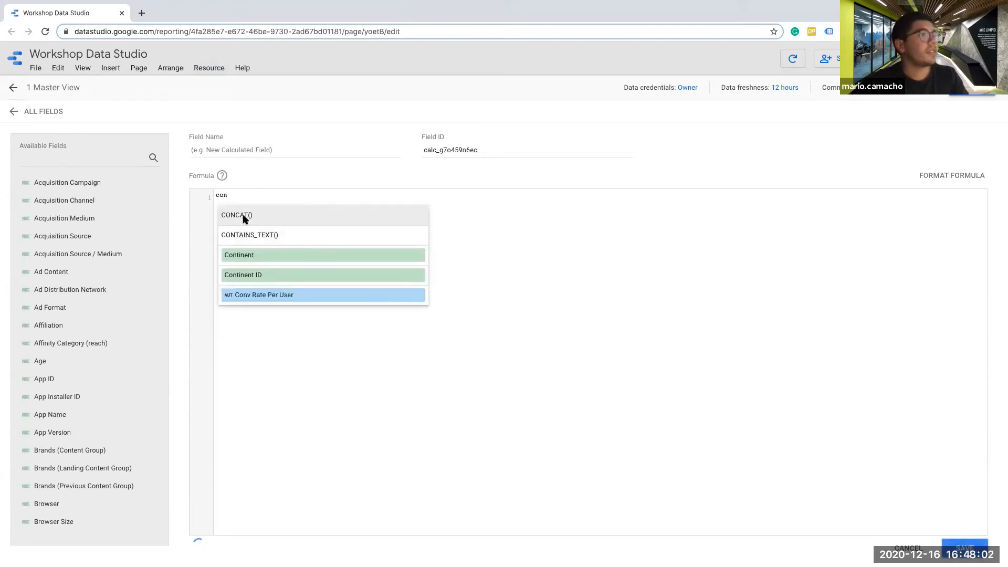
click(245, 216)
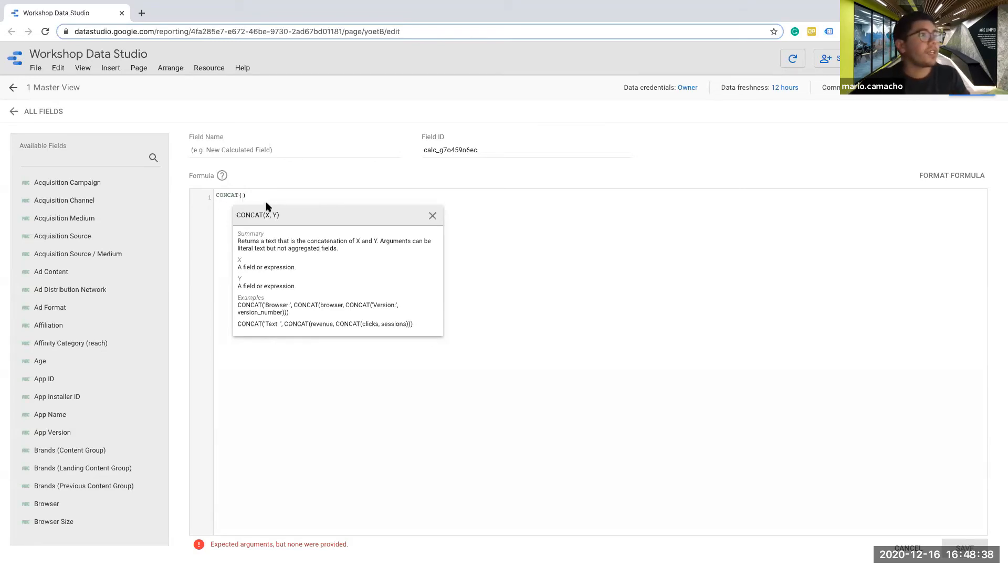
Step: Fill in the CONCAT formula with the Hostname and Page fields as its two arguments
text(J)
key(BackSpace)
text(ho)
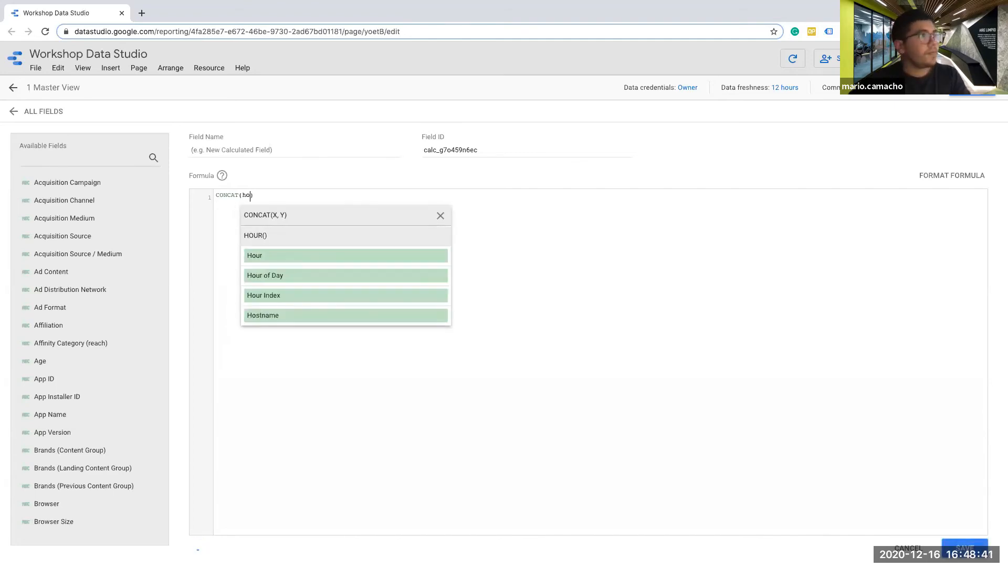
click(275, 316)
text(, )
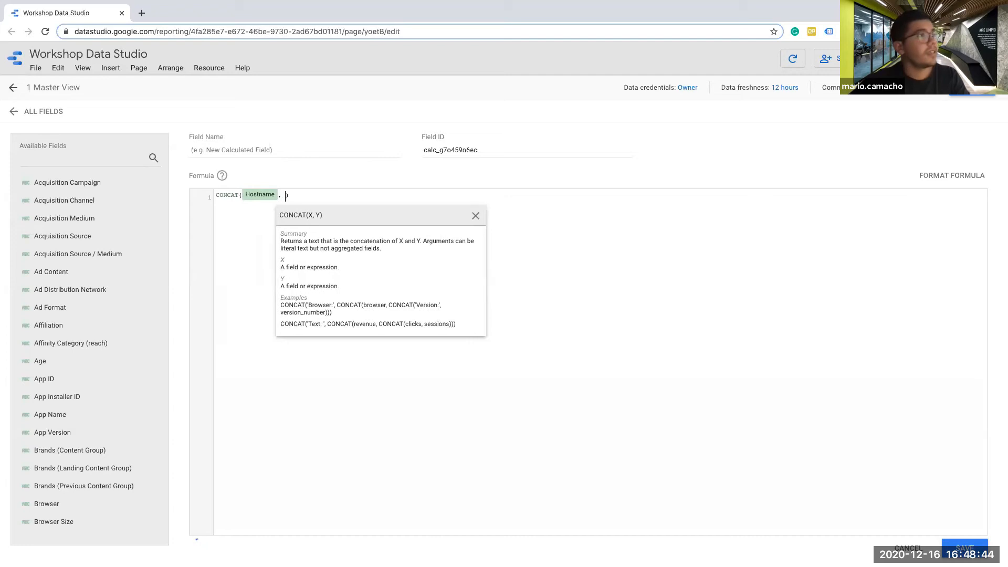
text(pa)
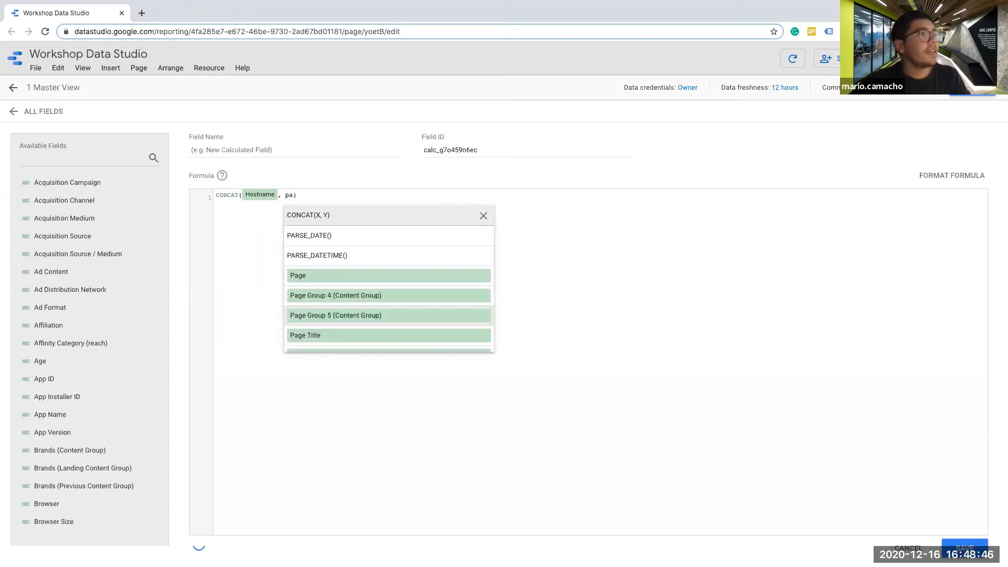
click(317, 277)
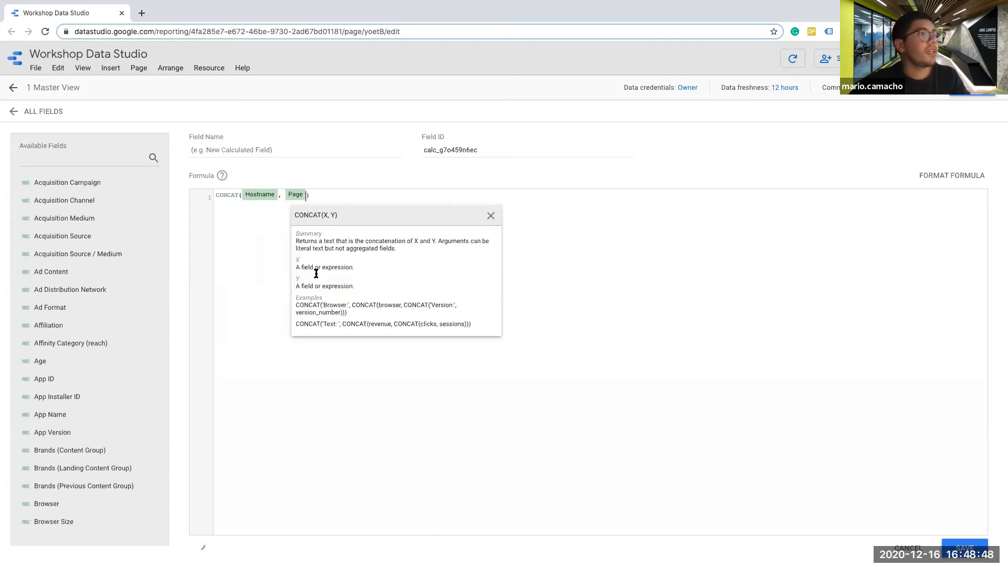
click(322, 191)
Step: Name the calculated field "concat url", save it and return to the report page
click(244, 147)
text(concat url)
click(965, 547)
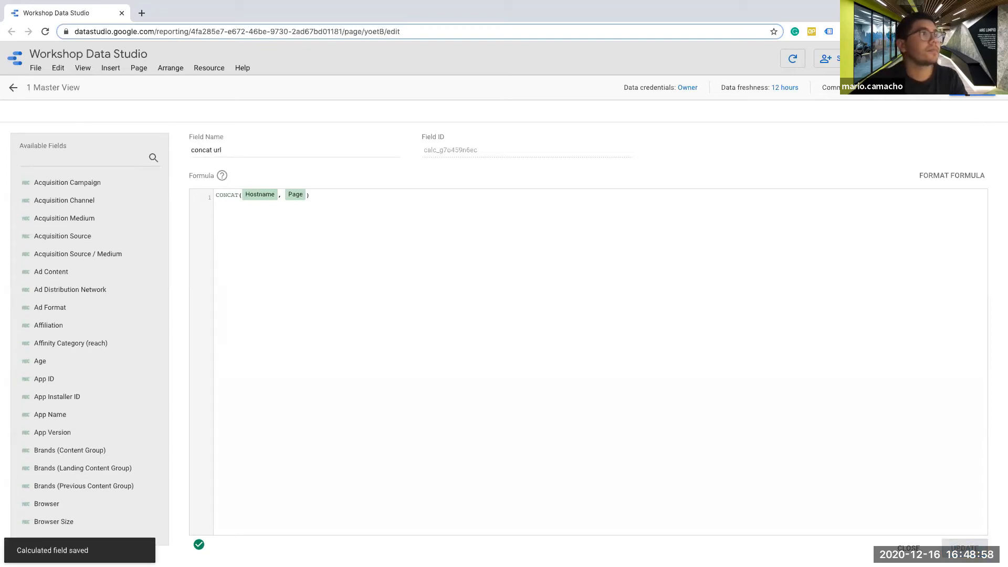
click(968, 90)
click(998, 99)
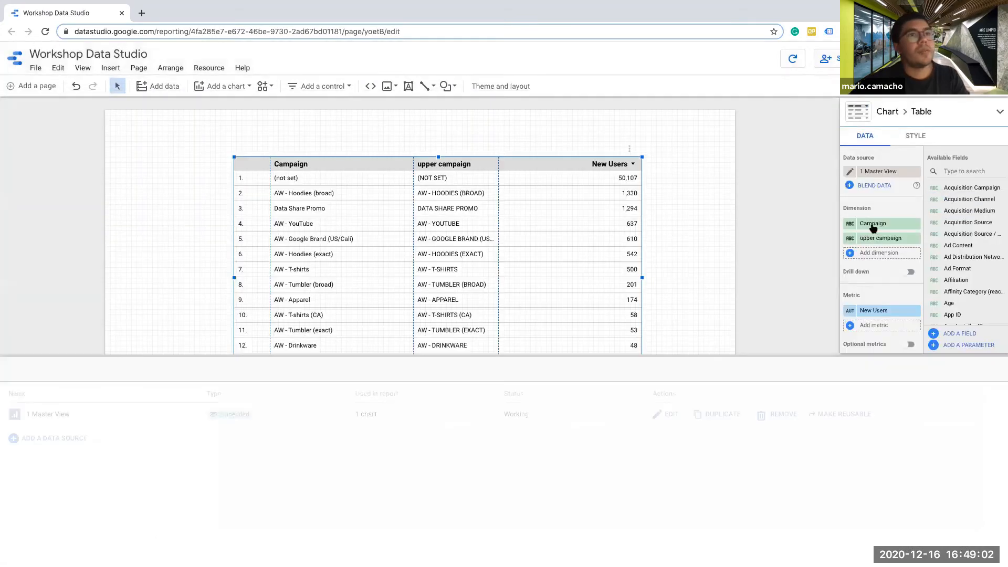
Step: Replace the table's Campaign dimension with concat url and widen that column so more of each URL is readable
click(873, 225)
text(conc)
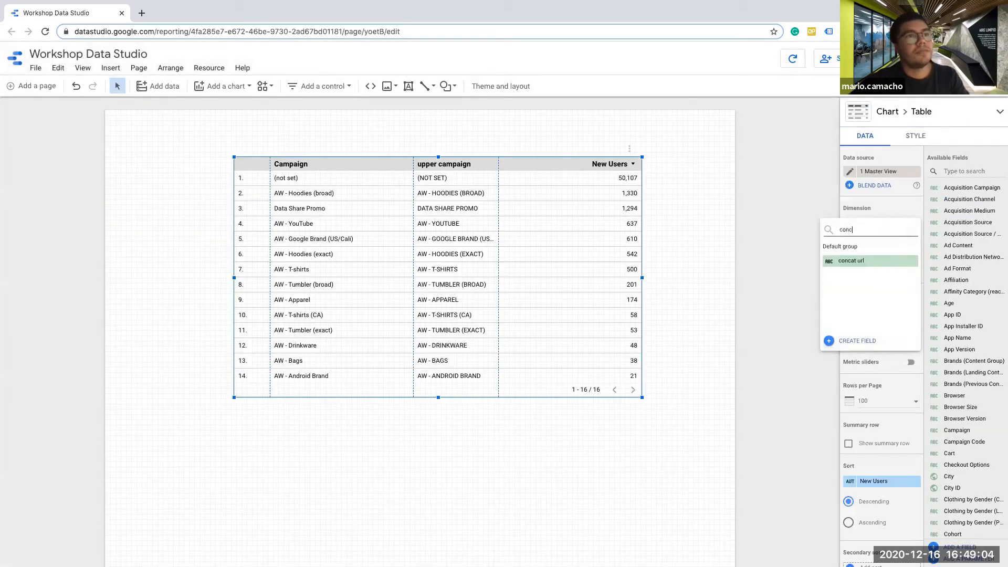
click(872, 259)
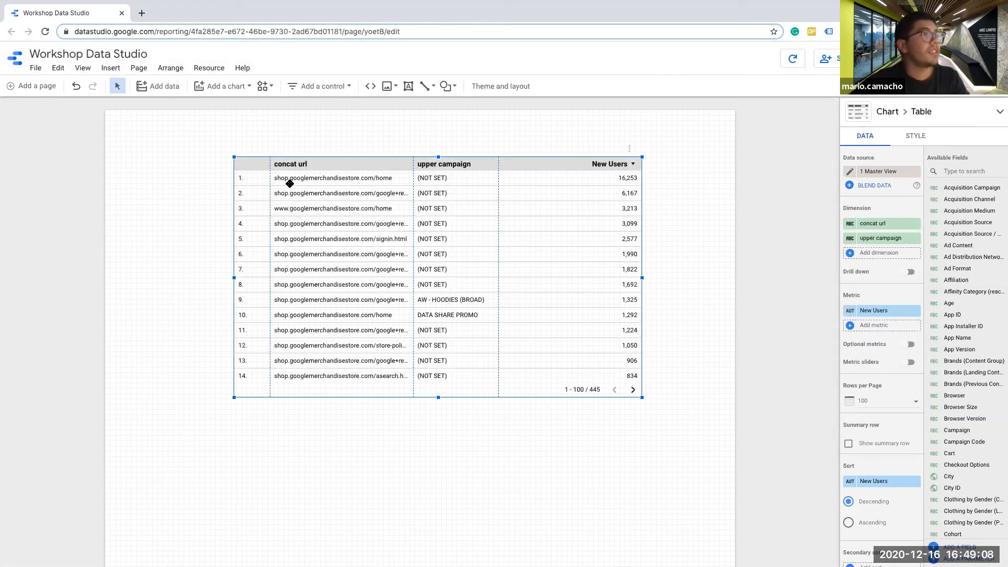
drag(414, 188, 452, 187)
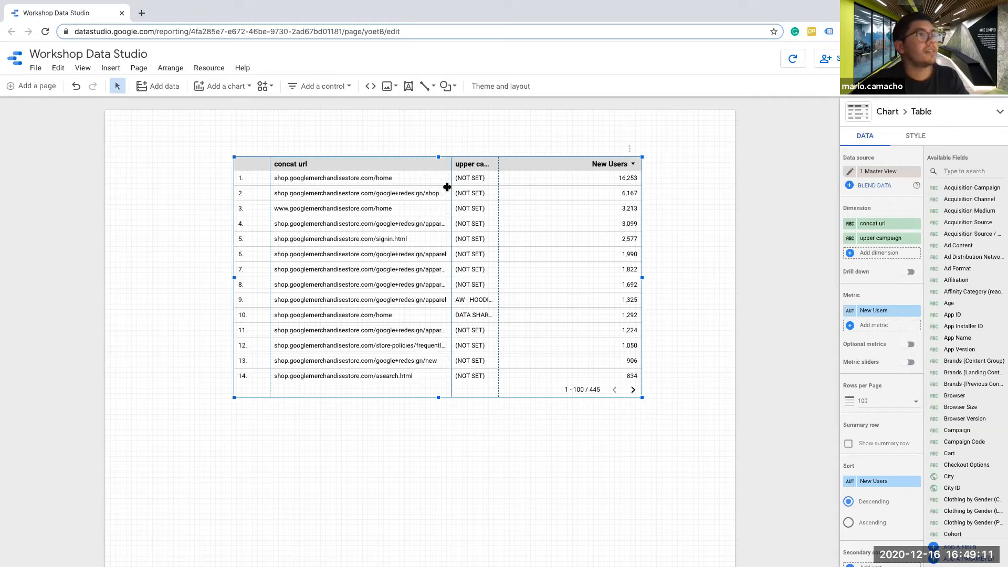
Step: Change the table's metric from New Users to Transactions
click(889, 313)
text(transac)
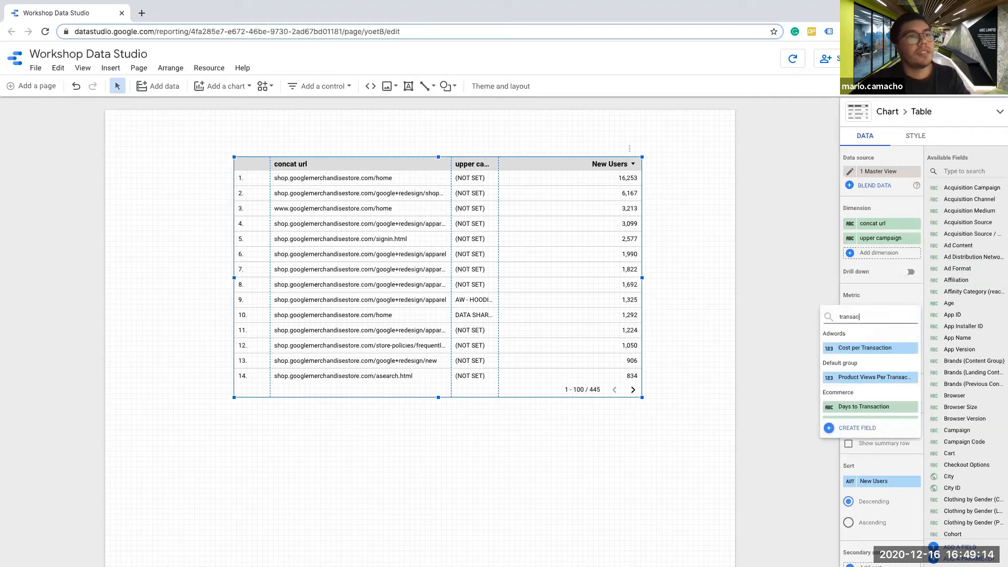
scroll(893, 368, down, 3)
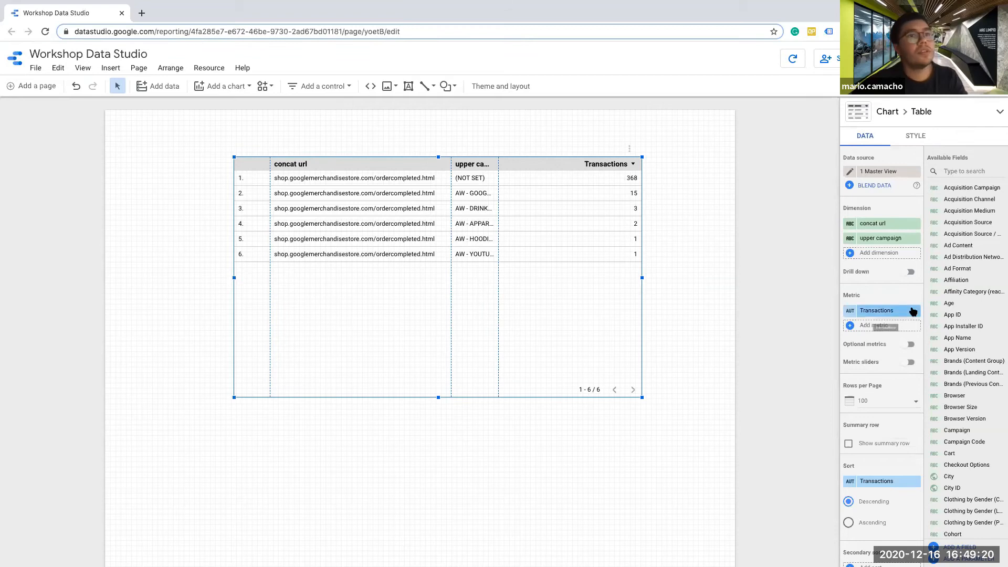
Step: Set the table's metric to Users and remove the upper campaign dimension
click(879, 311)
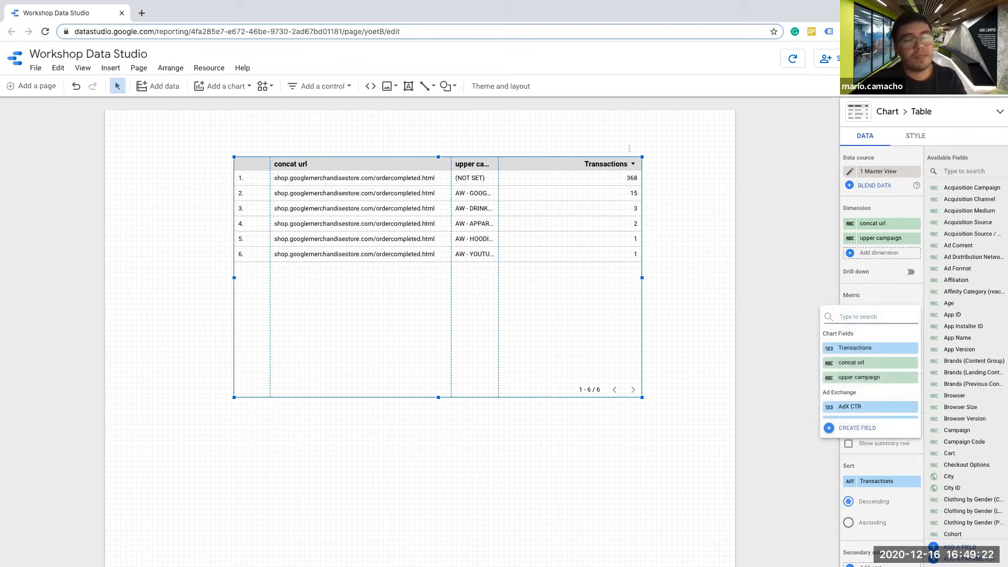
text(users)
scroll(861, 397, down, 2)
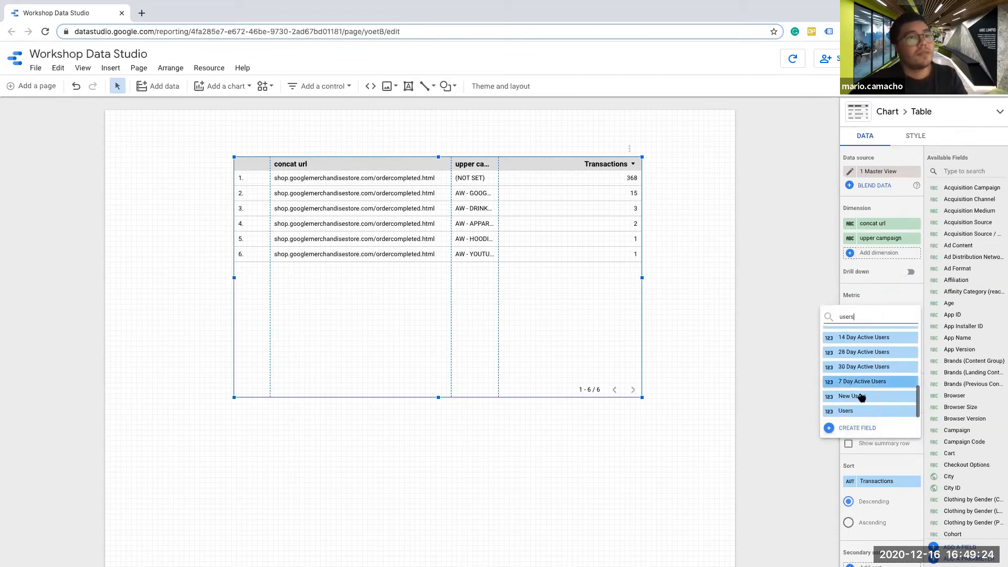
click(855, 411)
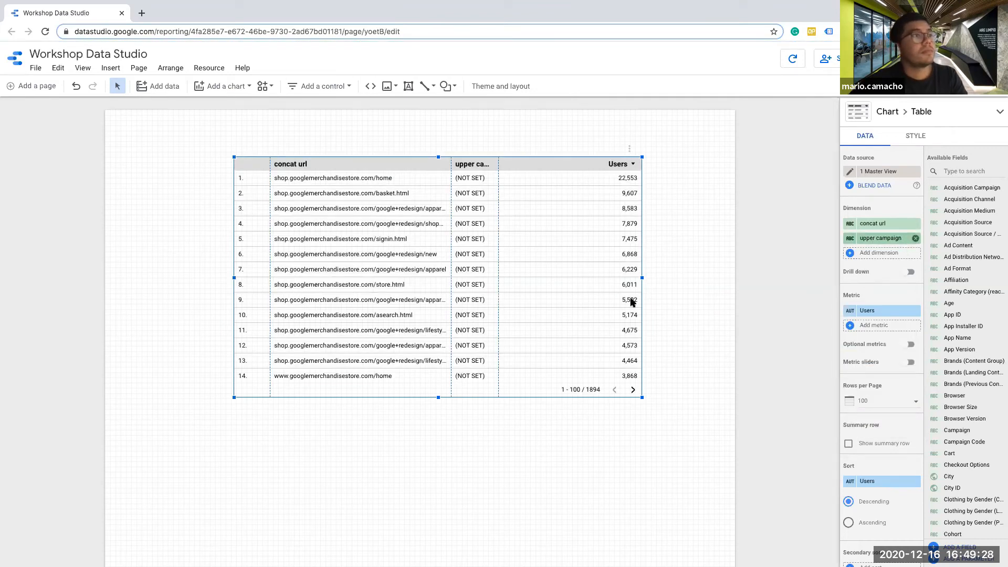
click(915, 238)
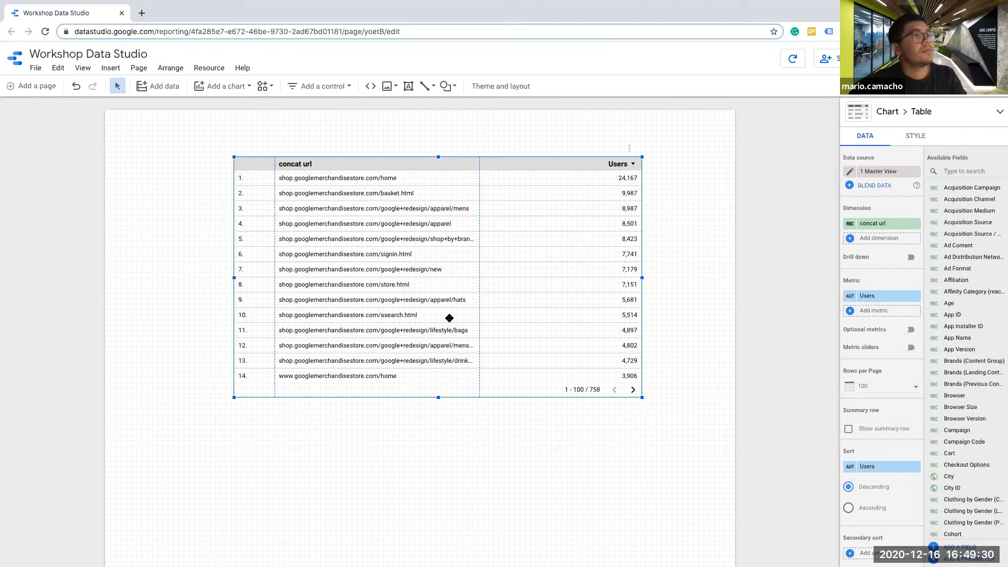
Step: Delete the table from the report page and start another calculated field in the 1 Master View data source
scroll(383, 295, down, 1)
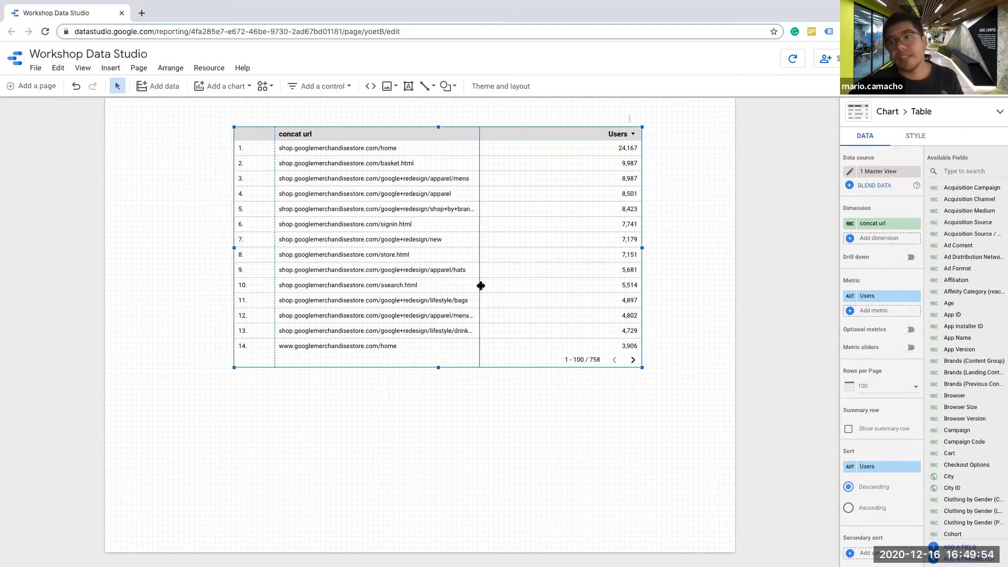
scroll(381, 168, up, 2)
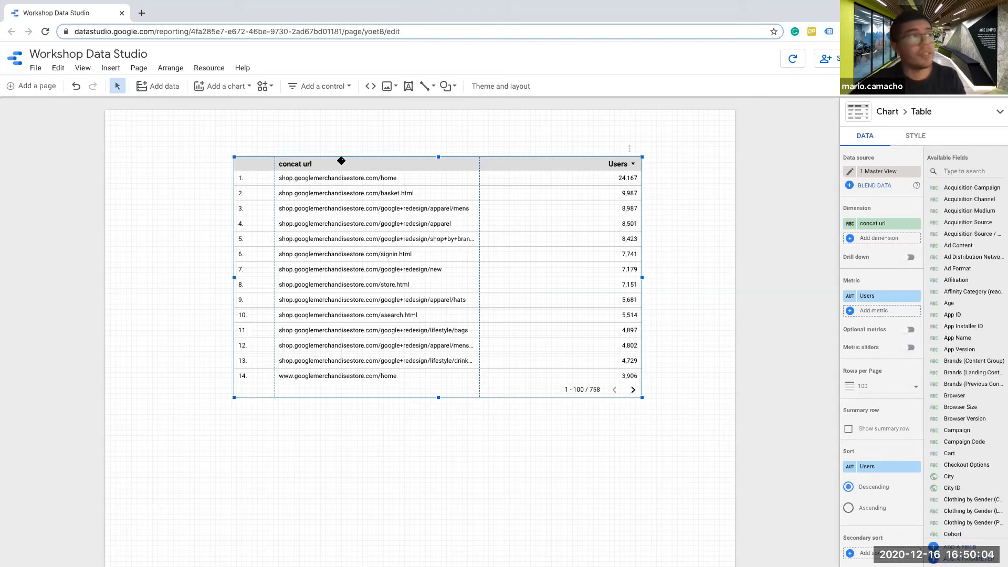
key(Delete)
click(210, 68)
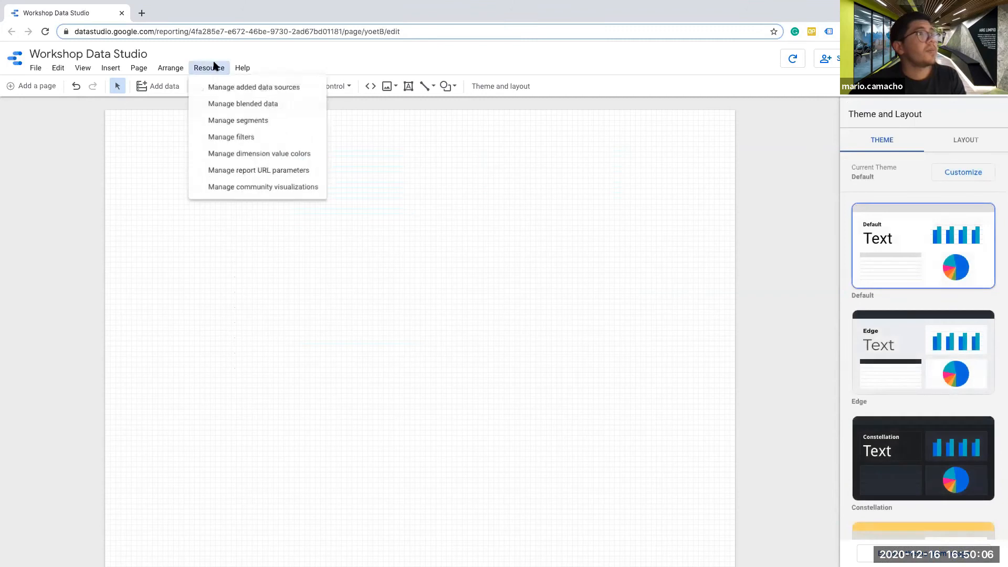
click(229, 89)
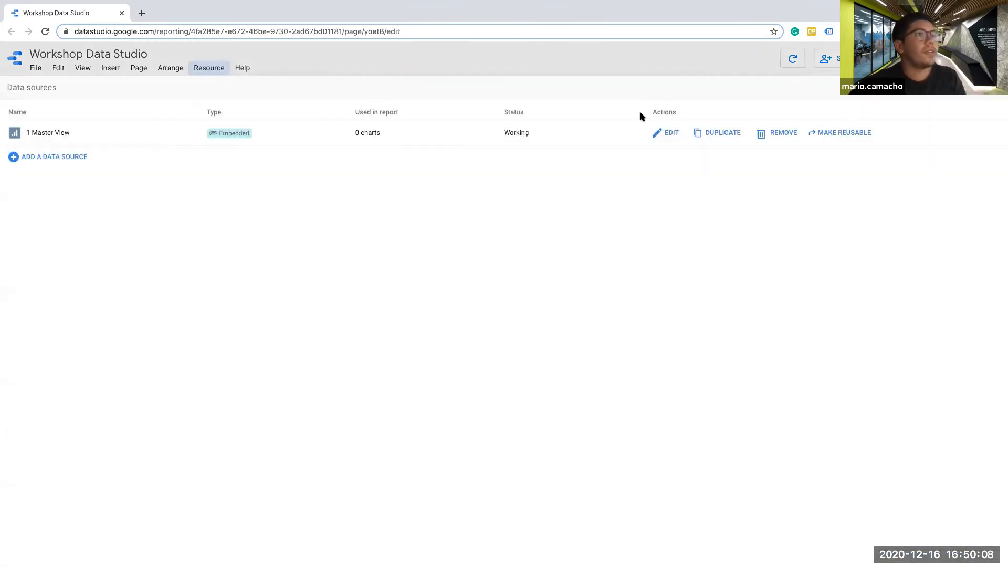
click(668, 133)
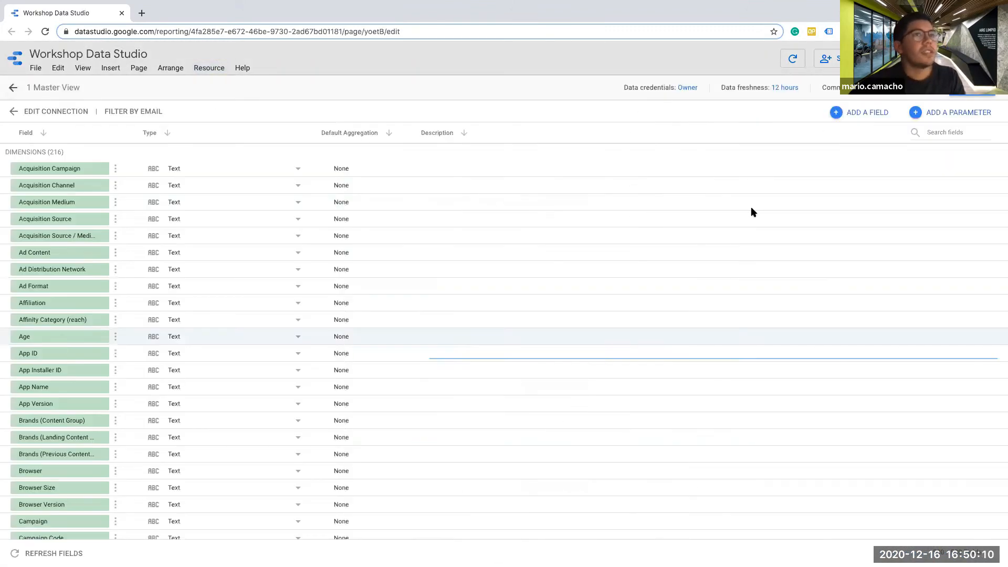
click(839, 118)
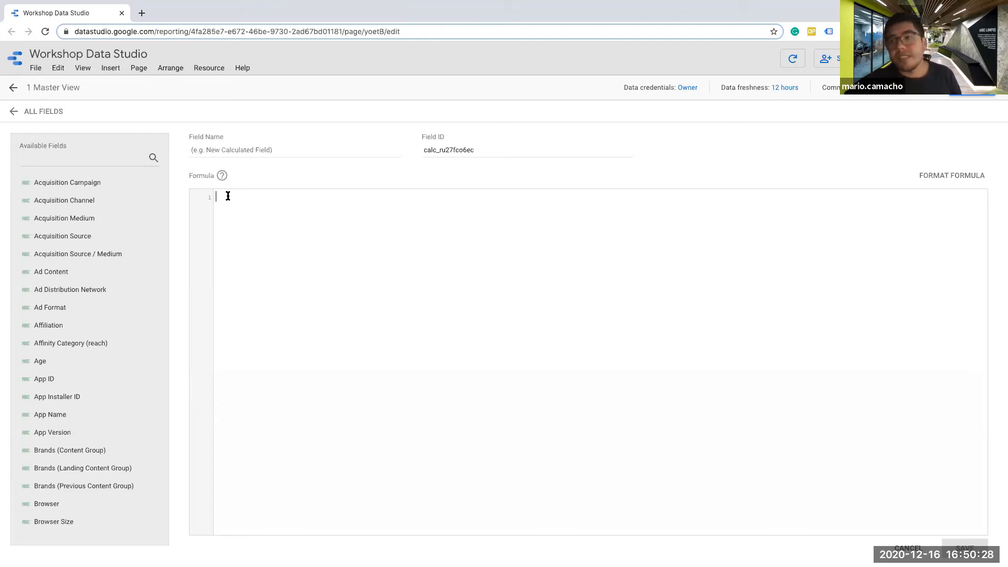
Step: Write a three-line CASE skeleton in the formula: "case", "when condicion then resultado", "end"
text(case)
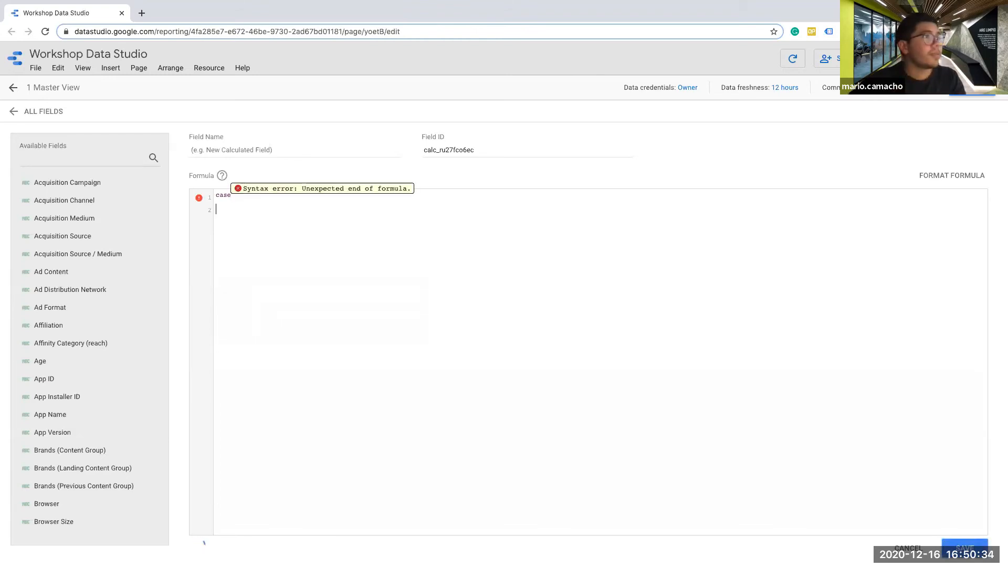
key(Return)
text(ehen)
key(BackSpace)
key(BackSpace)
key(BackSpace)
key(BackSpace)
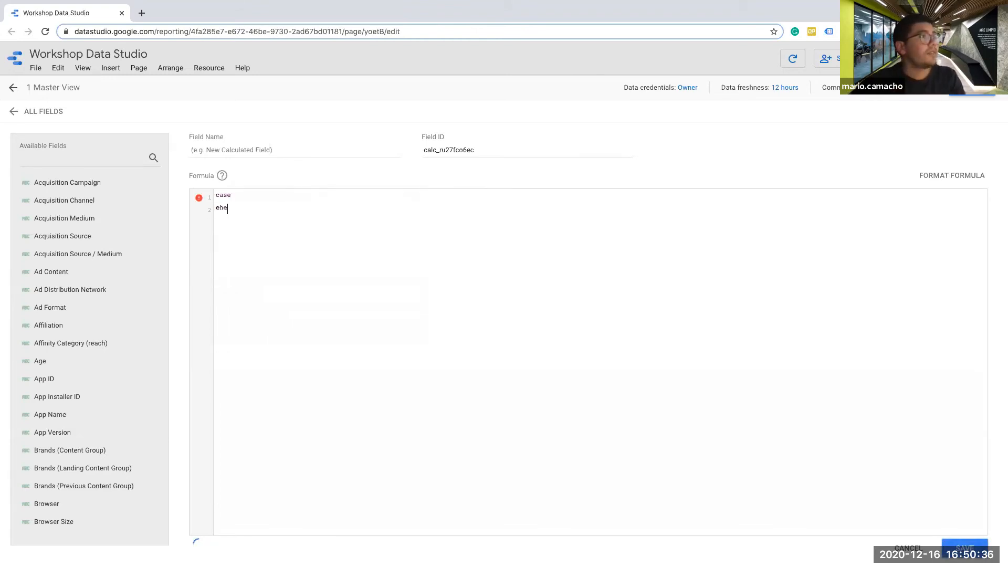
text(when condicion then resultado)
key(Return)
text(end)
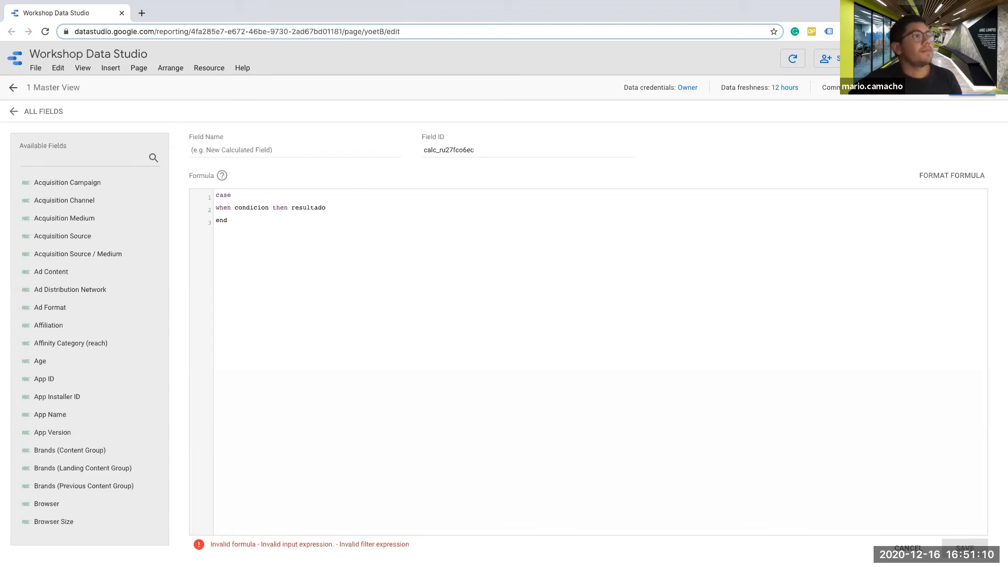
Step: Replace the placeholder "condicion" in the CASE formula with the Day of Week Name field
key(BackSpace)
key(BackSpace)
key(BackSpace)
key(BackSpace)
key(BackSpace)
key(BackSpace)
key(BackSpace)
key(BackSpace)
key(BackSpace)
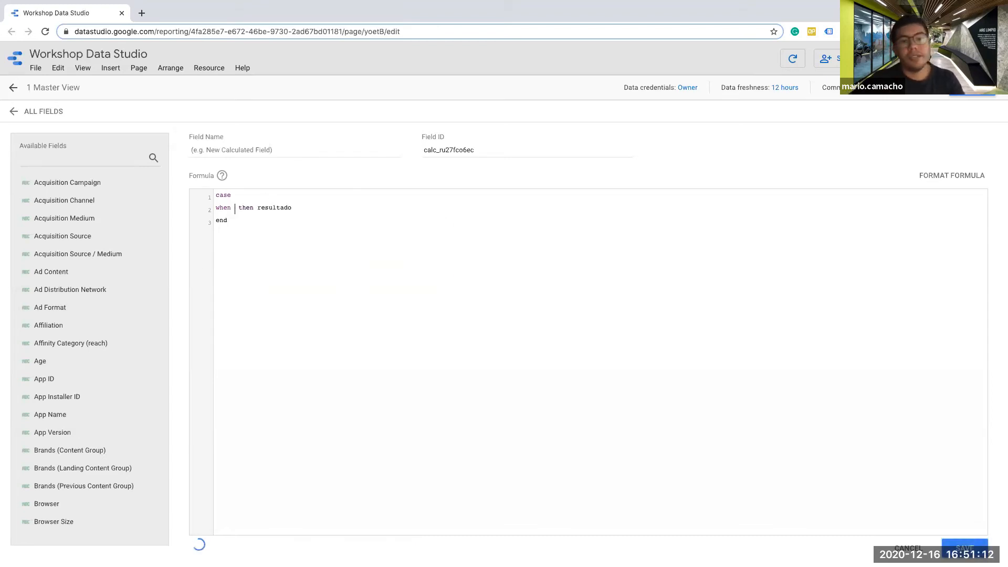
text(day)
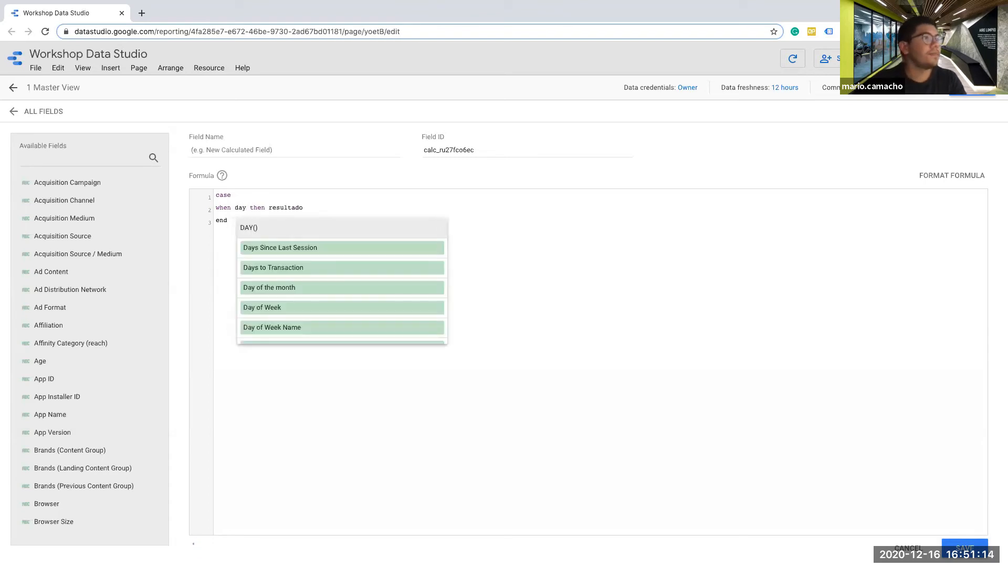
click(266, 326)
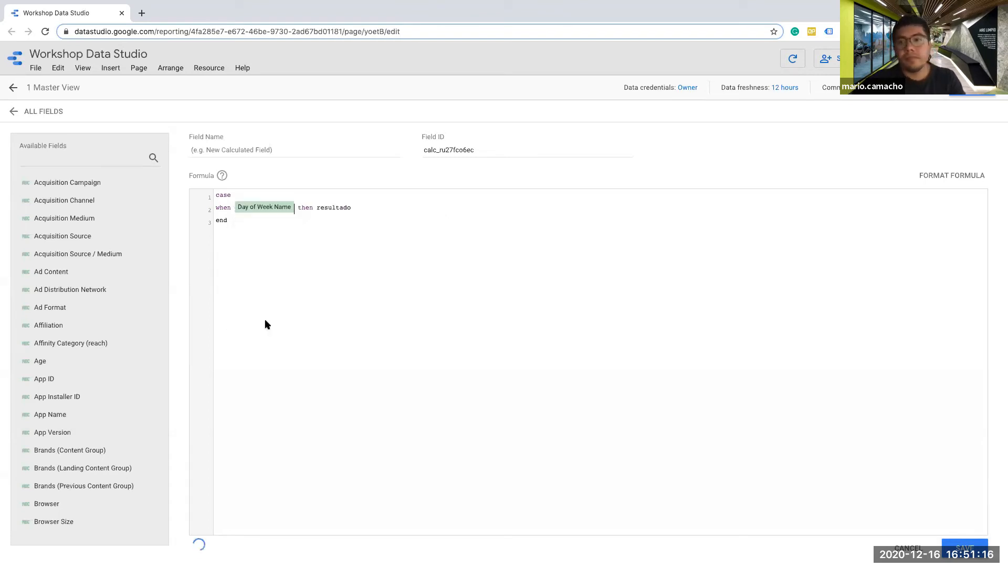
Step: Replace "then resultado" after the Day of Week Name field in the CASE formula with = "Monday"
click(351, 207)
key(BackSpace)
key(BackSpace)
key(BackSpace)
key(BackSpace)
key(BackSpace)
key(BackSpace)
key(BackSpace)
key(BackSpace)
key(BackSpace)
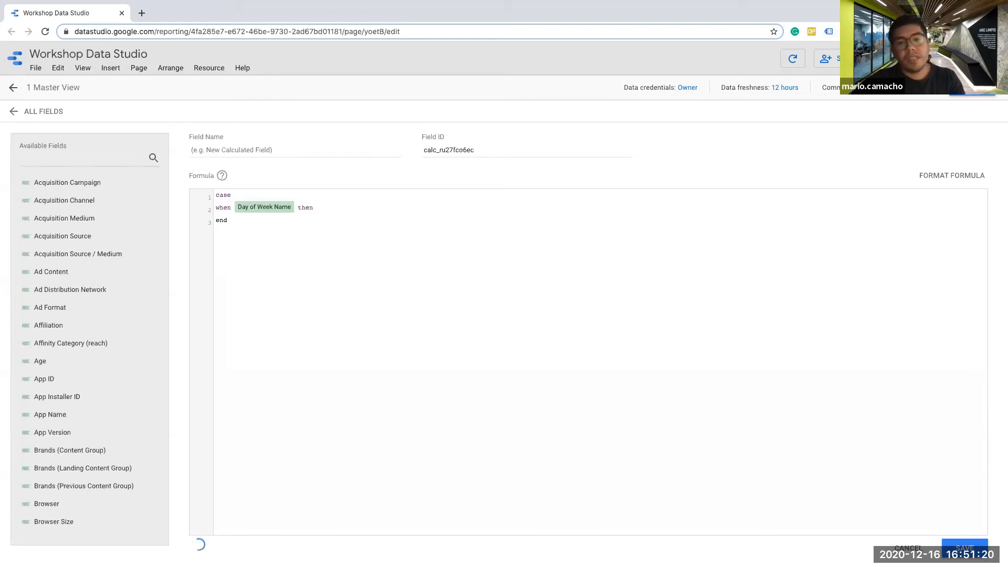
key(BackSpace)
key(BackSpace)
key(BackSpace)
key(BackSpace)
key(BackSpace)
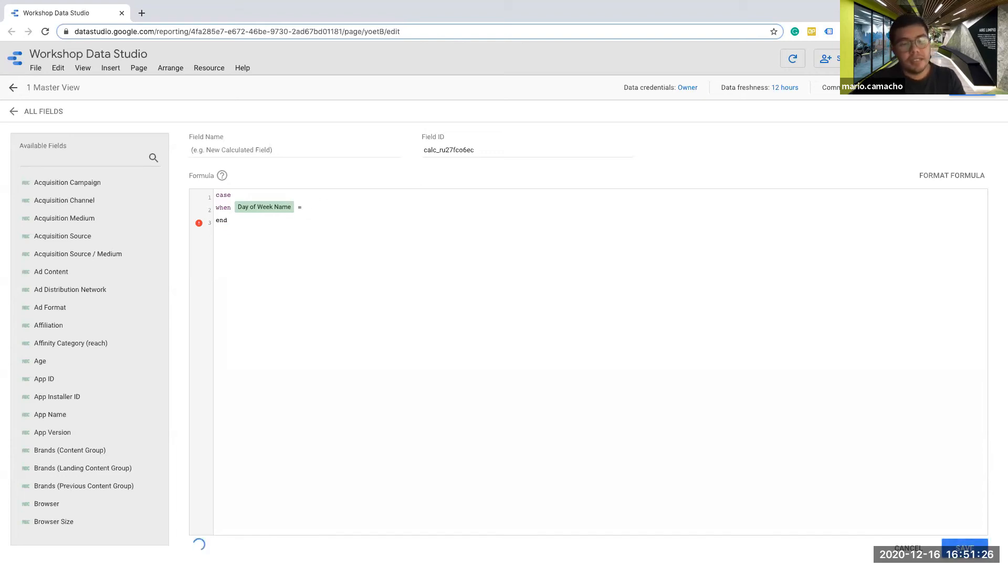
text(= "M)
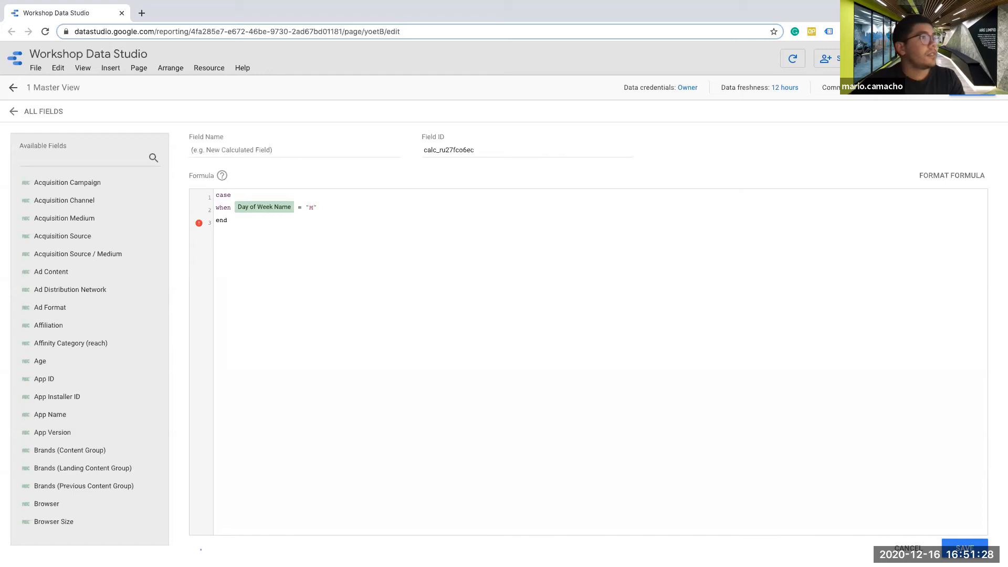
text(onday")
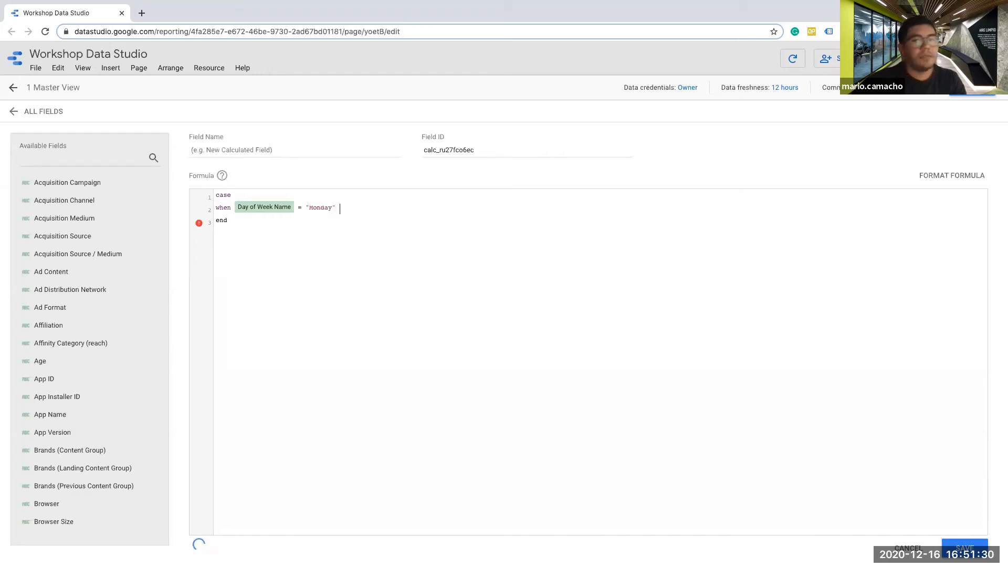
Step: Complete the Monday condition with THEN "Weekday" as its result
text( THEN)
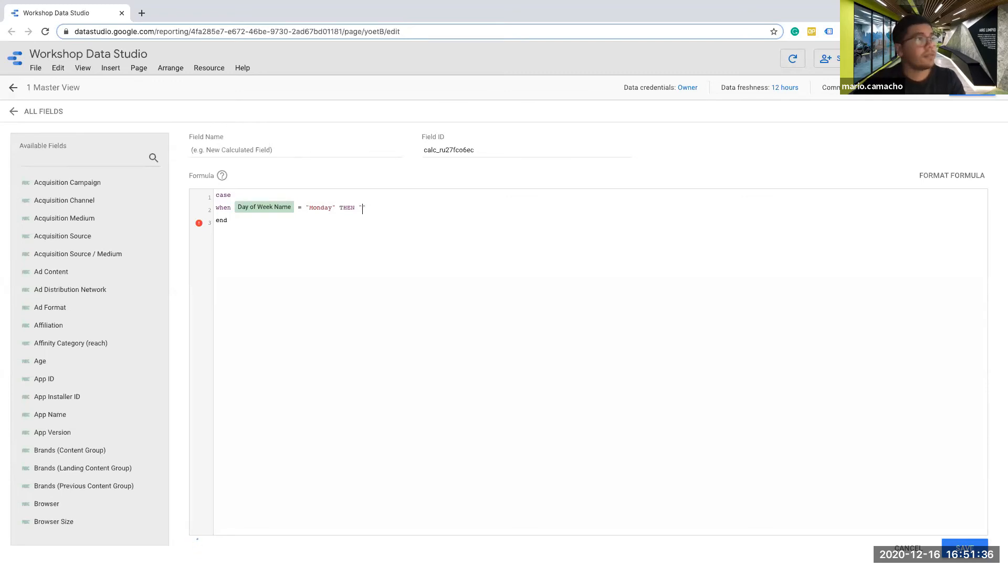
text("weekend)
key(BackSpace)
key(BackSpace)
key(BackSpace)
key(BackSpace)
key(BackSpace)
key(BackSpace)
key(BackSpace)
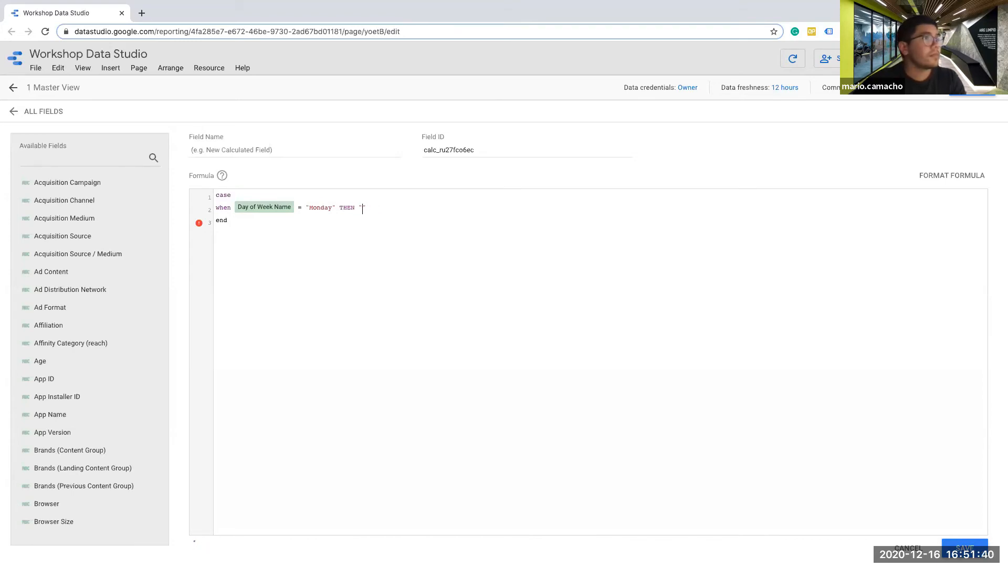
text(Weekday)
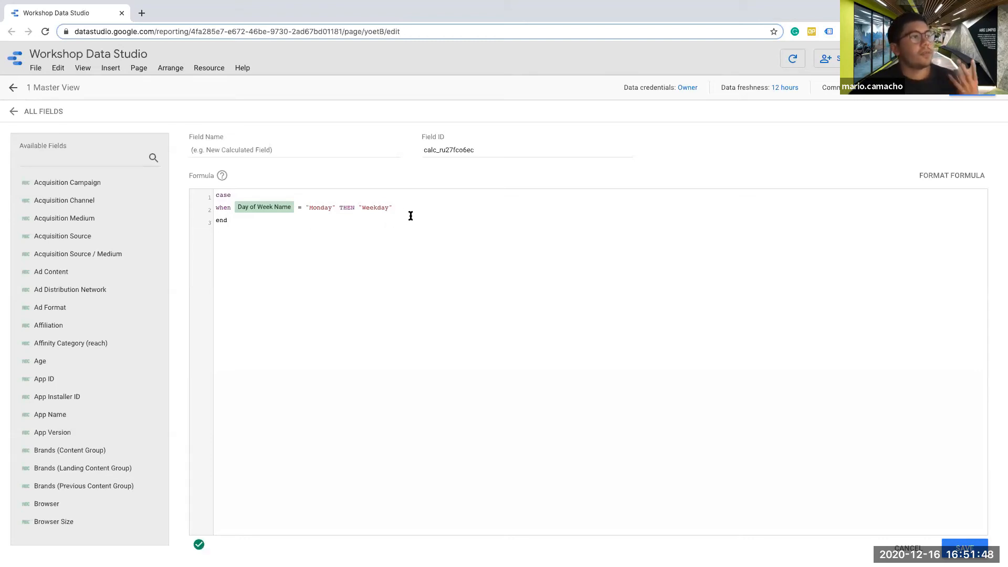
Step: Remove the "end" line from the CASE formula, keeping the closing quote after "Weekday" on the Monday line
click(229, 221)
key(BackSpace)
key(BackSpace)
key(BackSpace)
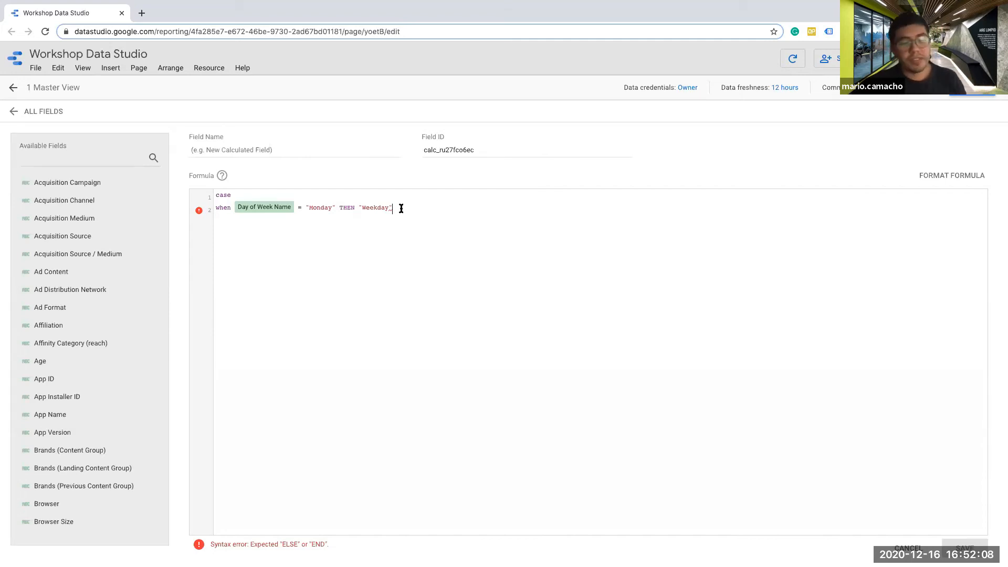
key(Right)
key(BackSpace)
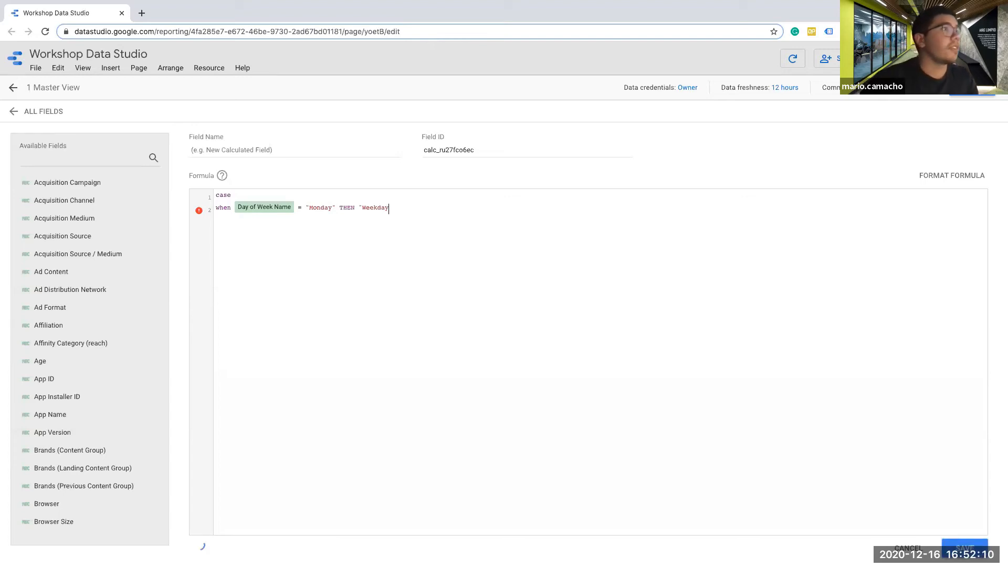
text(")
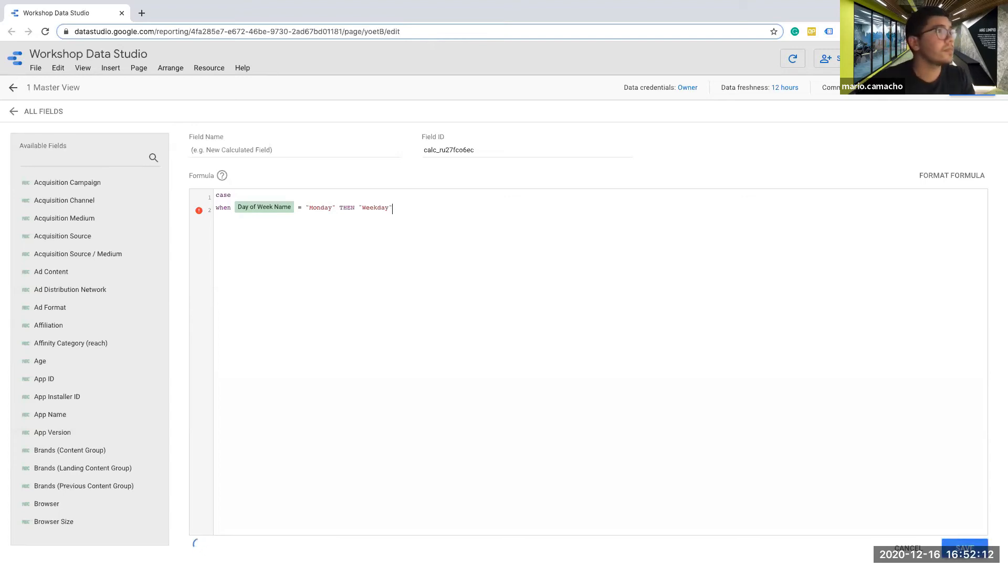
Step: Duplicate the Monday condition on a new line below it and change the copy's day to "Tuesday"
key(Return)
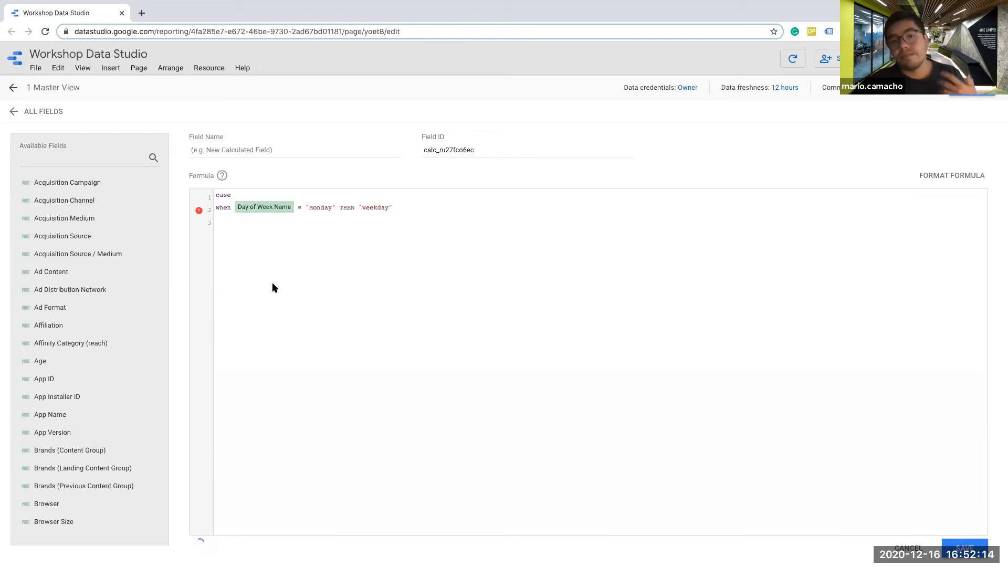
drag(397, 209, 221, 209)
key(ctrl+c)
click(257, 222)
key(ctrl+v)
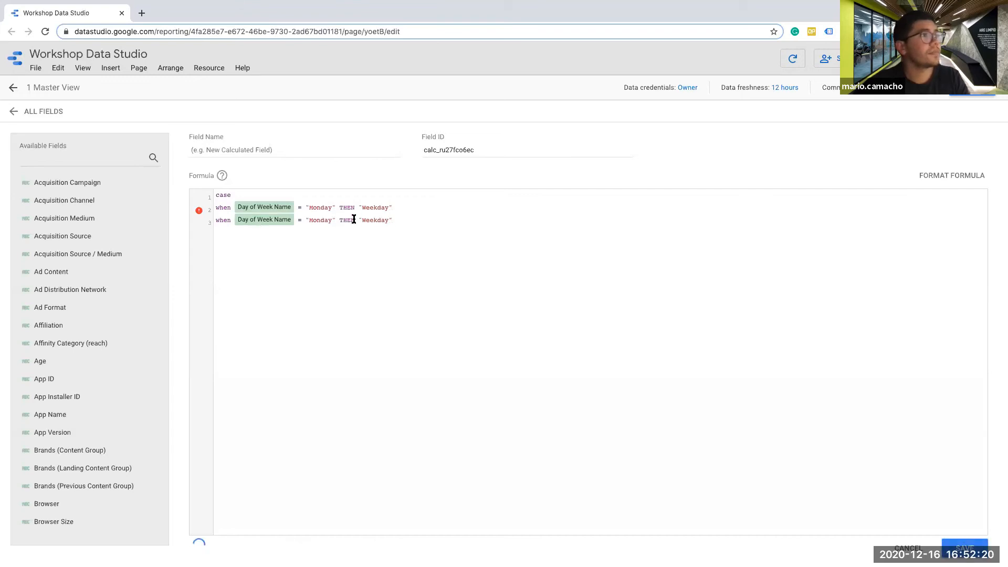
key(BackSpace)
key(BackSpace)
key(BackSpace)
key(BackSpace)
key(BackSpace)
key(BackSpace)
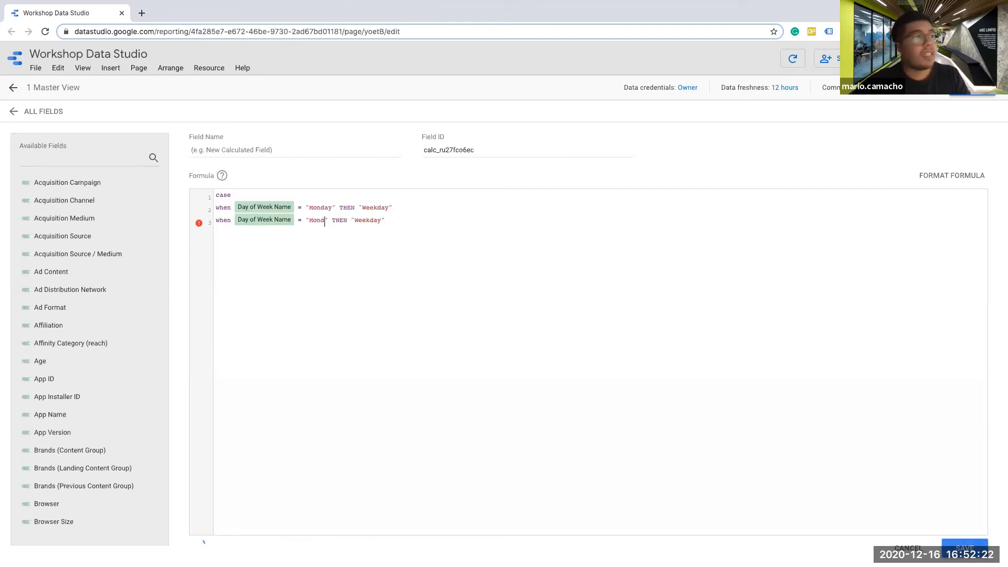
text(Tuesda)
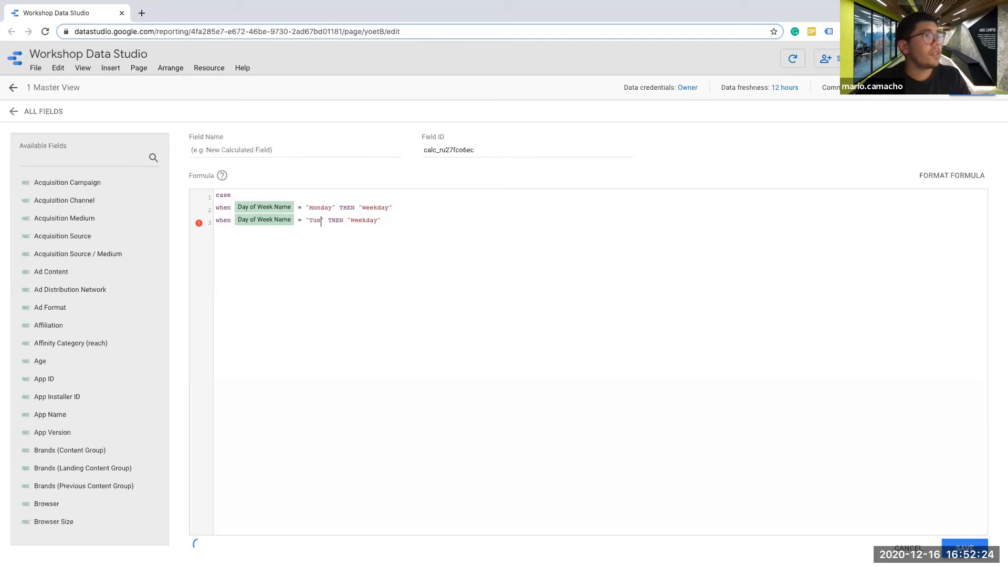
text(y)
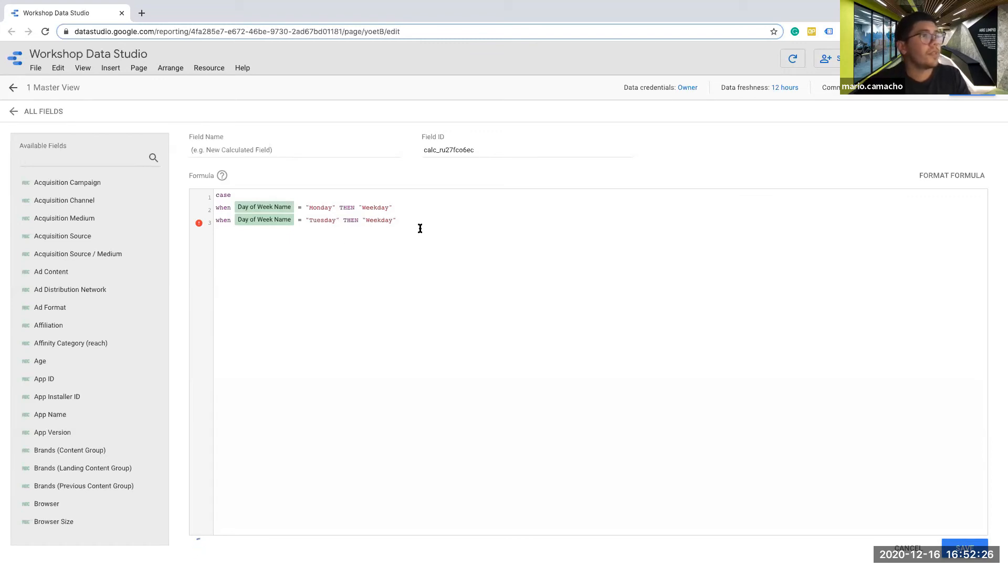
Step: Duplicate the Tuesday condition on a new line and change the copy's day to "Wednesday"
drag(409, 223, 215, 220)
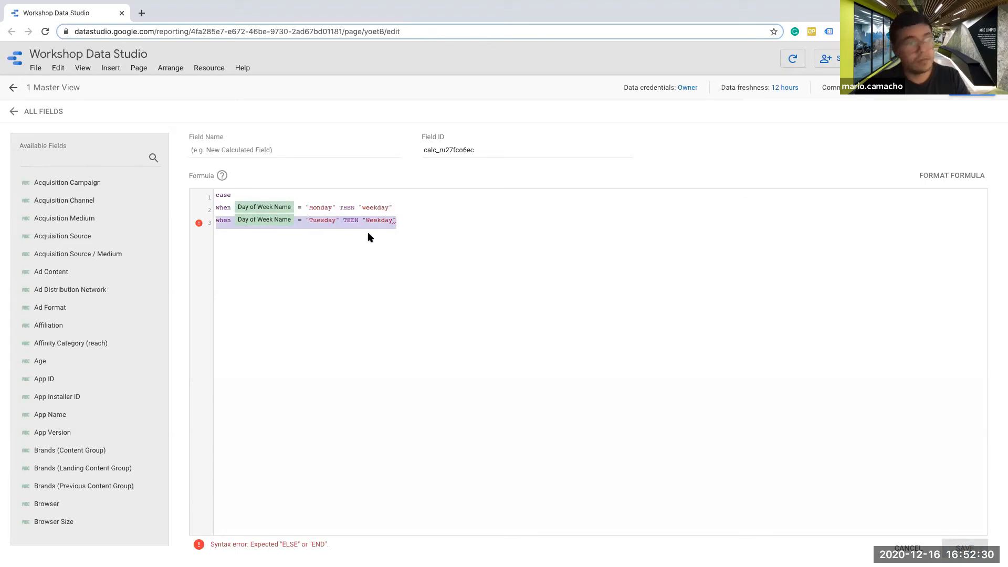
click(331, 226)
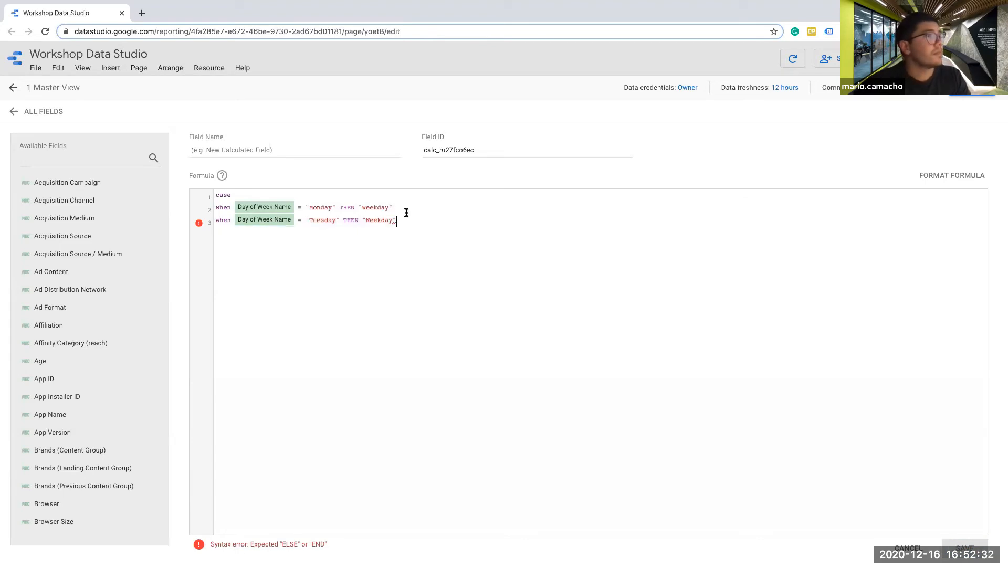
key(Return)
key(ctrl+v)
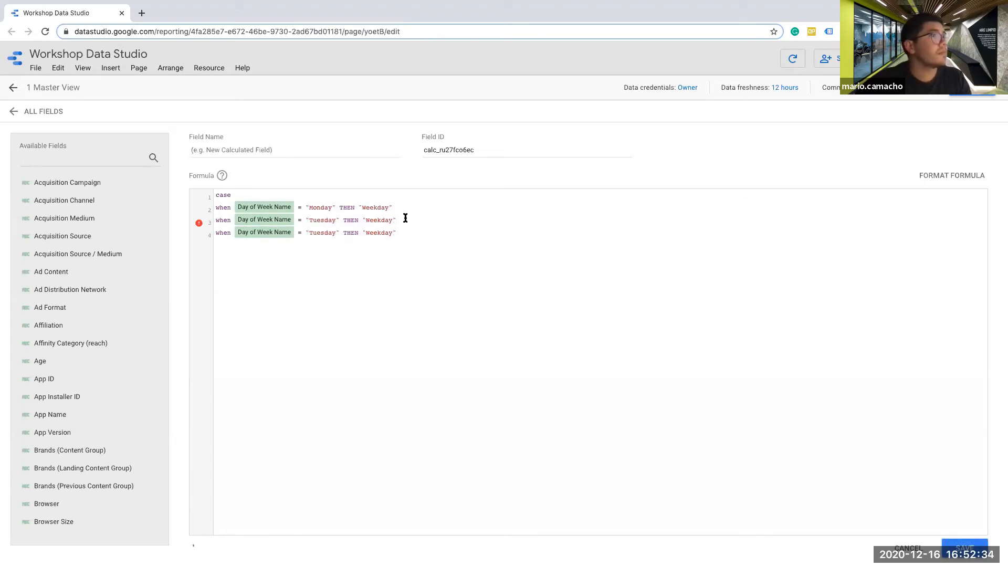
click(337, 233)
key(BackSpace)
key(BackSpace)
key(BackSpace)
key(BackSpace)
key(BackSpace)
key(BackSpace)
key(BackSpace)
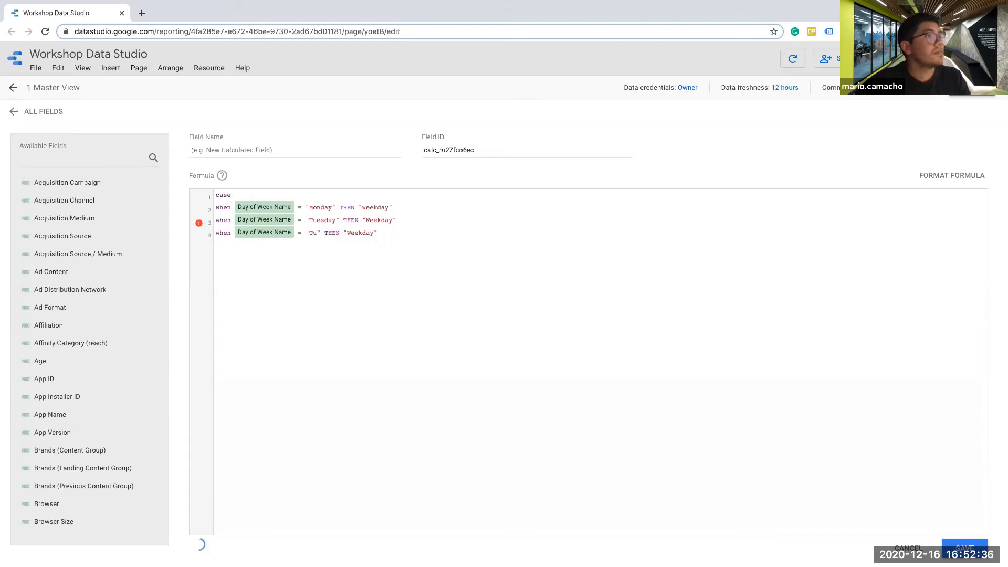
text(Wednesda)
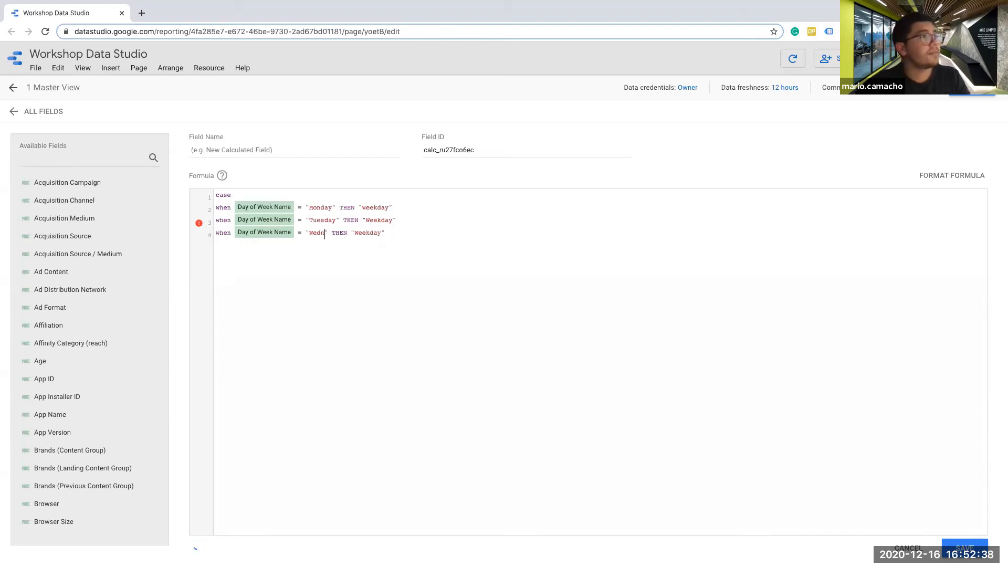
text(y)
Step: Paste another condition line below Wednesday and change its day to "Thurday", keeping "Weekday" as the result
click(412, 231)
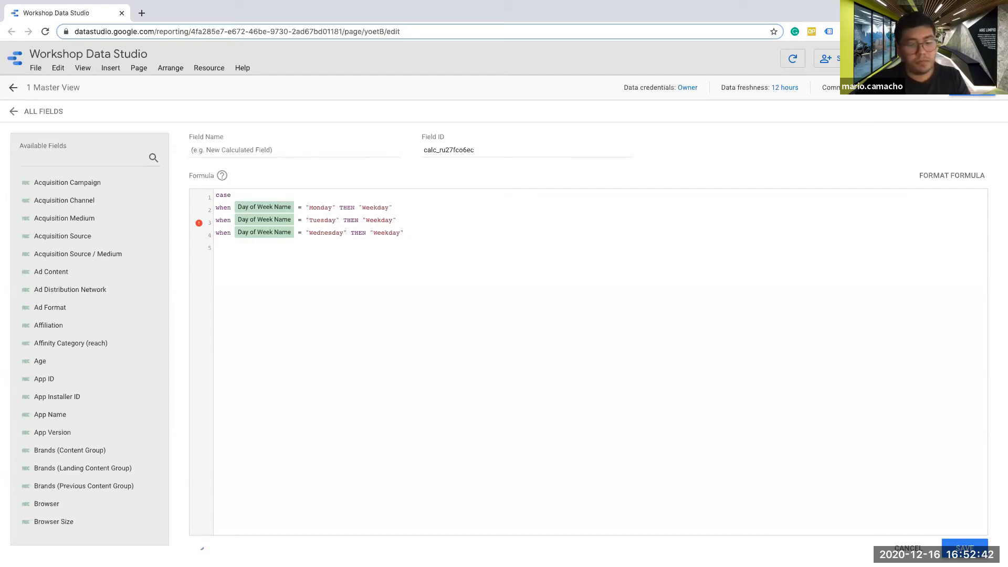
key(super+v)
click(336, 246)
key(BackSpace)
key(BackSpace)
key(BackSpace)
key(BackSpace)
key(BackSpace)
key(BackSpace)
text(hurs)
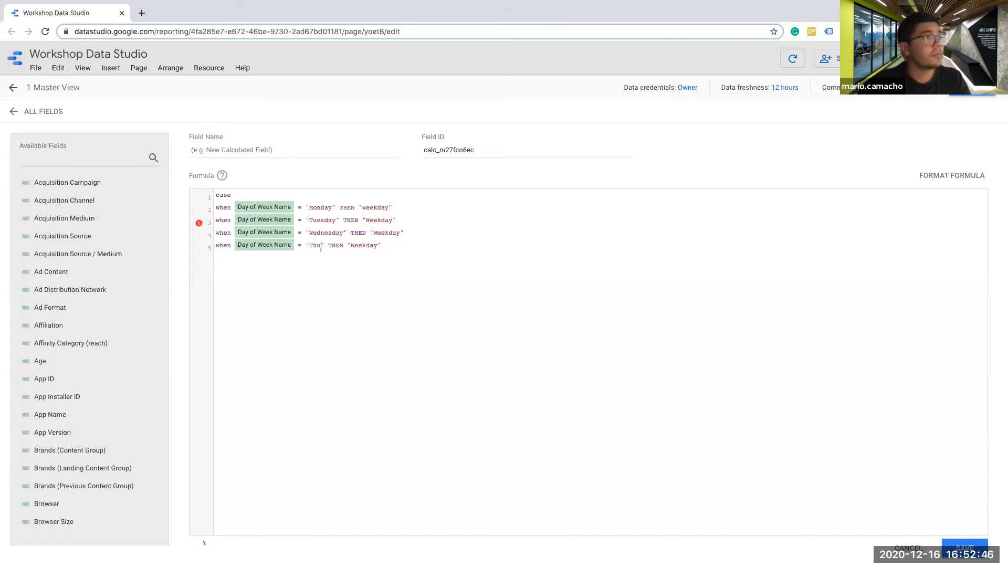
text(ay)
Step: Duplicate the "Thurday" condition on a new line and change the copy's day to "Friday"
click(394, 247)
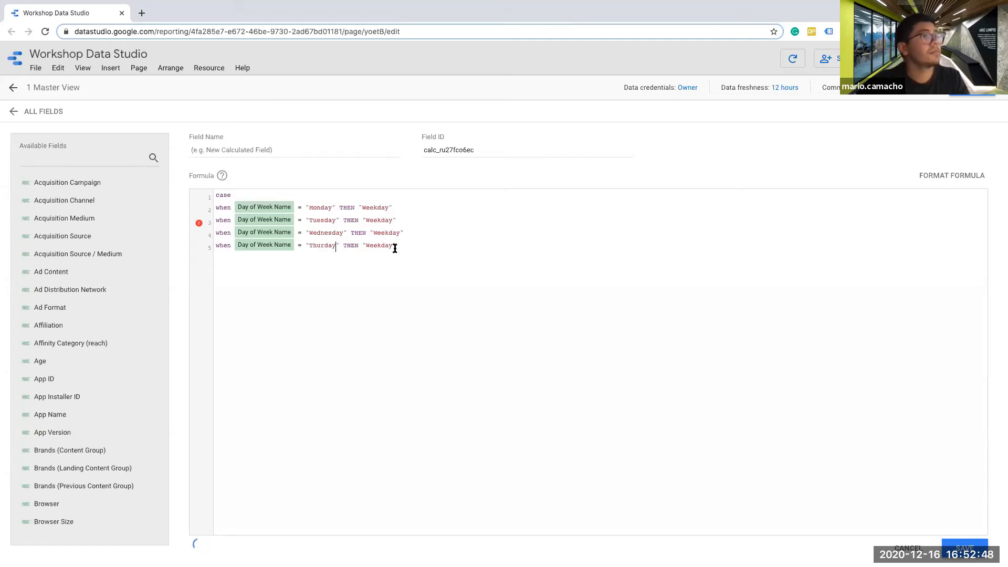
drag(349, 246, 216, 245)
key(ctrl+c)
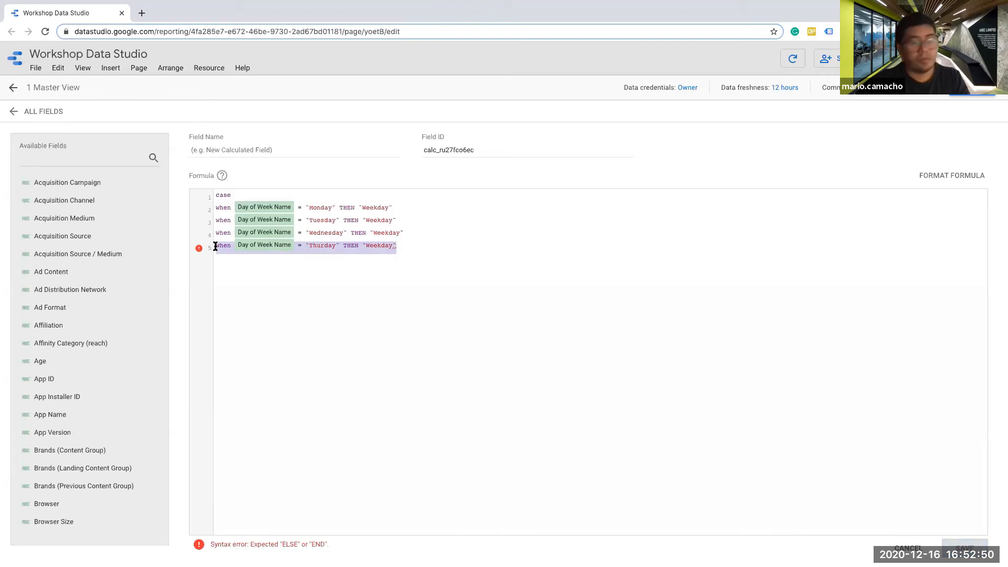
click(410, 248)
key(Return)
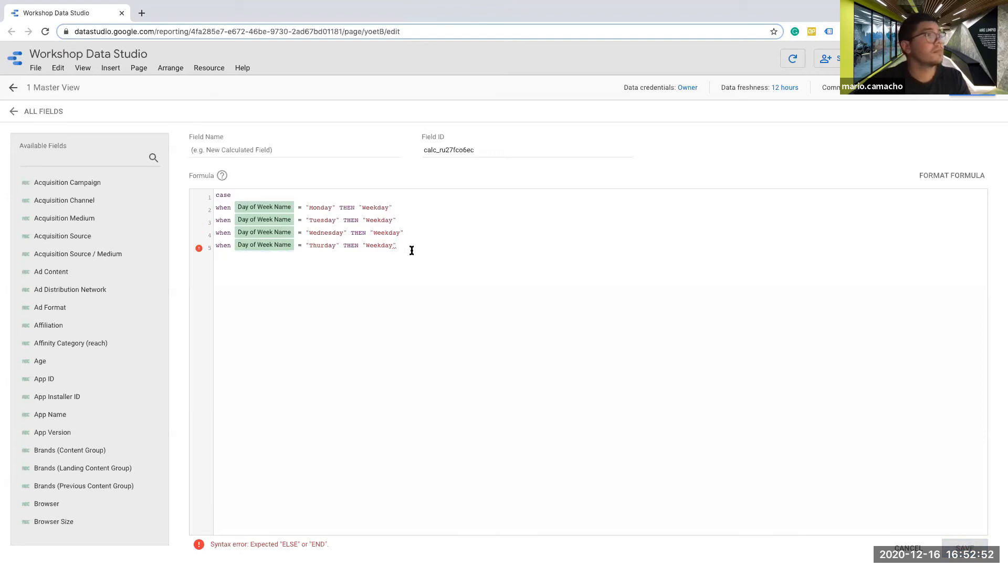
key(ctrl+v)
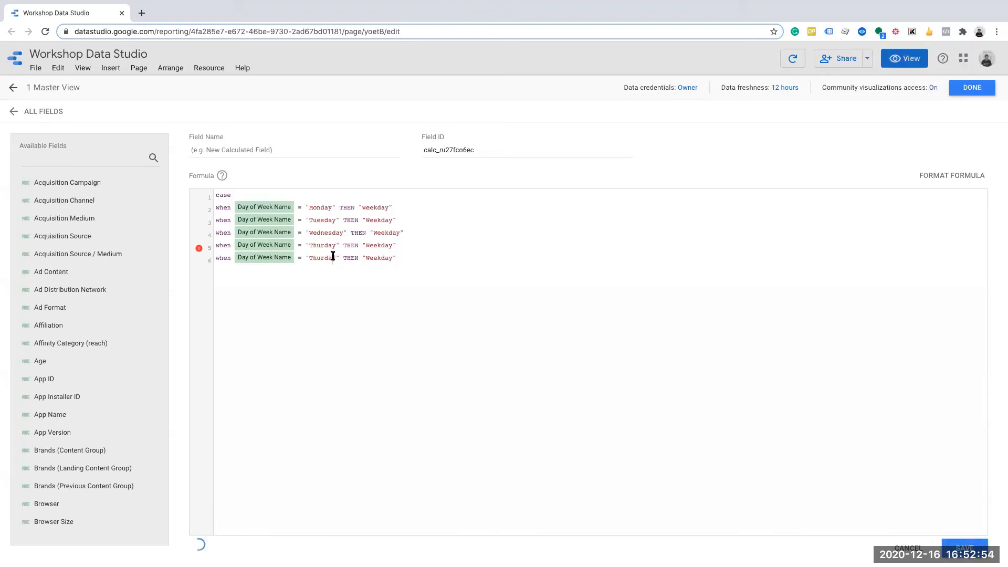
key(BackSpace)
key(BackSpace)
key(BackSpace)
key(BackSpace)
key(BackSpace)
key(BackSpace)
key(BackSpace)
text(Friday)
Step: Paste another condition line below Friday and change its day to "Saturday"
click(399, 256)
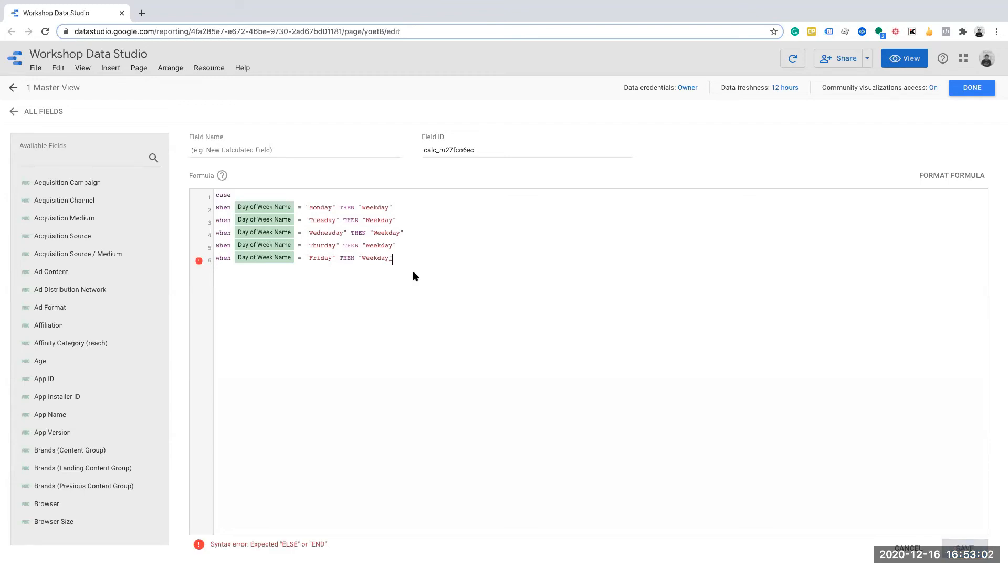
key(Return)
key(ctrl+v)
click(344, 279)
key(BackSpace)
key(BackSpace)
key(BackSpace)
key(BackSpace)
key(BackSpace)
key(BackSpace)
key(BackSpace)
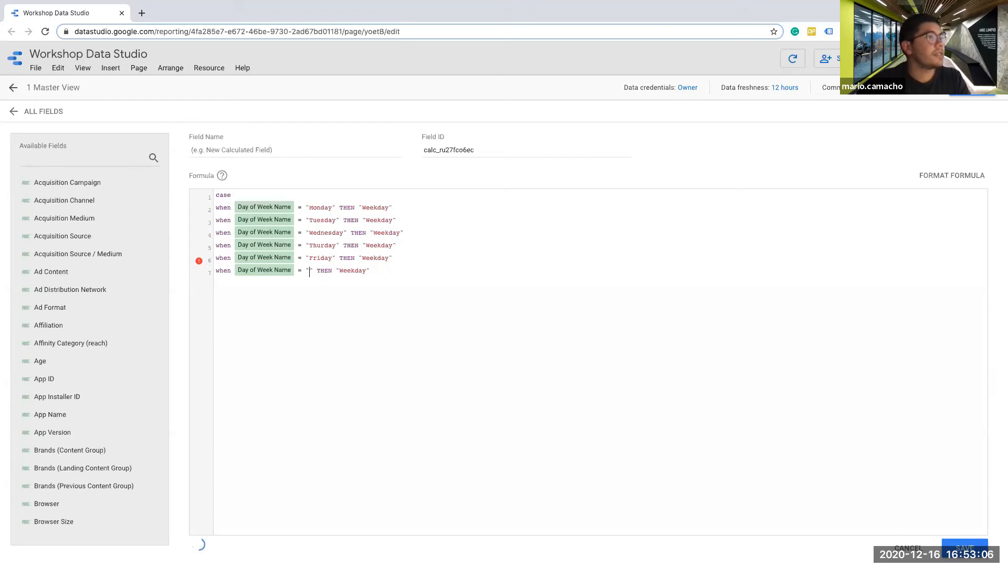
text(Satu)
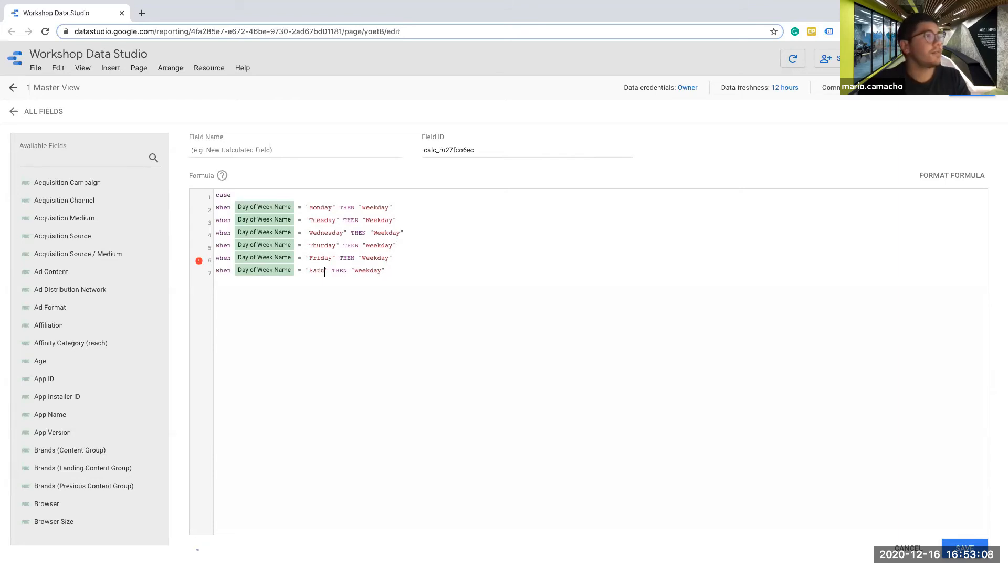
text(rday)
Step: Change the result of the Saturday condition to "Weekend"
click(396, 271)
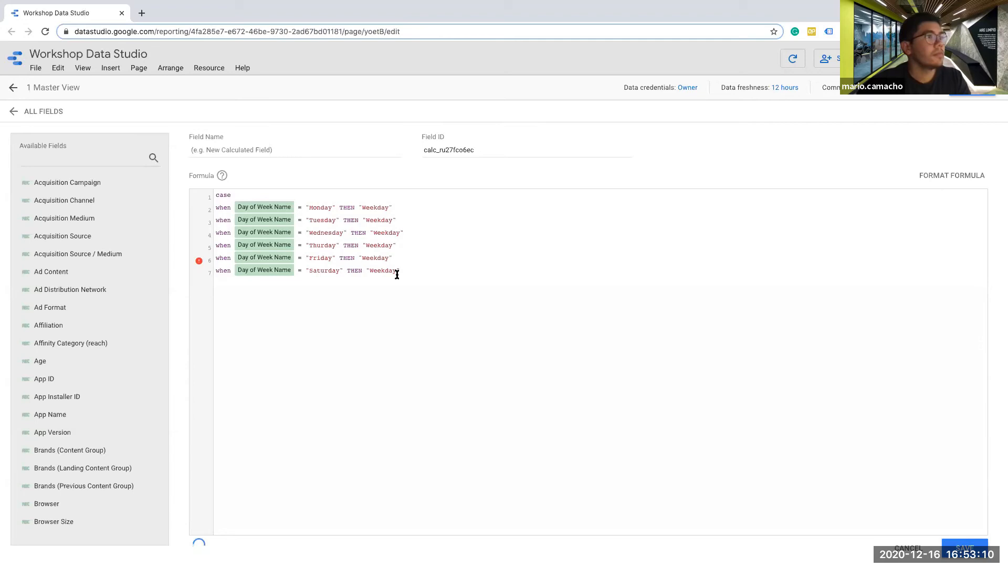
key(BackSpace)
key(BackSpace)
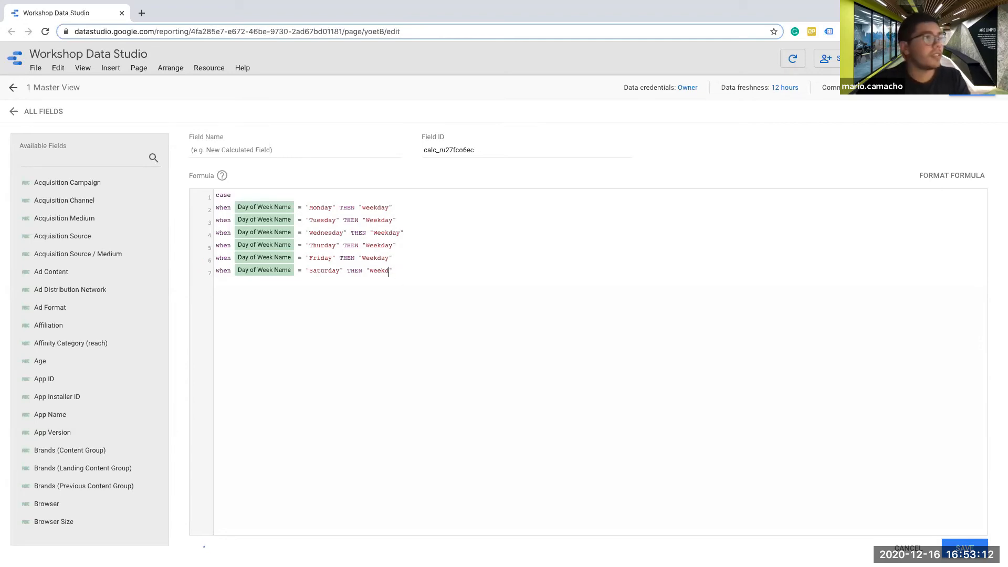
text(nd)
Step: Duplicate the Saturday condition on a new line and change the copy's day to "Sunday", keeping "Weekend" as the result
drag(408, 274, 214, 268)
key(ctrl+c)
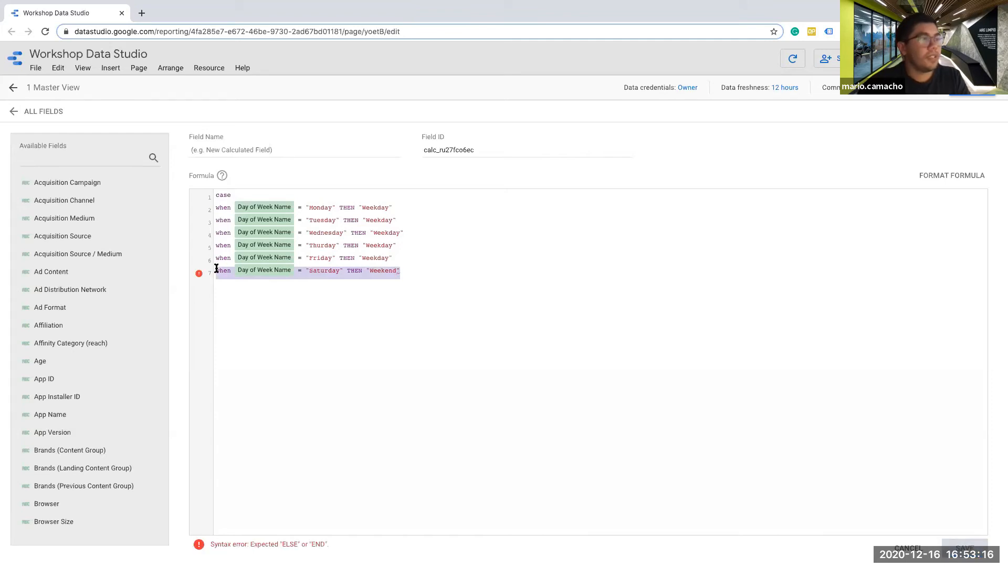
click(412, 278)
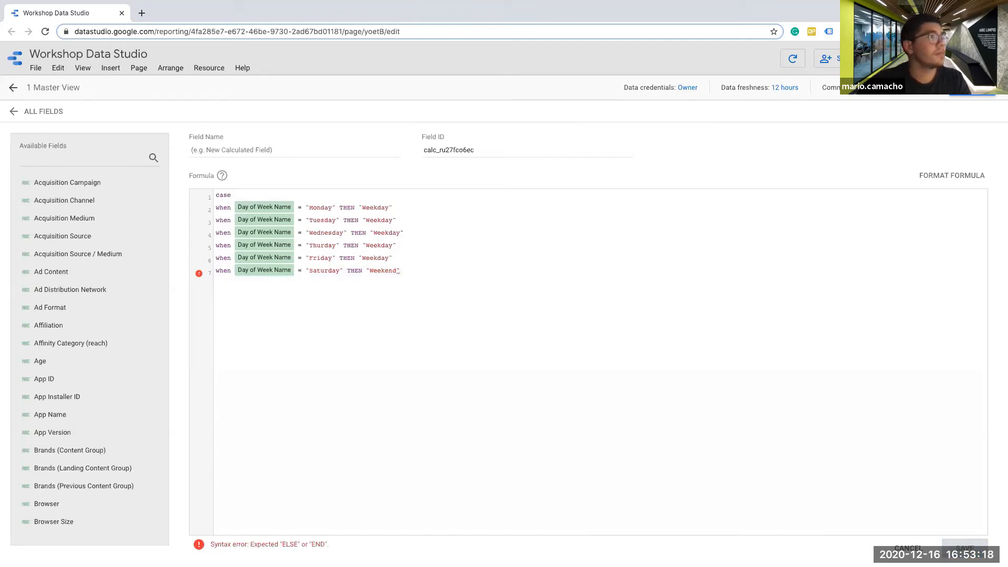
key(Return)
key(ctrl+v)
click(340, 284)
key(BackSpace)
key(BackSpace)
key(BackSpace)
key(BackSpace)
key(BackSpace)
key(BackSpace)
key(BackSpace)
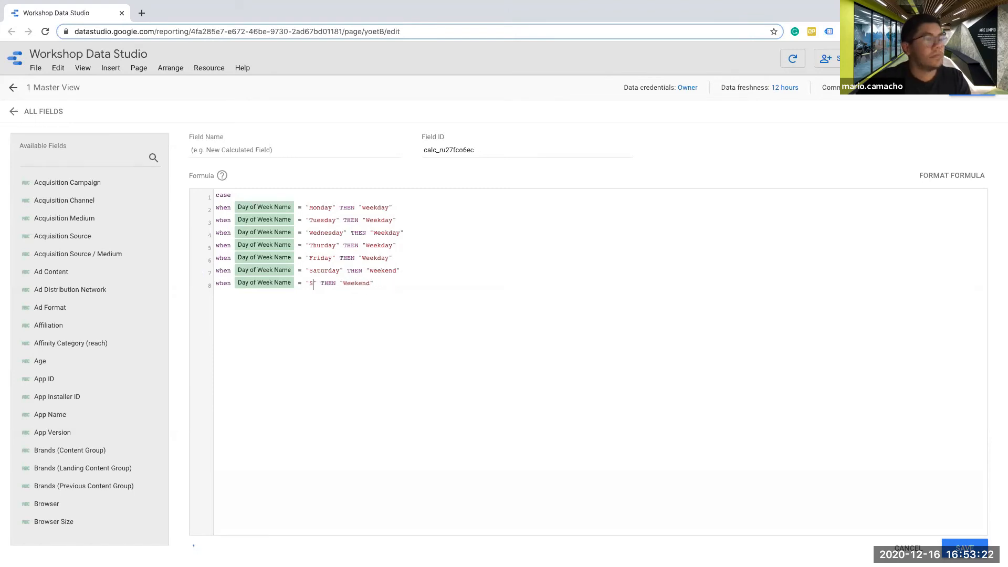
text(unday)
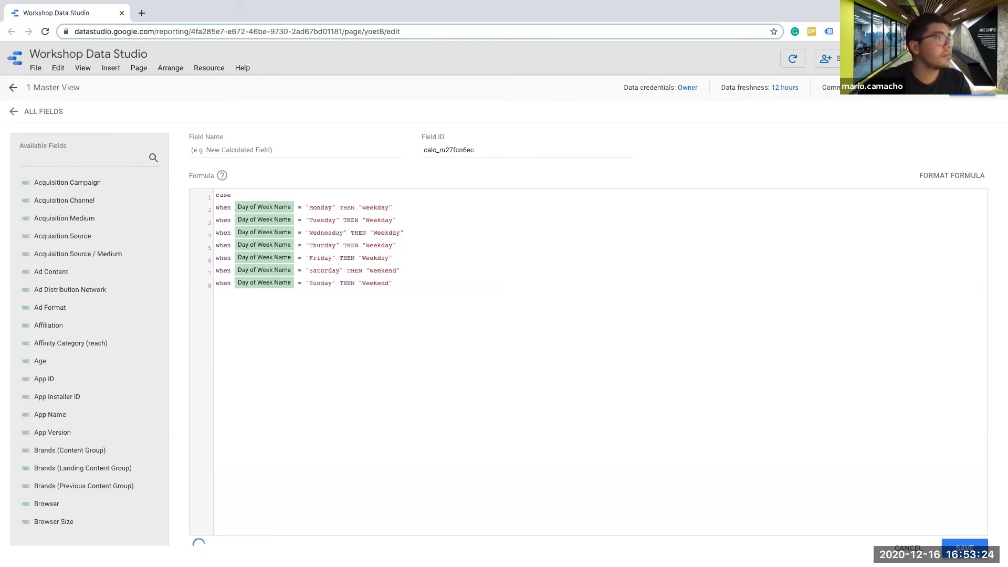
Step: Close the CASE formula with END on a new line below the Sunday condition
click(407, 284)
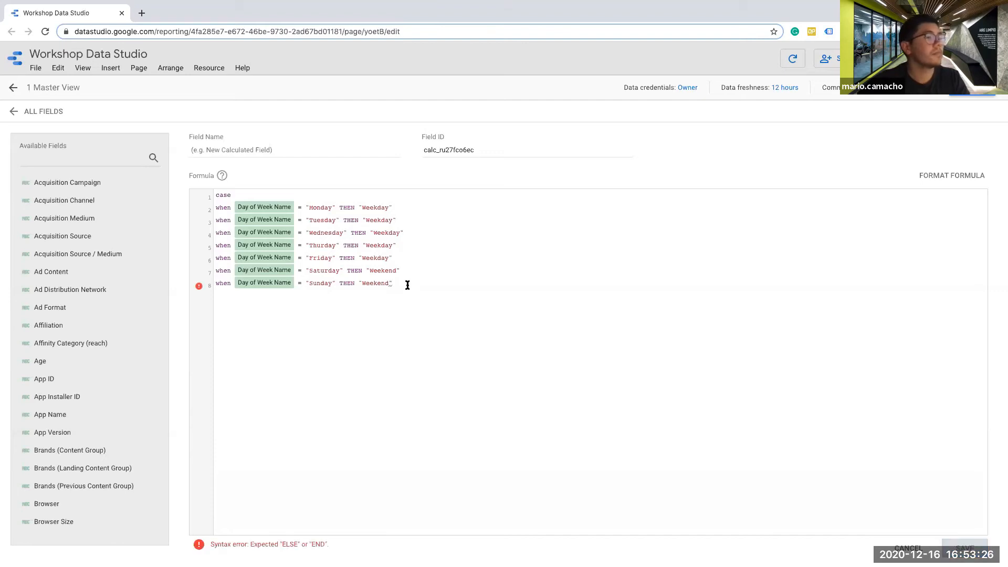
key(Return)
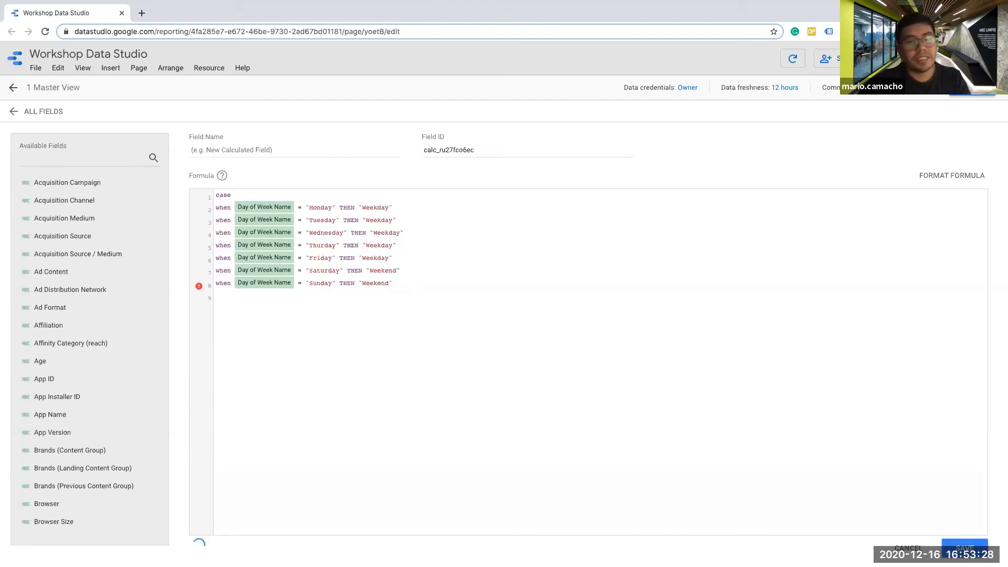
text(end)
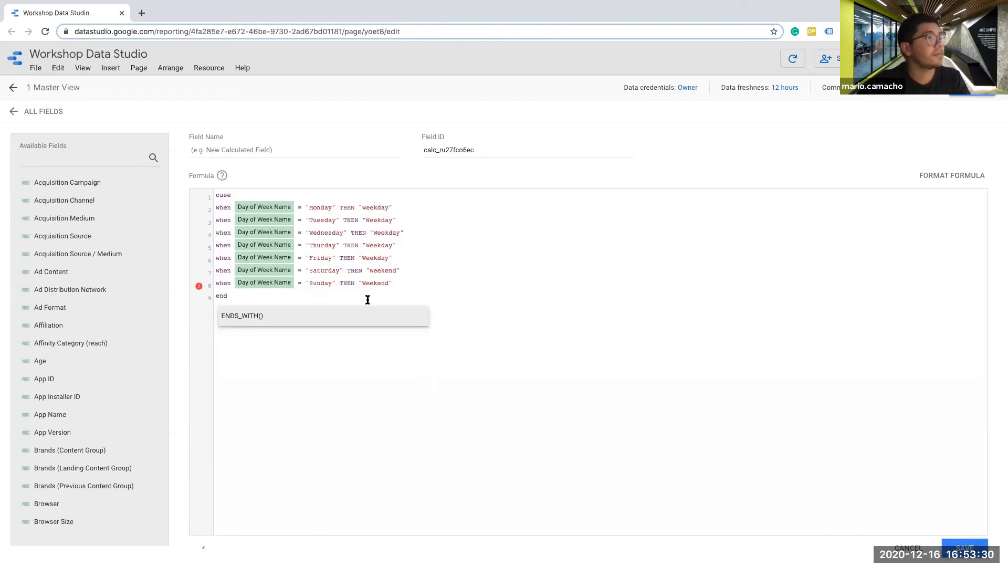
key(Return)
key(BackSpace)
key(BackSpace)
key(BackSpace)
key(BackSpace)
key(BackSpace)
key(BackSpace)
key(BackSpace)
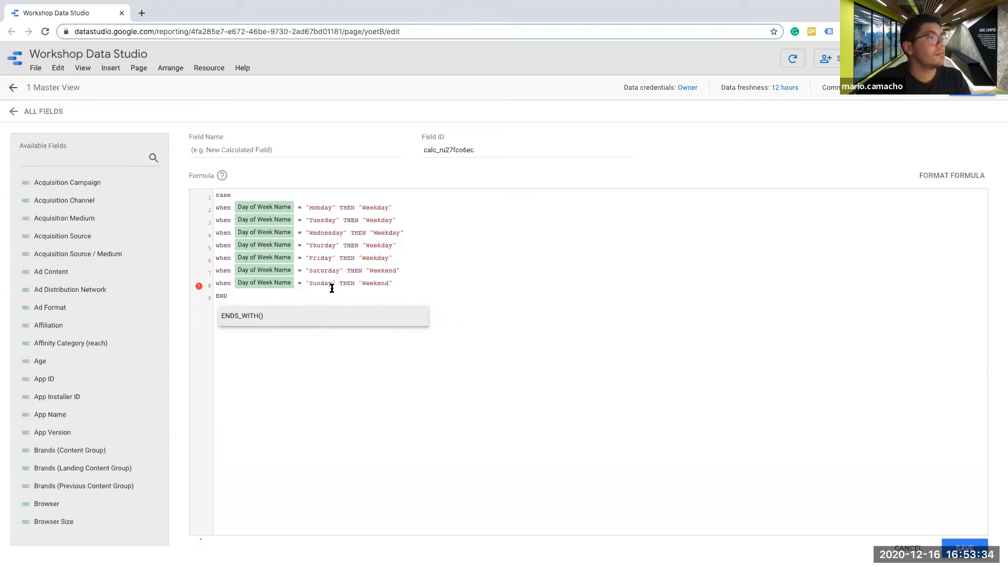
click(402, 286)
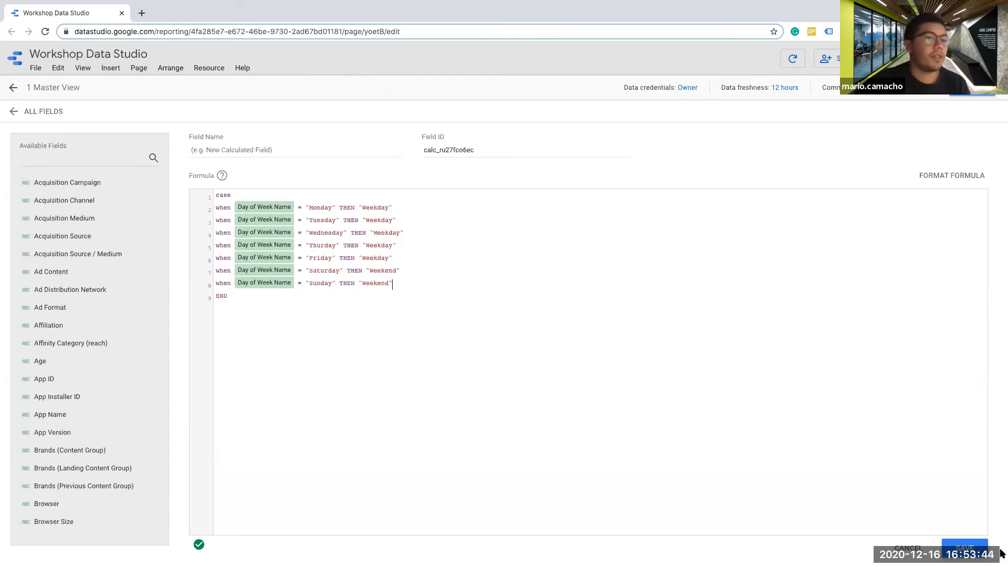
Step: Name the calculated field "weekday - weekend", save it, and return to the report page
click(357, 155)
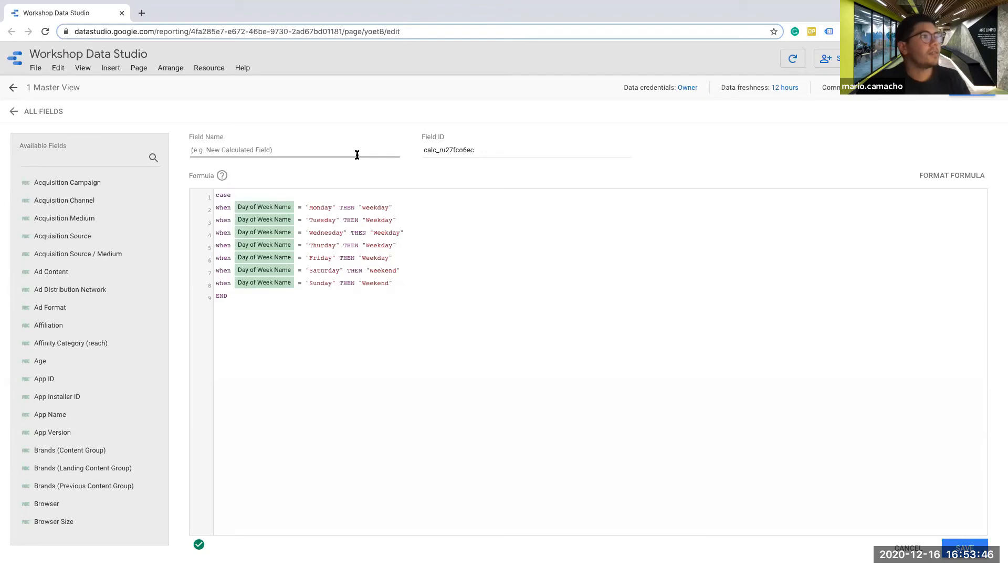
text(d)
key(BackSpace)
text(weekday -)
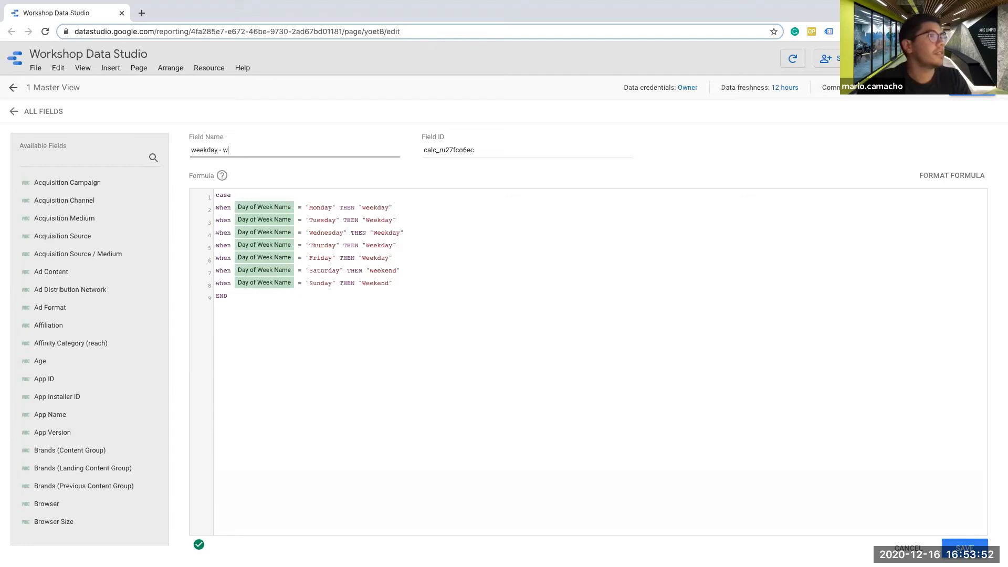
text( weekend)
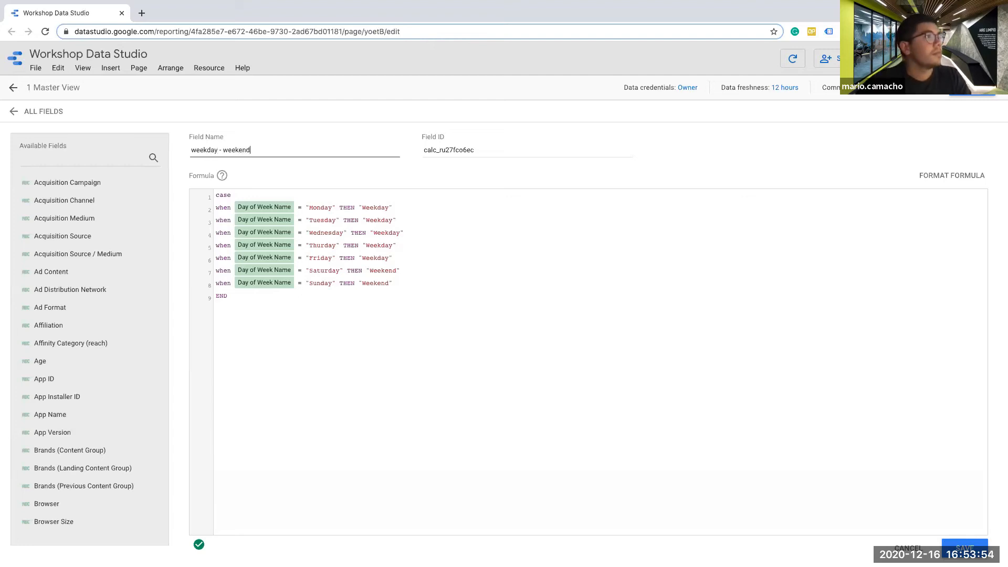
click(964, 546)
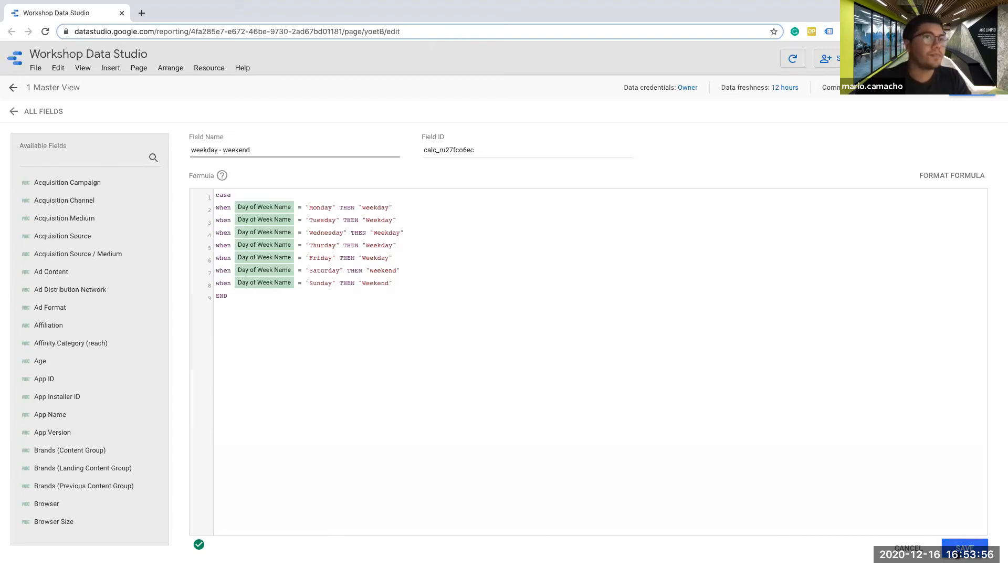
click(964, 91)
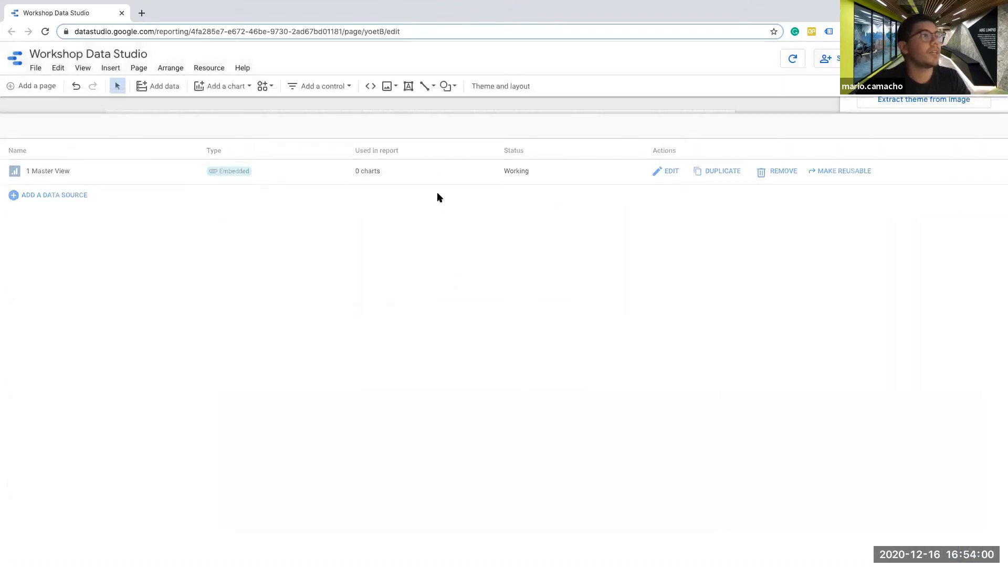
Step: Insert a column chart in the upper part of the report page and set its dimension to weekday - weekend
click(224, 92)
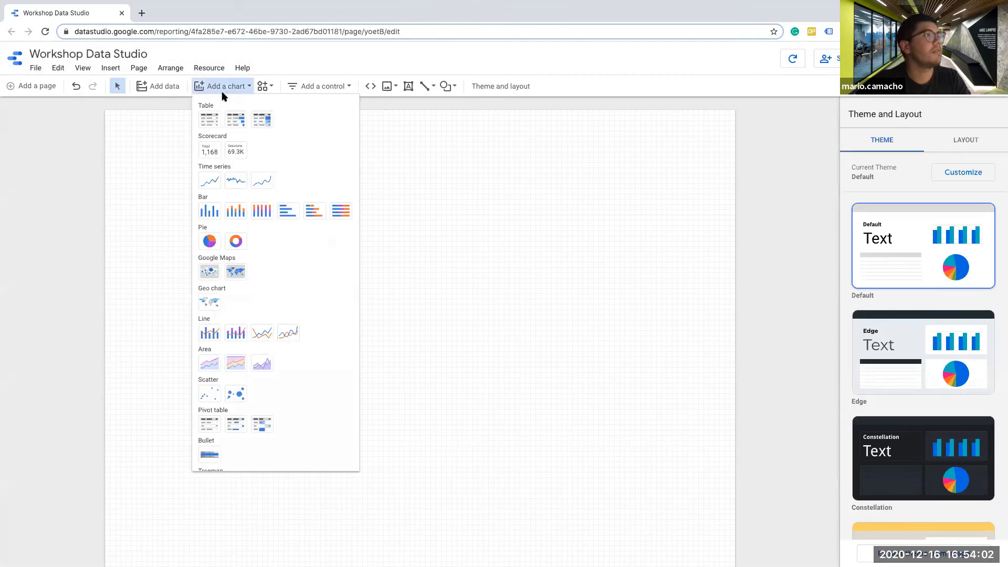
click(208, 209)
mouse_move(234, 156)
mouse_down()
mouse_move(434, 303)
mouse_move(547, 313)
mouse_move(546, 322)
mouse_up()
click(884, 225)
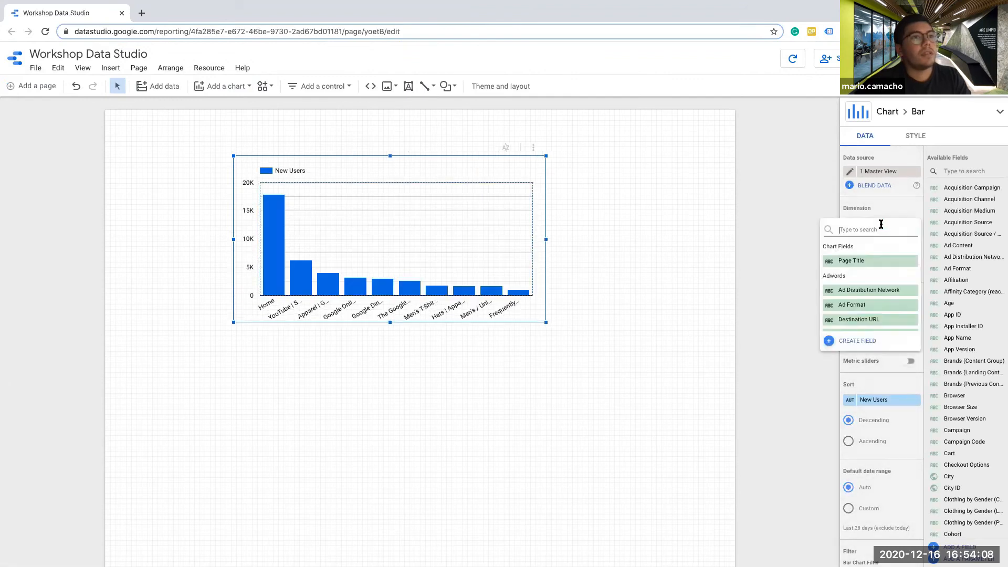
text(wee)
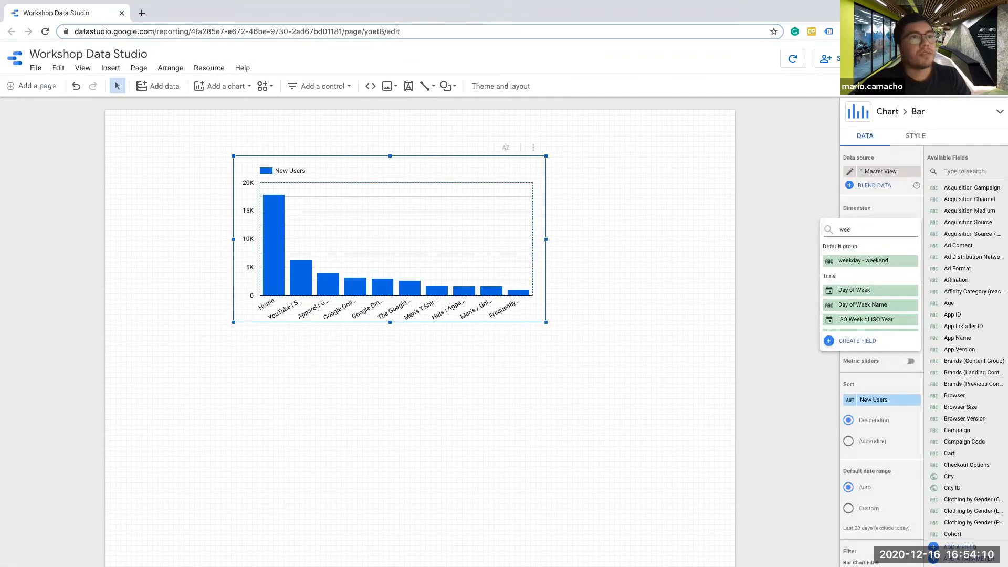
click(856, 262)
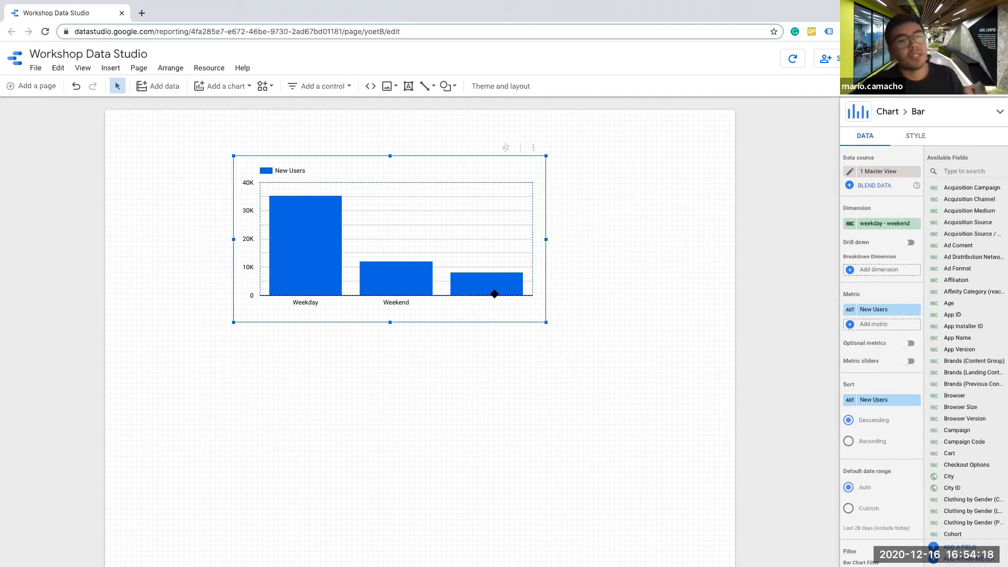
click(208, 69)
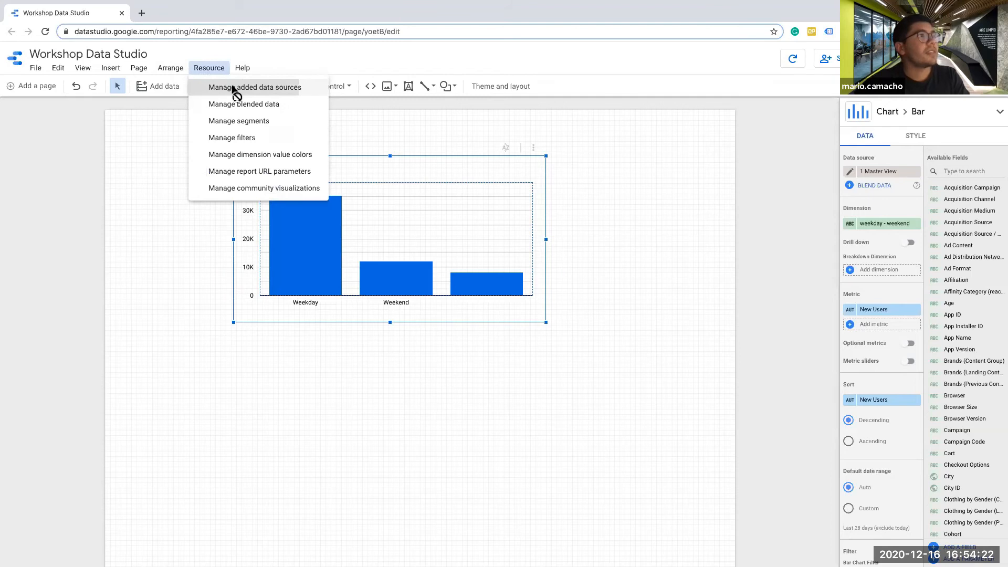
click(232, 90)
click(982, 88)
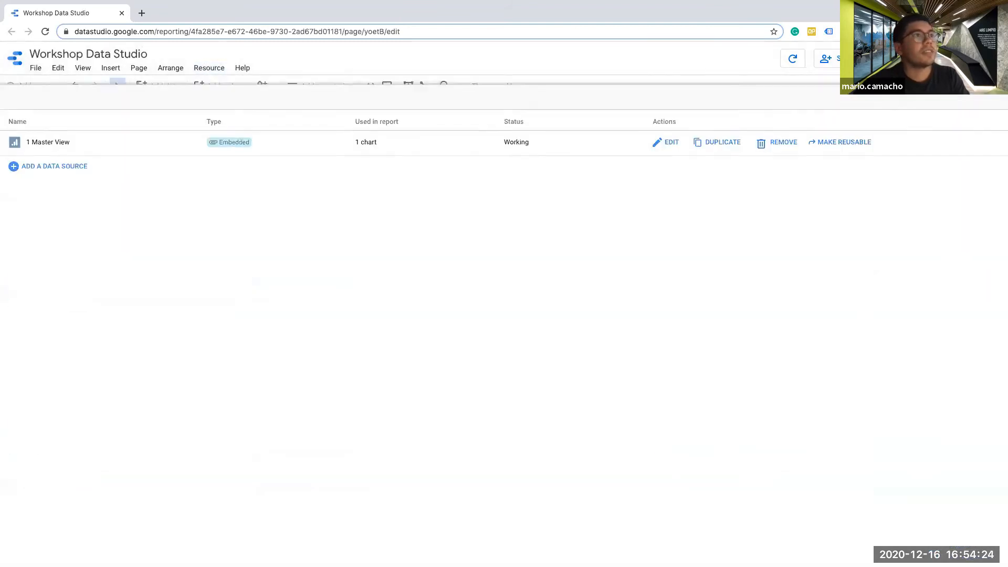
Step: Open the formula of the weekday - weekend calculated field in the 1 Master View data source
click(209, 67)
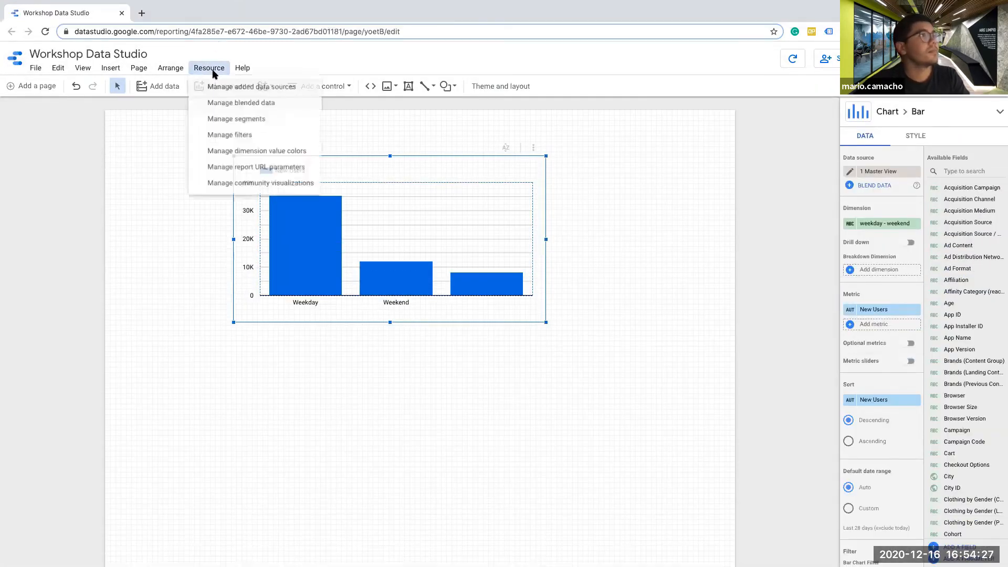
click(264, 89)
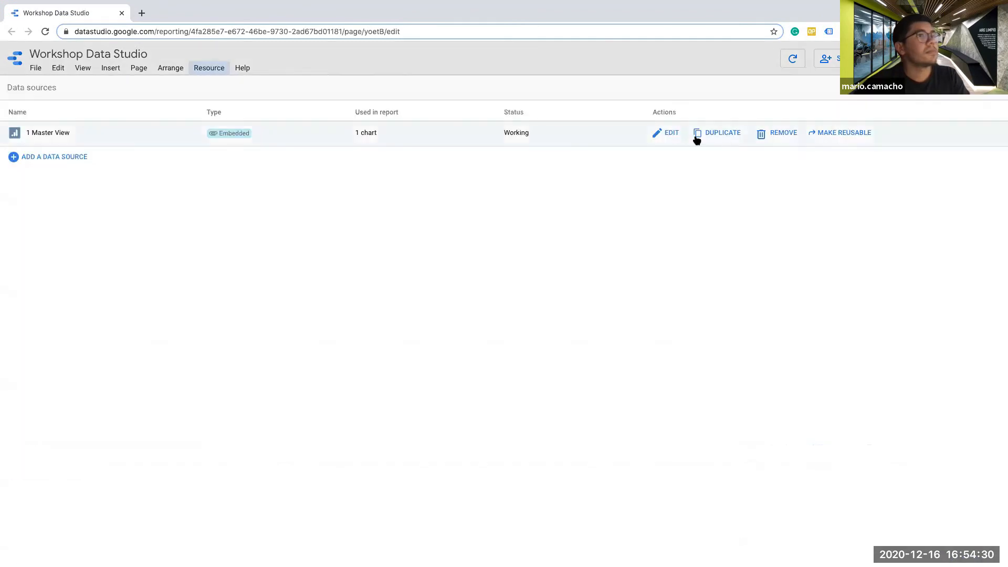
click(668, 133)
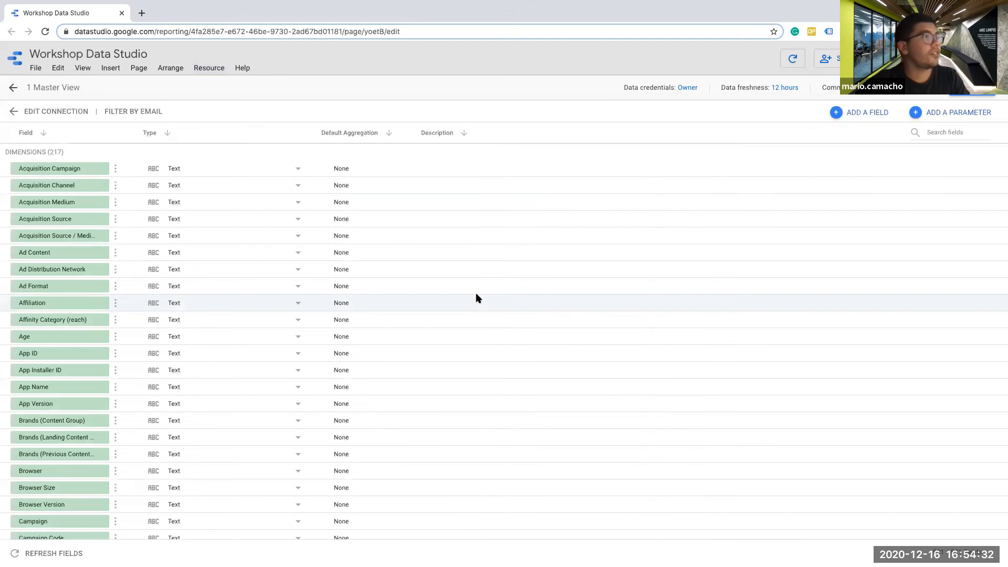
scroll(476, 293, down, 3)
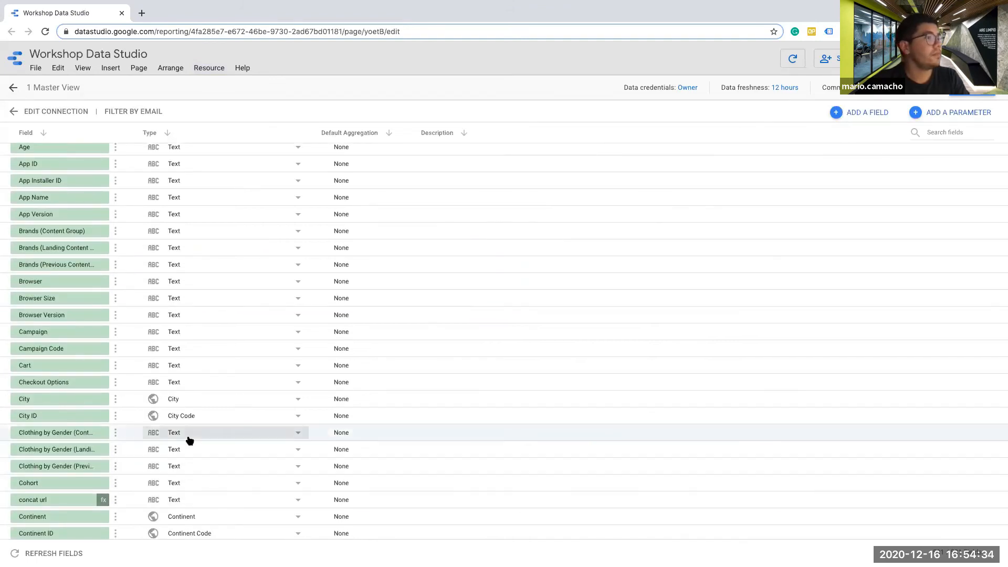
scroll(189, 440, down, 6)
scroll(189, 440, down, 20)
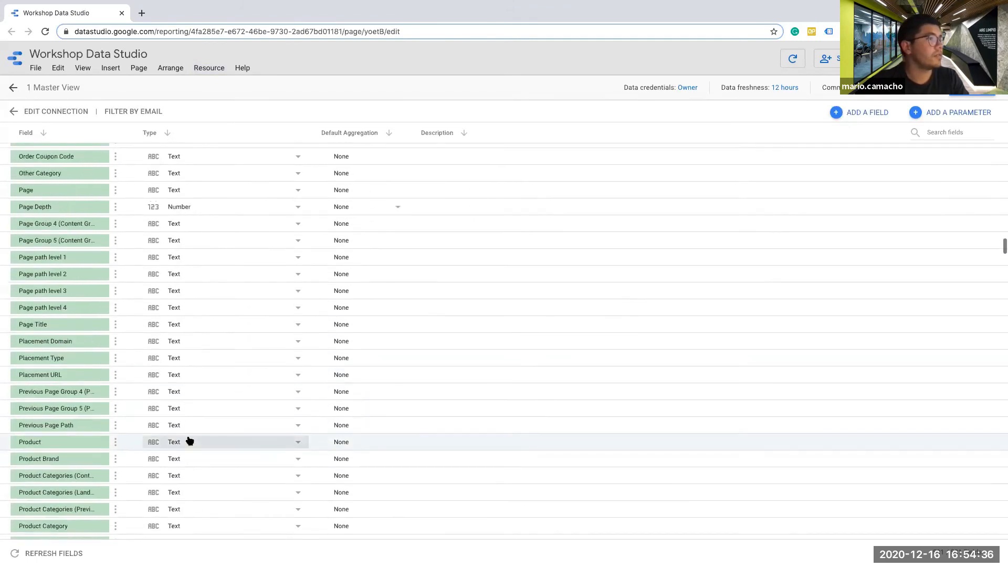
scroll(189, 440, down, 20)
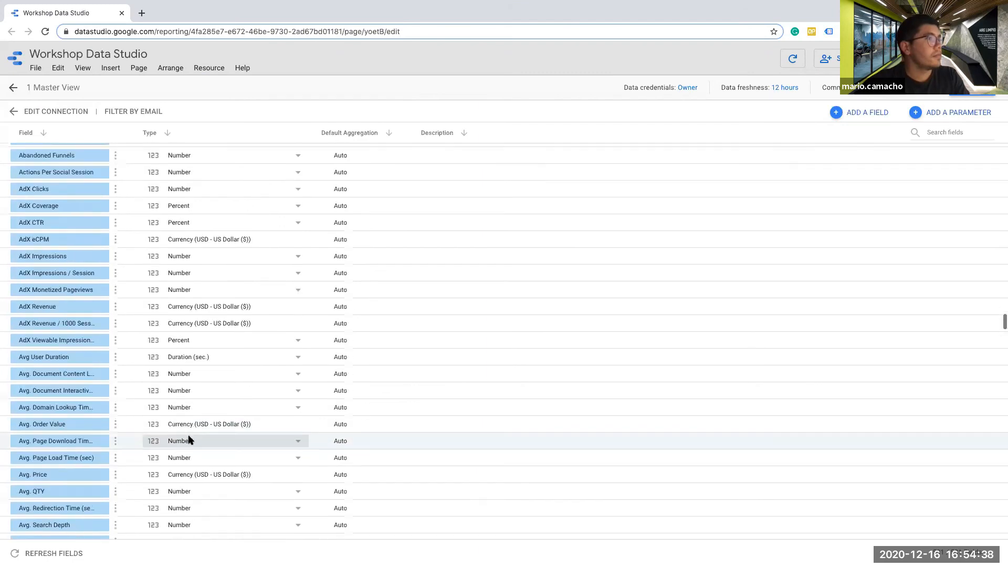
scroll(129, 309, up, 5)
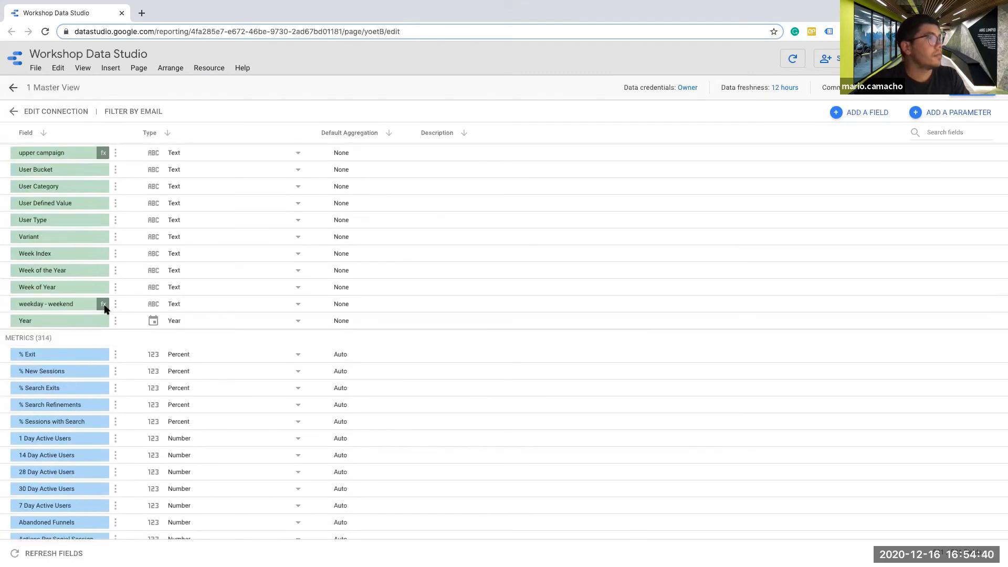
click(100, 304)
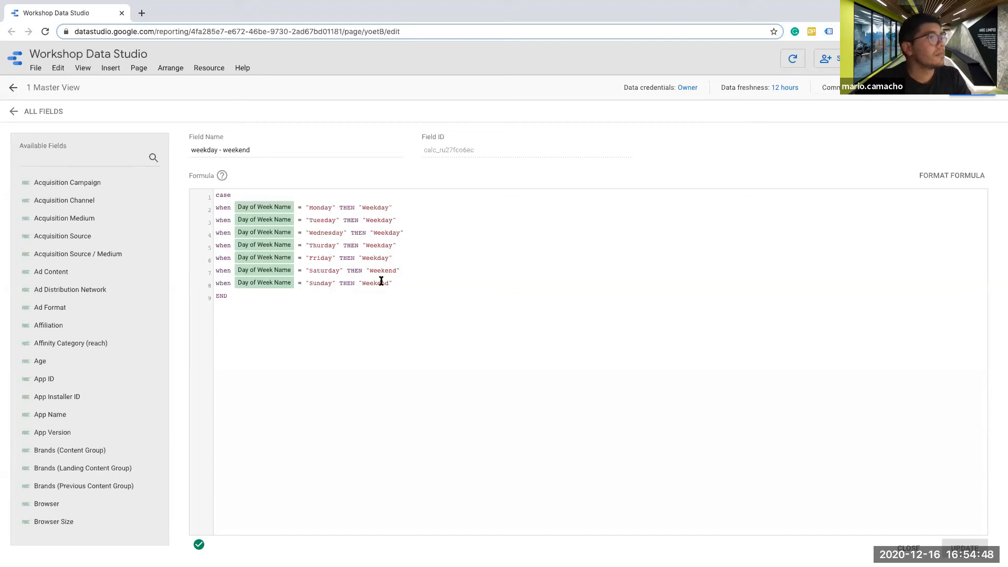
Step: Add an else "other" line between the Sunday condition and END in the CASE formula
key(Return)
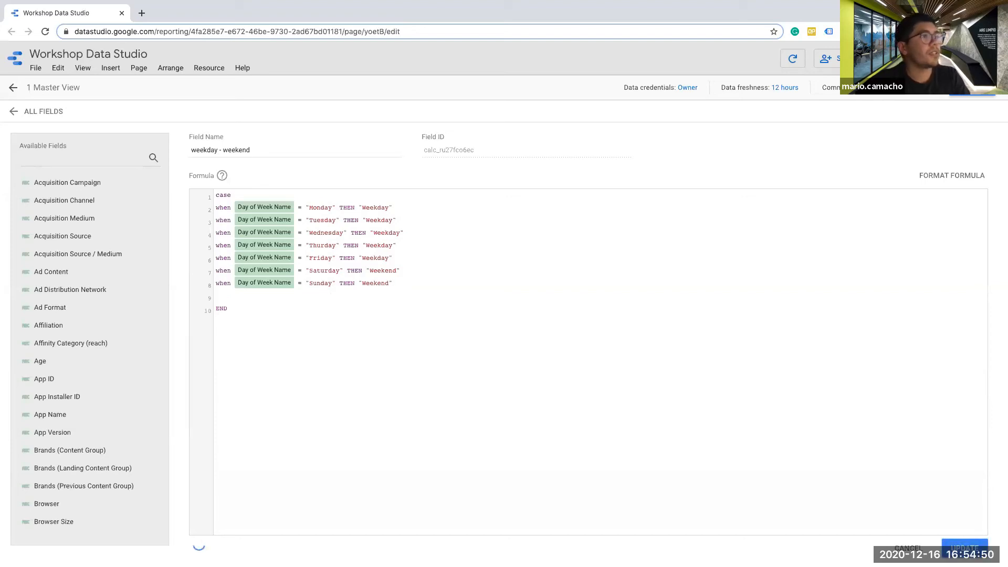
text(else )
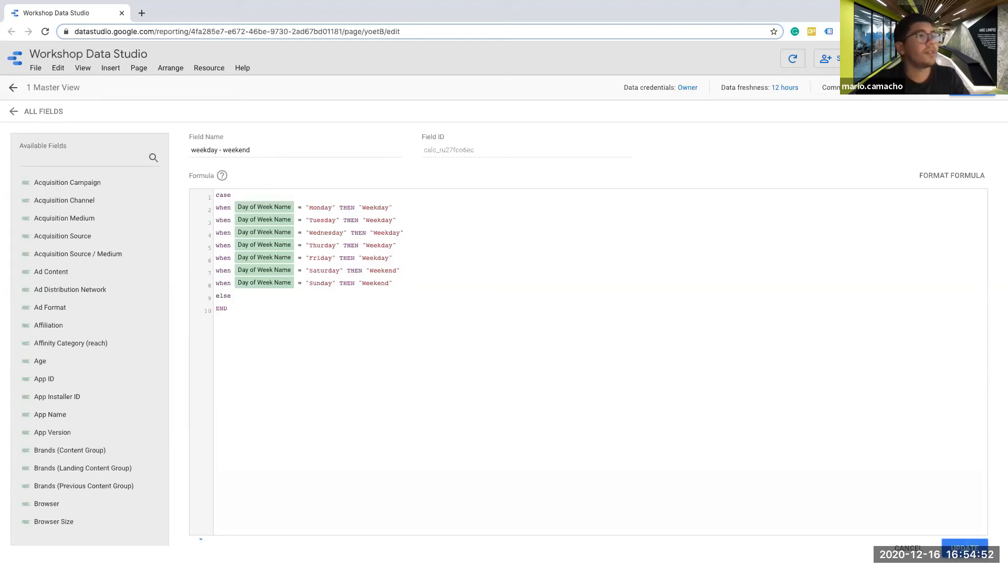
text(other)
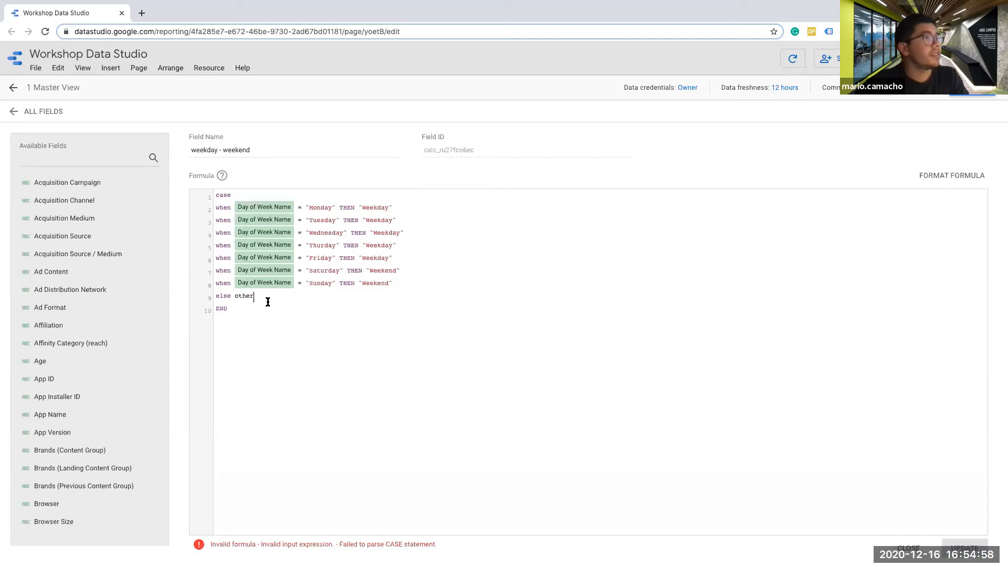
key(BackSpace)
key(BackSpace)
key(BackSpace)
key(BackSpace)
key(BackSpace)
text("other)
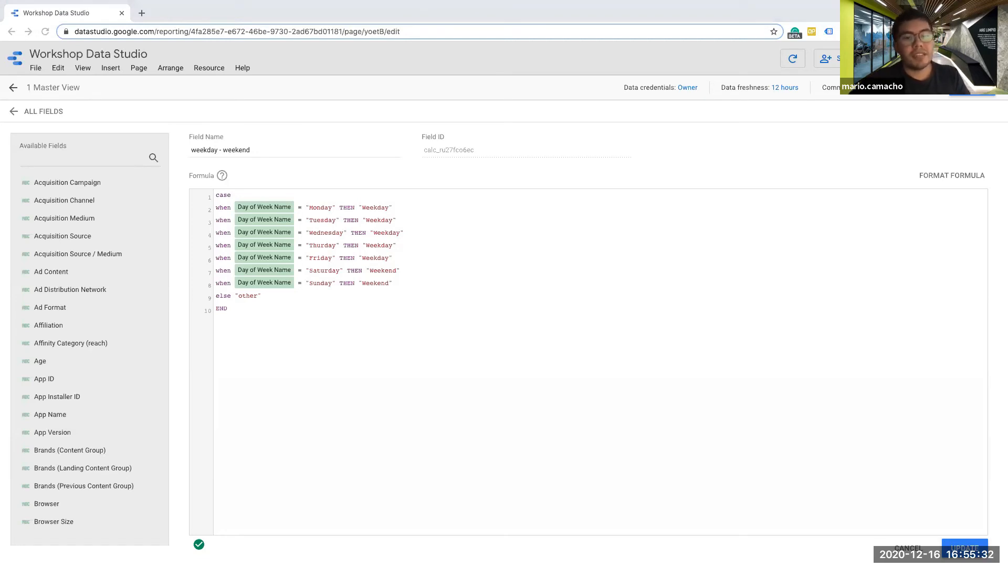
Step: Replace the equals sign in the Monday condition with in and open a parenthesised list starting with "Monday", followed by a comma
click(303, 209)
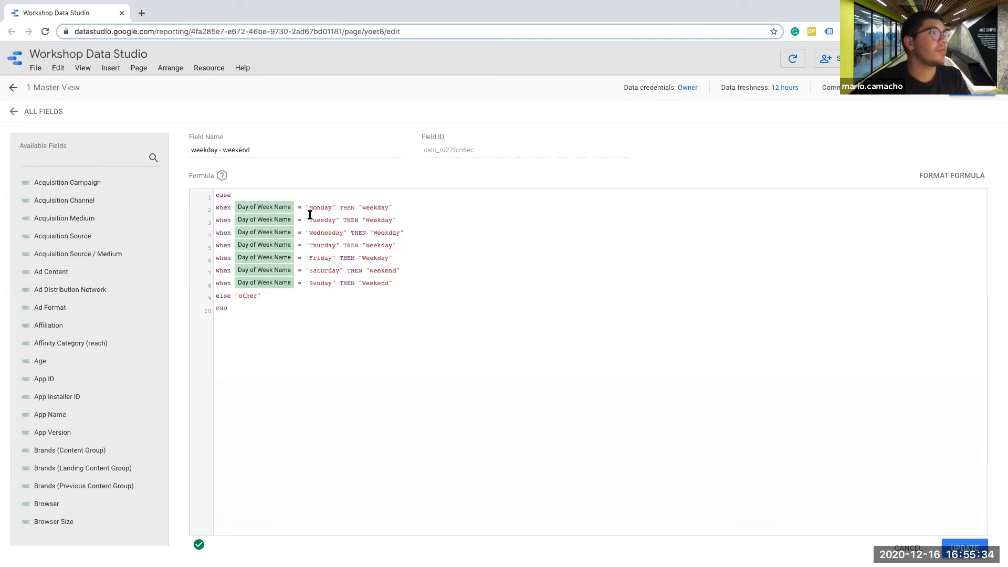
key(BackSpace)
text(in)
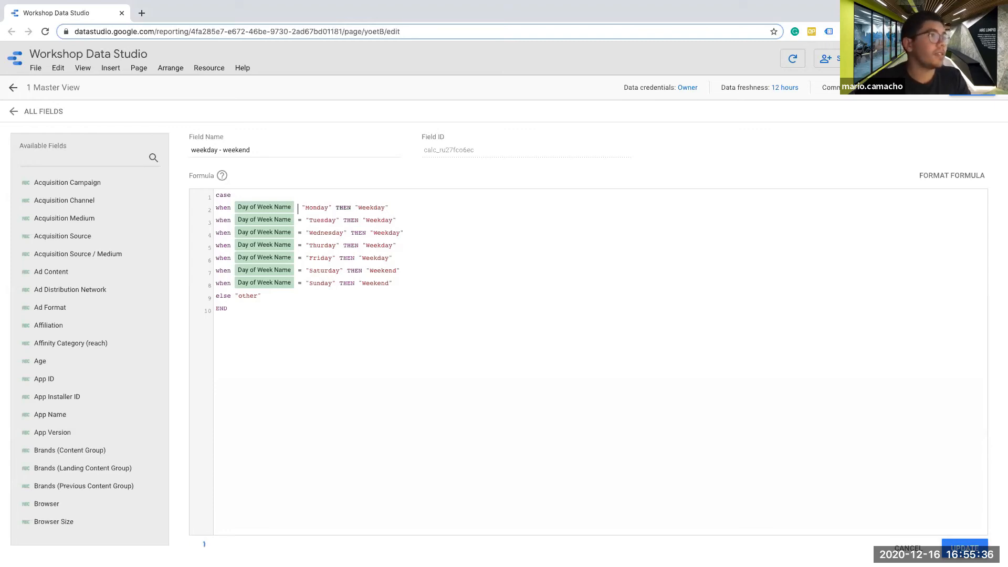
click(341, 206)
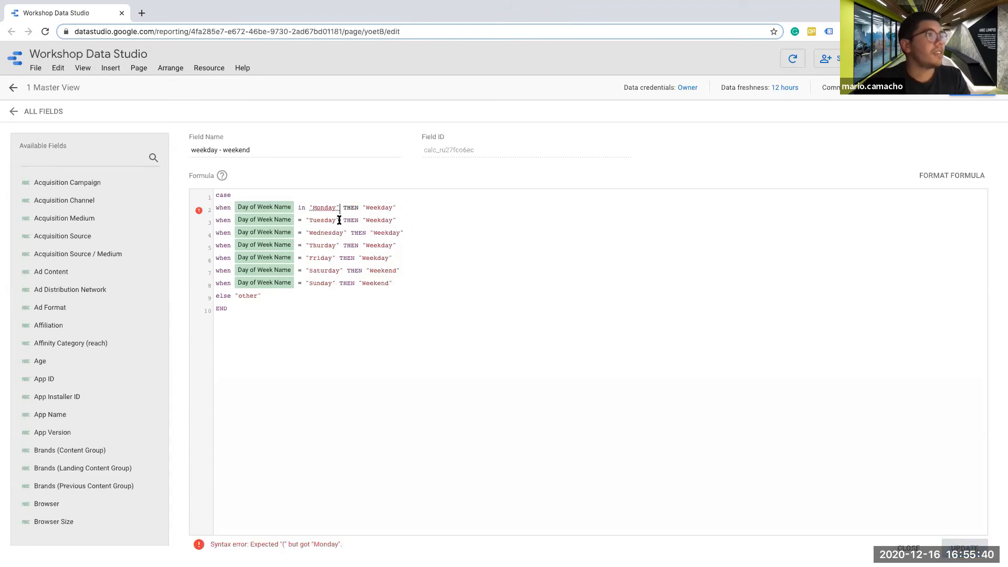
click(308, 208)
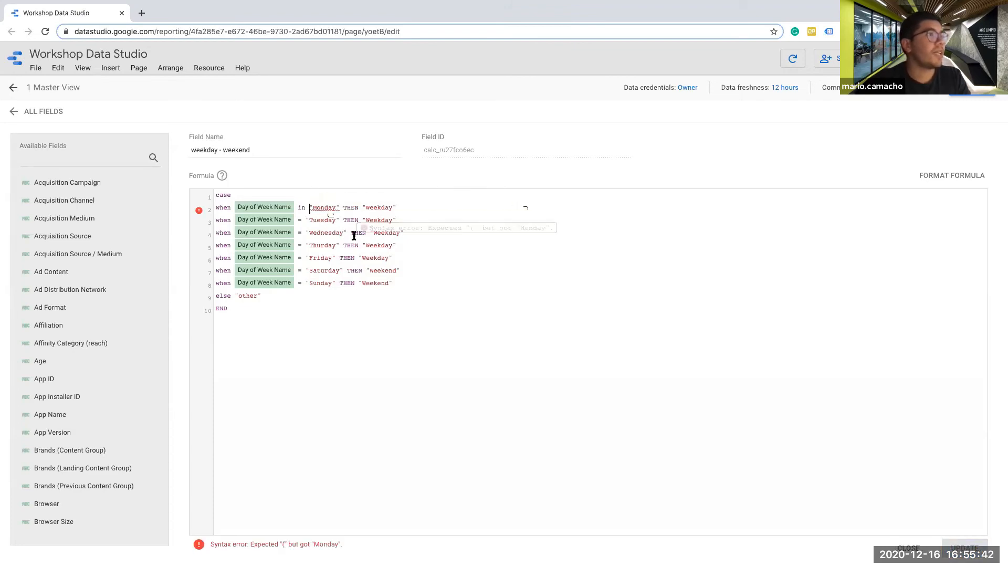
text(())
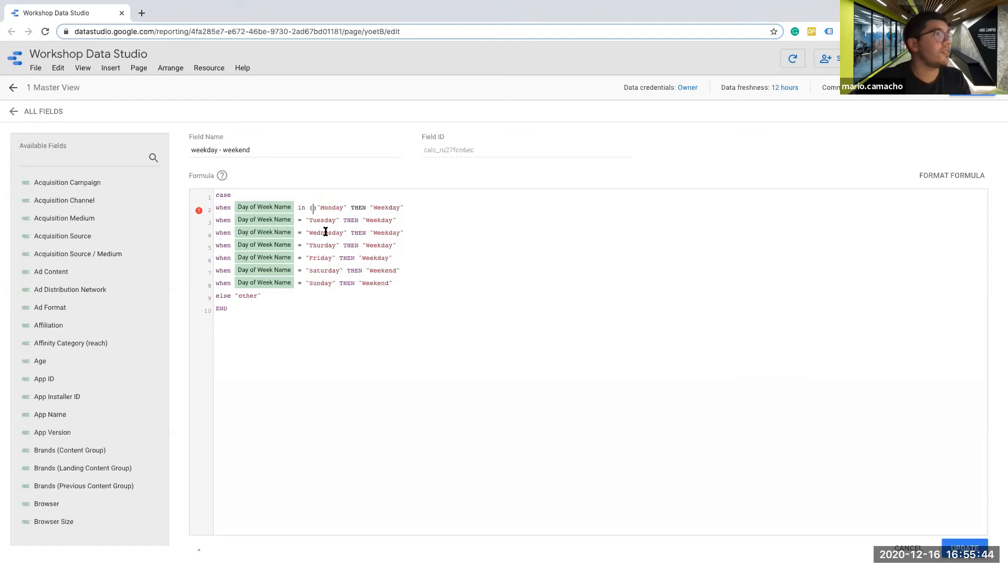
key(BackSpace)
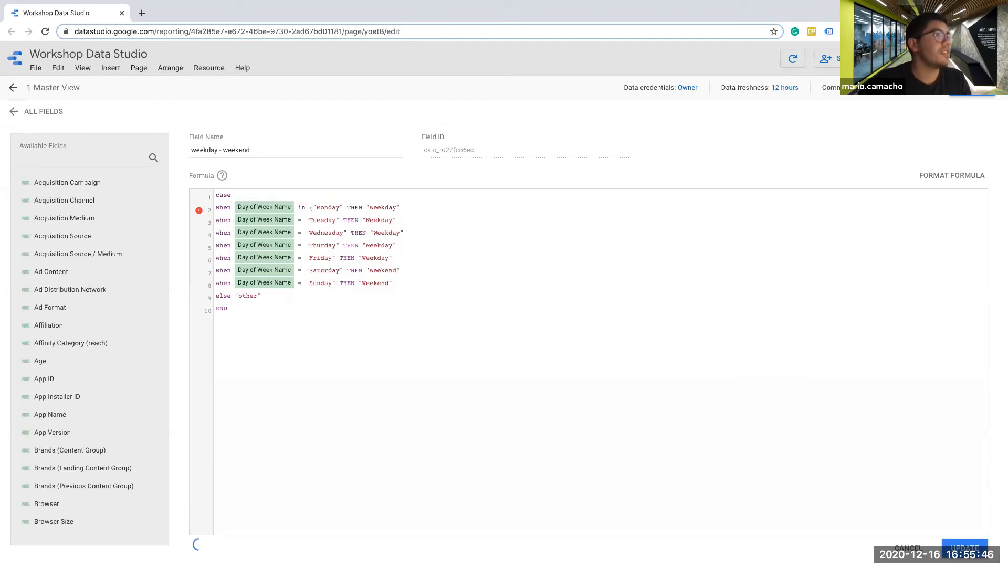
text(,)
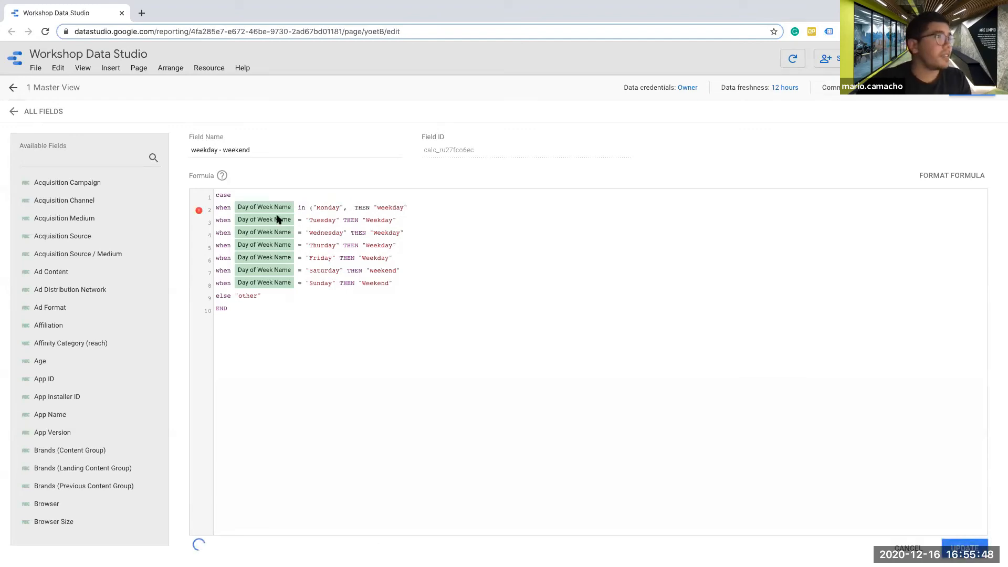
Step: Copy "Tuesday" and "Wednesday" from their own conditions into the in list after "Monday", separated by commas
drag(306, 219, 339, 219)
key(ctrl+c)
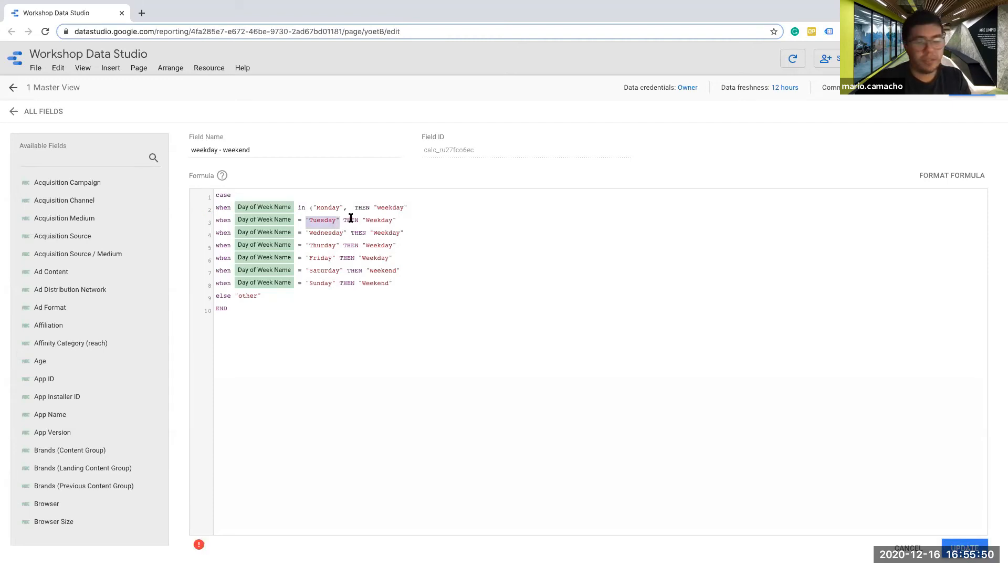
click(352, 208)
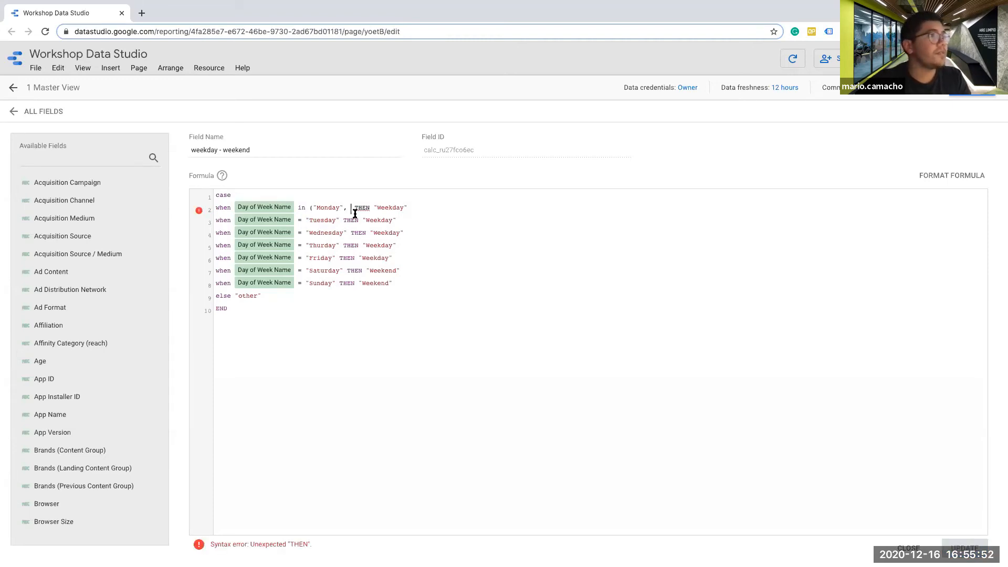
key(ctrl+v)
text(,)
drag(307, 232, 346, 233)
key(ctrl+c)
click(393, 207)
key(ctrl+v)
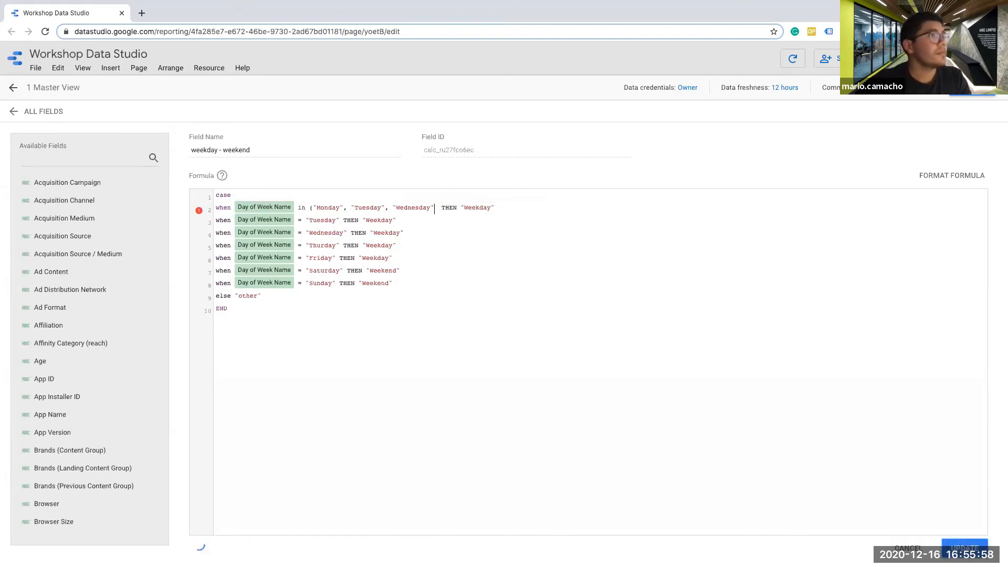
text(,)
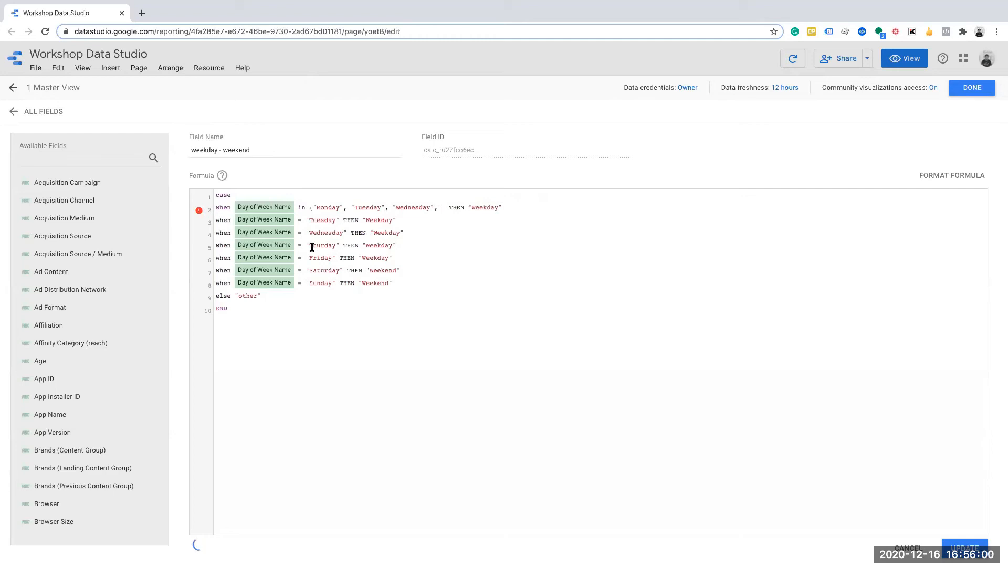
Step: Add the Thursday value from its own condition to the in list and correct its spelling there to "Thursday"
drag(306, 246, 340, 245)
key(ctrl+c)
click(439, 209)
key(ctrl+v)
text(,)
click(458, 209)
text(s)
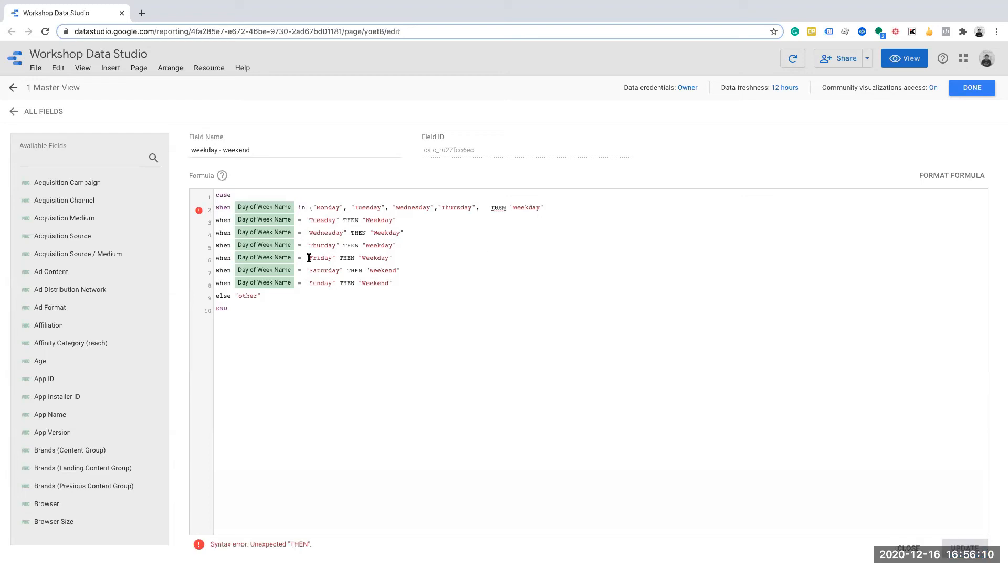
Step: Copy "Friday" into the in list as the last value and close the parenthesis before THEN "Weekday"
drag(306, 259, 336, 259)
key(ctrl+c)
click(479, 208)
key(ctrl+v)
text())
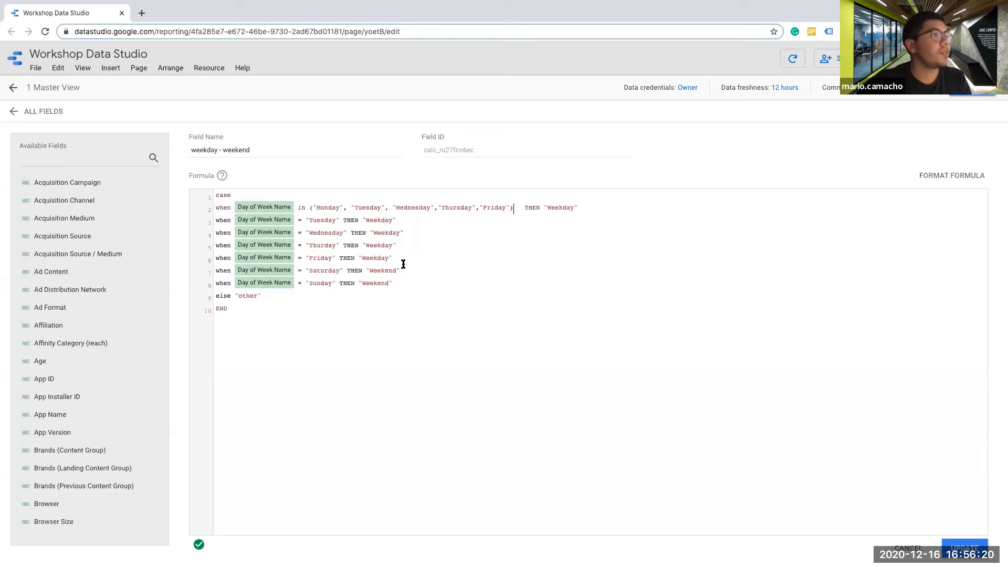
Step: Delete the four separate Tuesday to Friday conditions from the CASE formula
drag(403, 263, 210, 221)
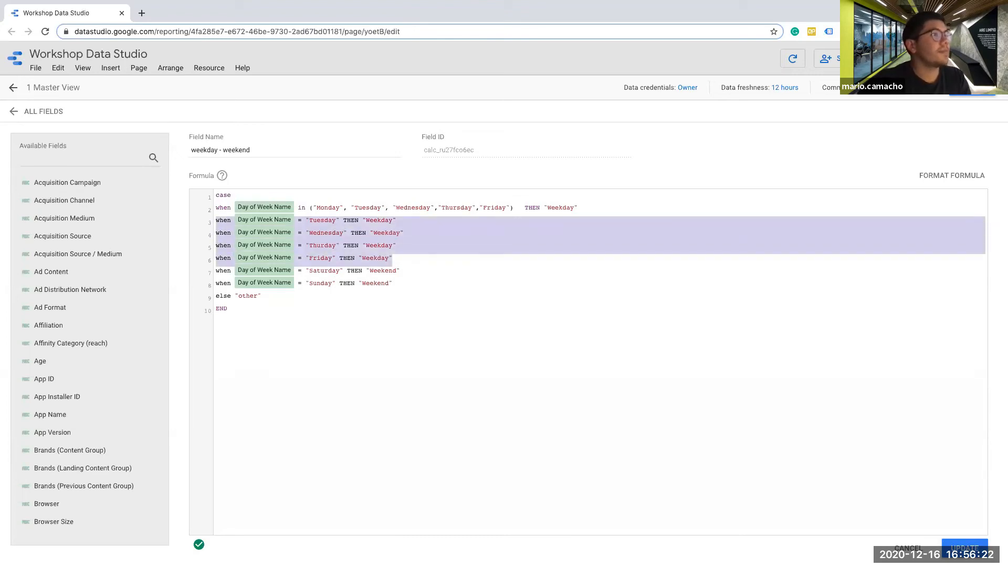
key(BackSpace)
key(BackSpace)
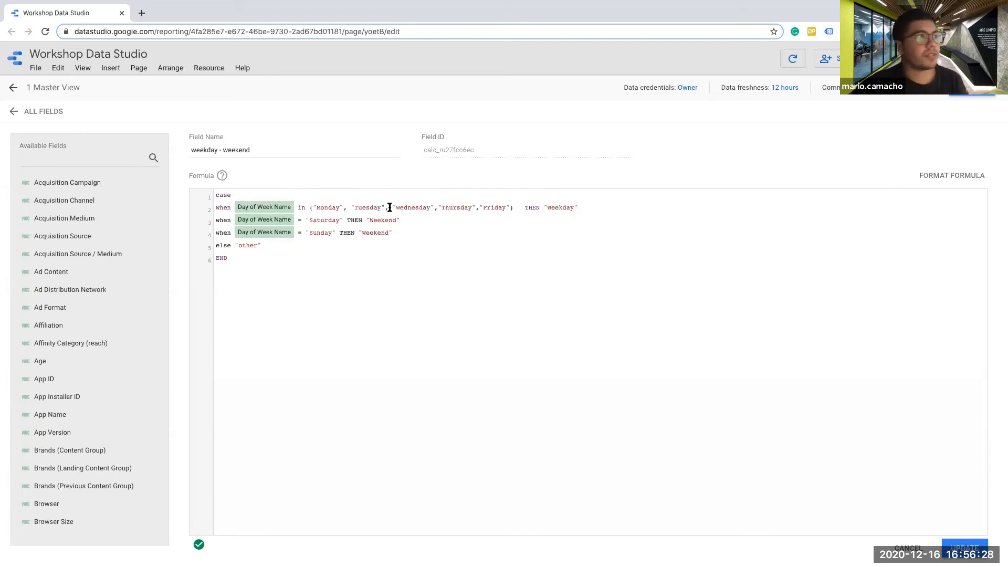
click(558, 208)
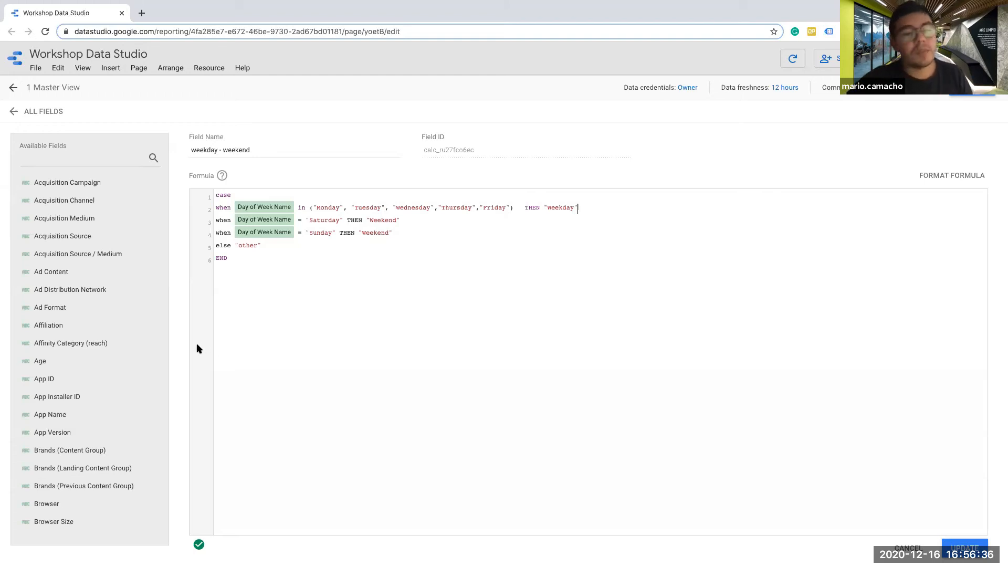
Step: Replace the Day of Week Name field in the Saturday condition with an opening REGEXP_MATCH( function
click(293, 221)
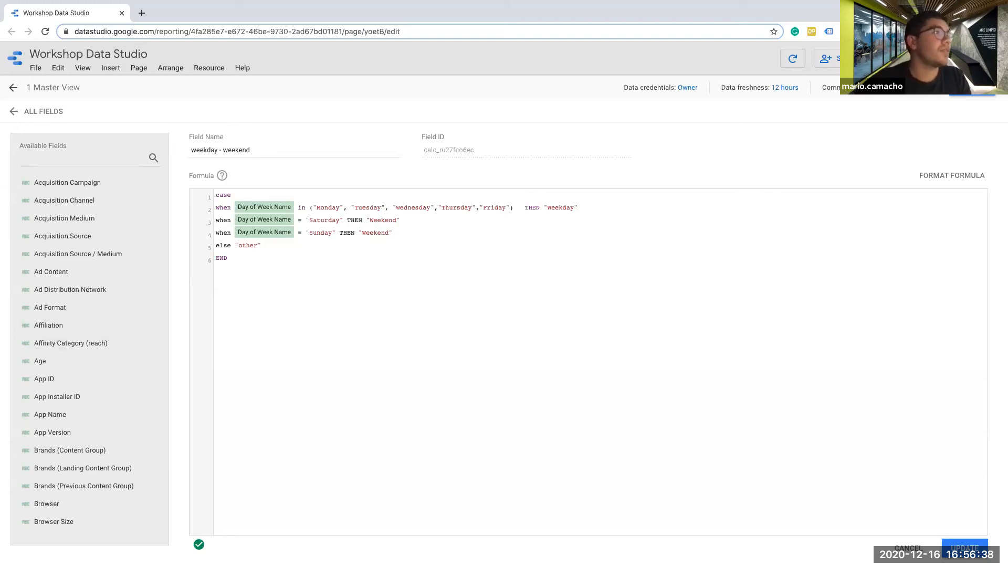
key(BackSpace)
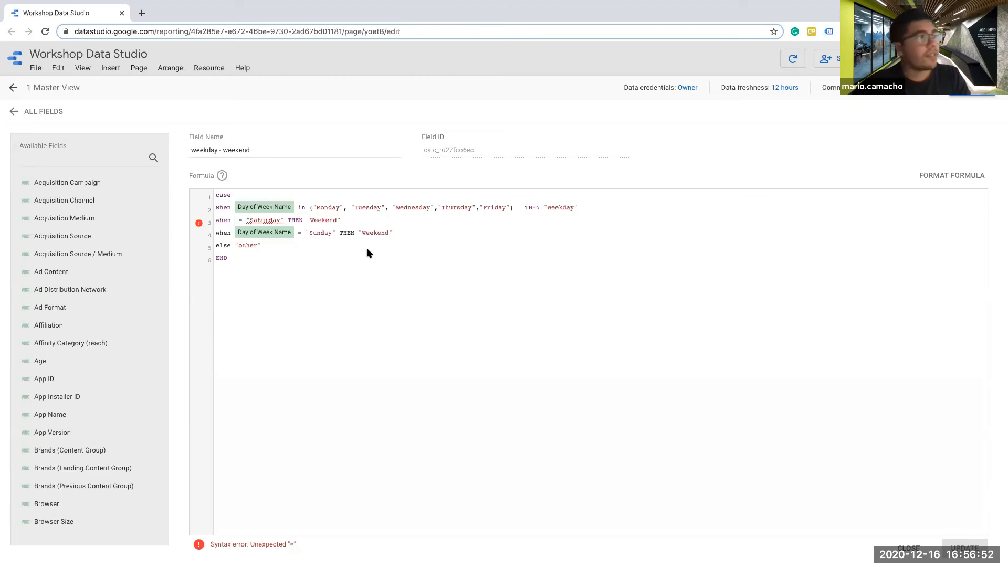
click(251, 220)
click(234, 220)
text(reg)
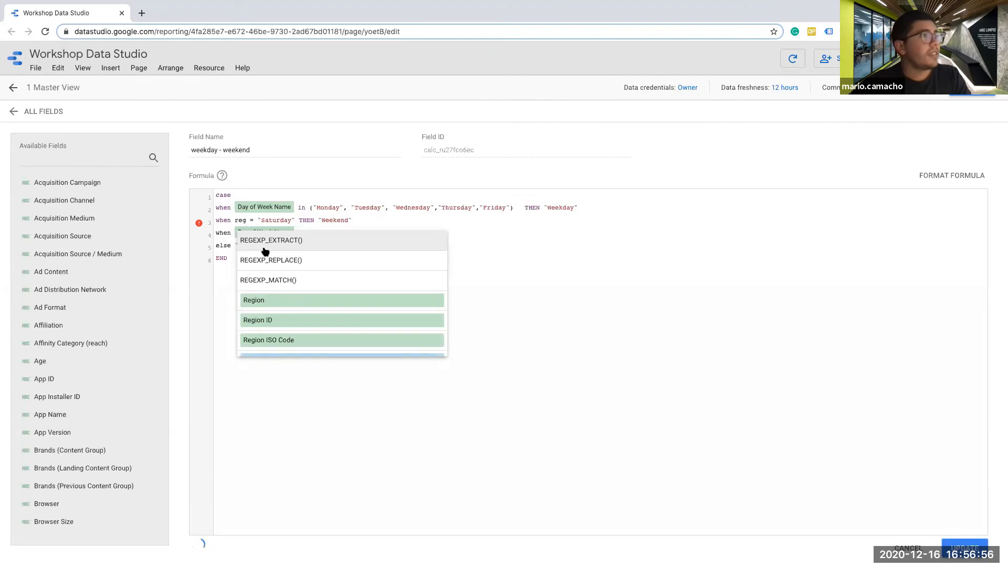
click(278, 278)
key(Delete)
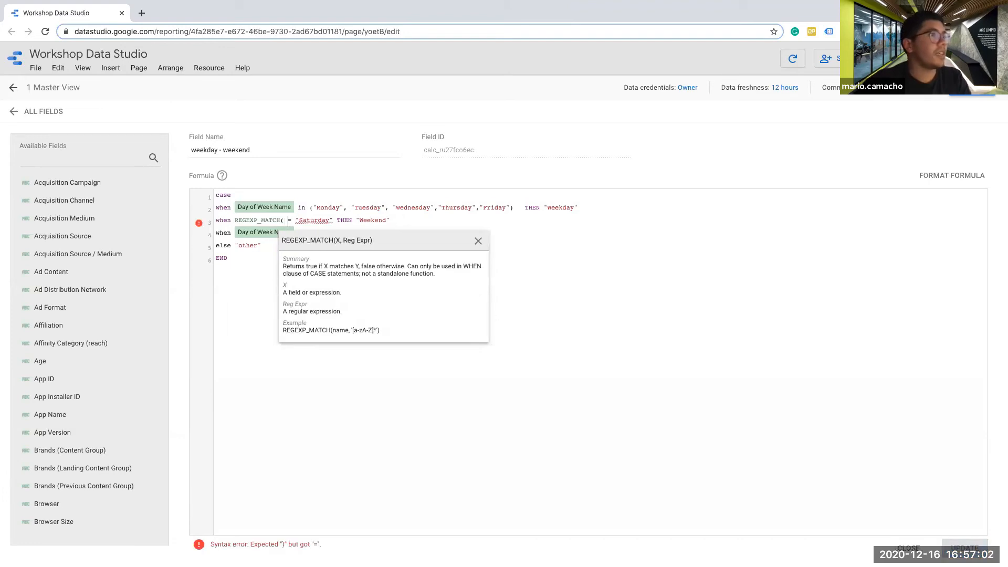
Step: Insert Day of Week Name as the first REGEXP_MATCH argument and replace the equals sign before "Saturday" with a comma
text(day)
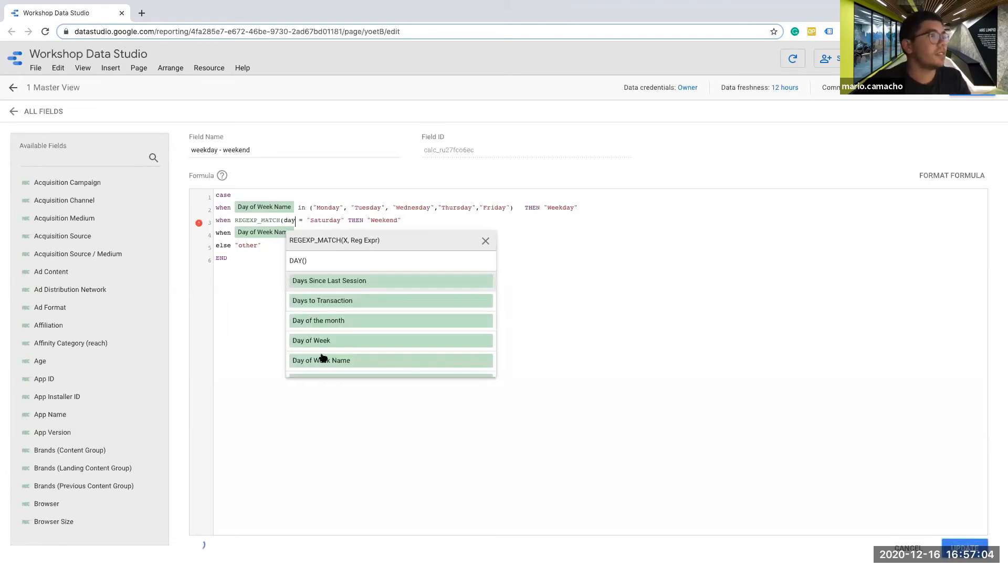
click(322, 360)
click(355, 221)
key(BackSpace)
key(BackSpace)
key(BackSpace)
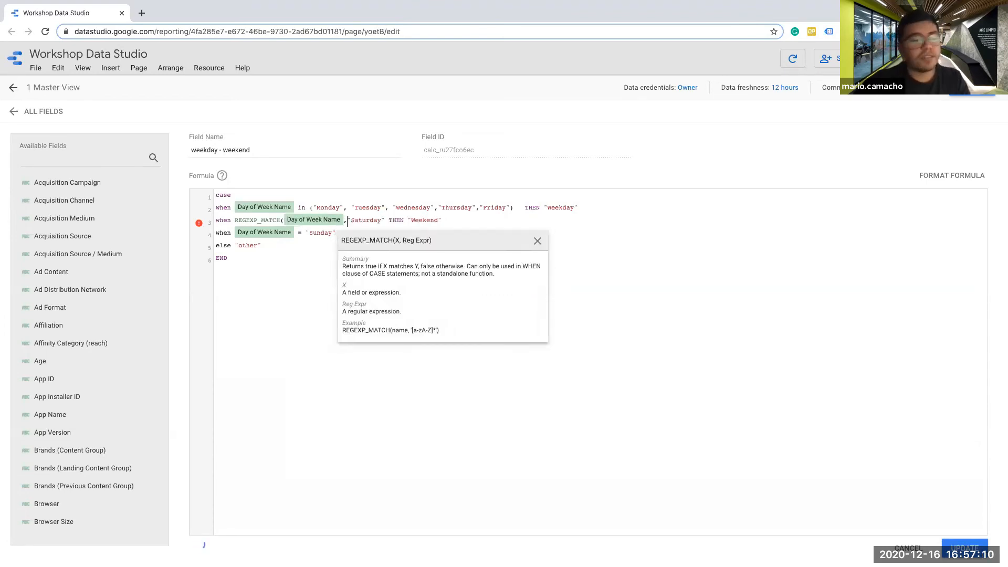
text(,)
Step: Extend the REGEXP_MATCH pattern to "Saturday|Sunday"
key(Right)
key(Right)
key(Right)
key(Right)
key(Right)
key(Right)
key(Right)
key(Right)
key(Right)
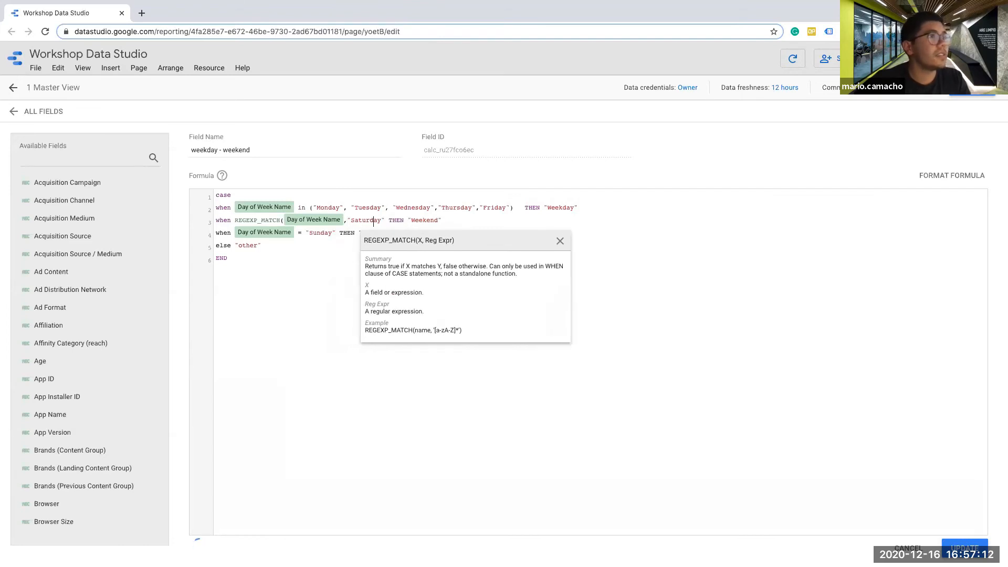
key(Delete)
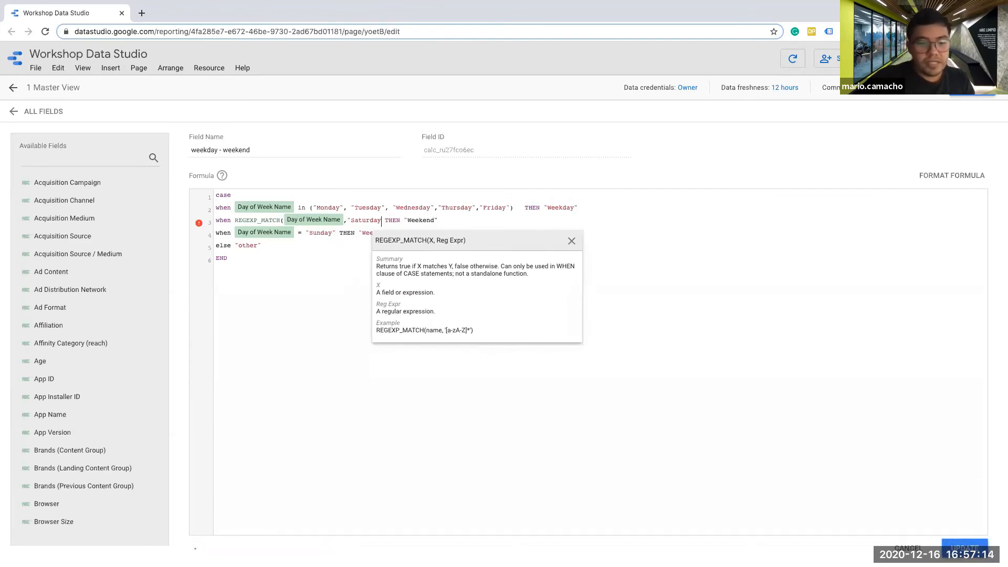
text(|)
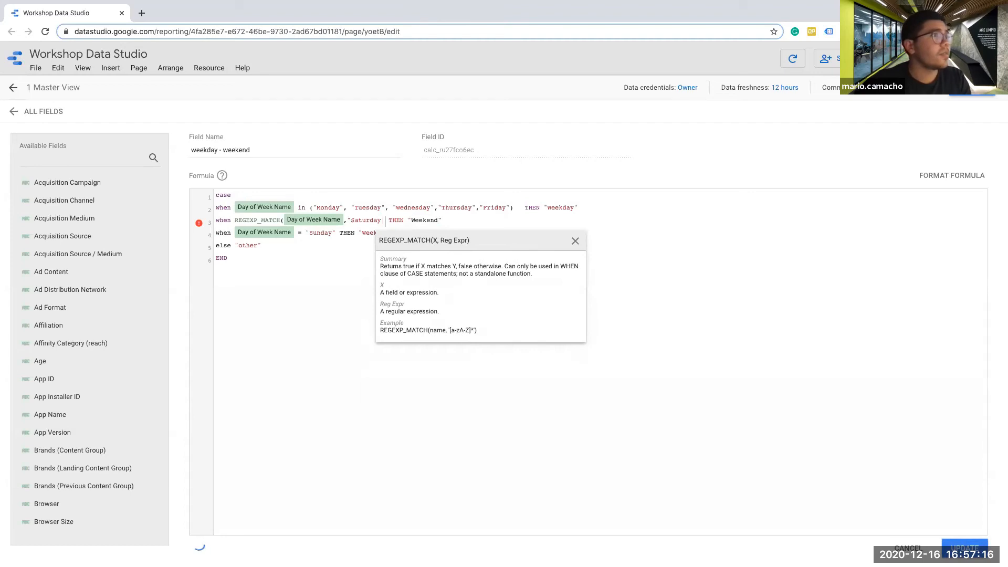
text(Sunday)
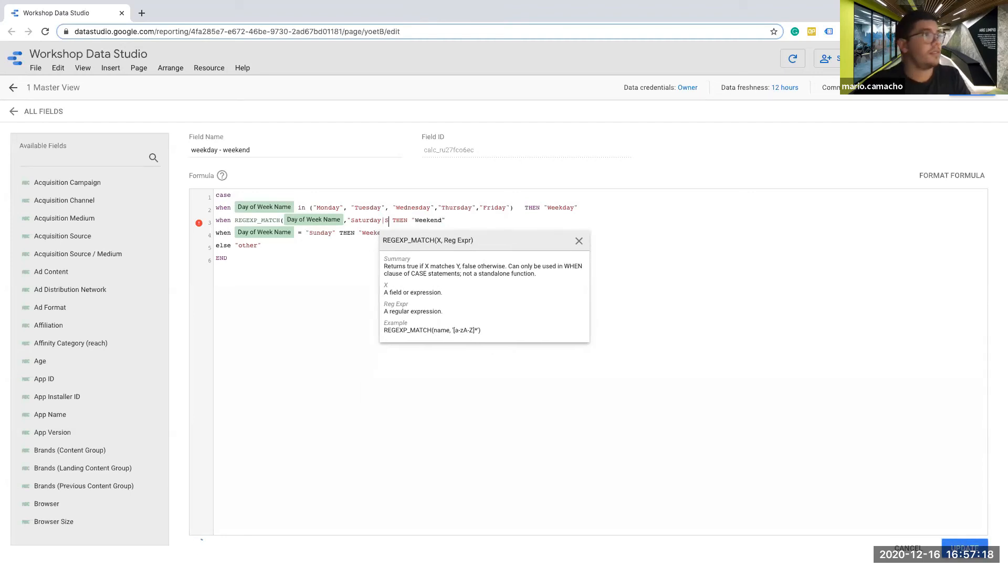
text(")
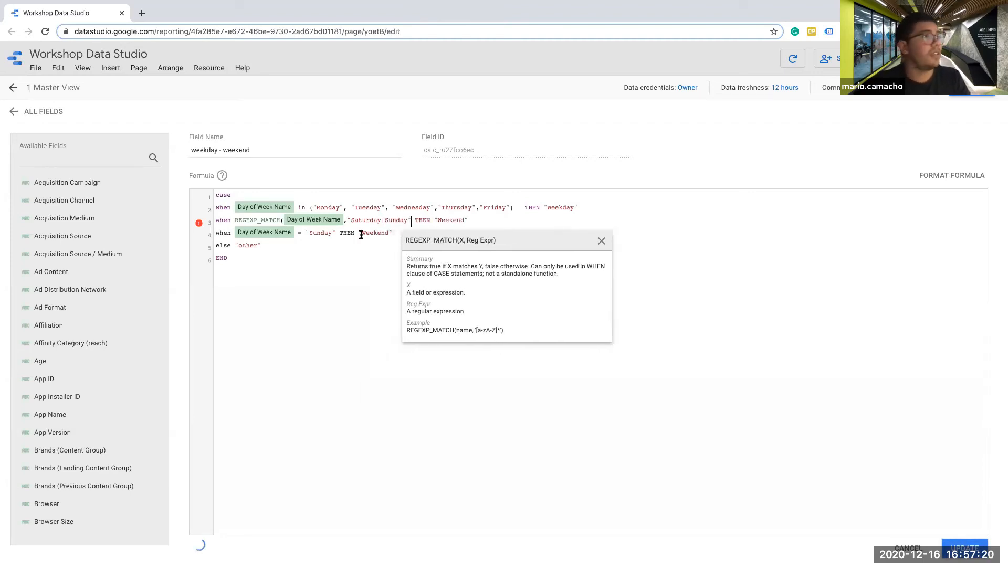
Step: Delete the separate Sunday condition and the else "other" line, and close the REGEXP_MATCH parenthesis before THEN "Weekend"
click(370, 245)
drag(295, 254, 211, 237)
click(274, 247)
key(BackSpace)
key(BackSpace)
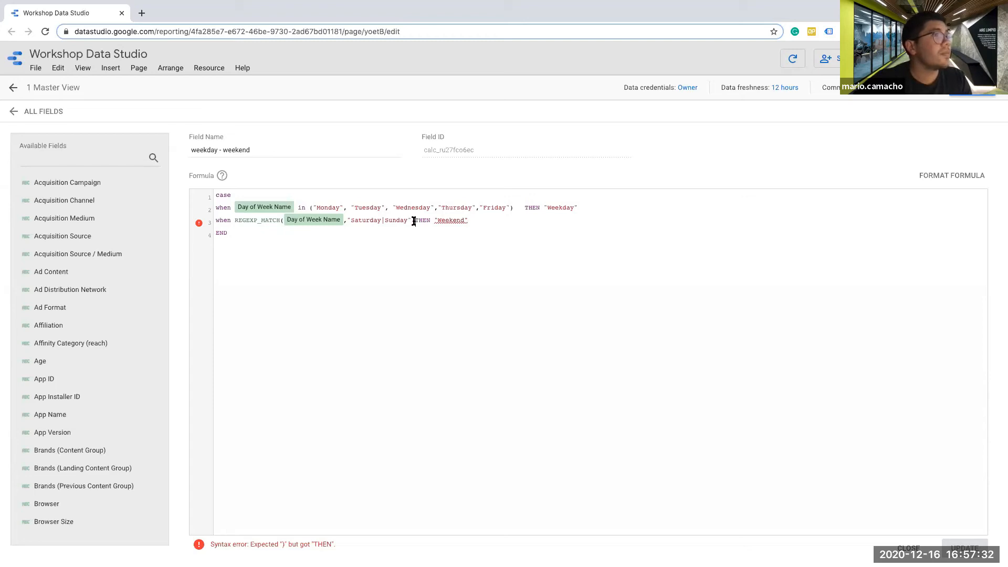
text())
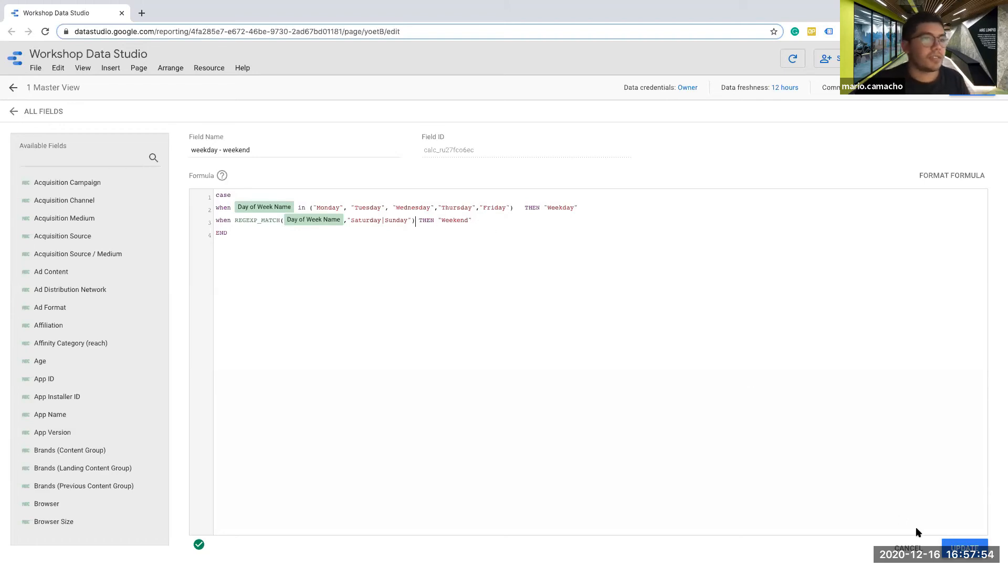
Step: Save the updated weekday - weekend calculated field and return to the report page
click(965, 546)
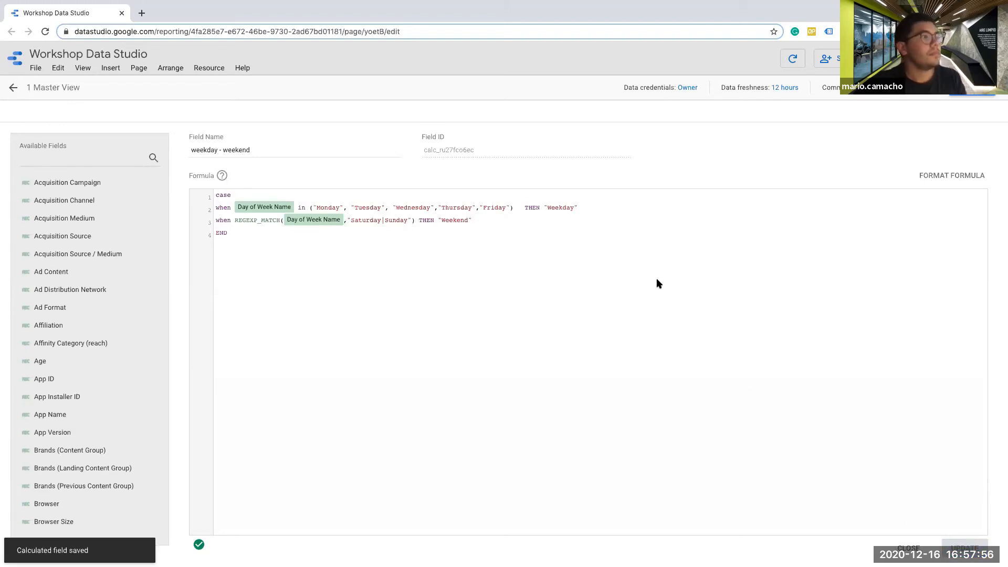
click(972, 89)
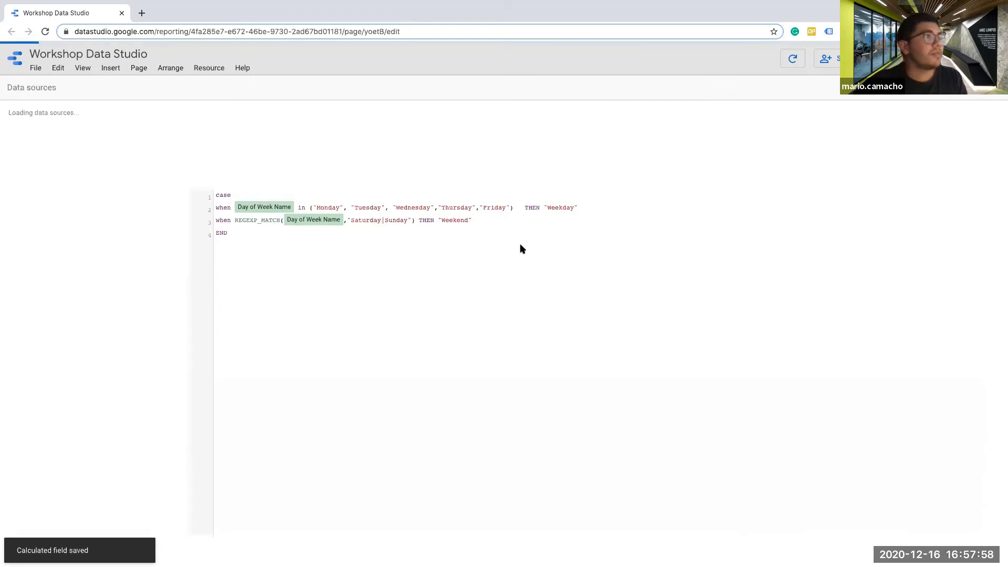
click(979, 87)
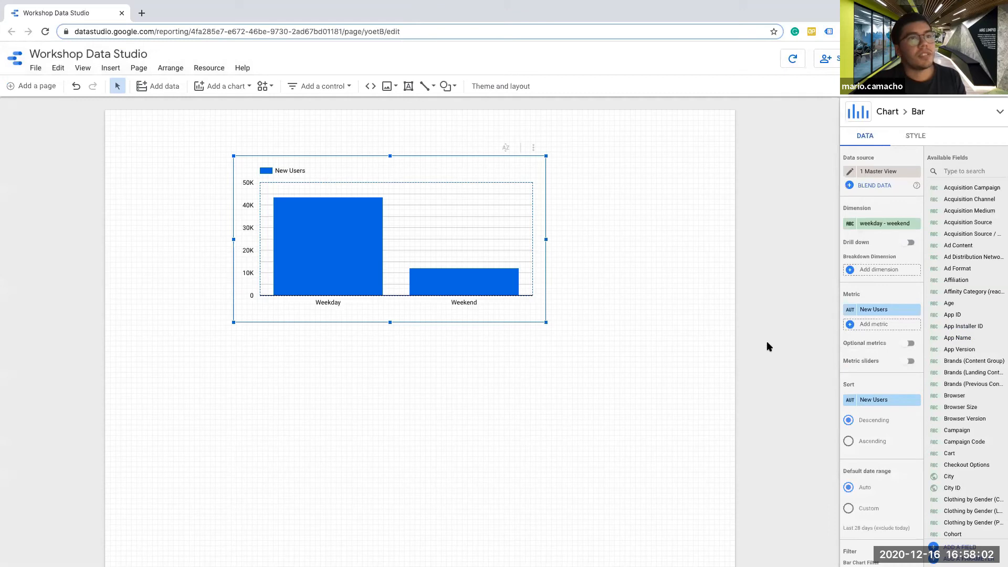
Step: Change the column chart's metric from New Users to Users
click(882, 312)
text(users)
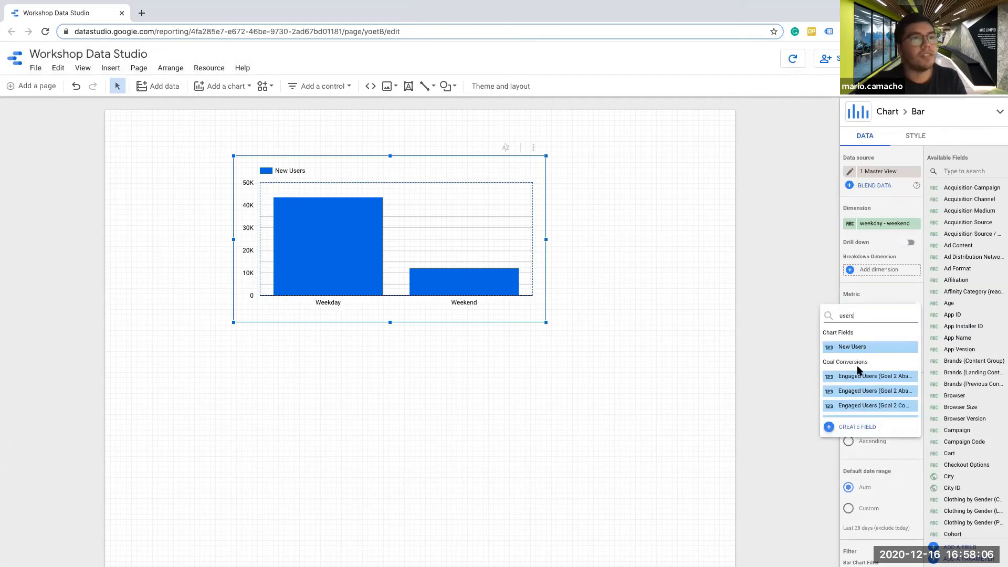
scroll(859, 367, down, 5)
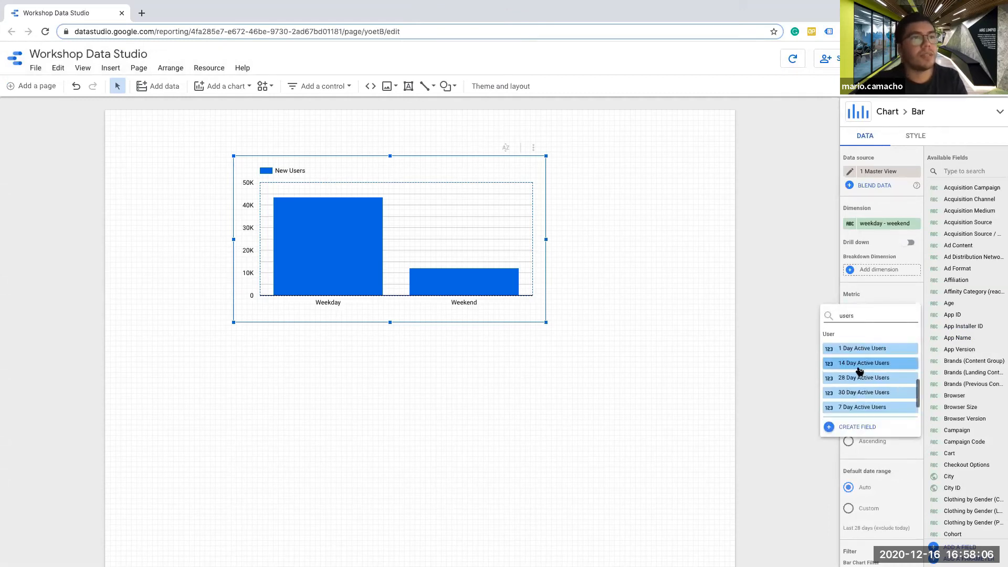
click(846, 410)
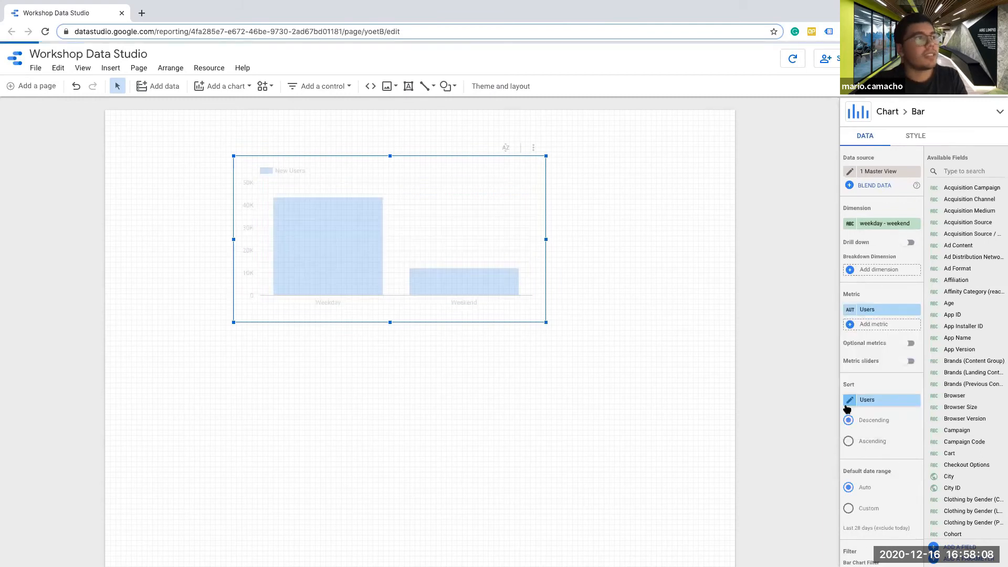
Step: Set the column chart's metric to Sessions
click(877, 310)
text(sessions)
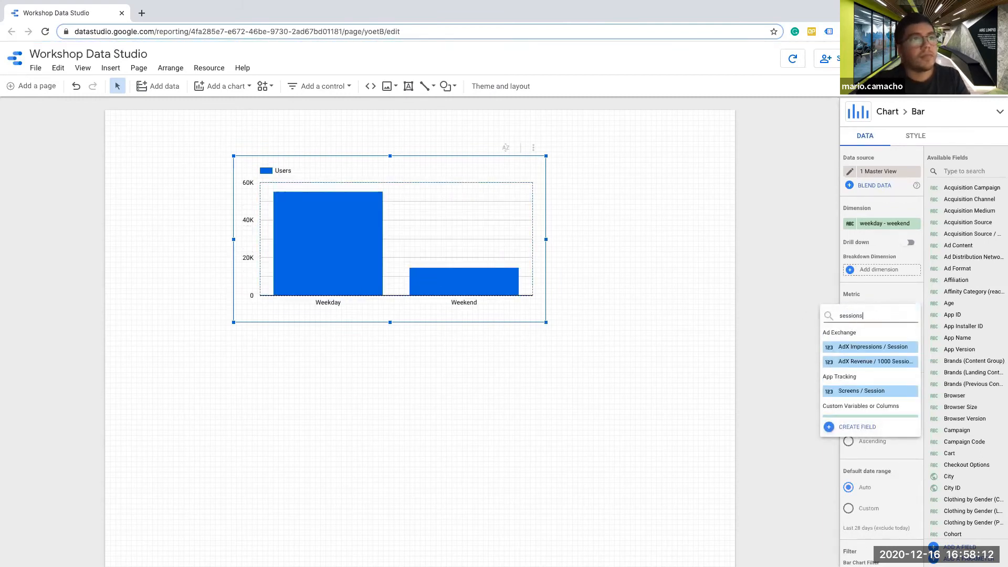
click(869, 339)
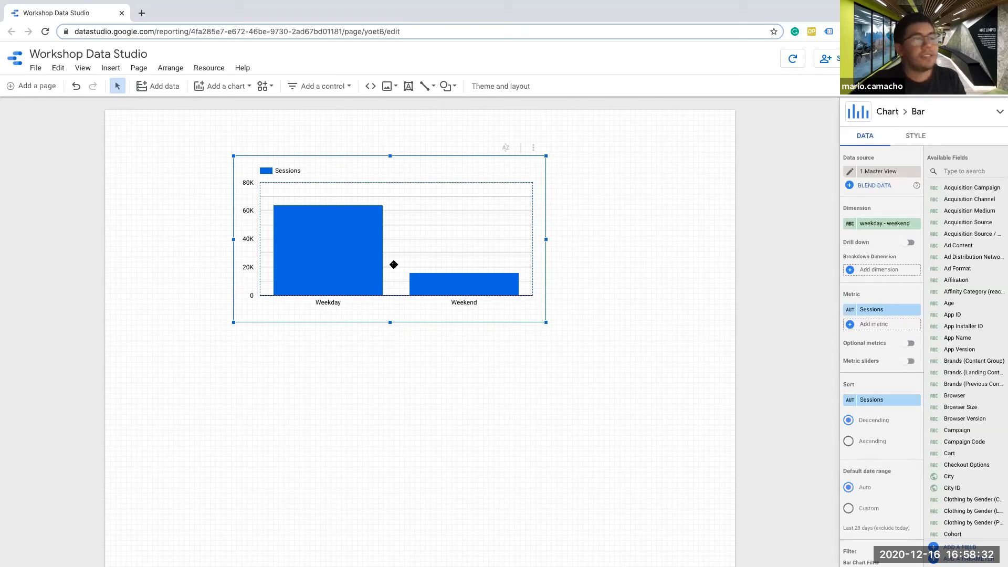
Step: Delete the column chart from the page and open the 1 Master View data source for editing
key(Delete)
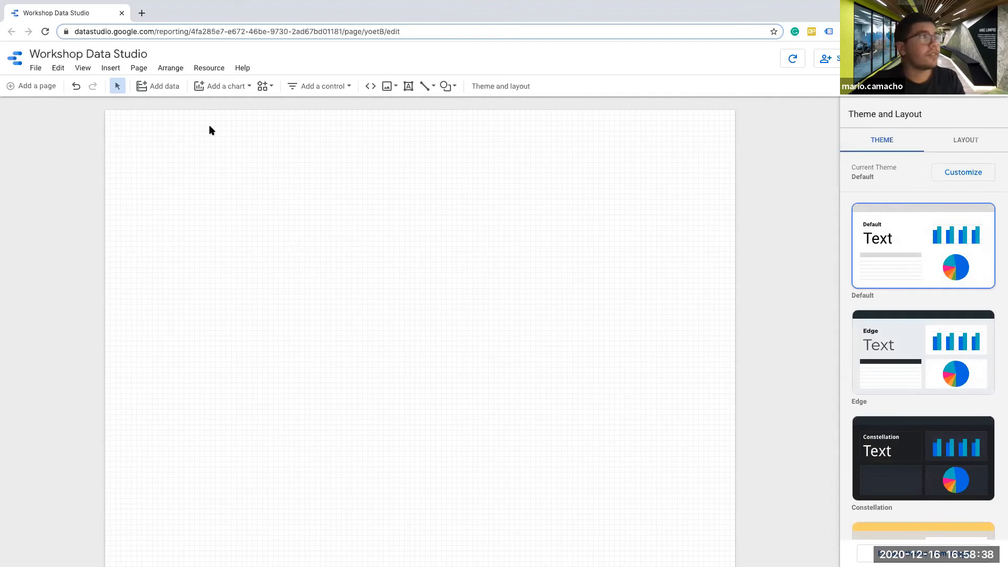
click(198, 74)
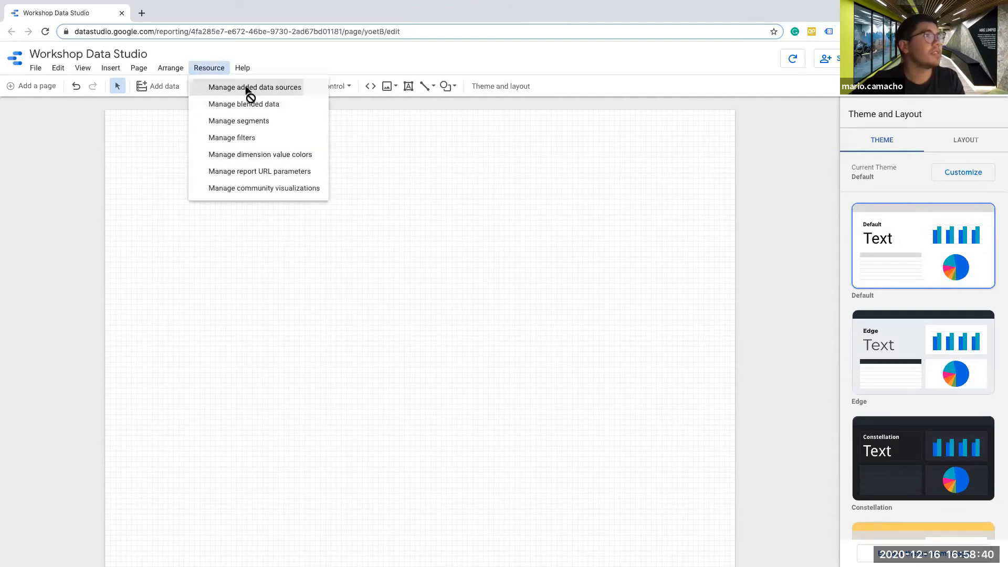
click(247, 87)
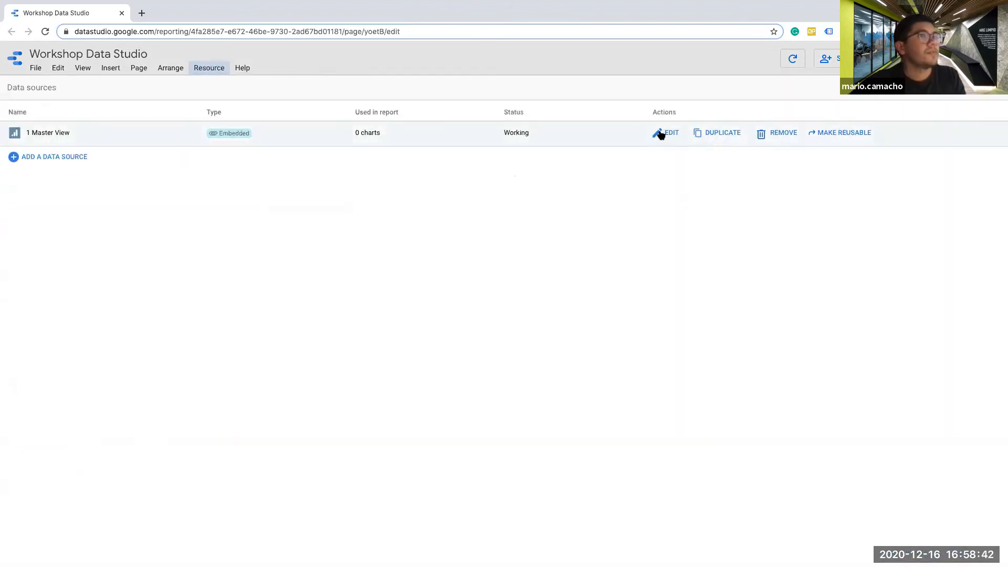
click(666, 134)
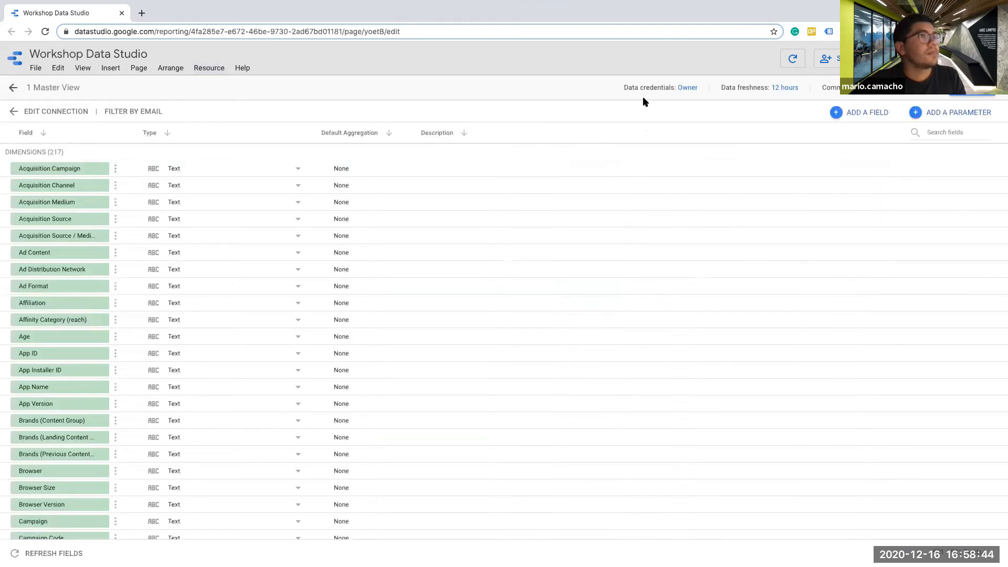
scroll(102, 319, down, 10)
scroll(101, 319, up, 5)
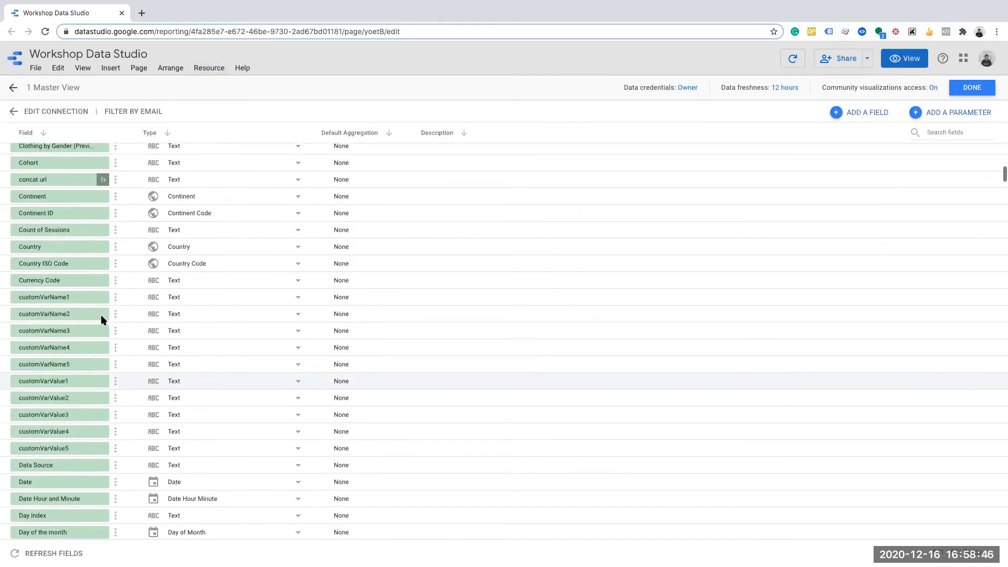
scroll(101, 319, up, 10)
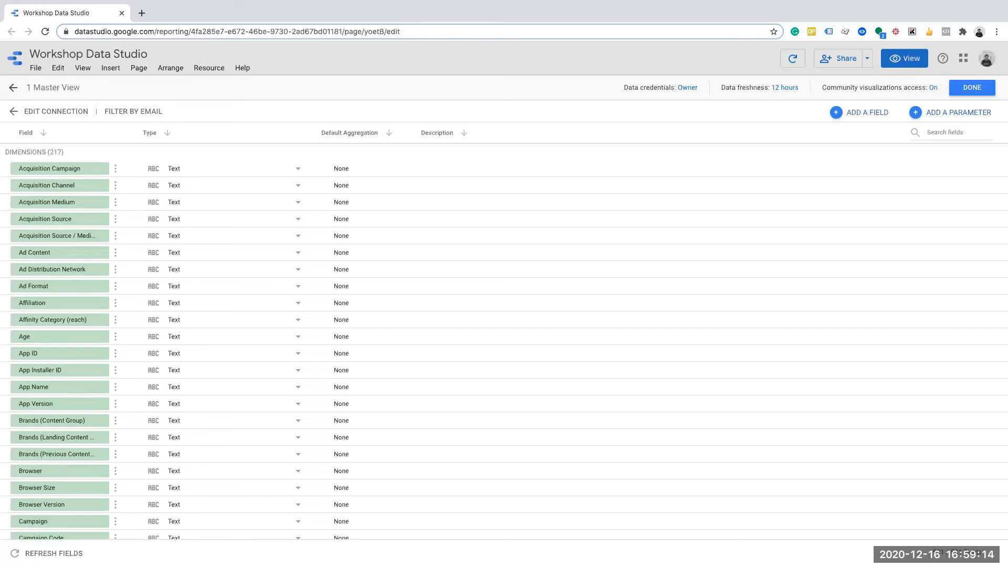
click(468, 196)
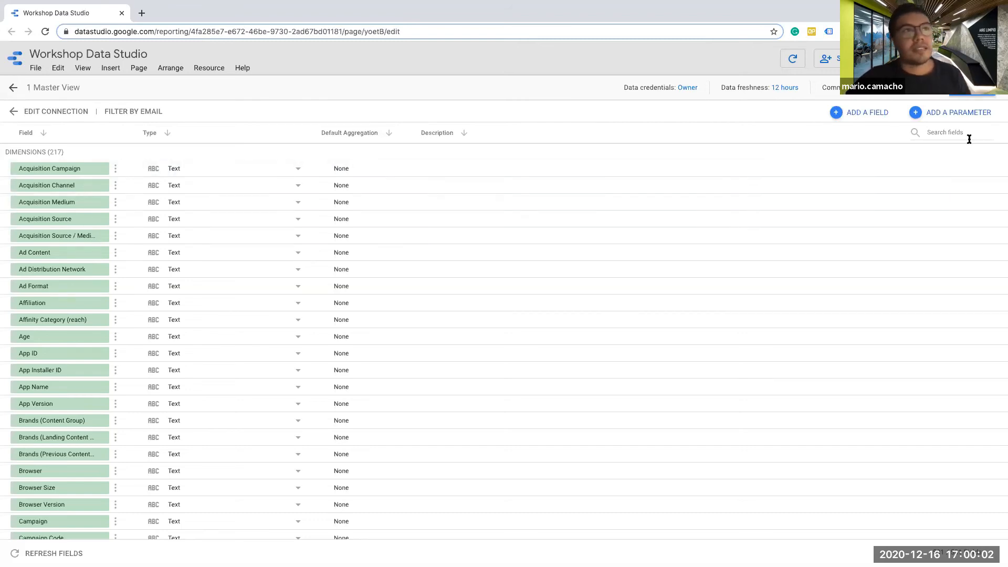
Step: Add a new parameter to 1 Master View and name it "Time dimension slider"
click(916, 114)
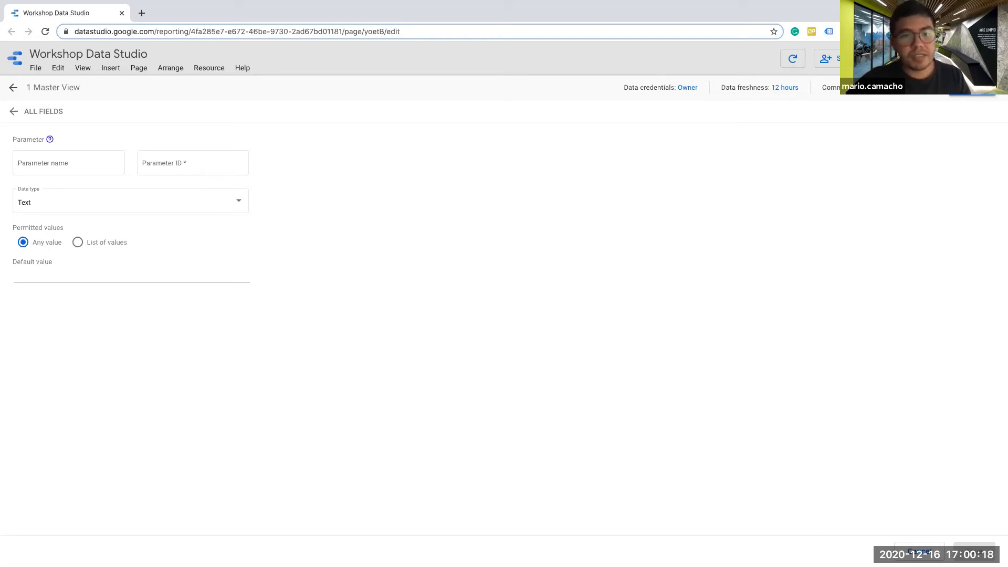
click(68, 163)
text(Time dimen)
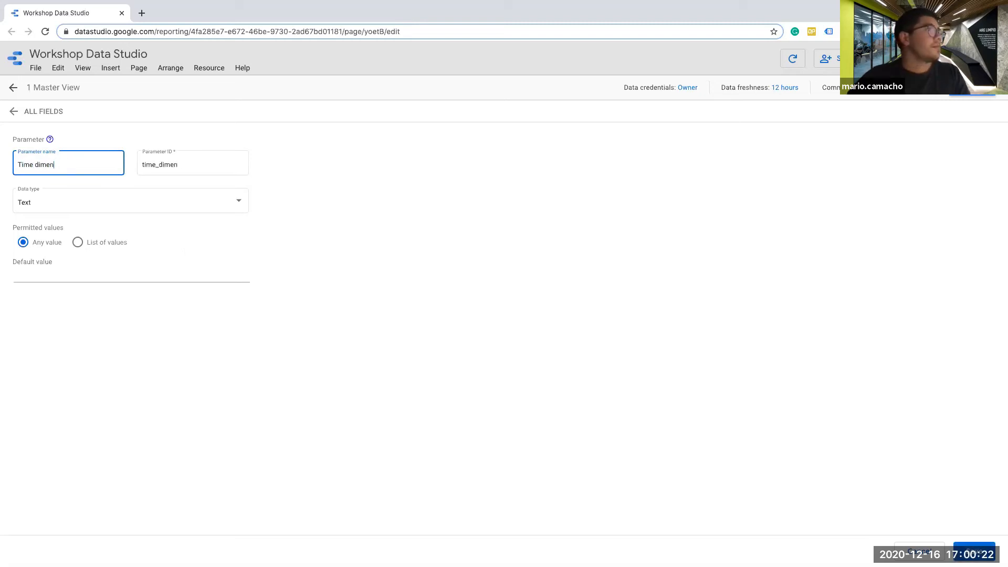
text(sion slider)
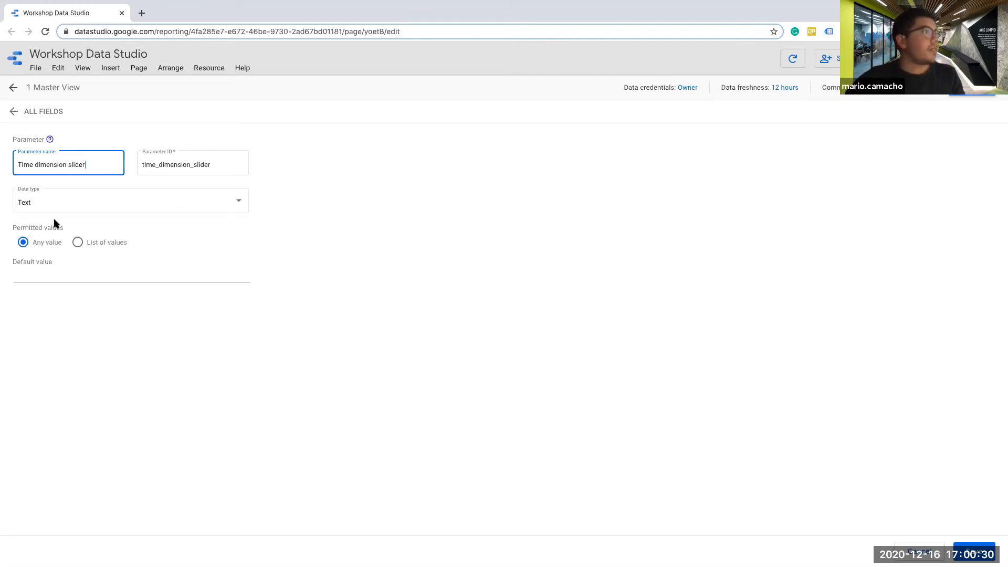
Step: Set the parameter's data type to Number (whole) with a permitted range of 1 to 4 and a default value of 2
click(82, 200)
click(76, 226)
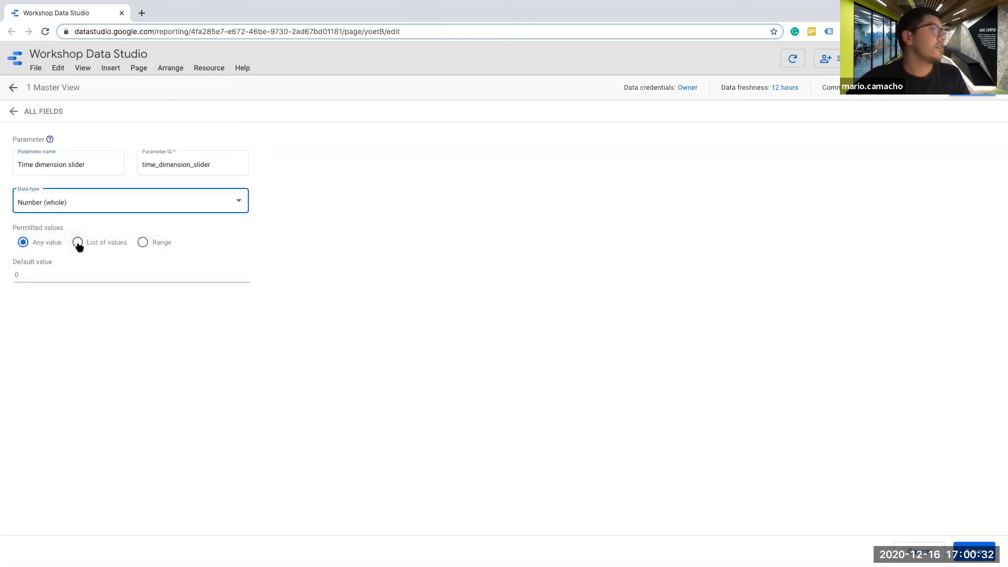
click(143, 245)
click(80, 281)
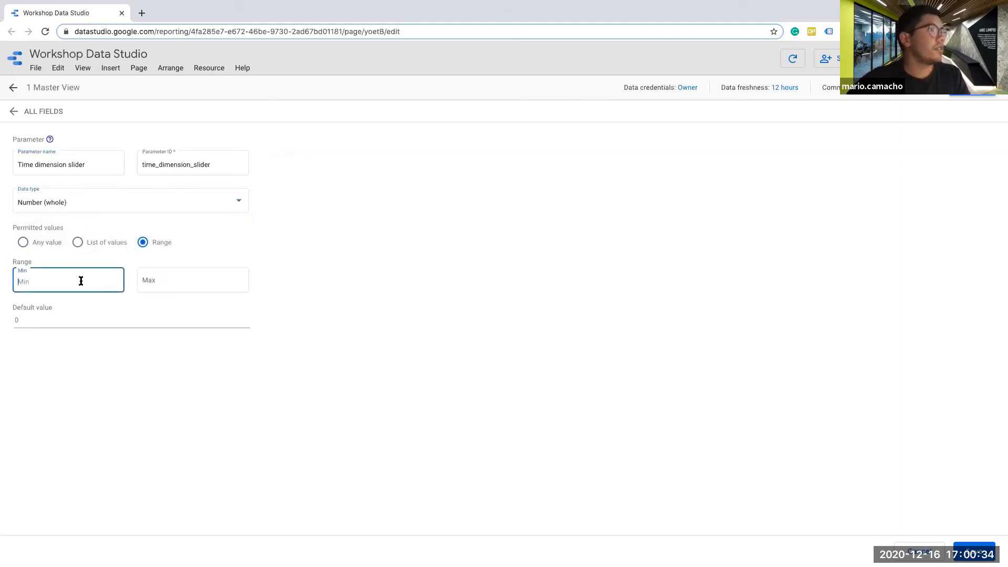
text(1)
click(151, 283)
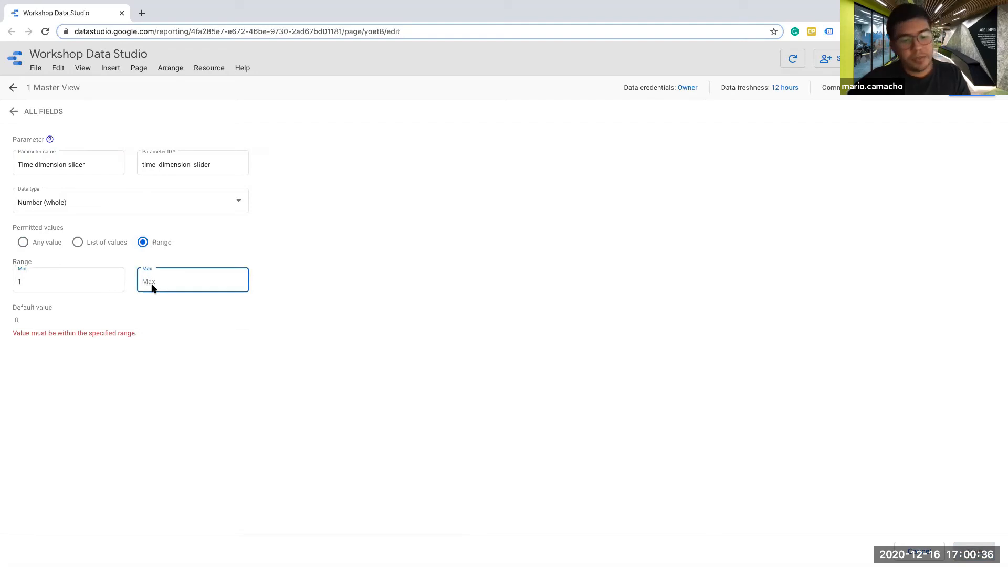
text(4)
click(114, 317)
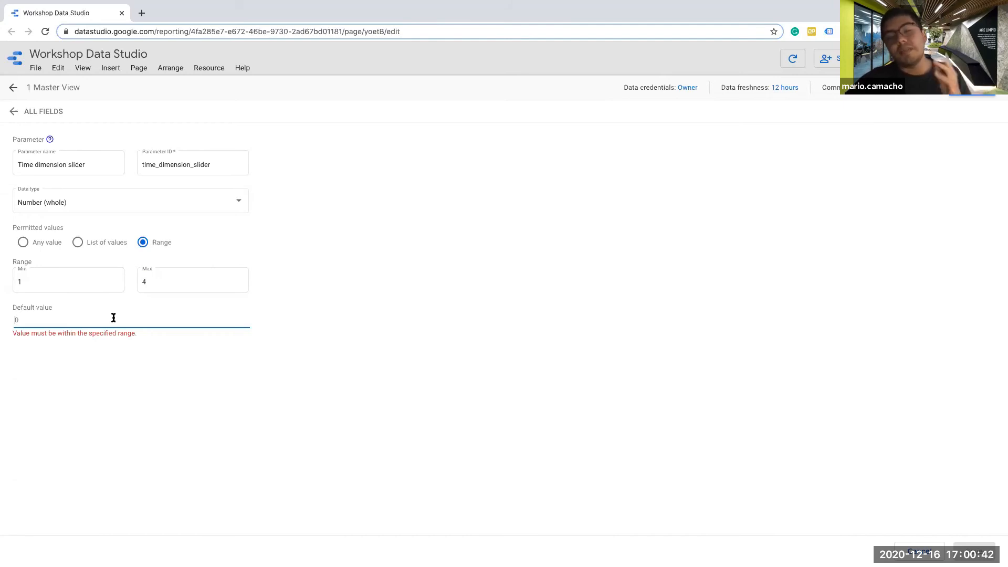
text(2)
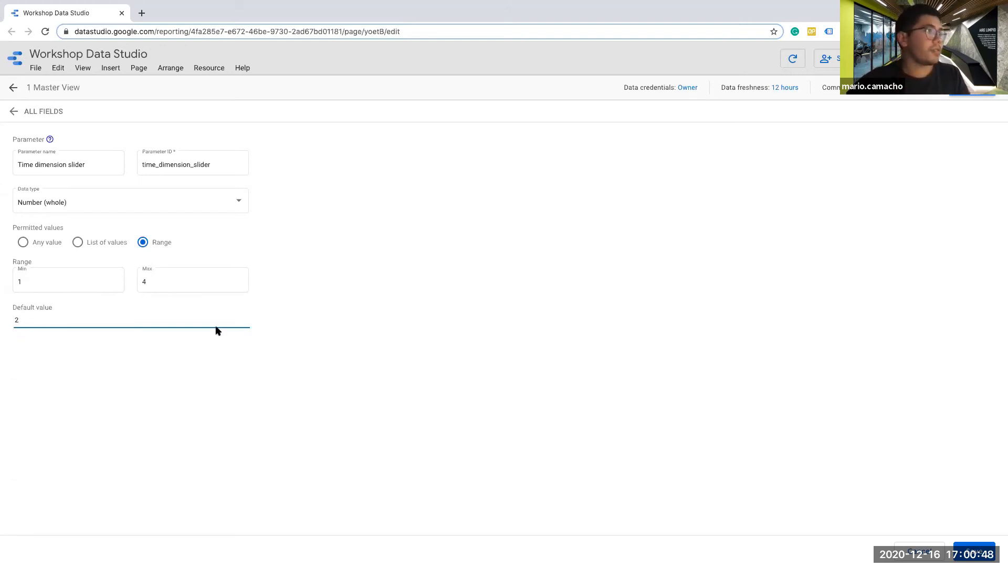
click(192, 363)
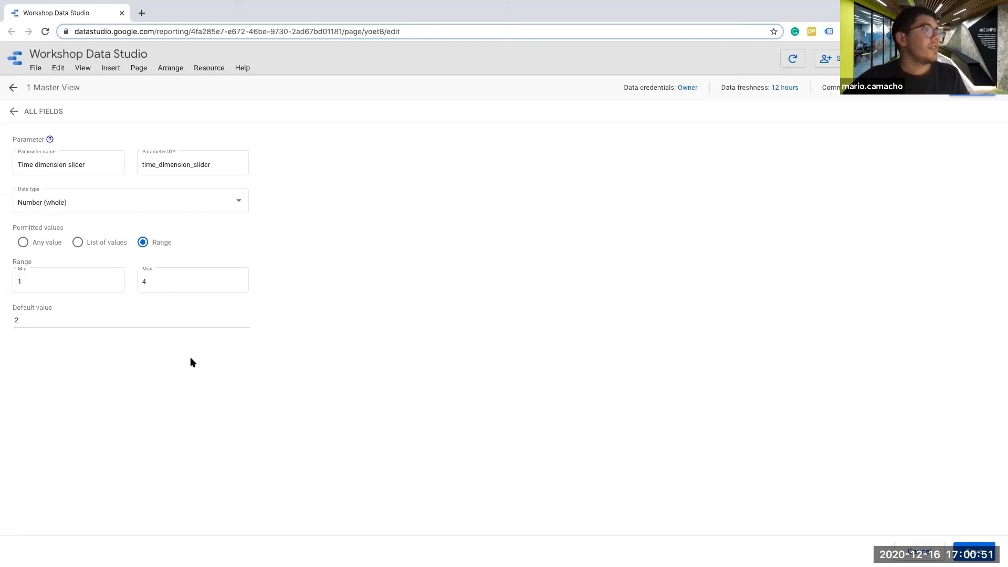
Step: Save the Time dimension slider parameter, keeping its settings, and return to the list of data sources
click(966, 93)
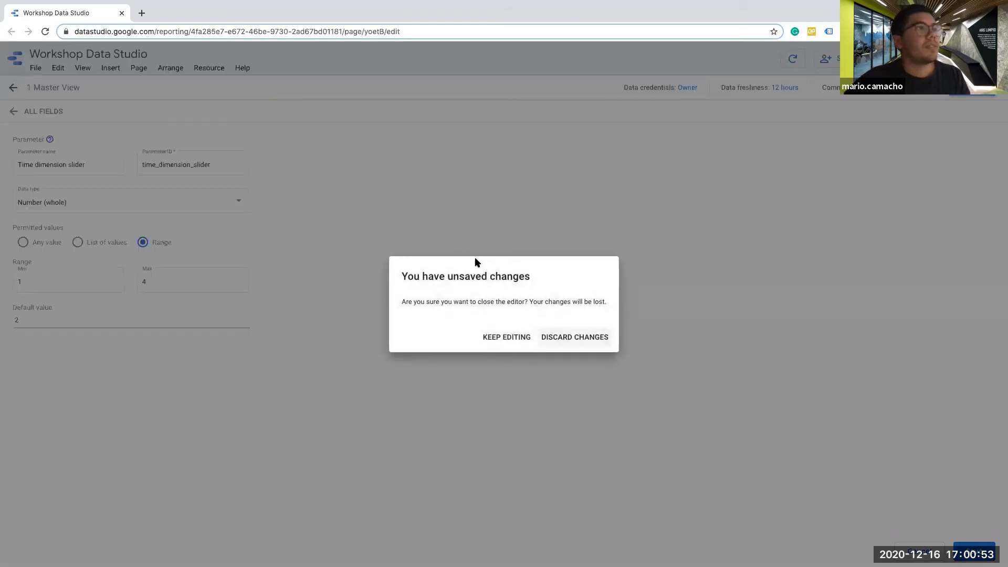
click(505, 342)
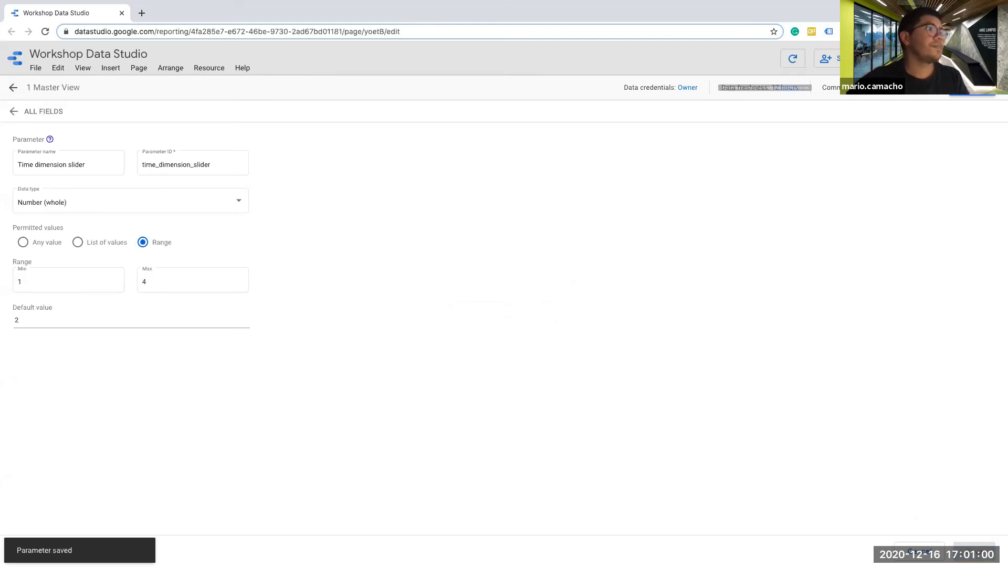
click(971, 88)
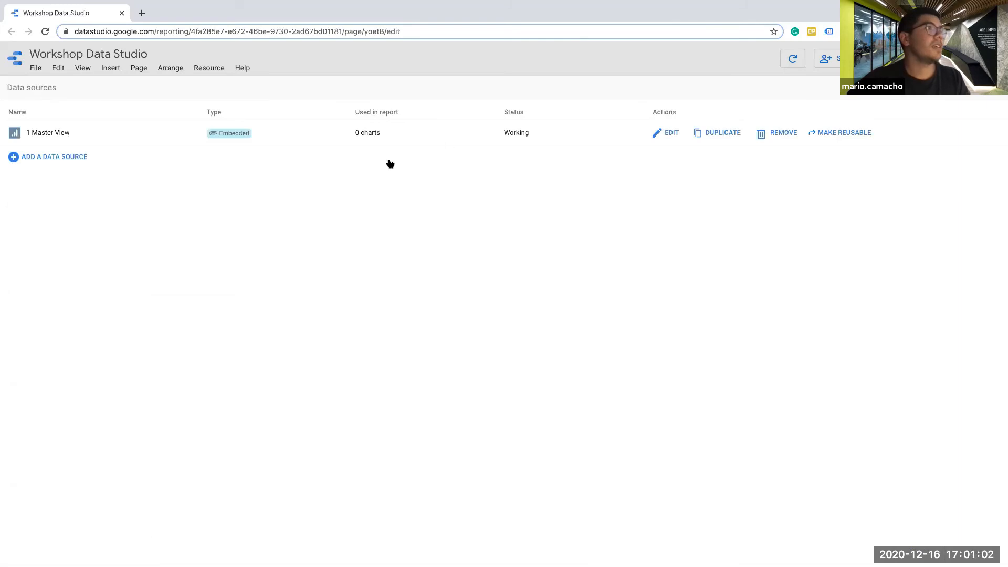
Step: Reopen 1 Master View and add a calculated field named "TDS – Hour as text"
click(653, 135)
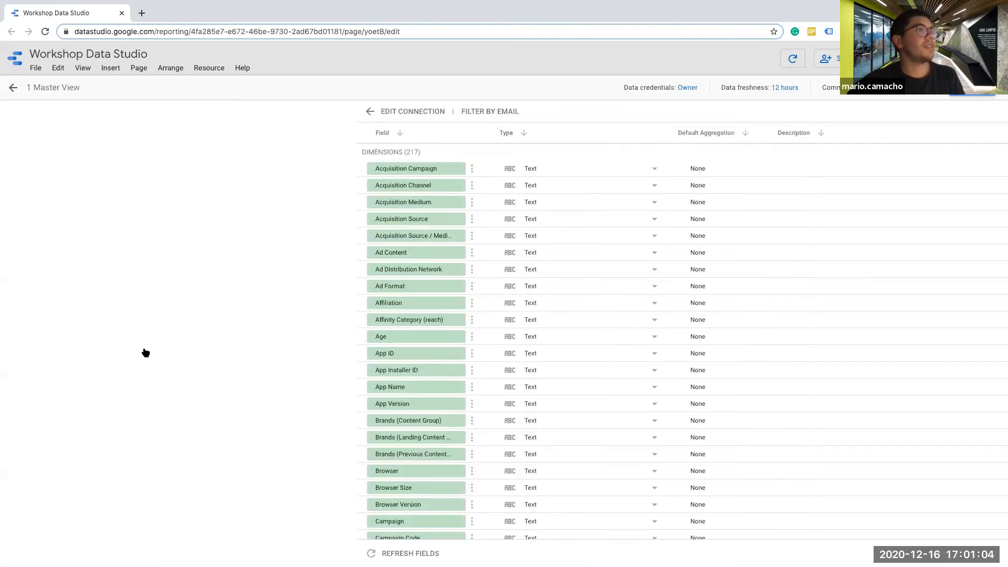
scroll(216, 344, down, 20)
scroll(216, 344, down, 20)
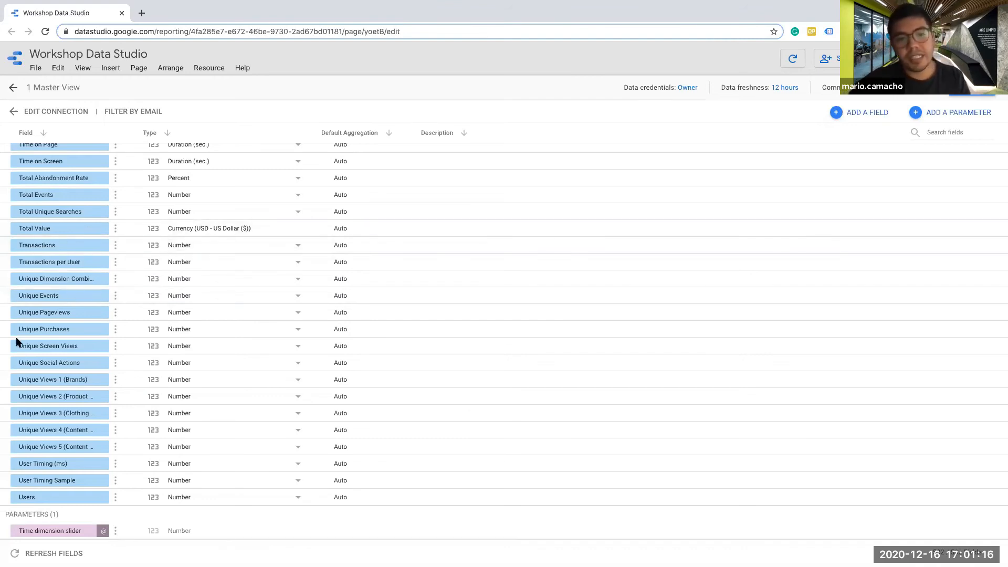
click(840, 114)
click(287, 209)
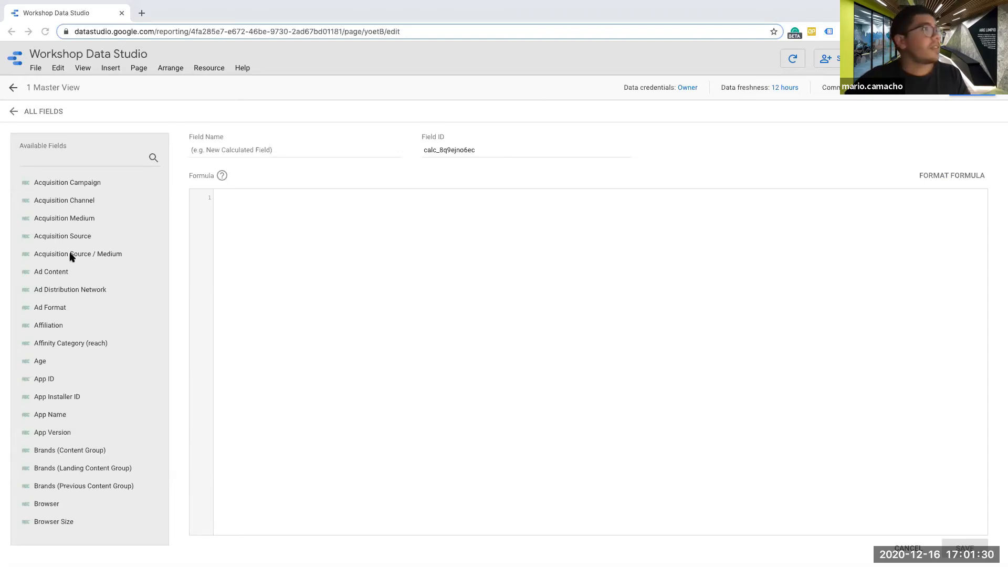
click(224, 155)
text(TDS – Hour as text)
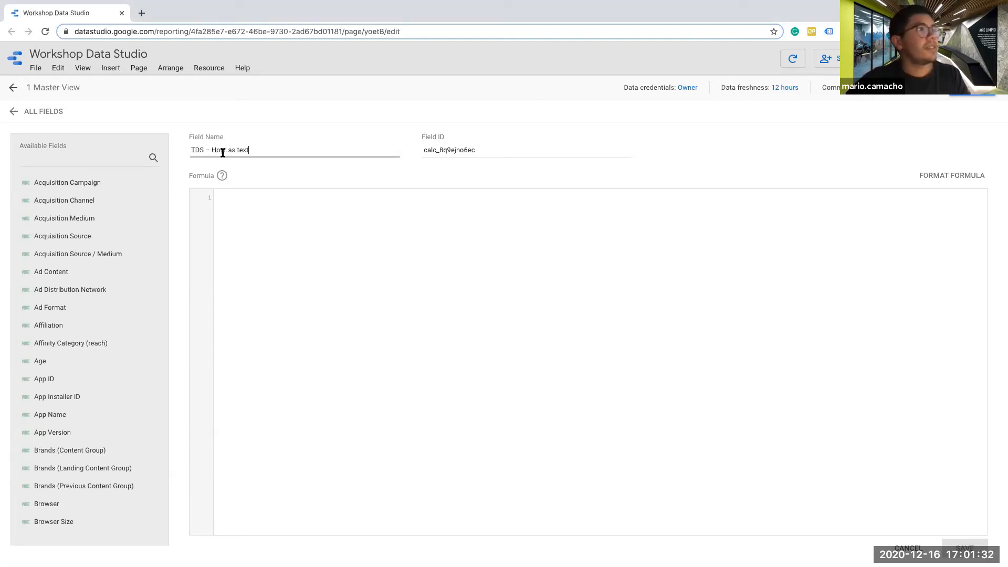
Step: Enter the formula CAST(Hour AS TEXT), save the calculated field, and return to the list of data sources
click(230, 194)
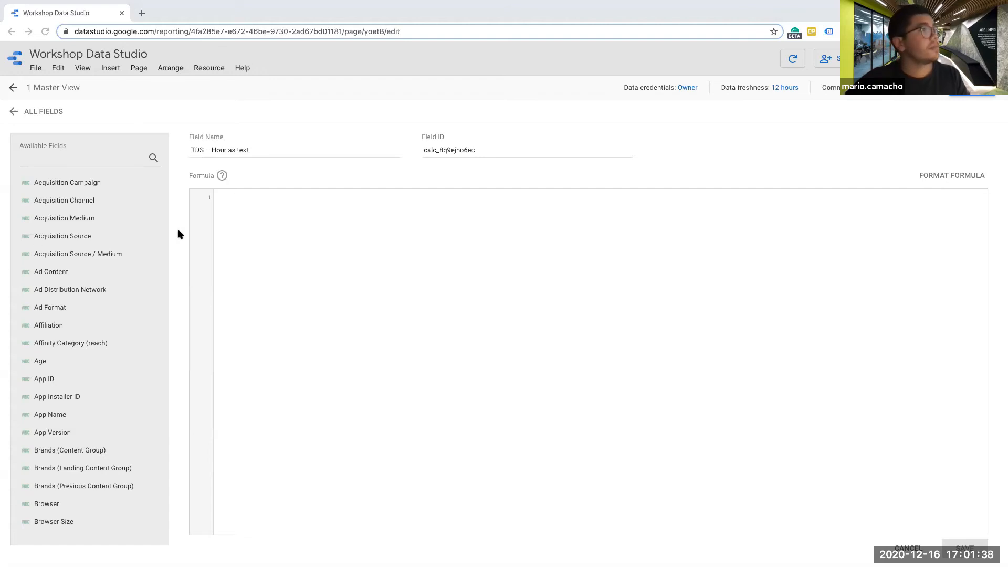
text(CAST(Hour AS TEXT))
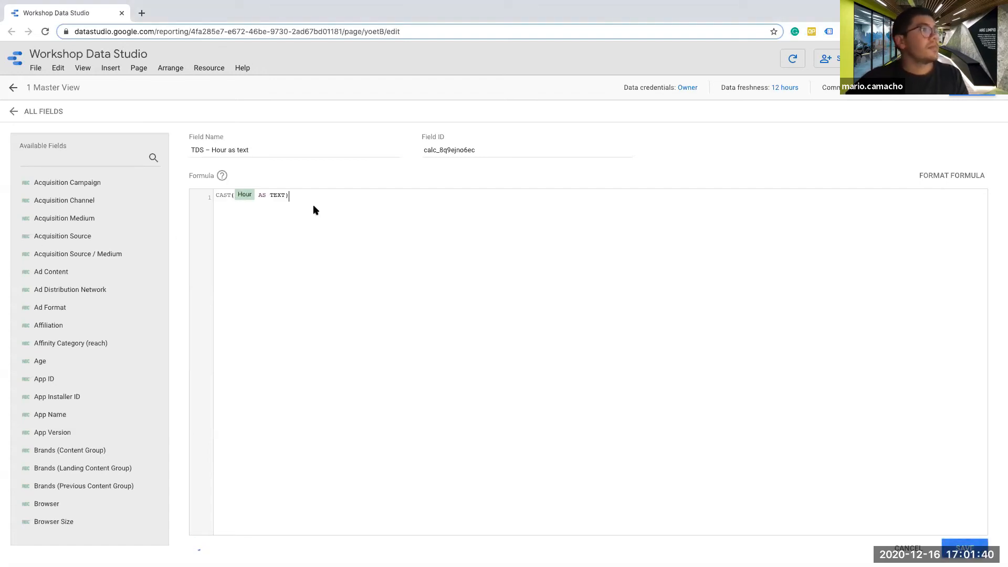
click(227, 195)
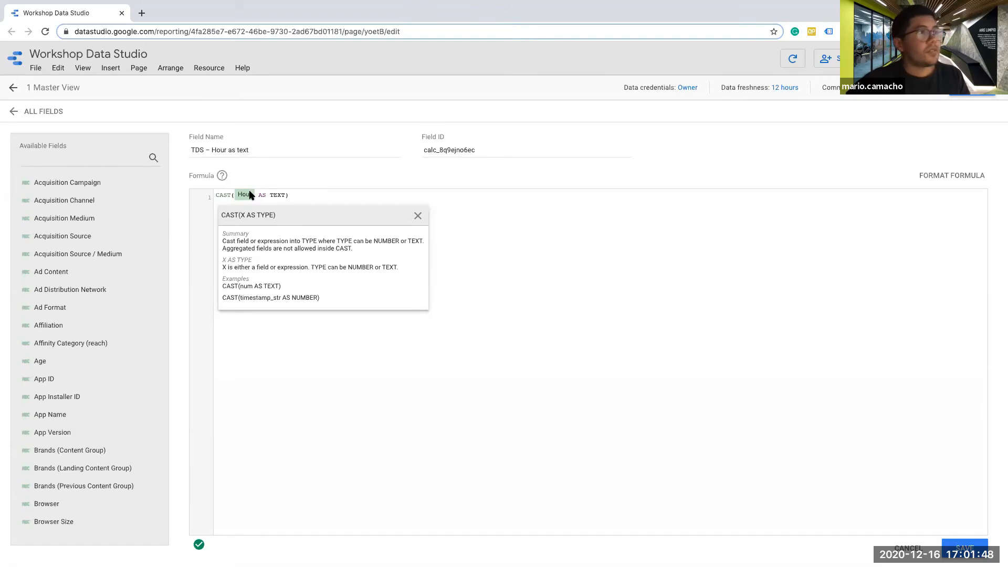
text())
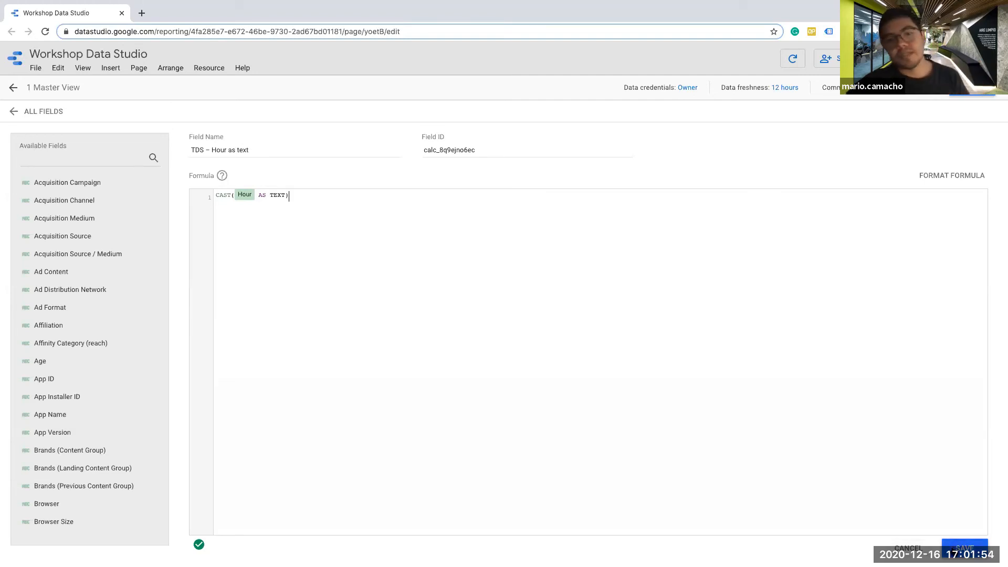
click(965, 548)
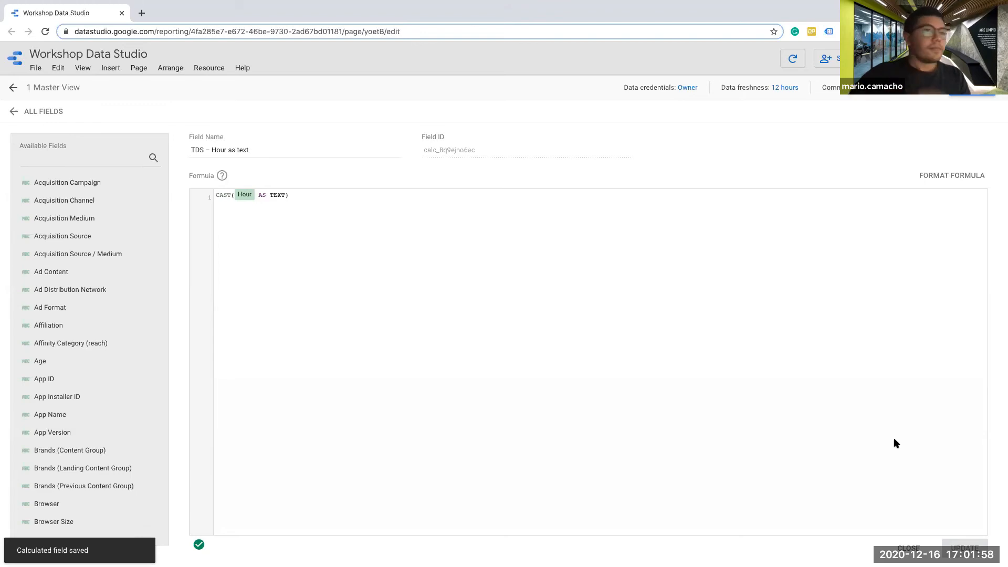
click(972, 88)
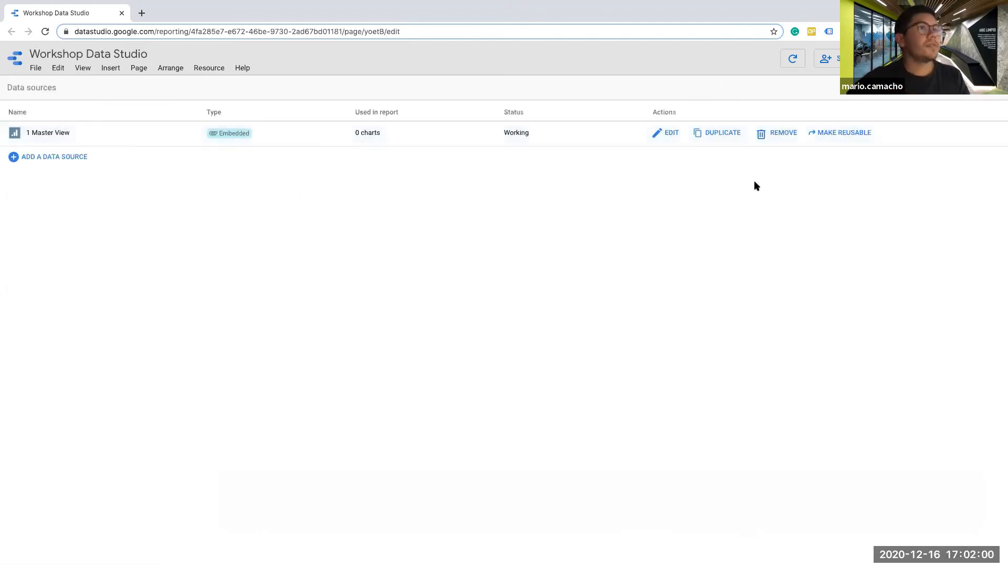
Step: Add another calculated field to 1 Master View named "TDS – Date as text" and enter the formula CAST(TODATE(Date, '%Y-%m-%d') AS TEXT)
click(665, 134)
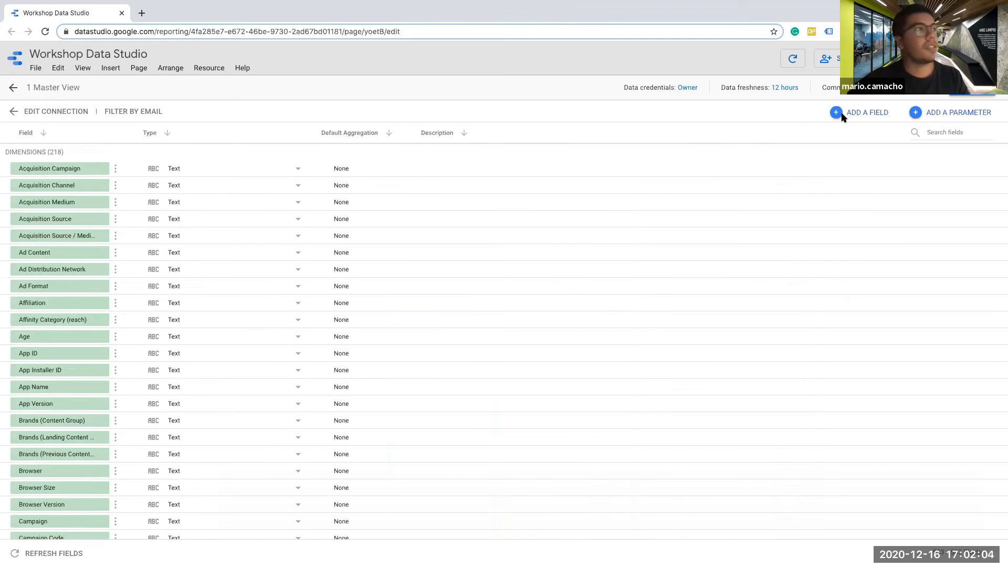
click(836, 113)
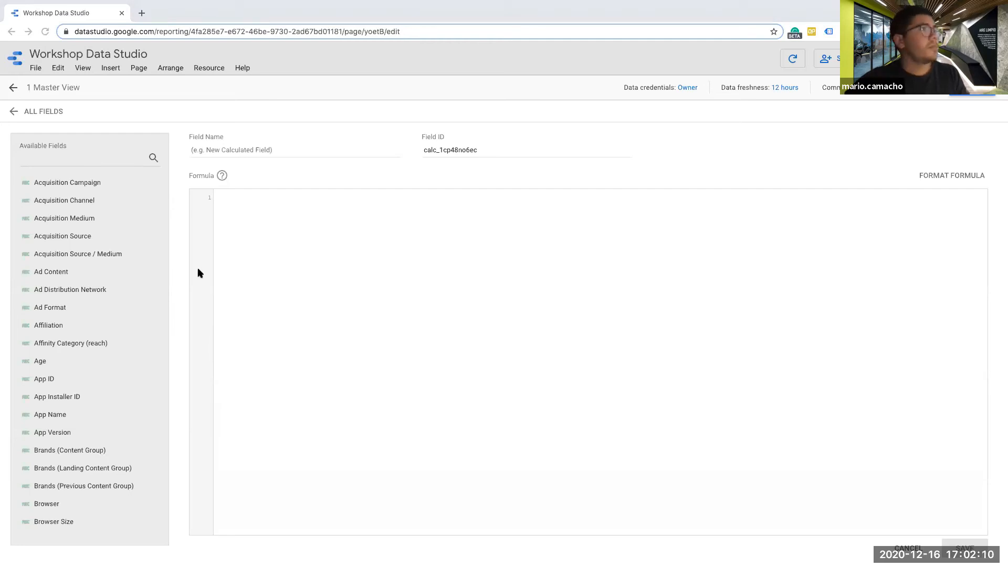
click(206, 155)
text(TDS - Date as text)
click(234, 193)
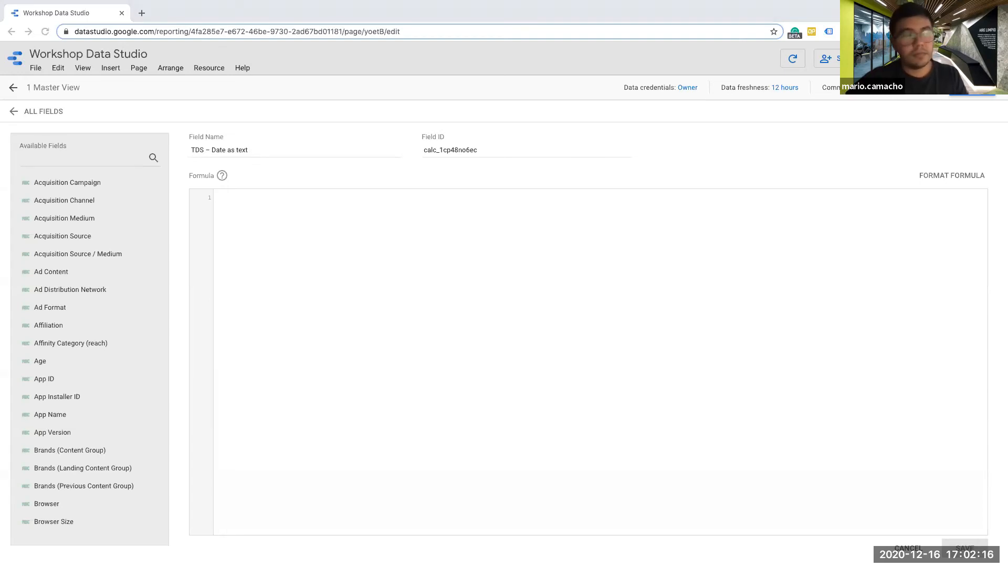
text(CAST(TODATE(Date, '%Y-%m-%d') AS TEXT))
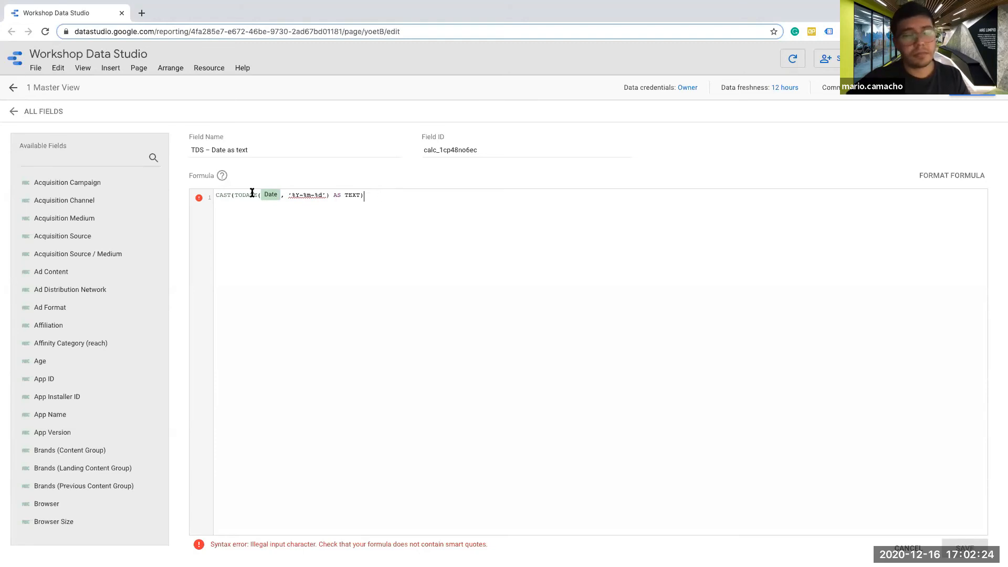
Step: Replace the smart quotes around %Y-%m-%d in the Date as text formula with straight double quotes
click(291, 195)
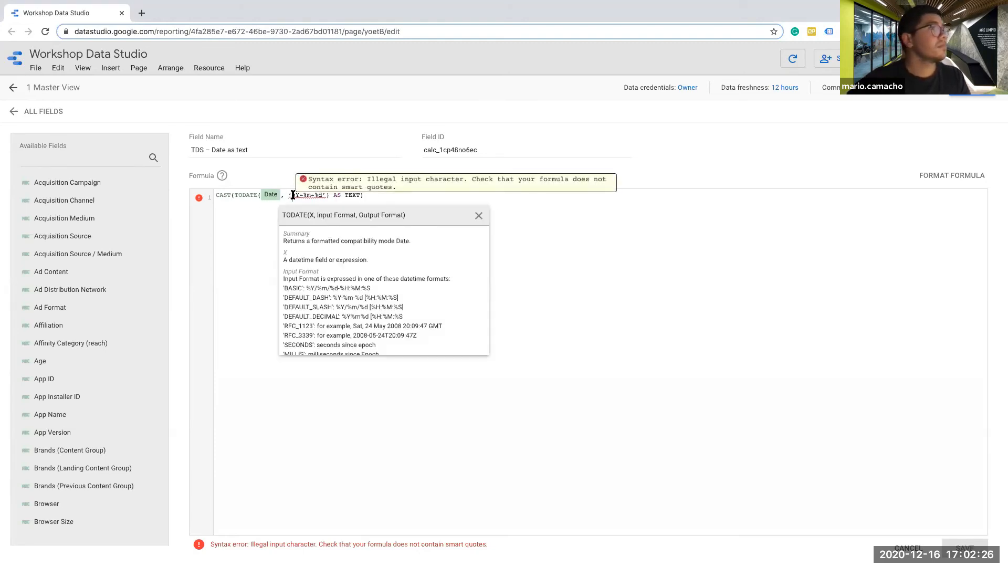
key(BackSpace)
text(")
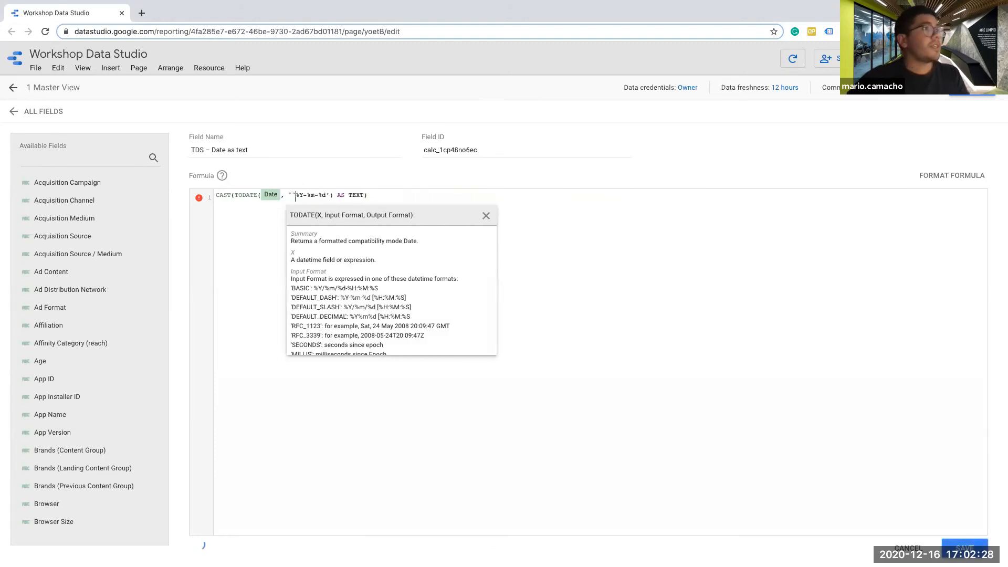
key(Right)
key(Right)
key(Right)
key(Right)
key(Right)
key(Right)
key(Right)
key(Right)
key(Right)
key(BackSpace)
text(")
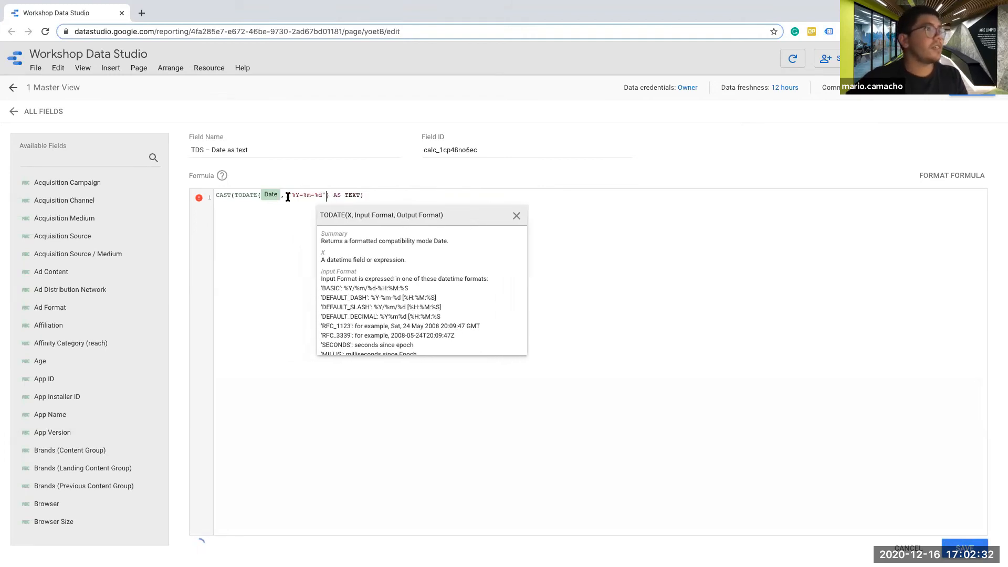
click(382, 197)
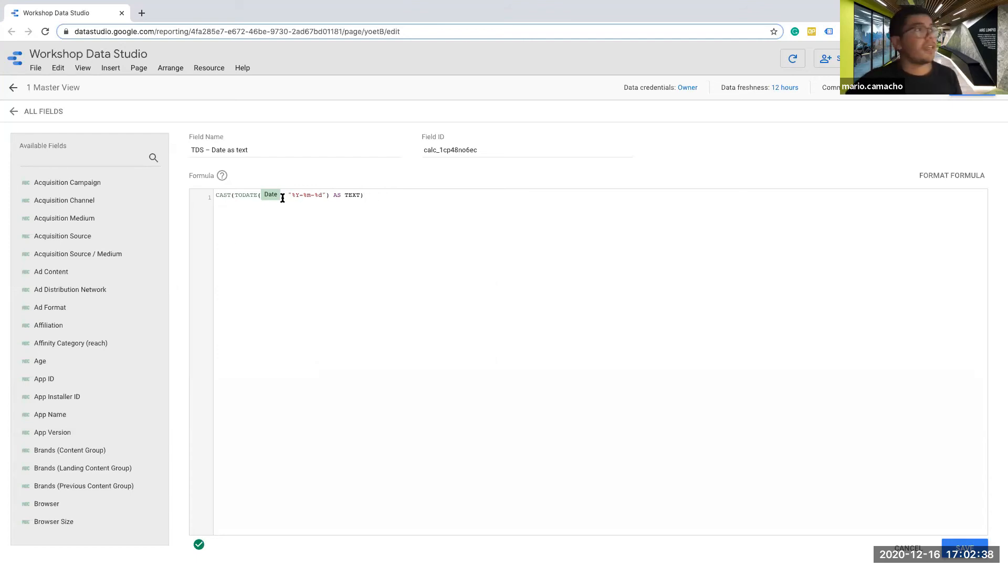
Step: Review the TODATE input formats, save the "TDS – Date as text" field, and return to the list of data sources
drag(289, 195, 335, 195)
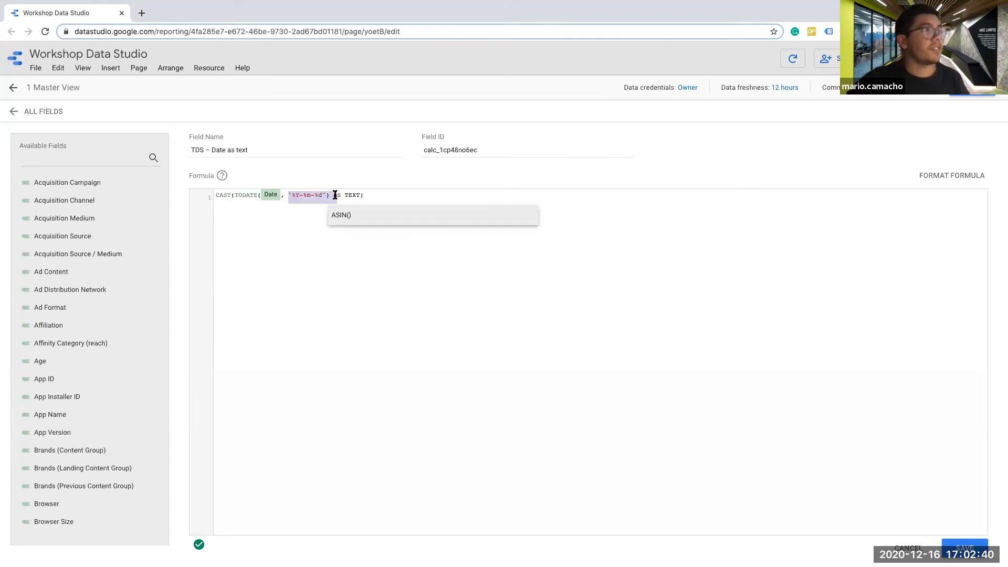
click(247, 195)
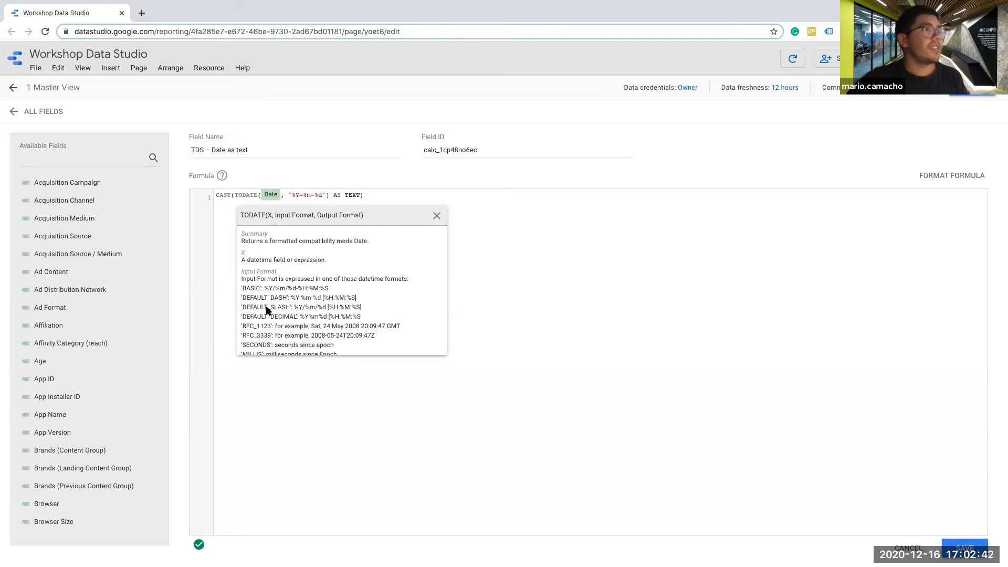
scroll(267, 310, down, 2)
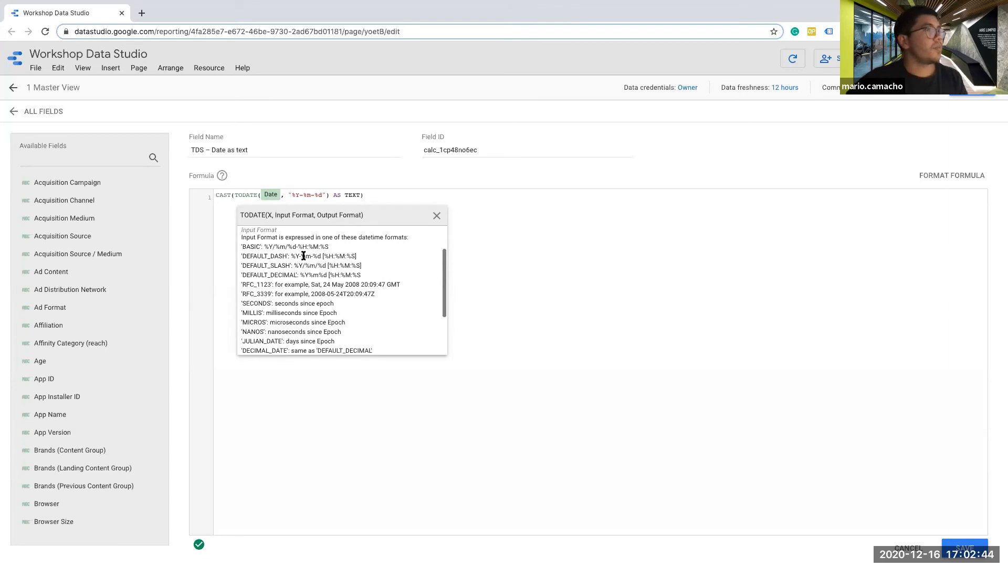
key(Home)
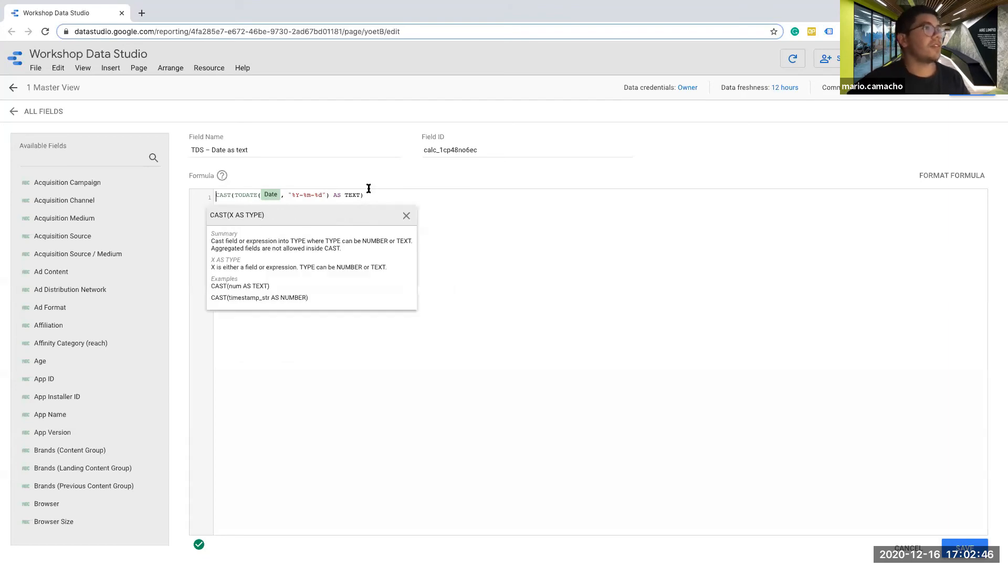
click(307, 196)
click(316, 195)
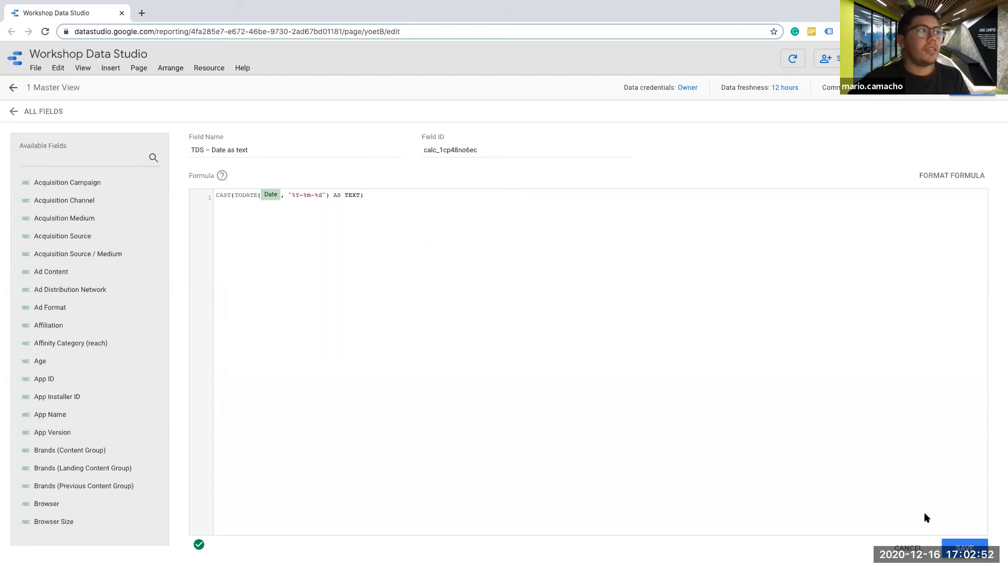
click(964, 548)
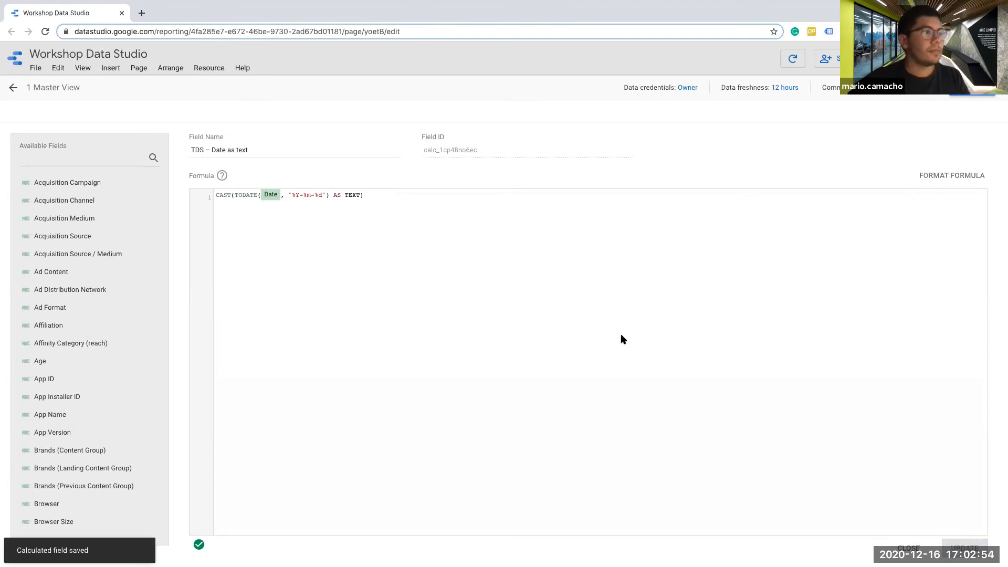
click(983, 91)
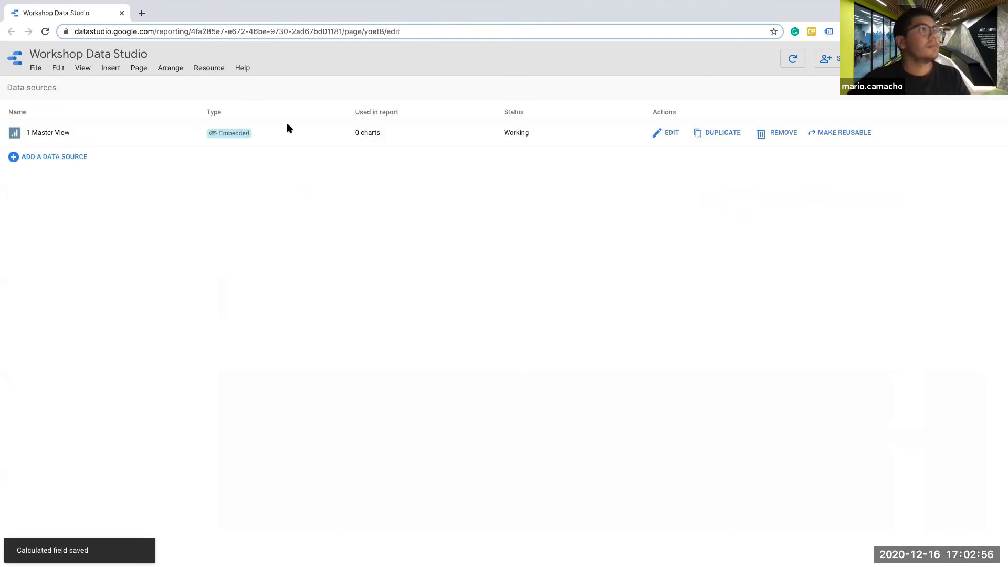
Step: Add a calculated field to 1 Master View named "TDS – Week as text" with the formula CAST(TODATE(Date,'%Y W%W') AS TEXT)
click(660, 133)
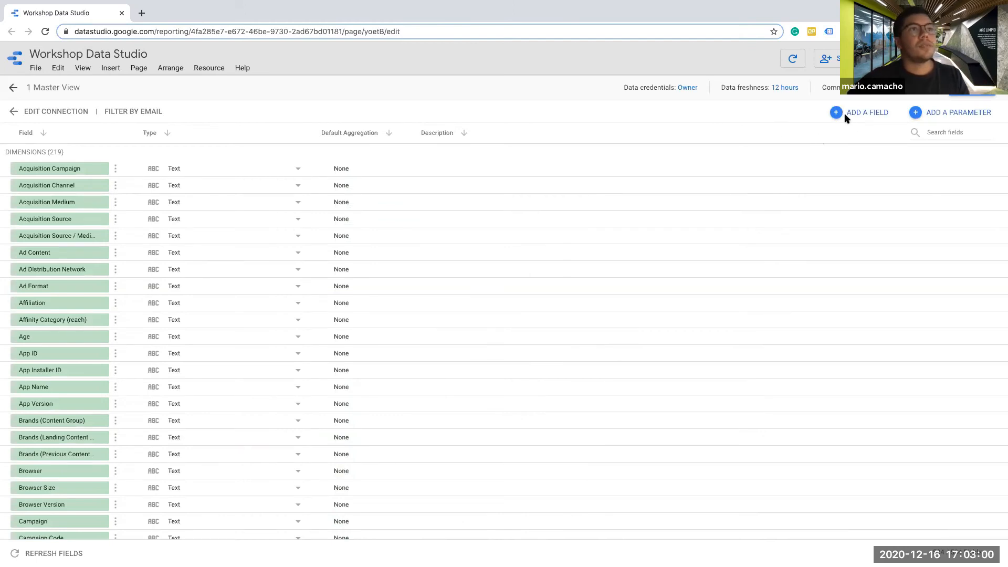
click(836, 114)
key(super+Tab)
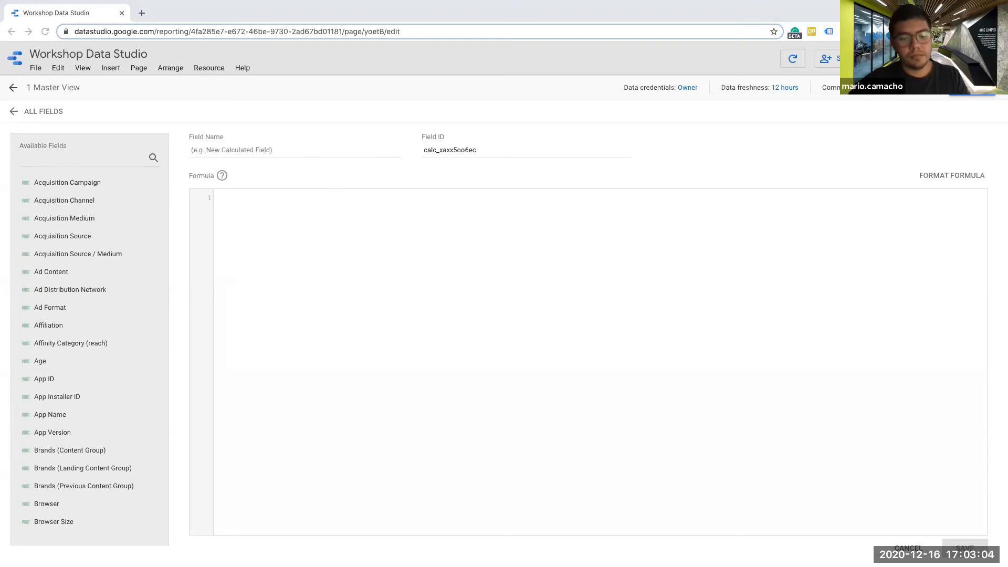
click(226, 153)
text(TDS – Week as text)
key(super+Tab)
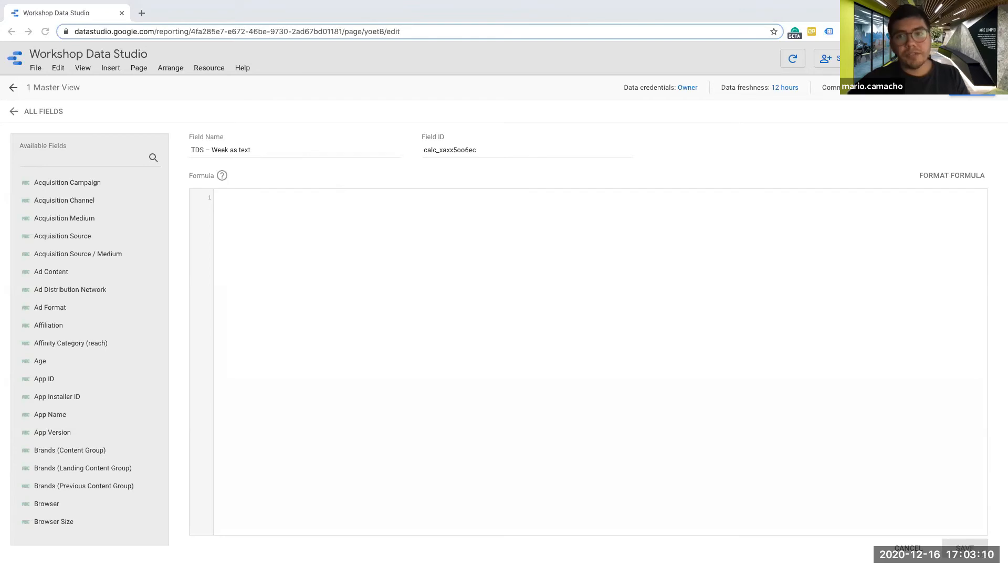
click(222, 194)
text(CAST(TODATE(Date,'%Y %W') AS TEXT))
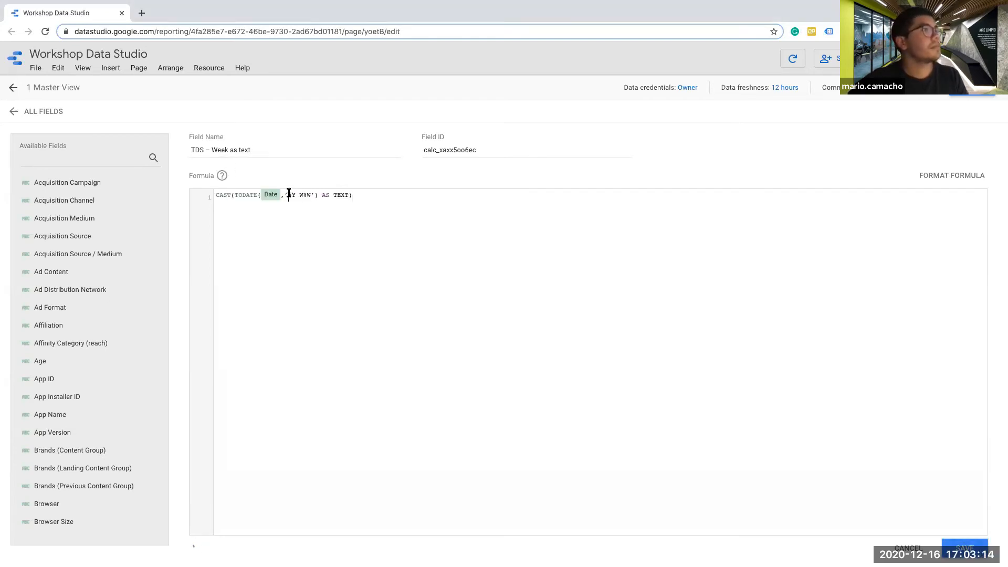
Step: Replace the quotes around %Y W%W with straight double quotes, save the week field, and return to the list of data sources
click(288, 194)
text(")
key(BackSpace)
key(Right)
key(Right)
key(Right)
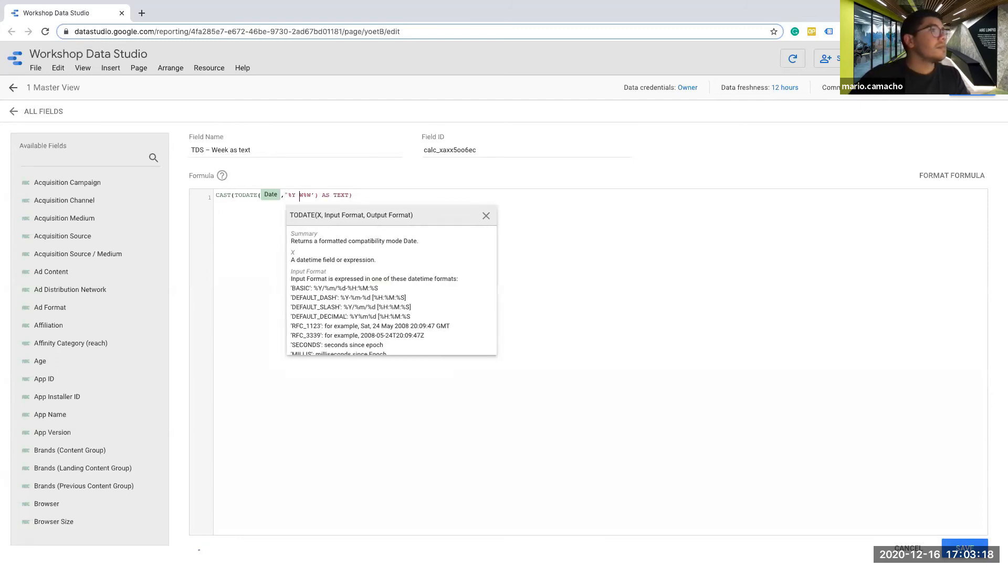
key(Right)
key(Right)
key(Right)
key(Right)
key(BackSpace)
text(")
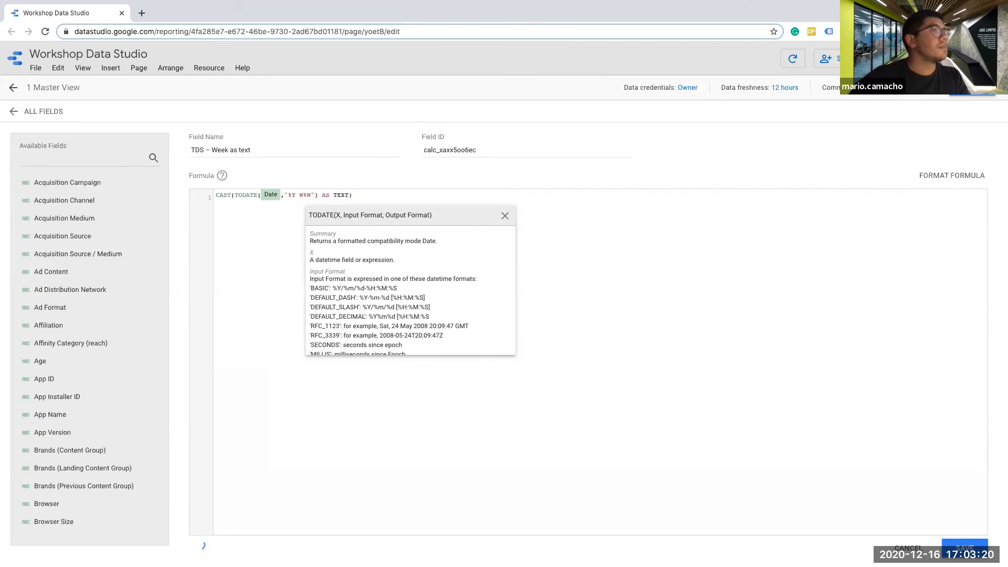
click(363, 194)
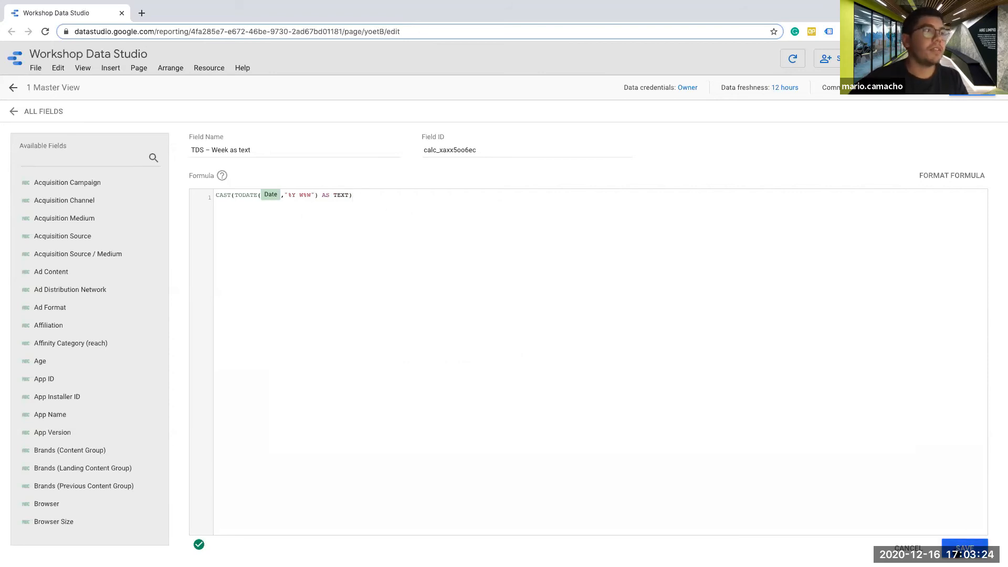
click(964, 548)
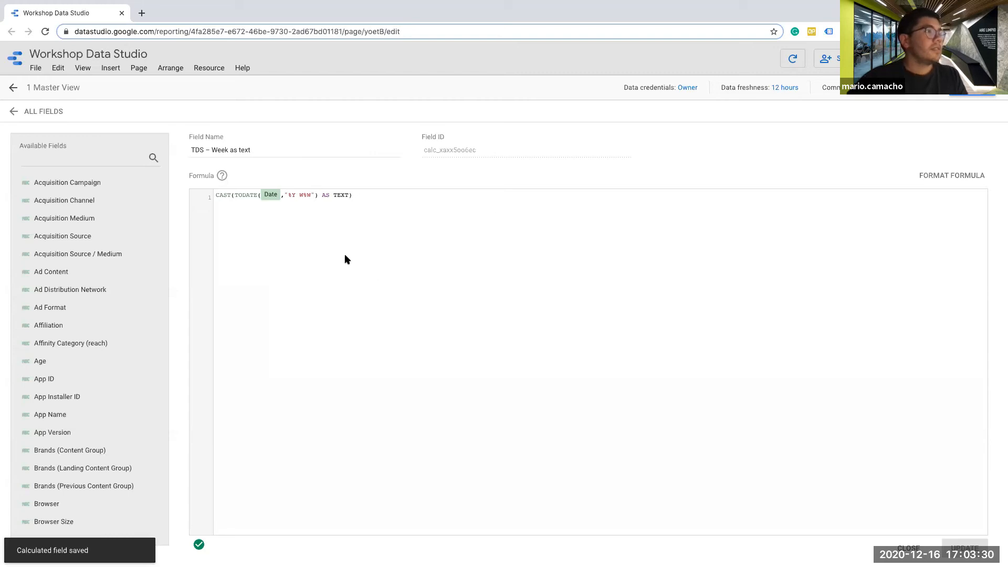
click(971, 93)
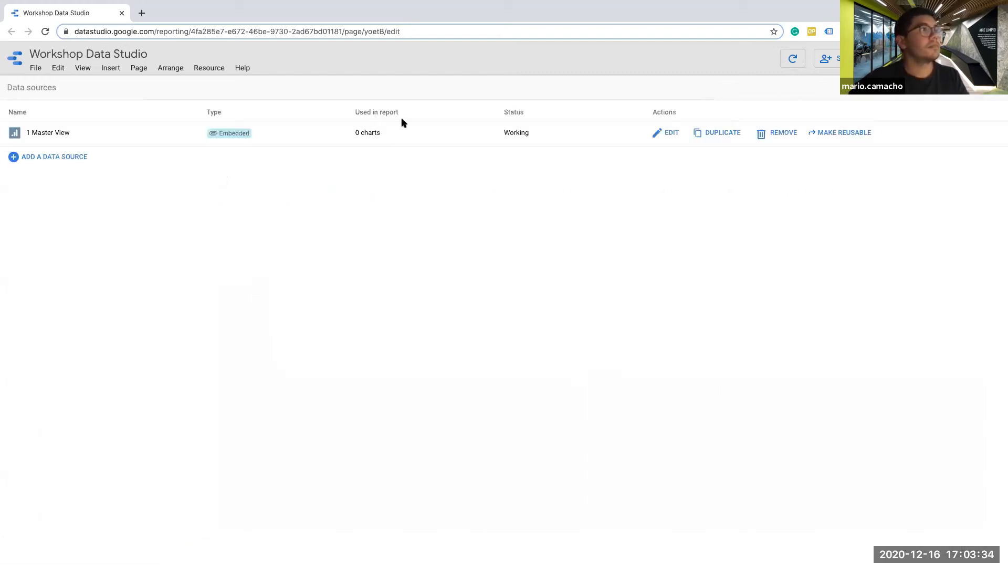
Step: Add a calculated field to 1 Master View named "TDS – Month as text" with the formula CAST(TODATE(Date, '%Y-%m') AS TEXT)
click(665, 134)
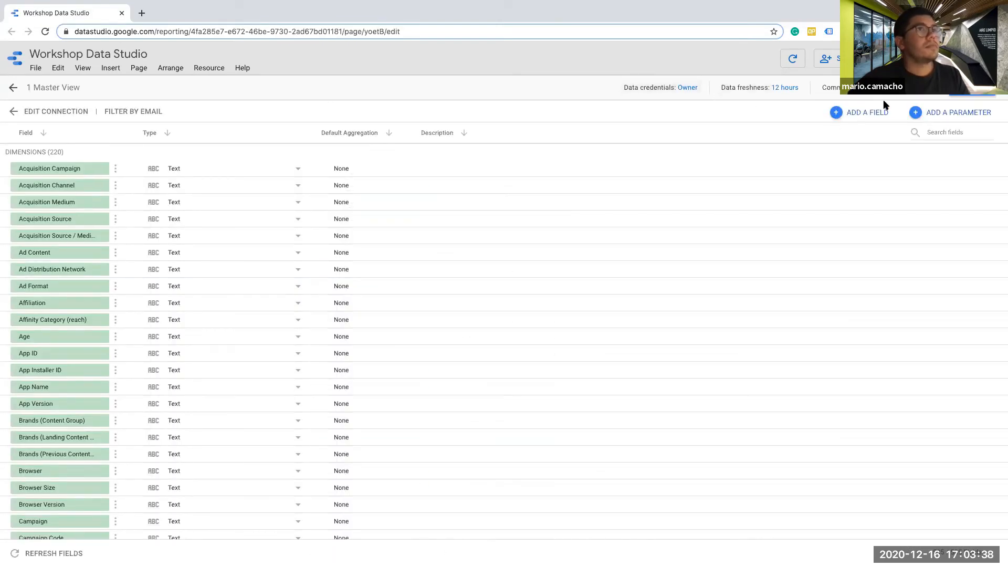
click(837, 112)
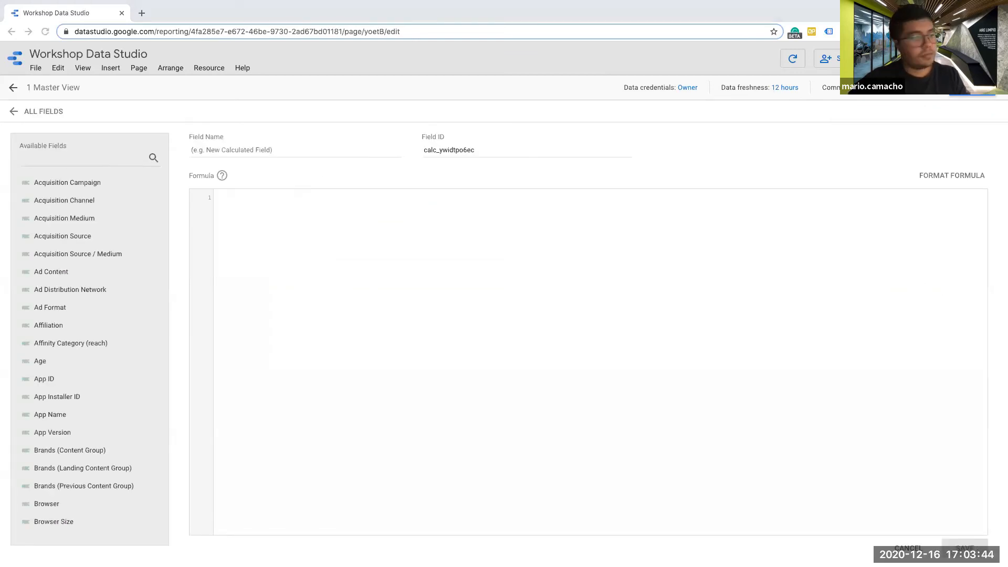
click(228, 149)
text(TDS – Month as text)
key(super+Tab)
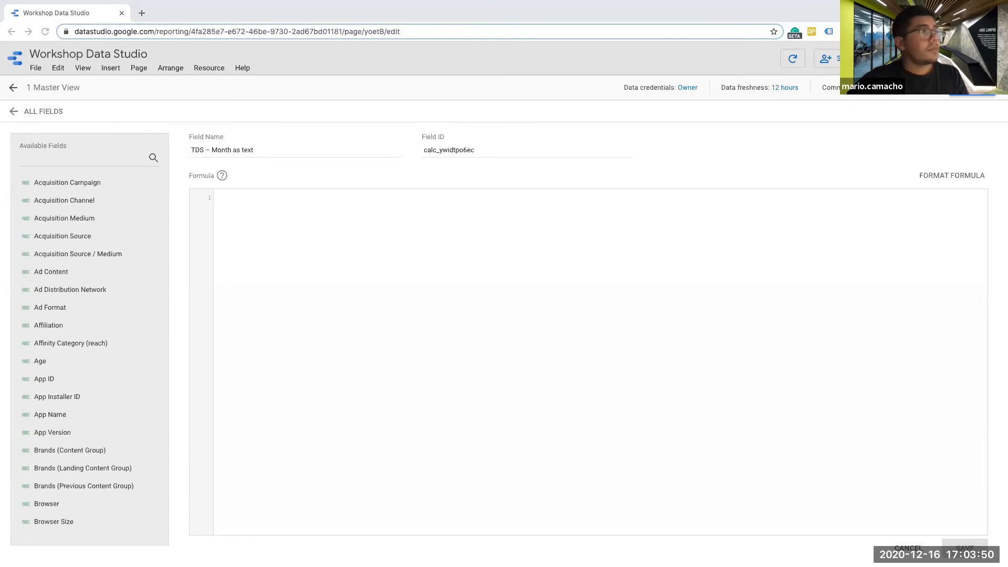
key(super+Tab)
click(224, 192)
text(CAST(TODATE(Date, '%Y-%m') AS TEXT))
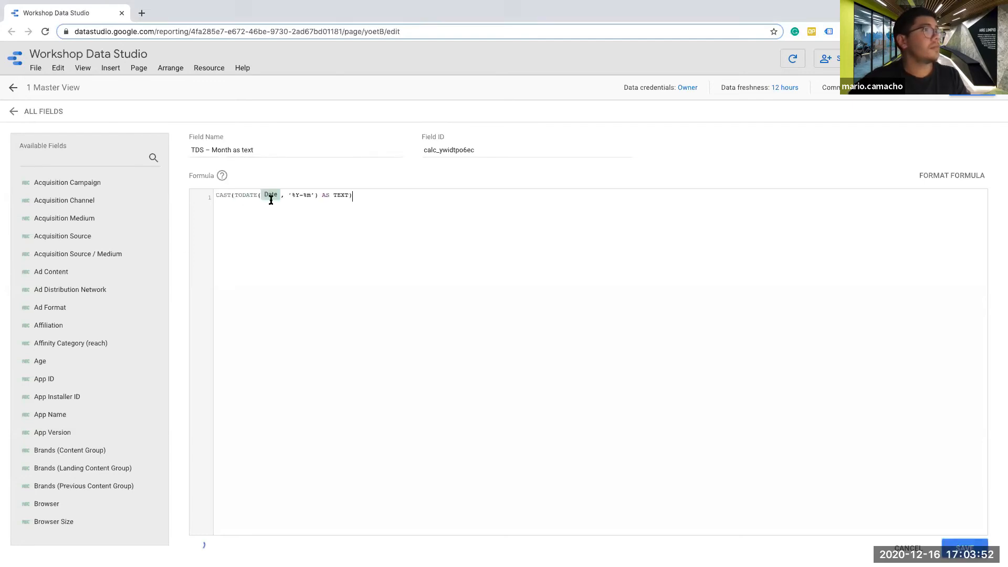
Step: Replace the quotes around %Y-%m with straight double quotes, save the month field, and return to the list of data sources
click(290, 195)
key(BackSpace)
text("")
key(BackSpace)
key(BackSpace)
text(")
key(Right)
key(Right)
key(Right)
key(Right)
key(Right)
key(Right)
key(BackSpace)
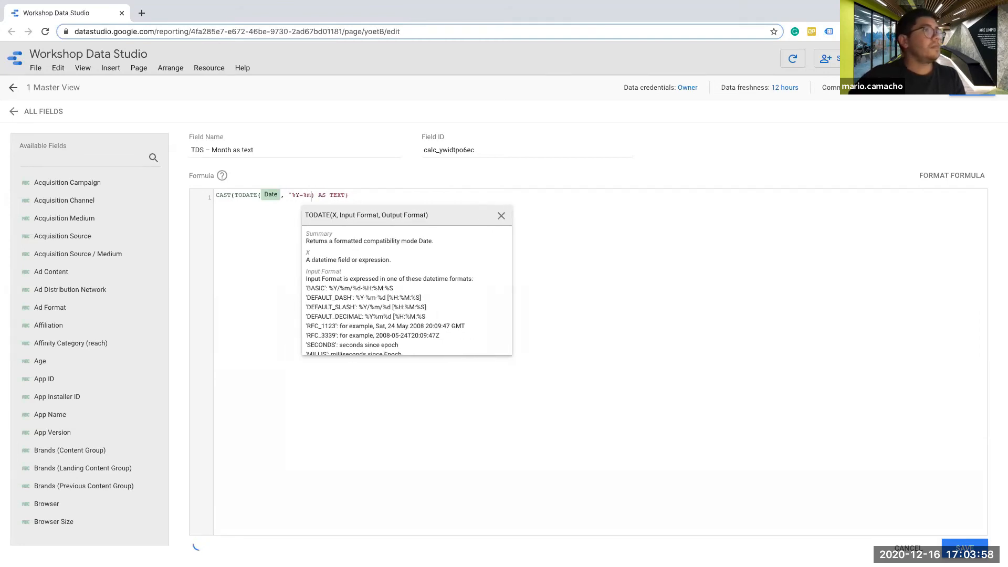
text(")
click(357, 194)
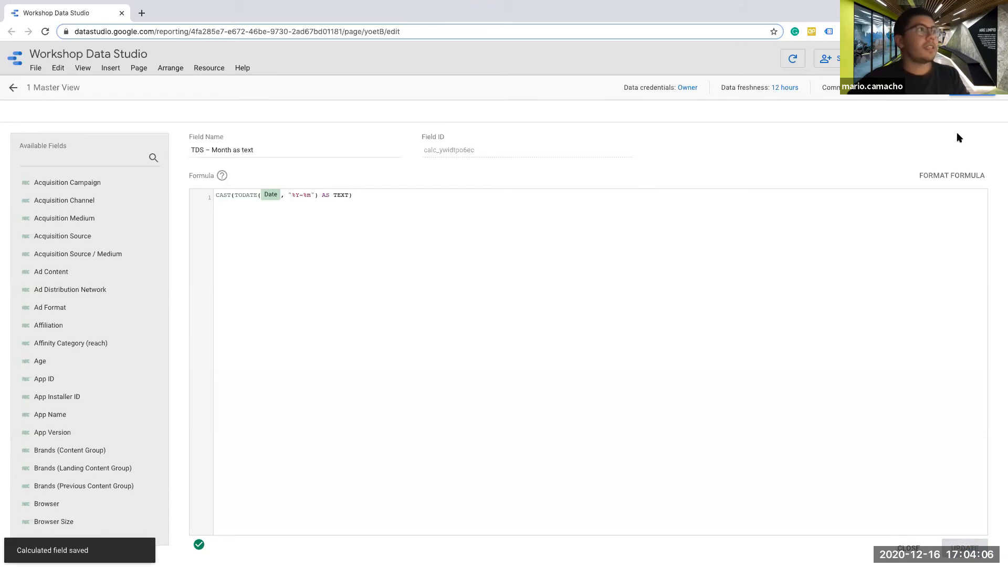
click(955, 106)
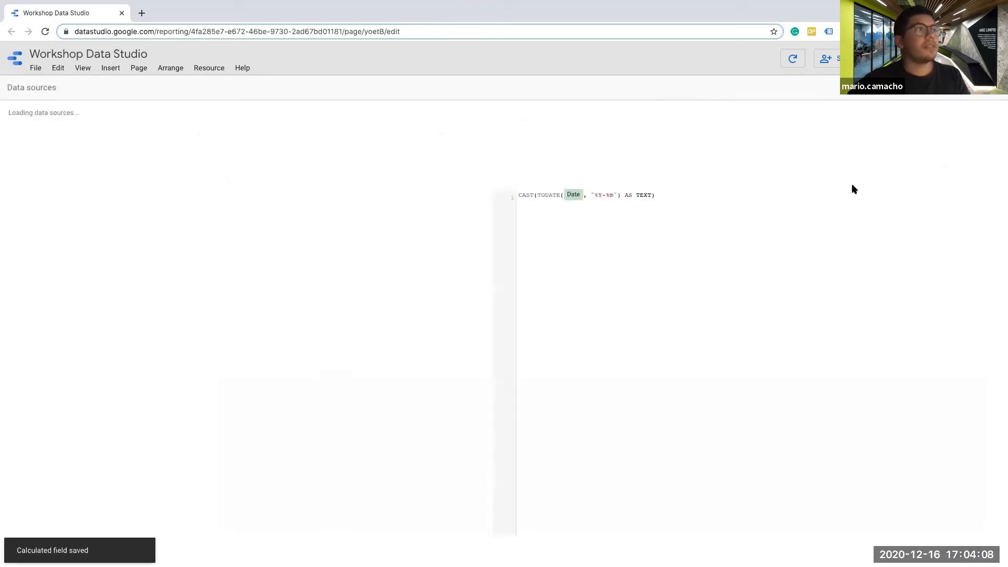
Step: Reopen 1 Master View and add a calculated field named "TDS – Time dimension slider param"
click(666, 133)
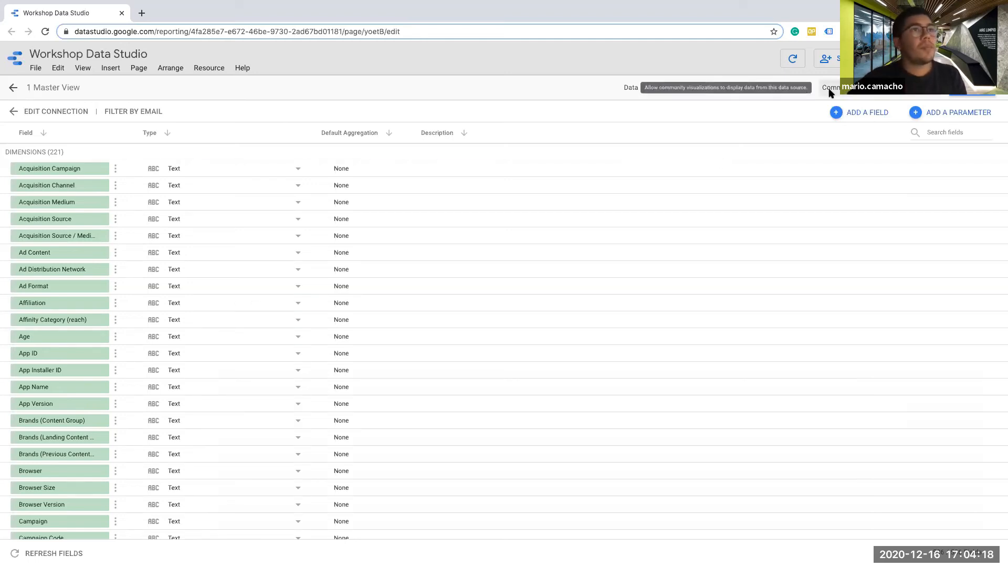
click(836, 111)
click(242, 148)
key(super+Tab)
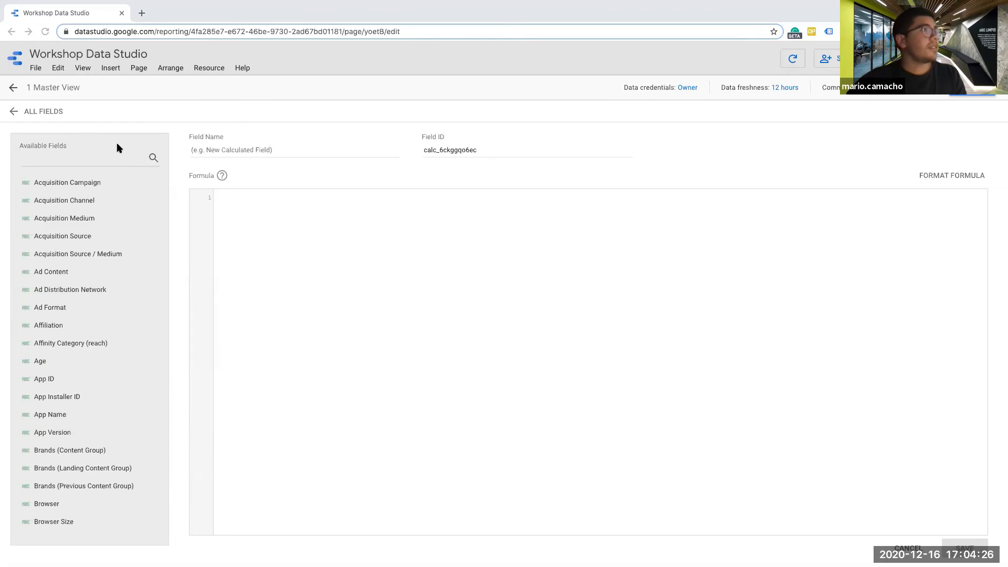
click(220, 152)
text(TDS – Time dimension slider param)
Step: Use the Time dimension slider parameter as the field's formula, save it, and return to the list of data sources
click(256, 196)
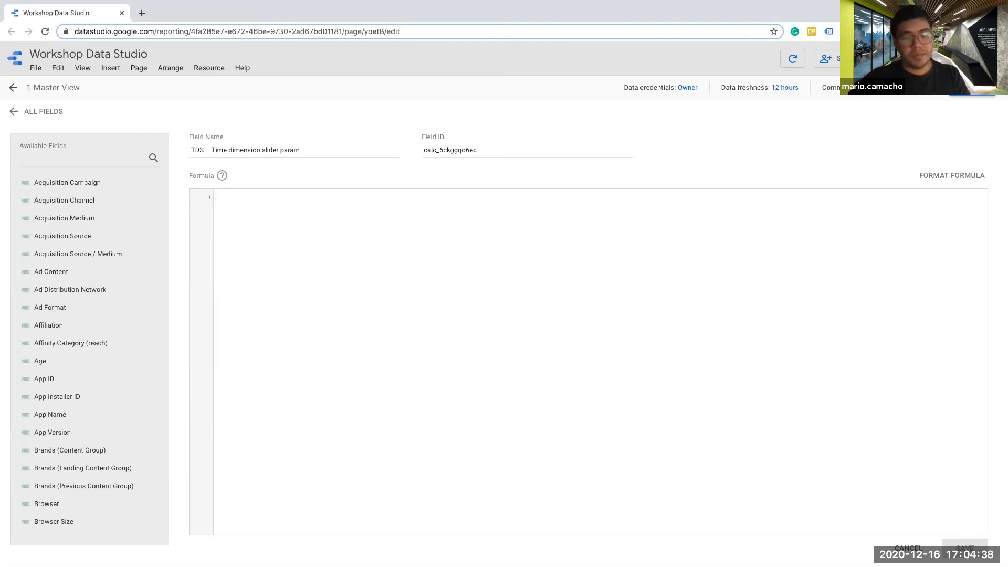
text(ime dim)
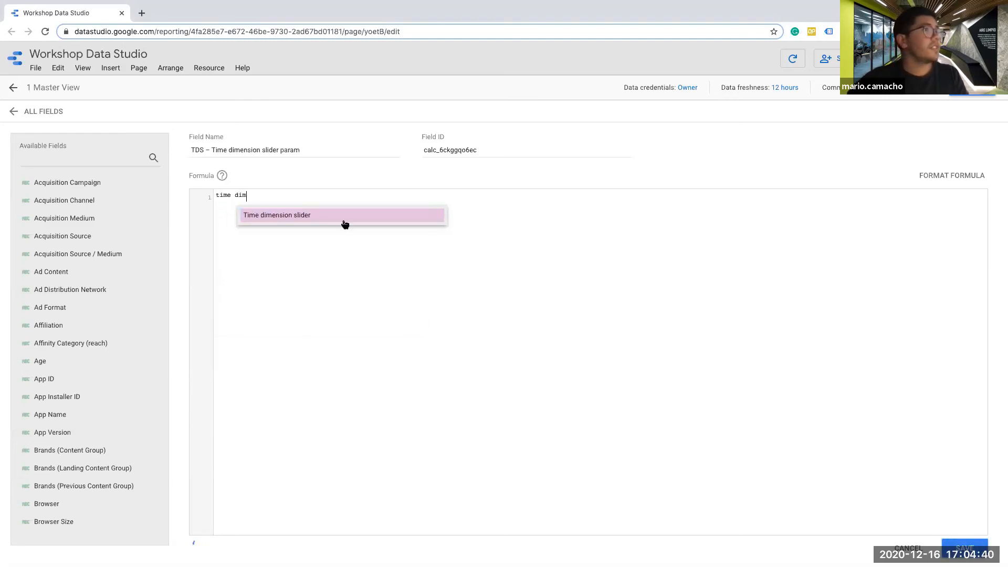
click(305, 219)
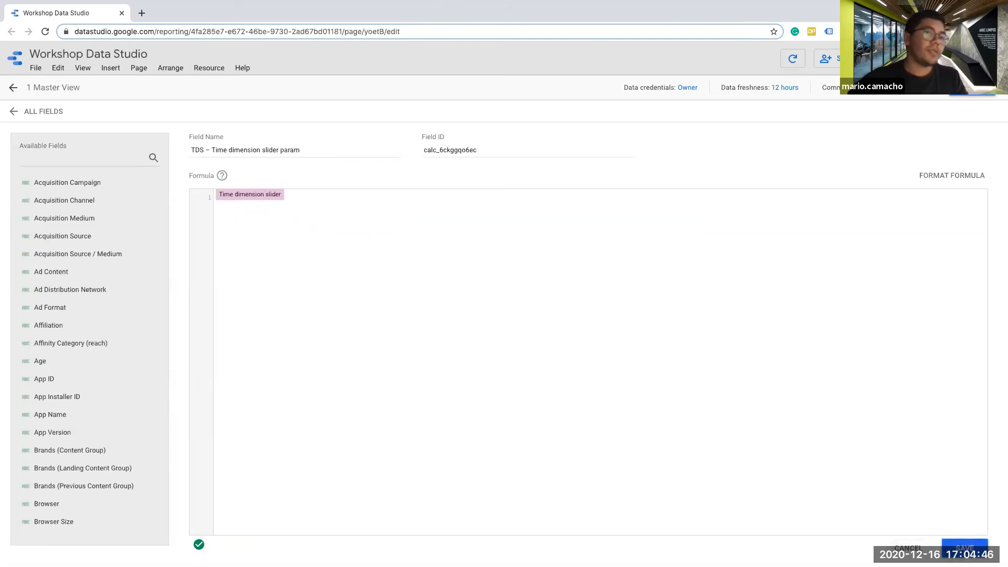
click(964, 547)
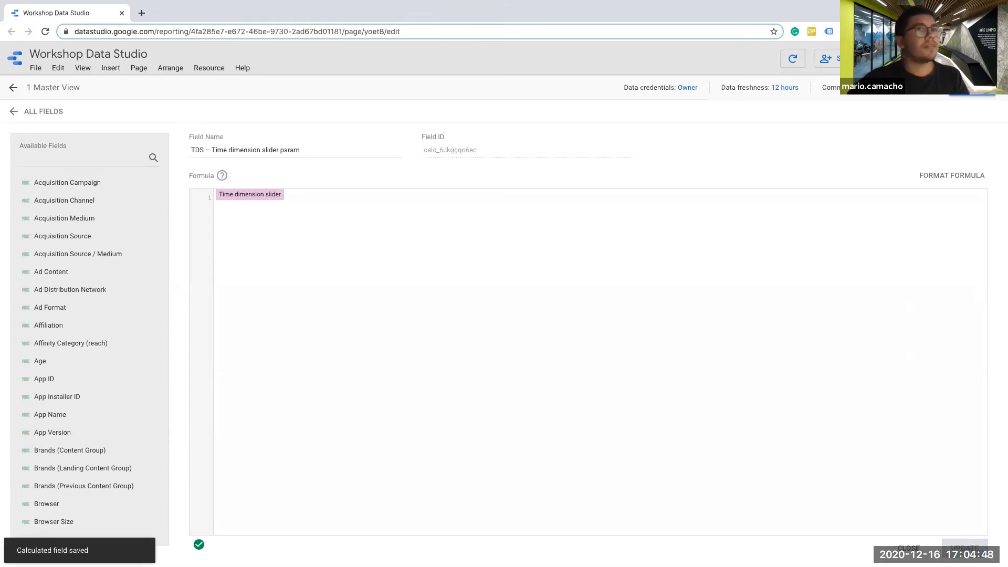
click(981, 91)
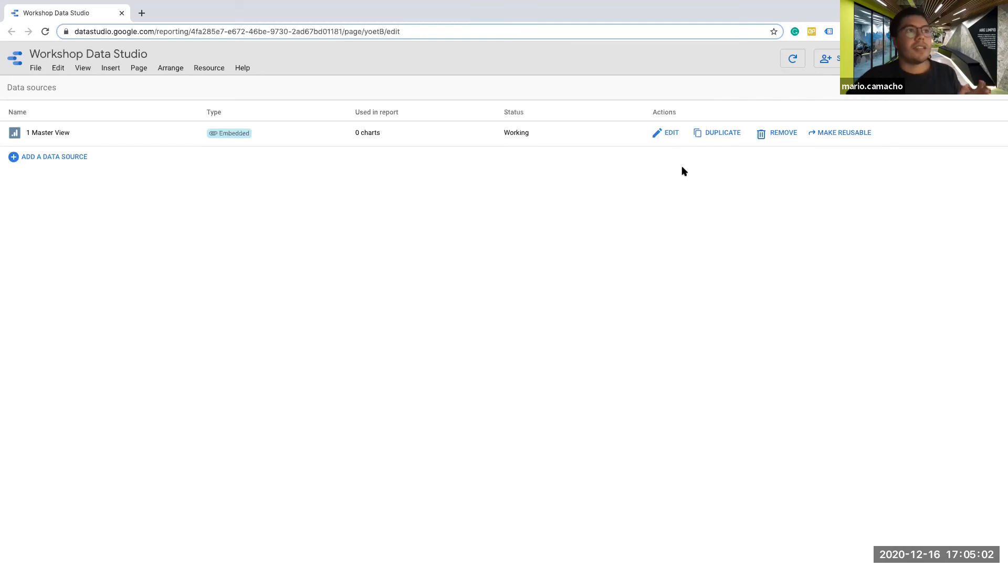
Step: Add a calculated field to 1 Master View named "TDS – Time dimension label", with a CASE formula mapping slider values 1–4 to "Hour", "Day", "Week", "Month", else "Day"
click(657, 134)
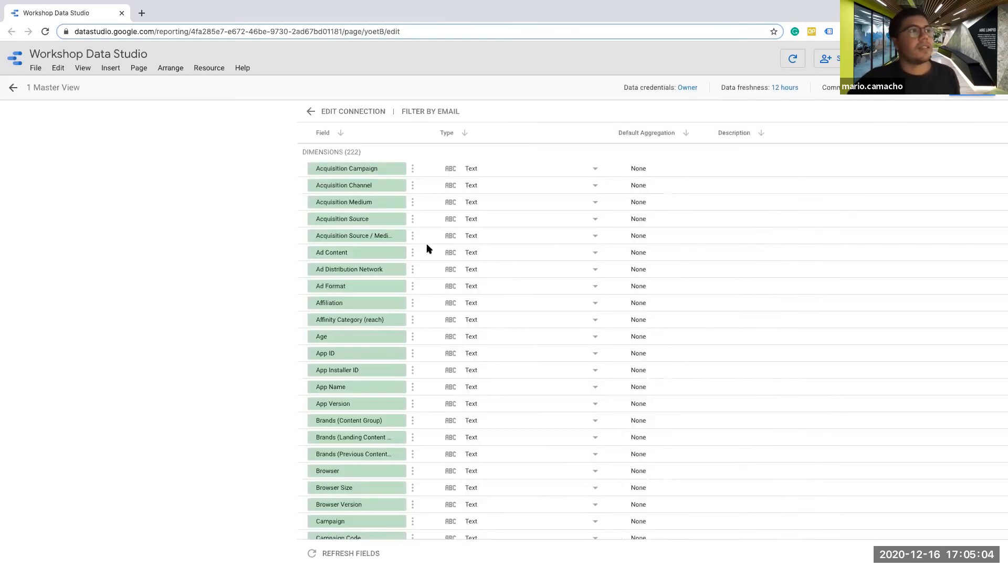
click(841, 119)
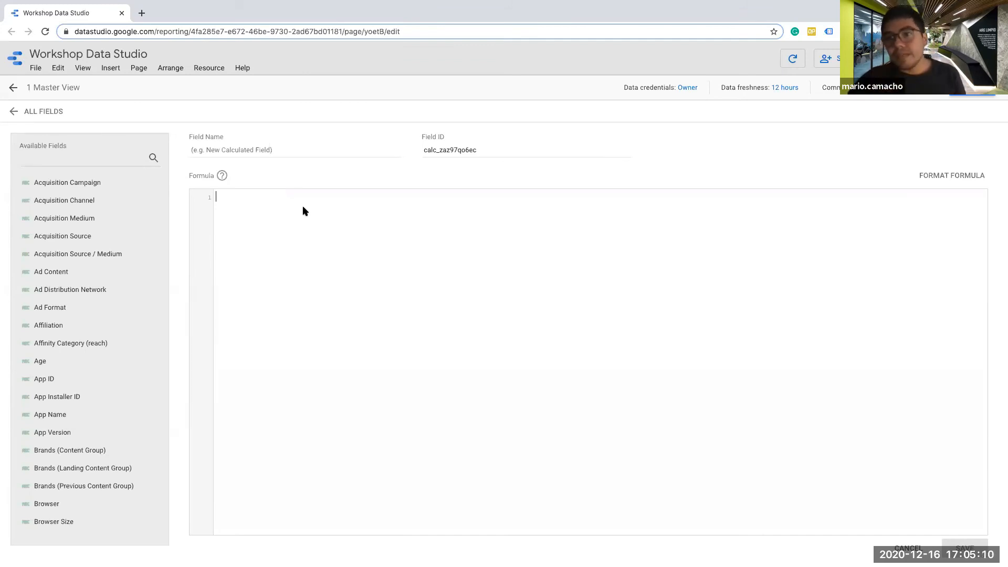
click(243, 203)
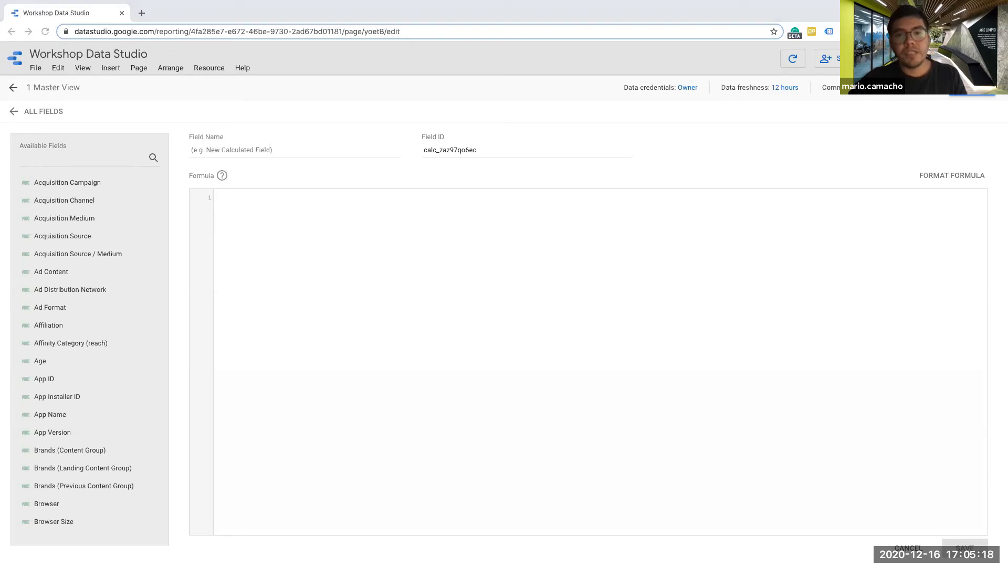
click(243, 150)
text(TDS – Time dimension label)
click(252, 200)
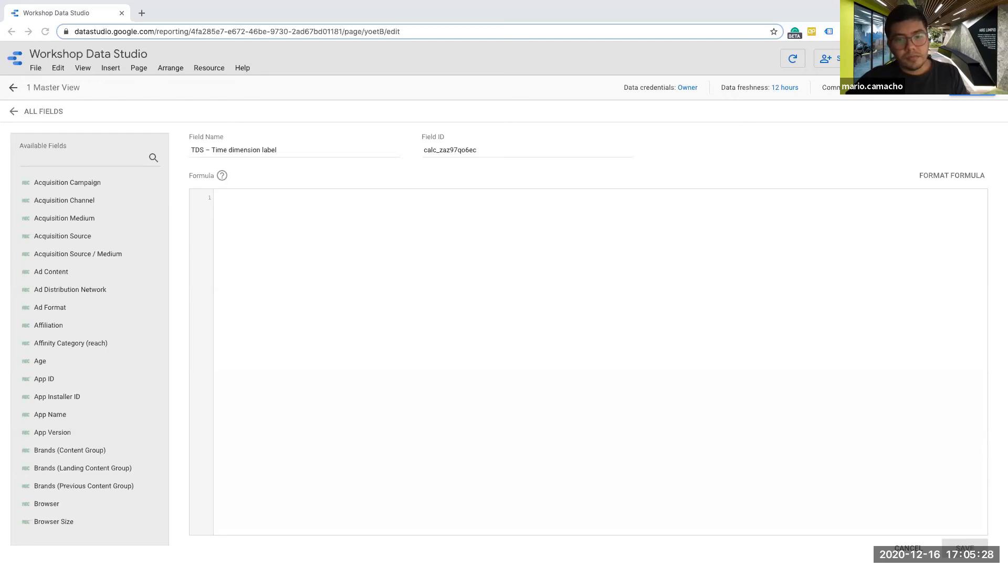
click(326, 241)
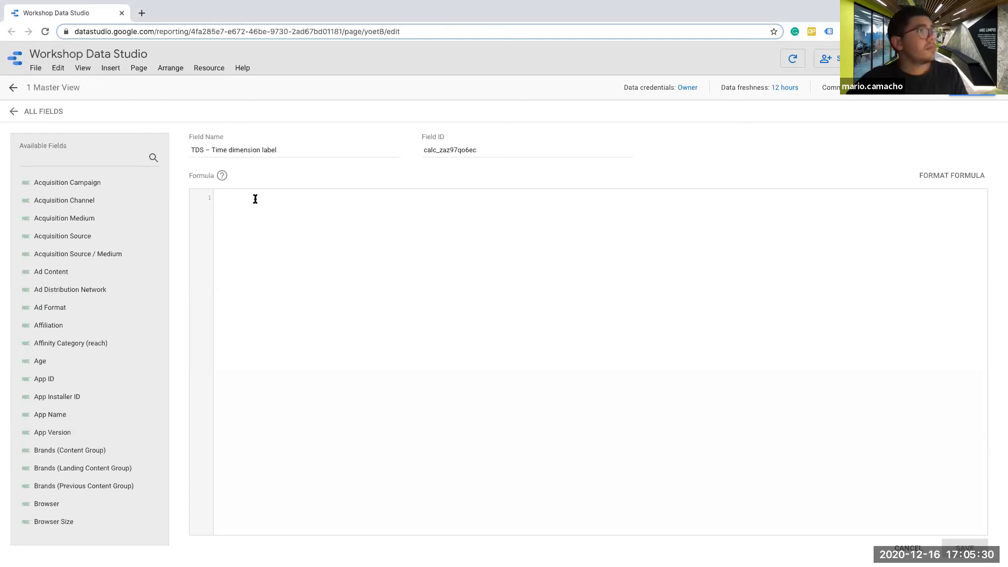
text(CASE WHEN TDS = Time dimension slider param = 1 THEN "Hour" WHEN TDS = Time dimension slider param = 2 THEN "Day" WHEN TDS = Time dimension slider param = 3 THEN "Week" WHEN TDS = Time dimension slider param = 4 THEN "Month" ELSE "Day" END)
Step: Replace the broken reference in the formula's "Hour" condition with the TDS – Time dimension slider param field, keeping the comparison to 1
click(327, 208)
click(347, 207)
key(BackSpace)
key(BackSpace)
key(BackSpace)
key(BackSpace)
key(BackSpace)
key(BackSpace)
key(BackSpace)
key(BackSpace)
key(BackSpace)
key(BackSpace)
key(BackSpace)
key(BackSpace)
key(BackSpace)
text(t)
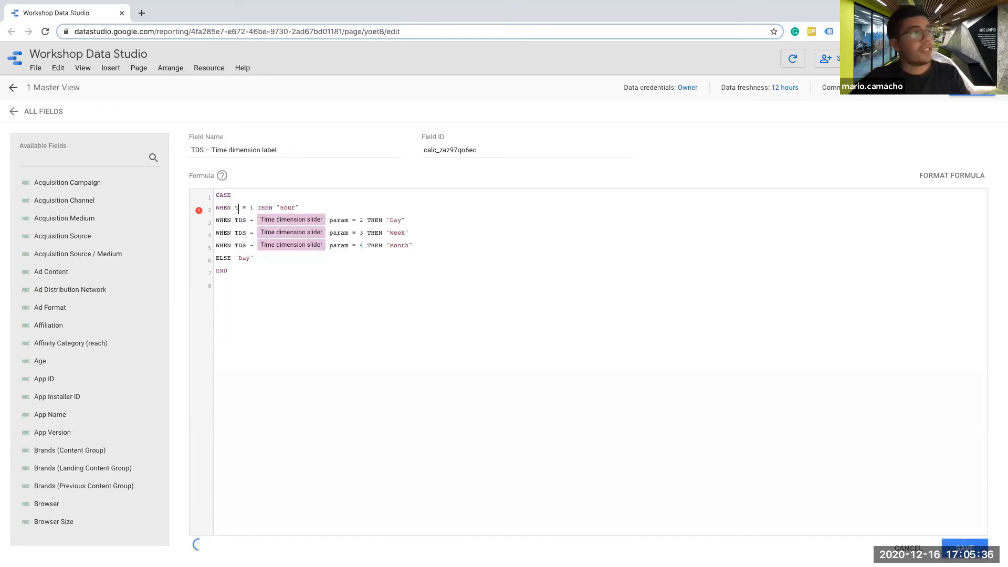
text(ds)
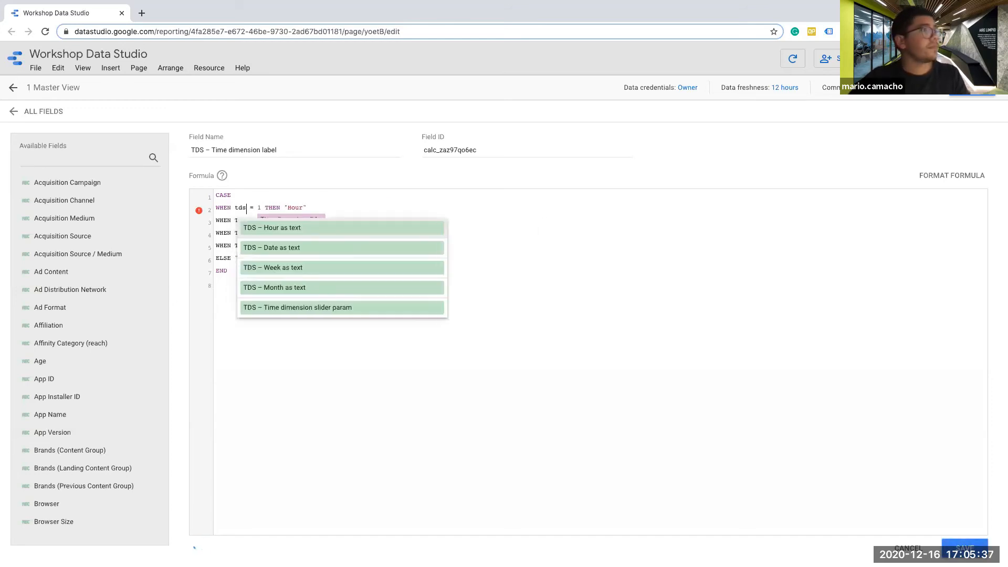
click(331, 310)
click(353, 206)
text(1)
click(402, 207)
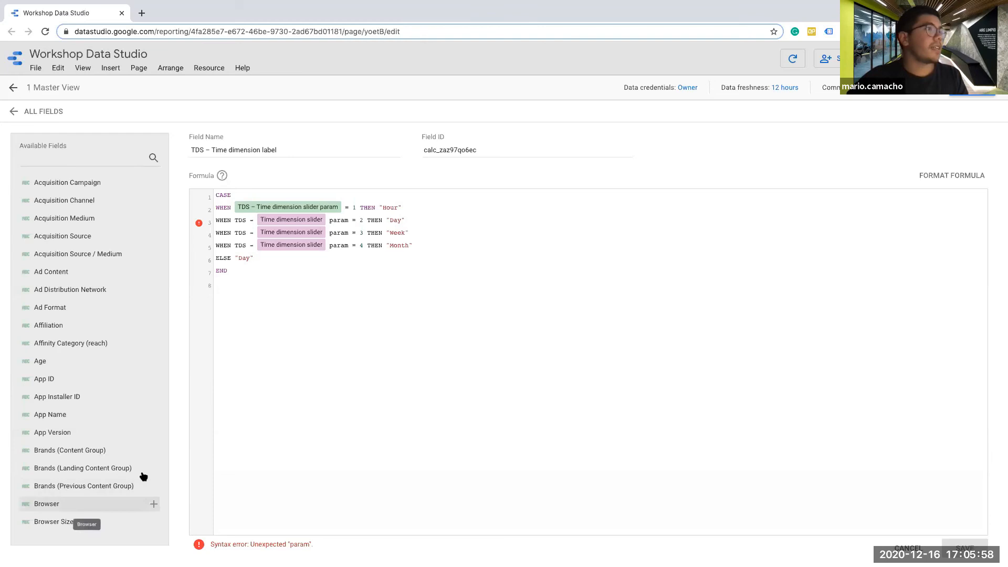
Step: Replace the broken reference in the "Day" condition with the TDS – Time dimension slider param field
drag(348, 221, 233, 221)
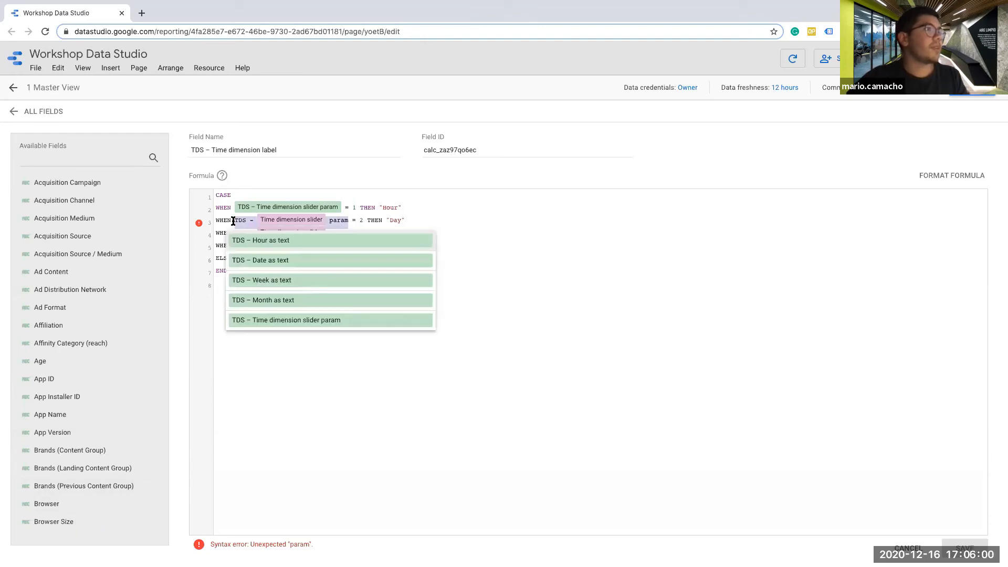
key(BackSpace)
text(td)
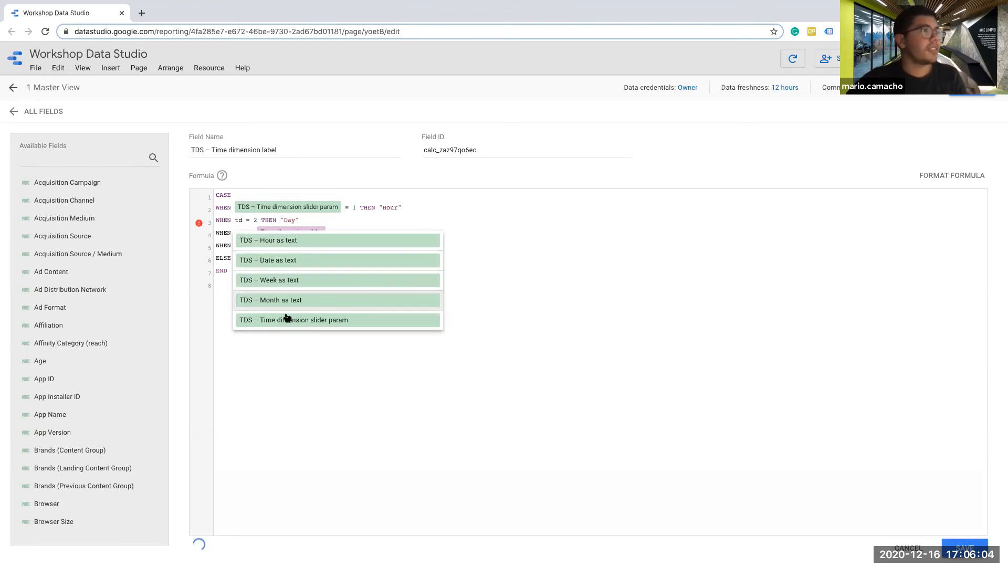
click(288, 322)
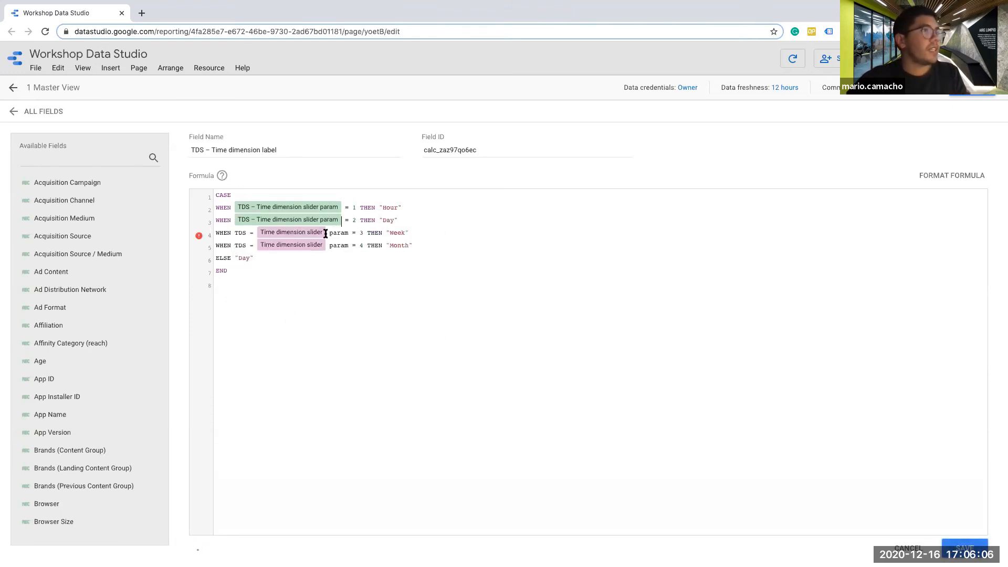
Step: Replace the broken reference in the "Week" condition with the TDS – Time dimension slider param field
drag(352, 234, 238, 231)
key(BackSpace)
text(td)
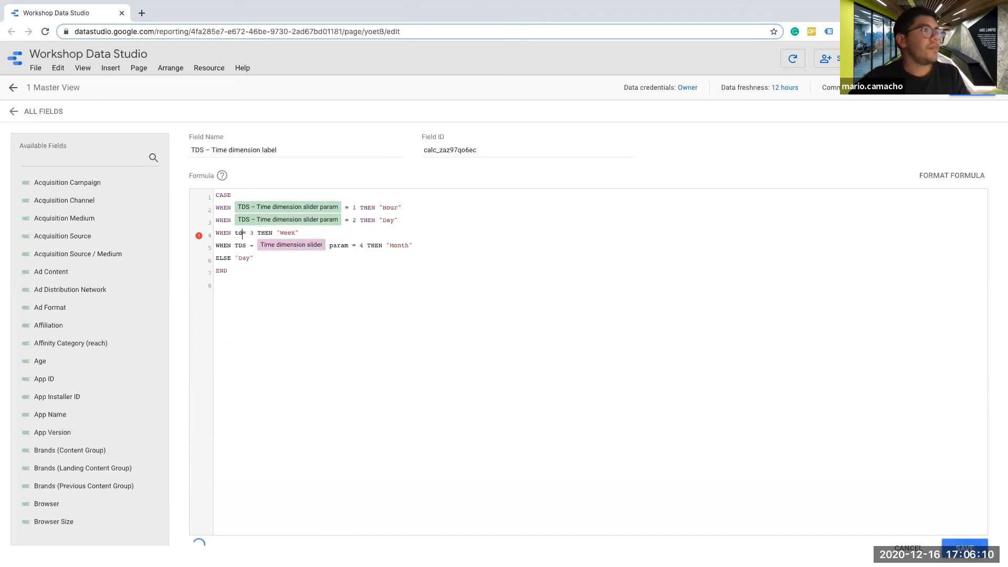
text(s)
key(BackSpace)
key(BackSpace)
key(BackSpace)
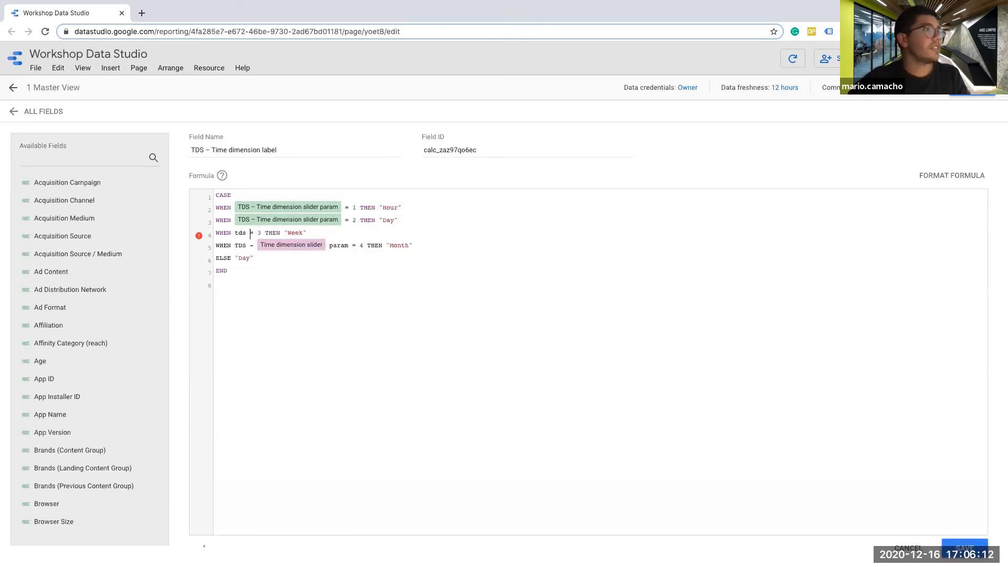
text(tds)
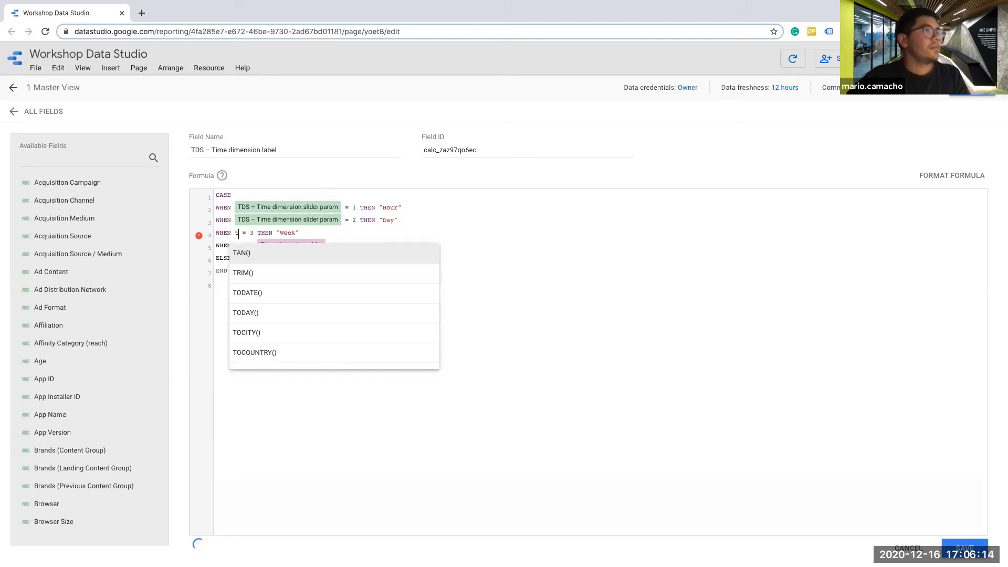
click(287, 333)
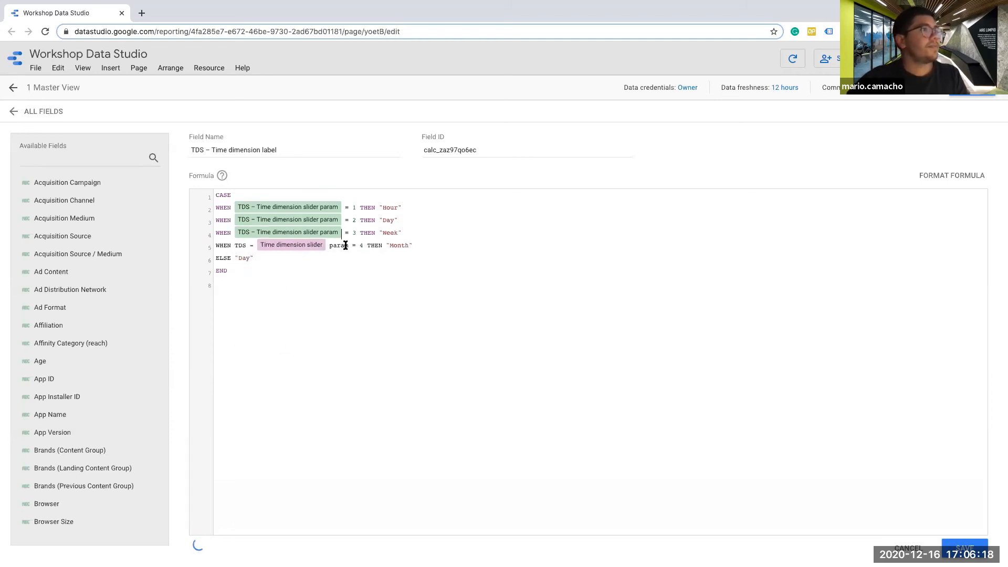
Step: Use the TDS – Time dimension slider param field in the "Month" condition, save the label field, and return to the list of data sources
drag(344, 245, 245, 245)
key(BackSpace)
key(BackSpace)
key(BackSpace)
key(BackSpace)
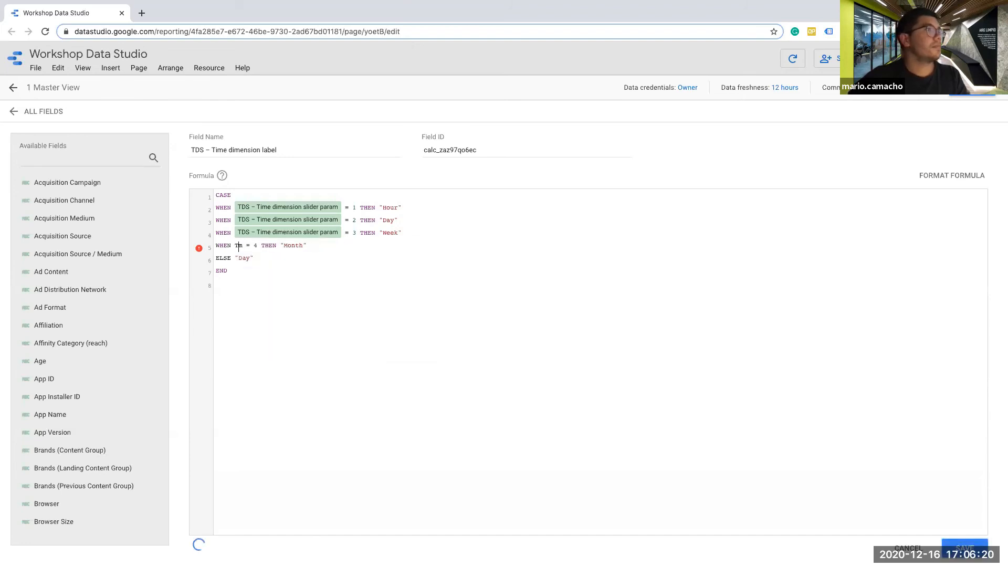
text(tds)
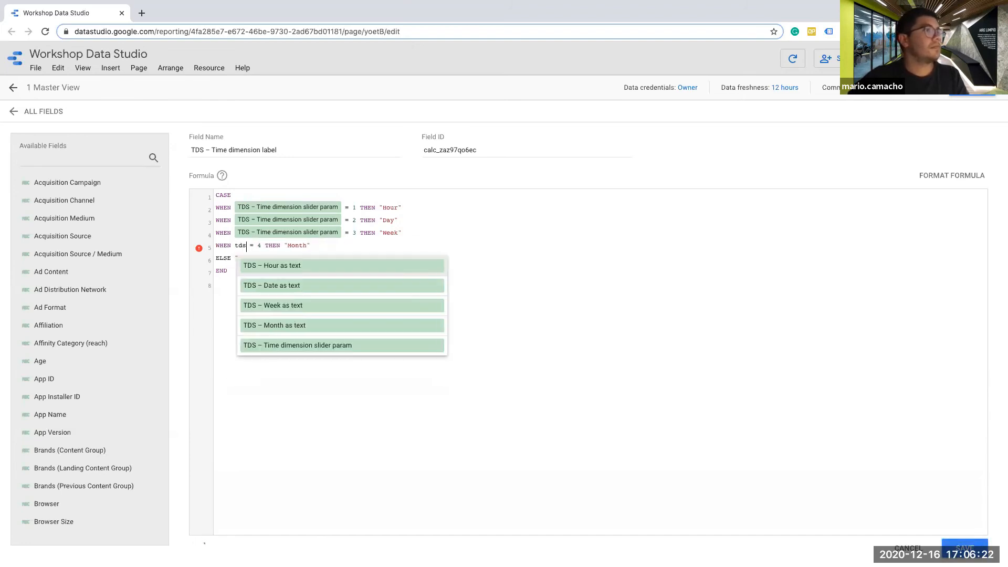
click(299, 348)
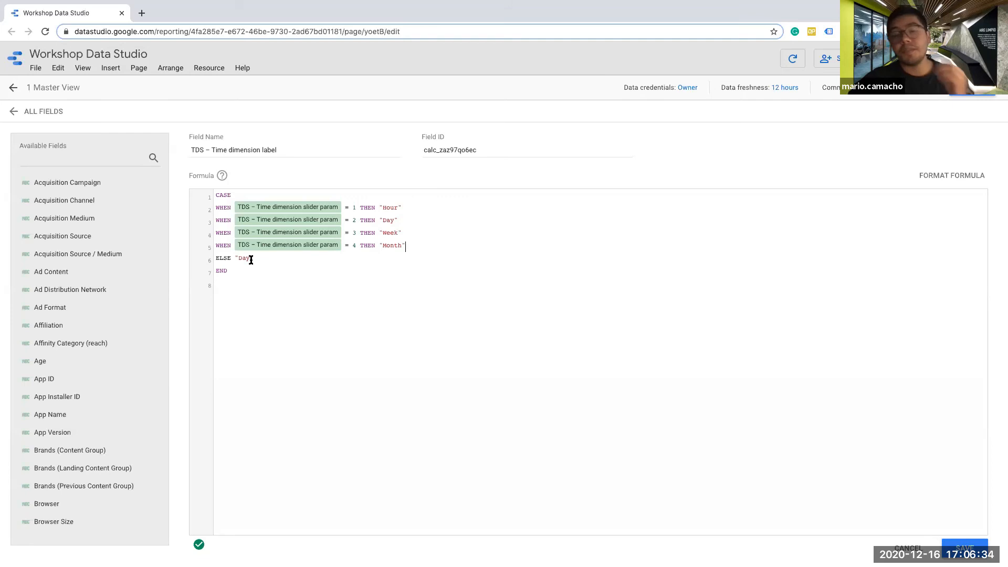
click(965, 546)
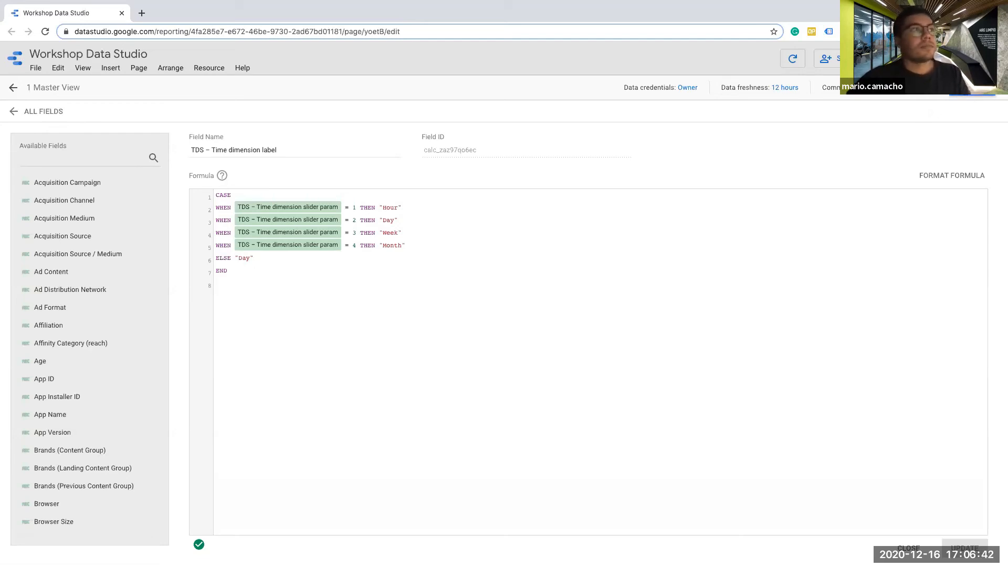
click(971, 89)
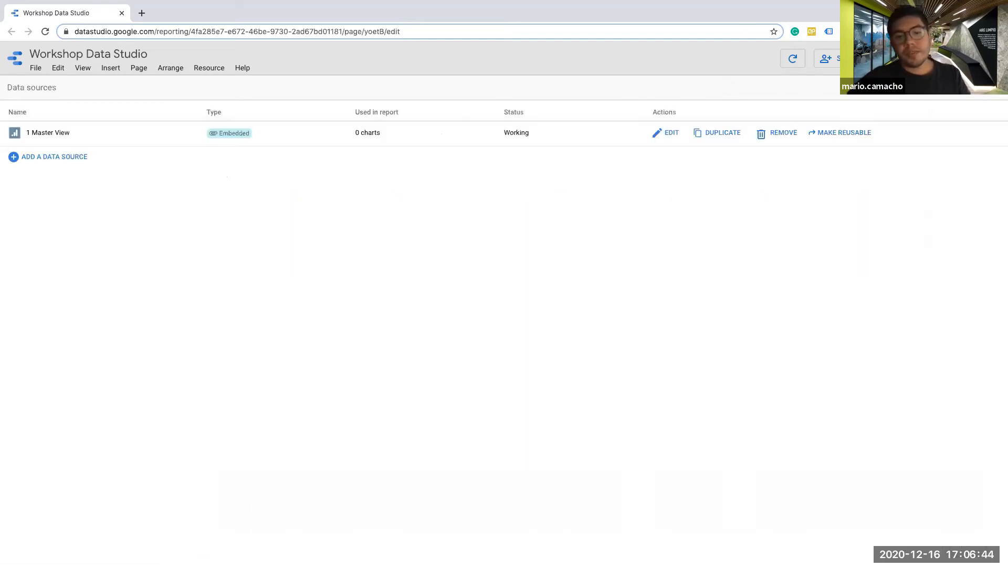
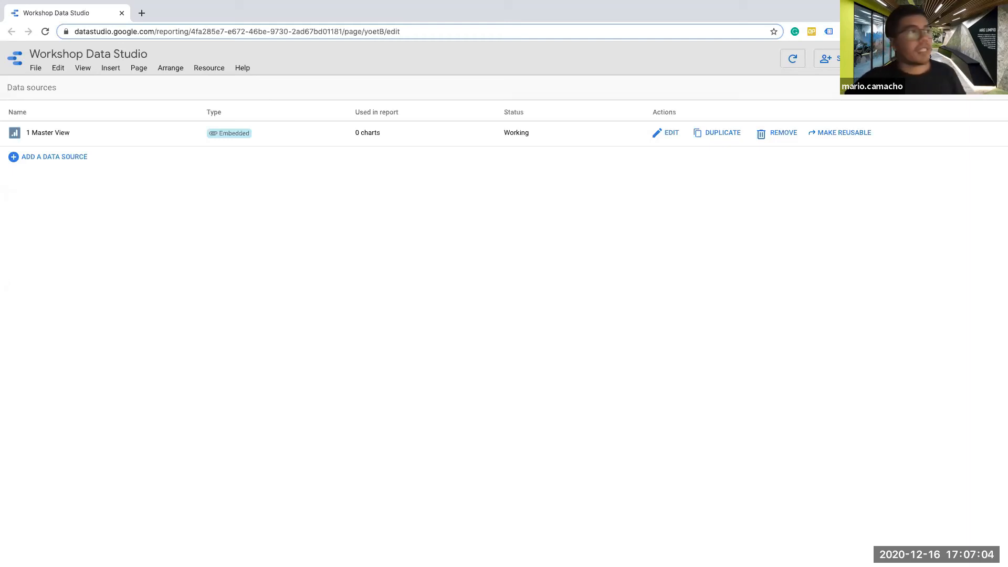
Step: Reopen 1 Master View and add a calculated field named "TDS – Selected time dimension"
click(663, 134)
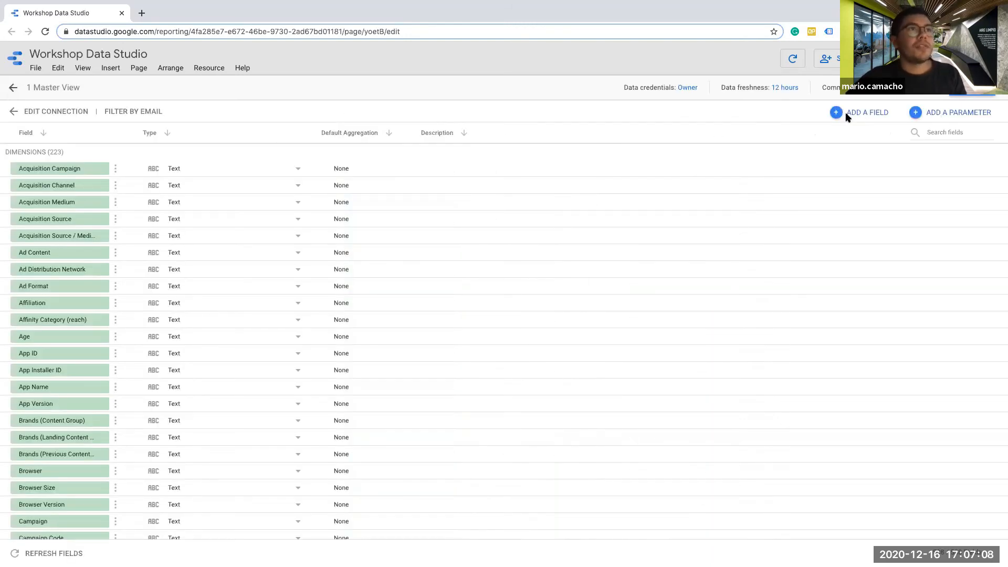
click(847, 116)
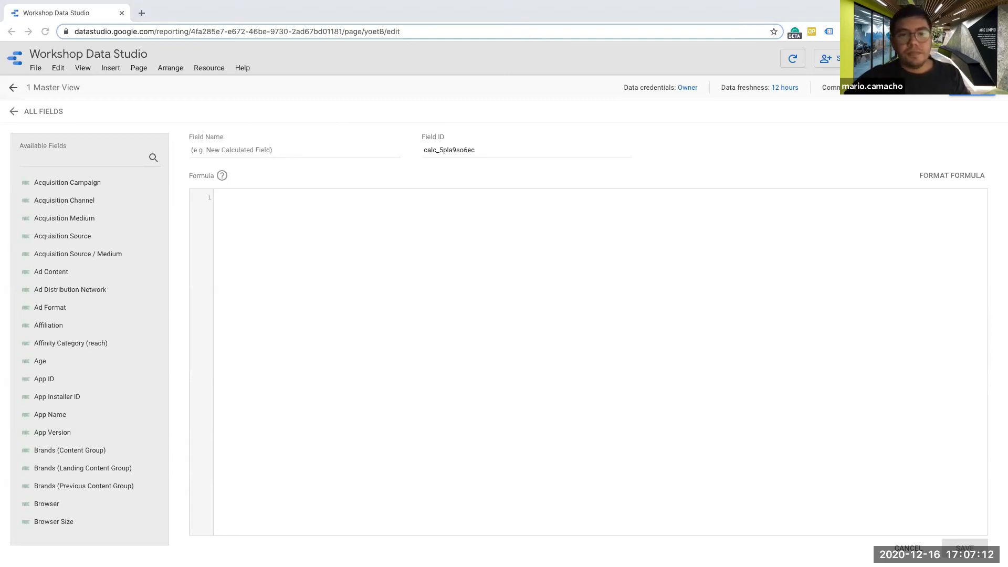
click(292, 149)
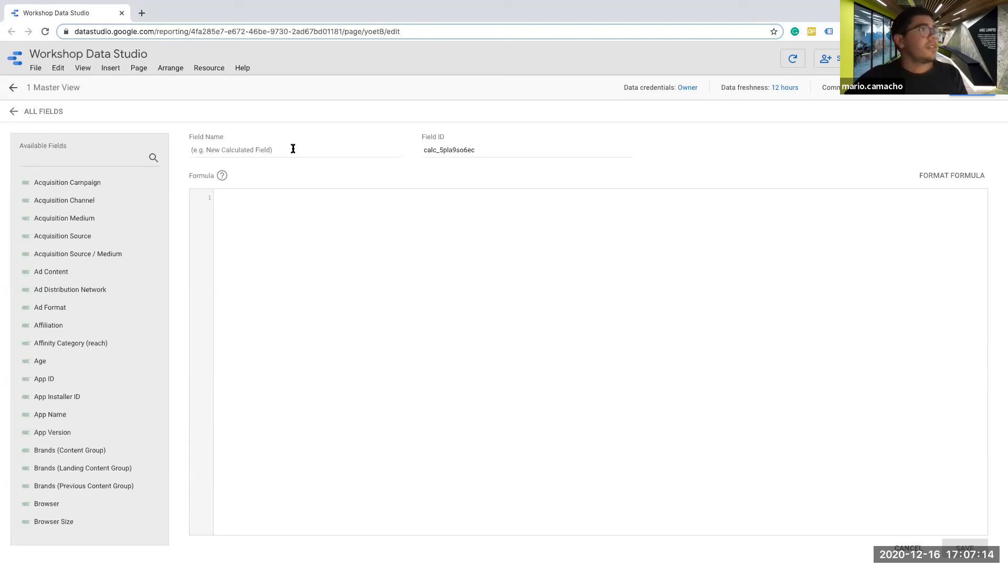
text(TDS – Selected time dimension)
click(271, 219)
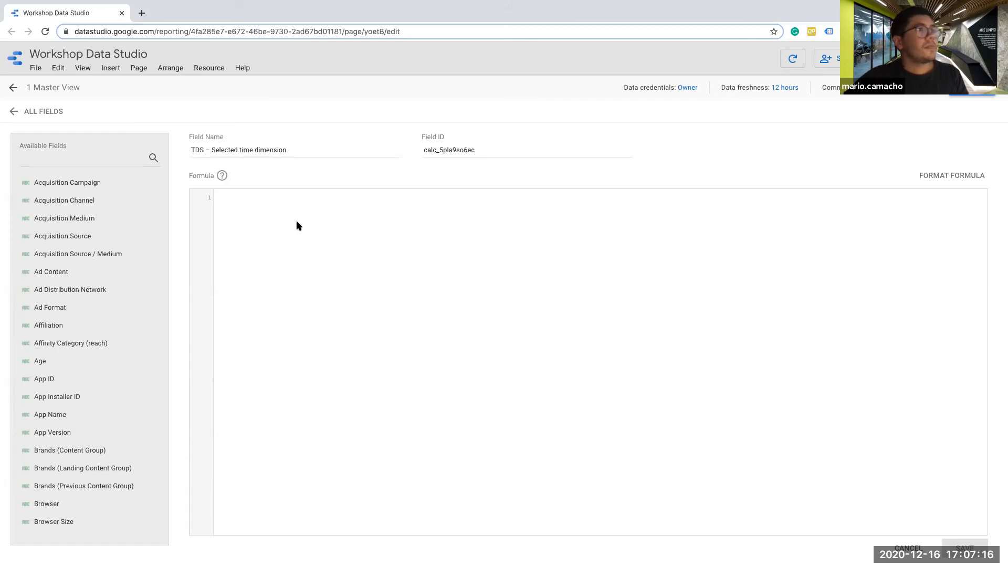
key(super+Tab)
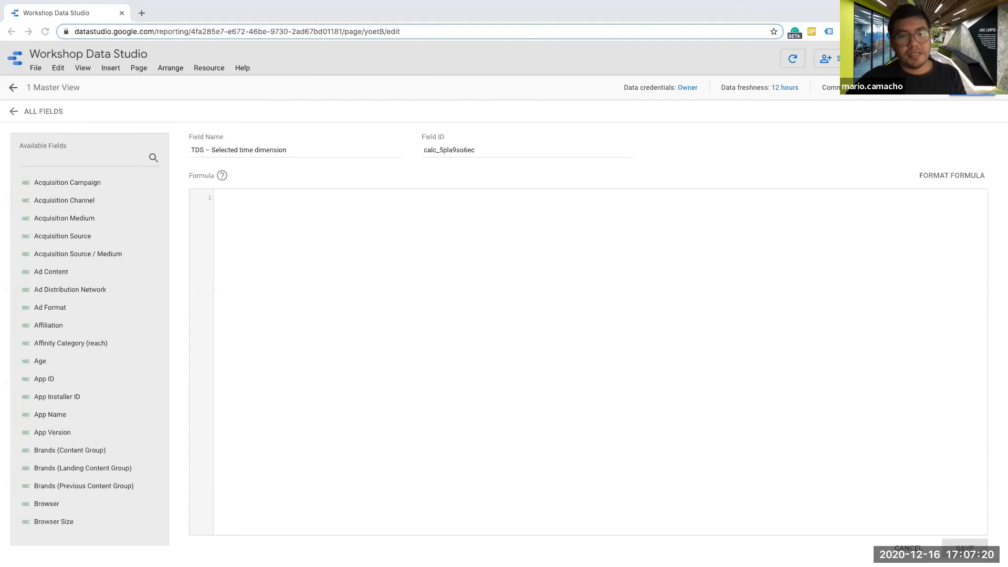
Step: Begin a CASE formula whose first condition returns TDS – Hour as text when TDS – Time dimension label = "Hour"
click(220, 217)
text(case)
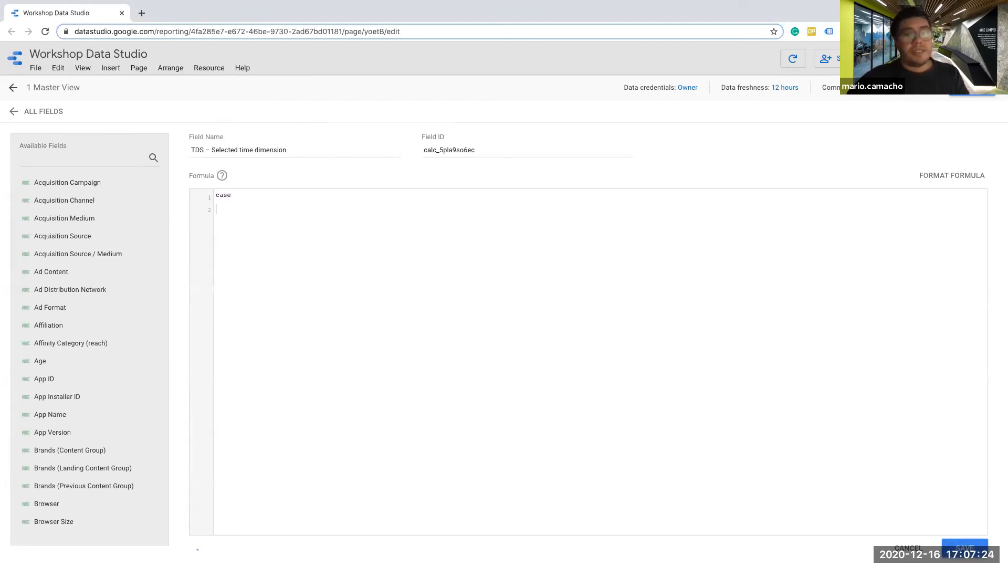
text(when)
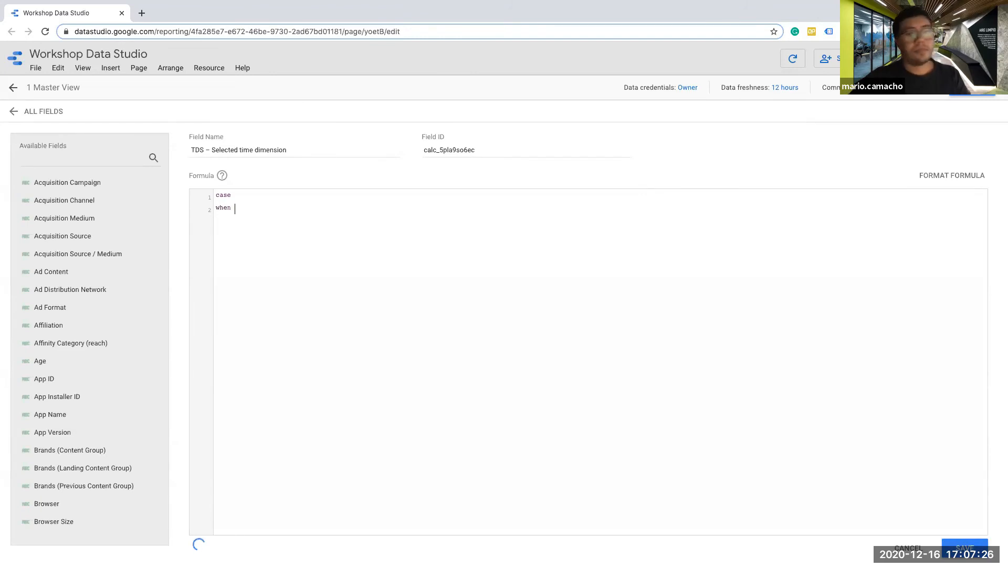
text(tds)
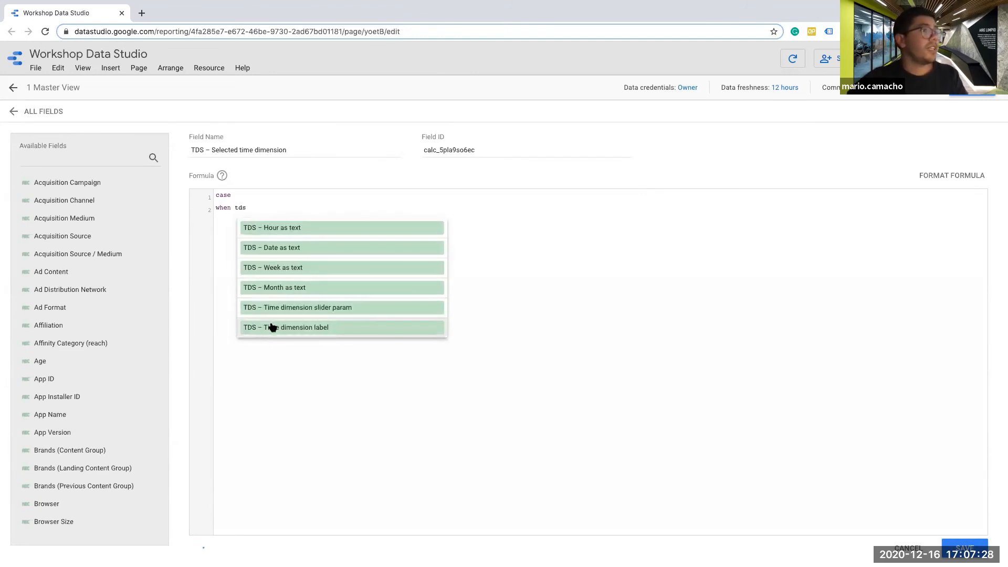
click(269, 328)
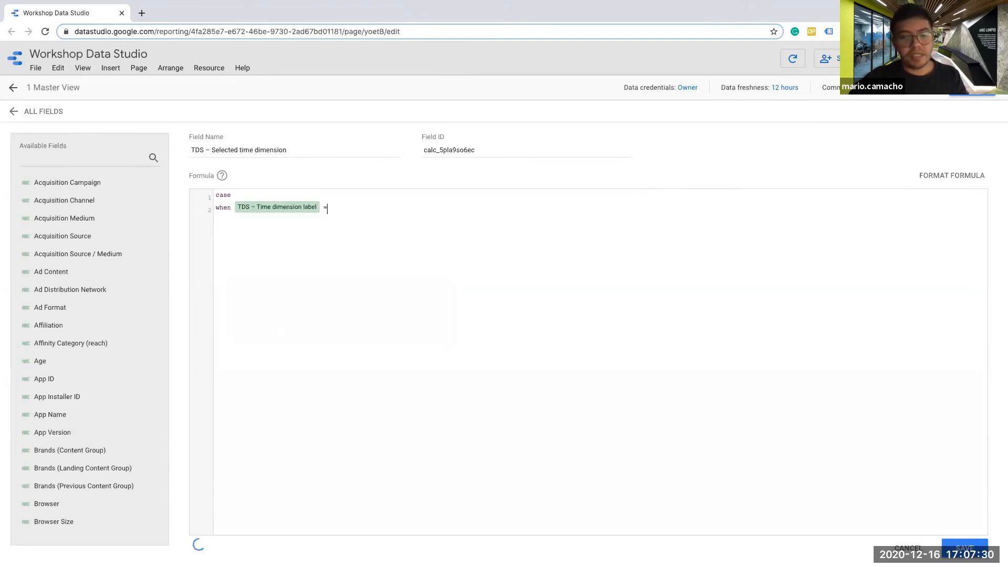
text(= "Hour)
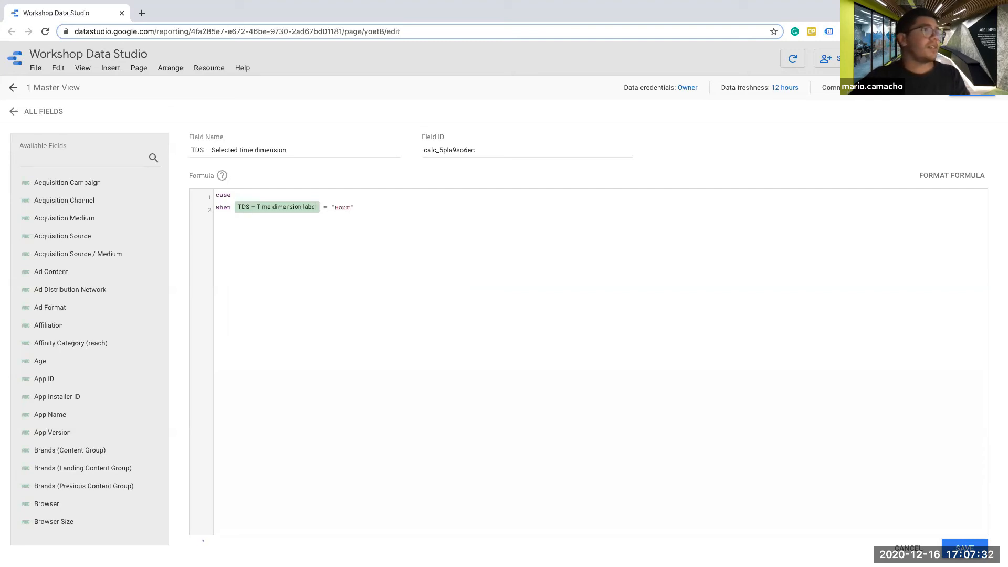
text(" then t)
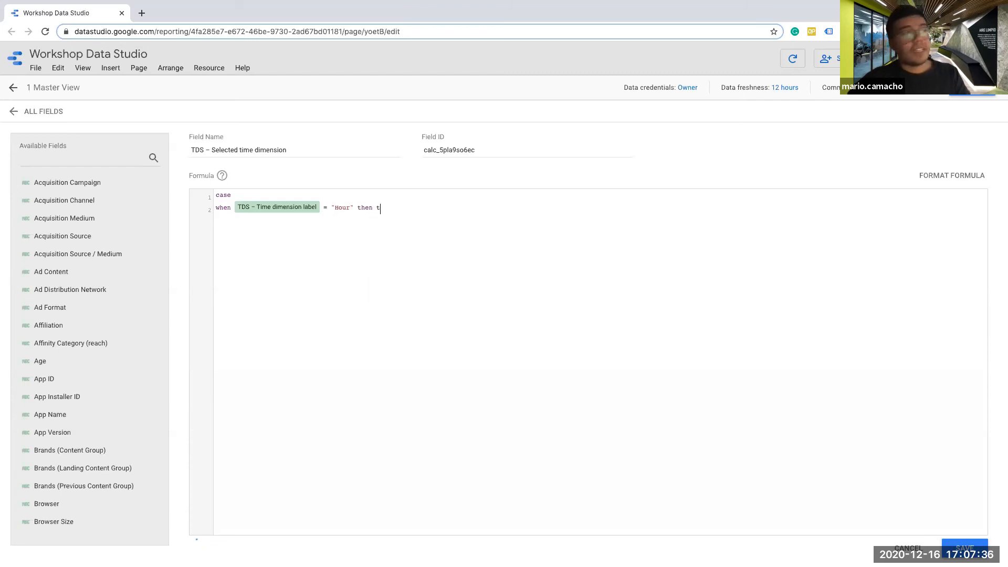
text(ds)
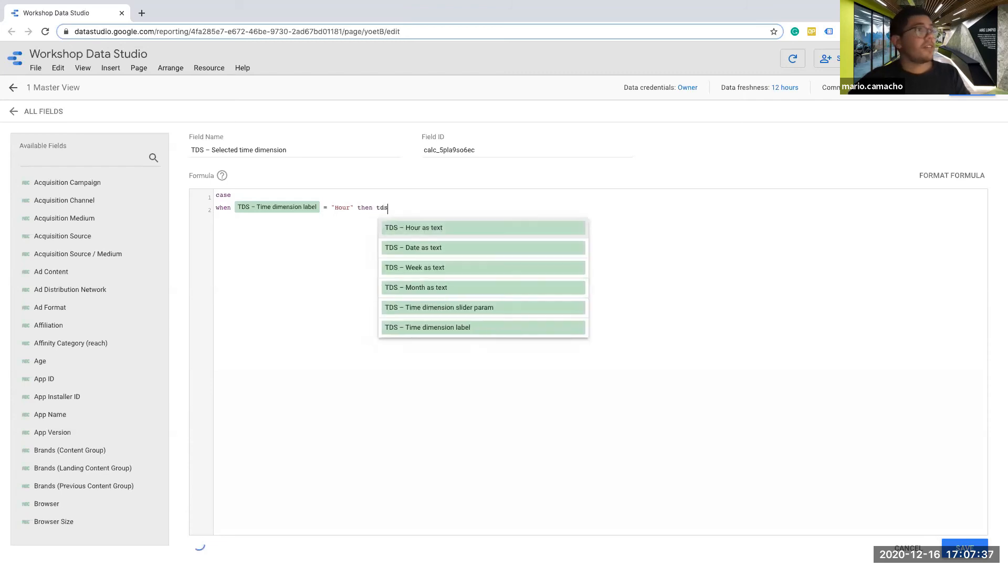
click(430, 229)
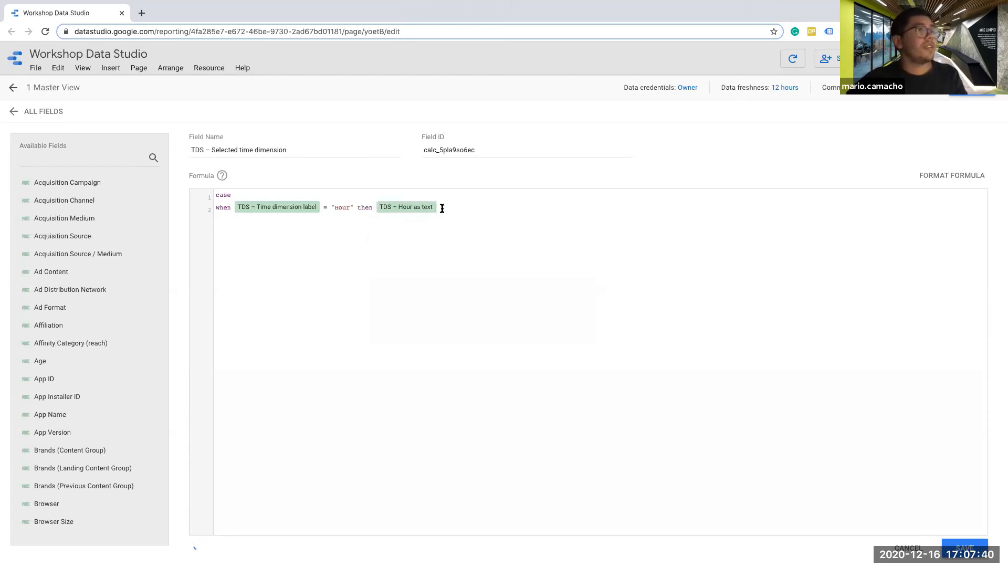
Step: Add a condition to the CASE formula returning TDS – Date as text when TDS – Time dimension label = "Day"
key(Return)
text(wh)
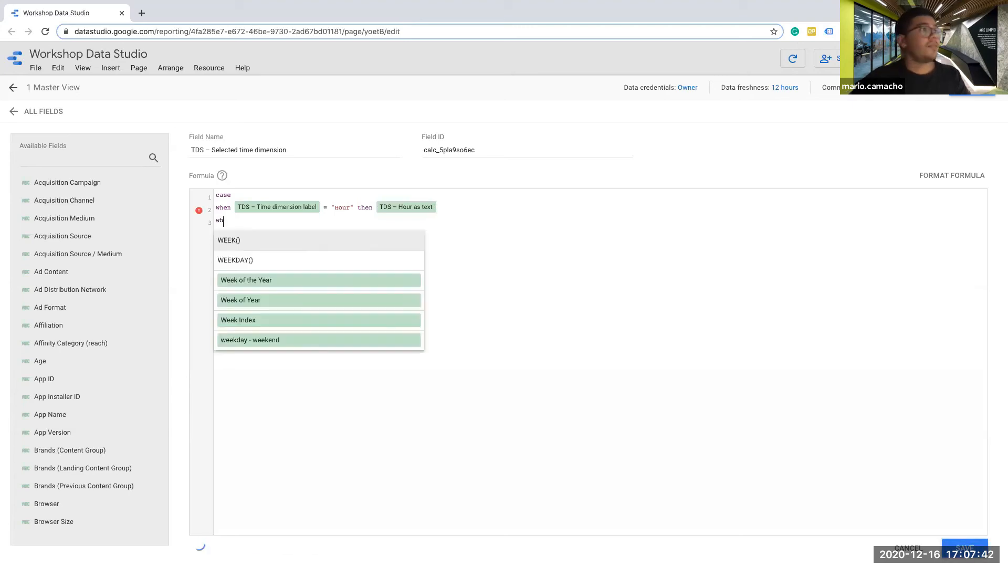
text(en tds)
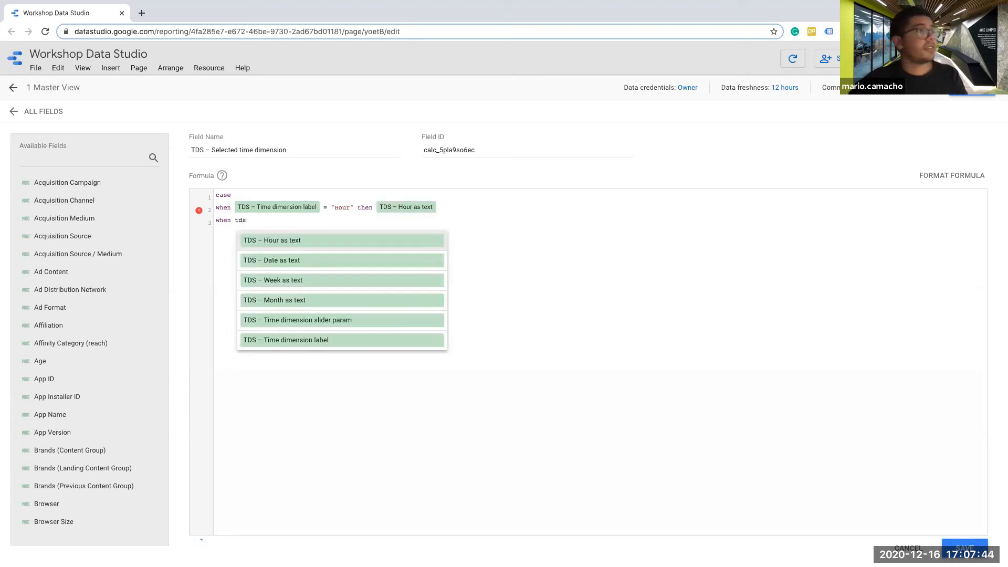
click(393, 338)
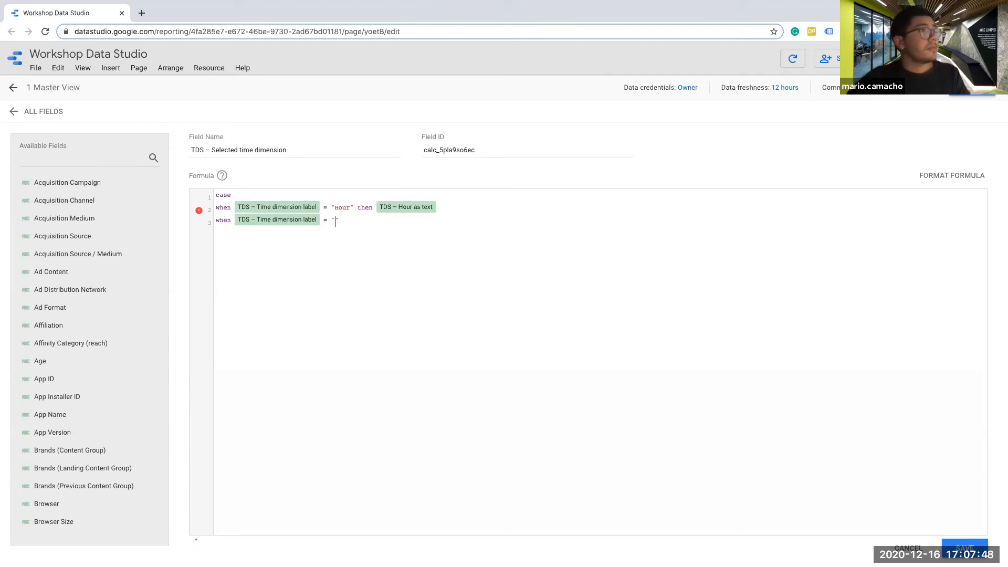
text(= "Day)
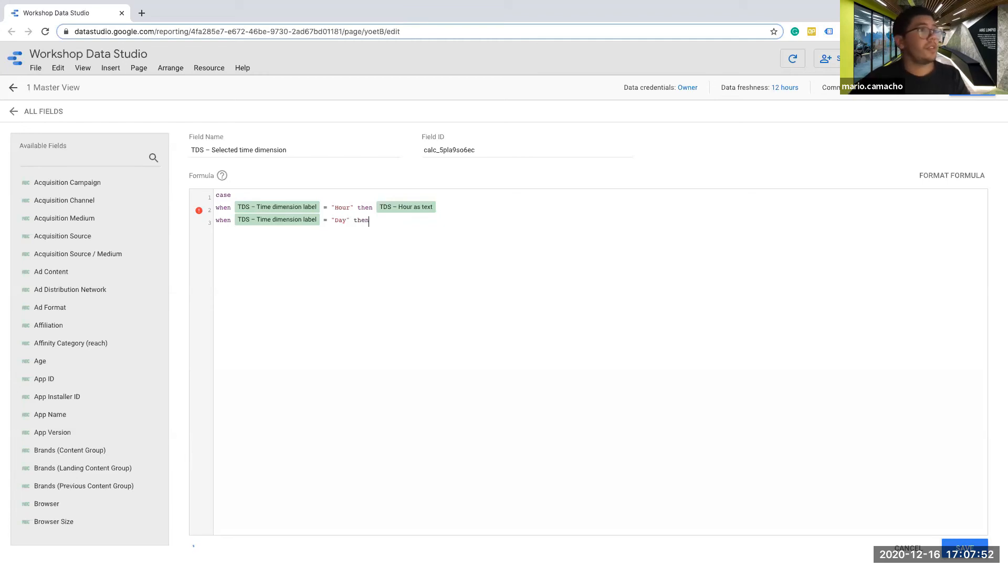
text(" then tds)
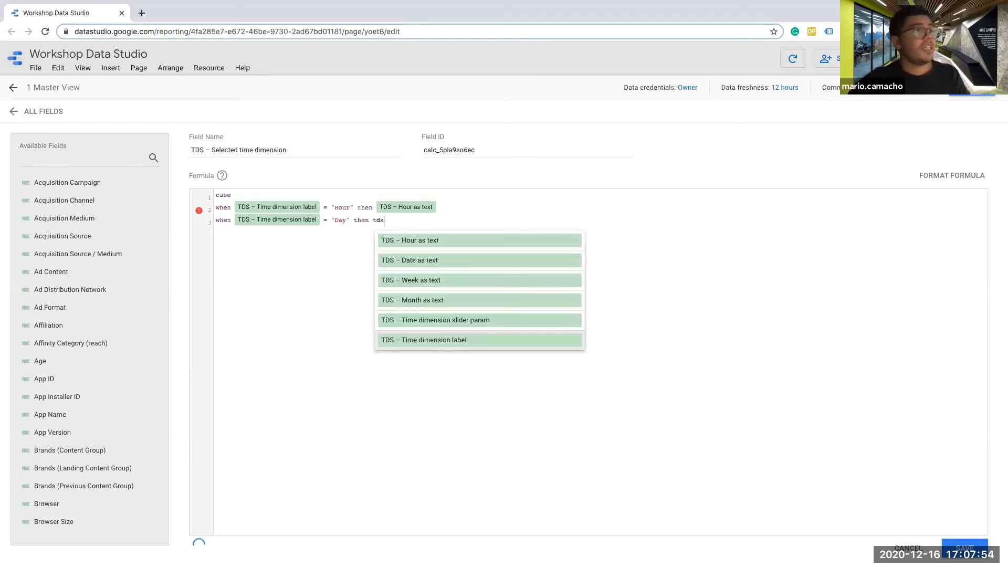
click(426, 261)
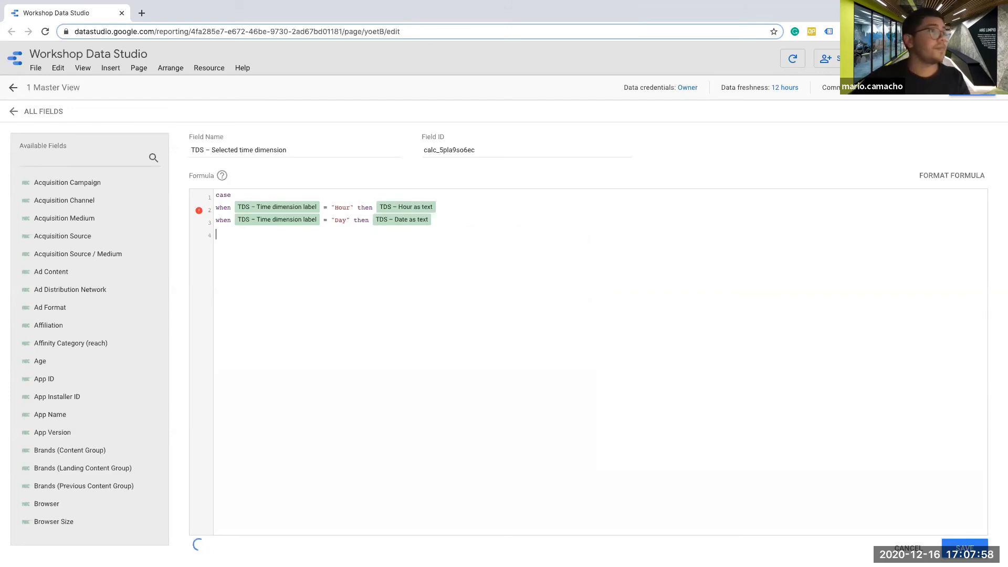
Step: Add a condition returning TDS – Week as text when TDS – Time dimension label = "Week"
text(when)
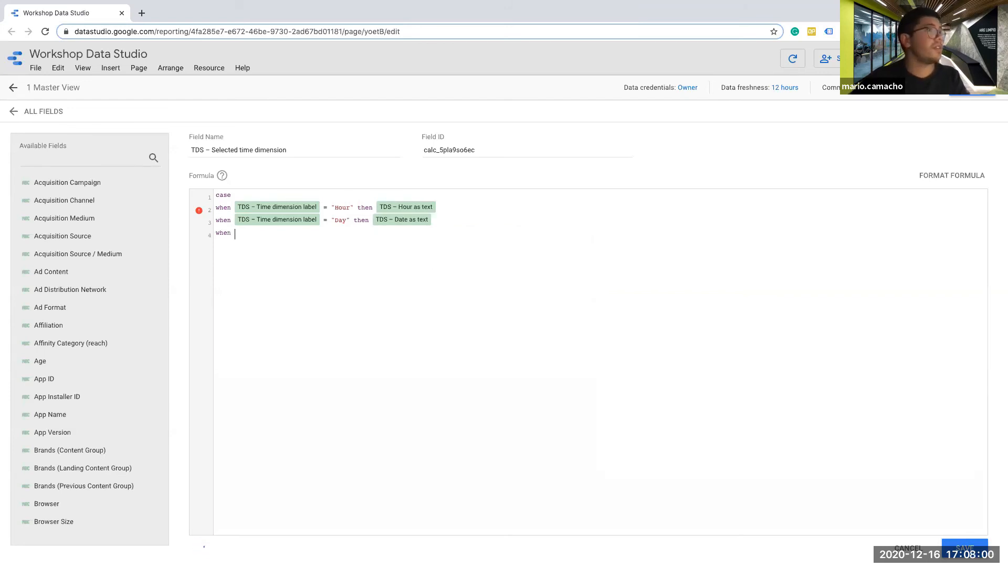
text( tds)
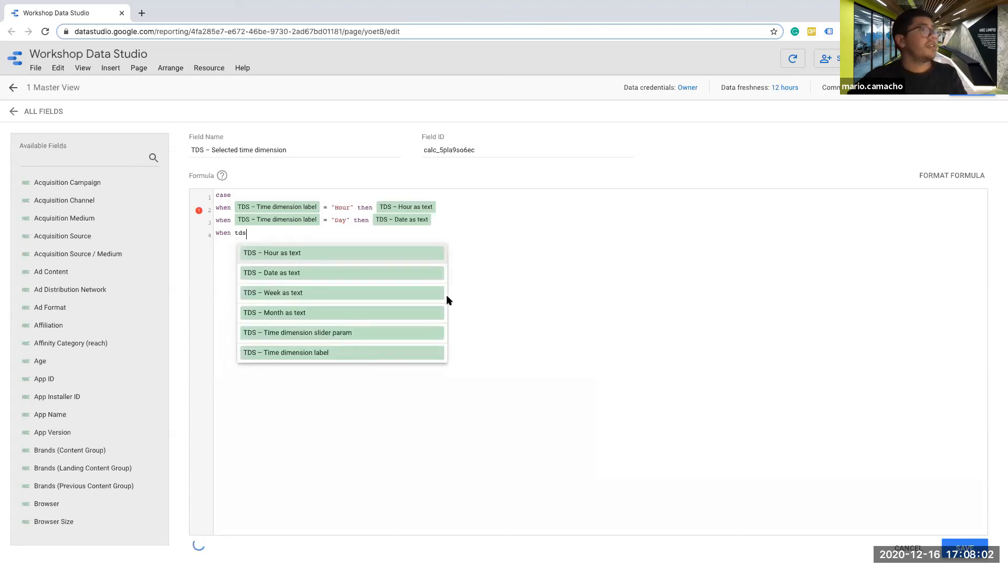
click(366, 351)
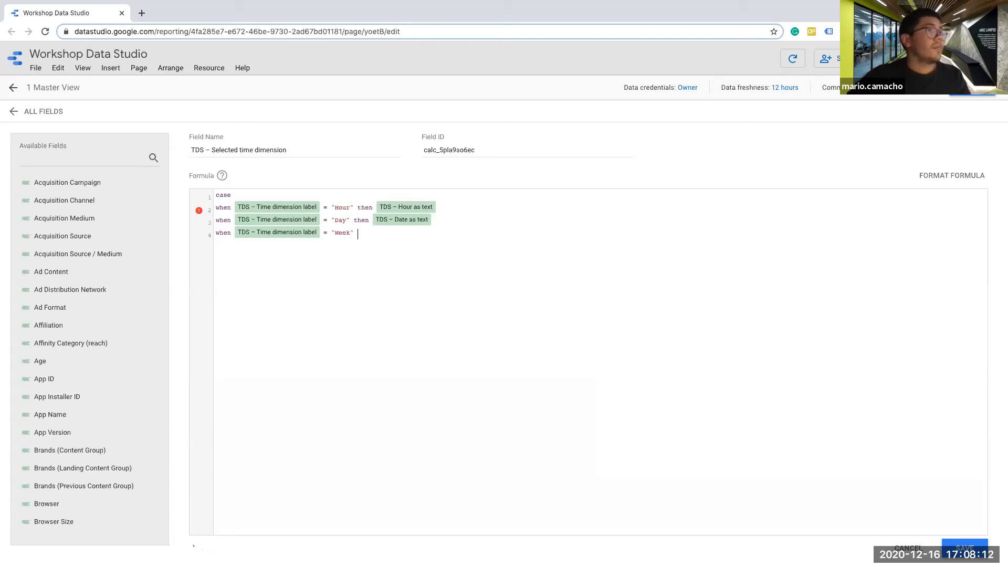
key(BackSpace)
key(BackSpace)
text(then tds)
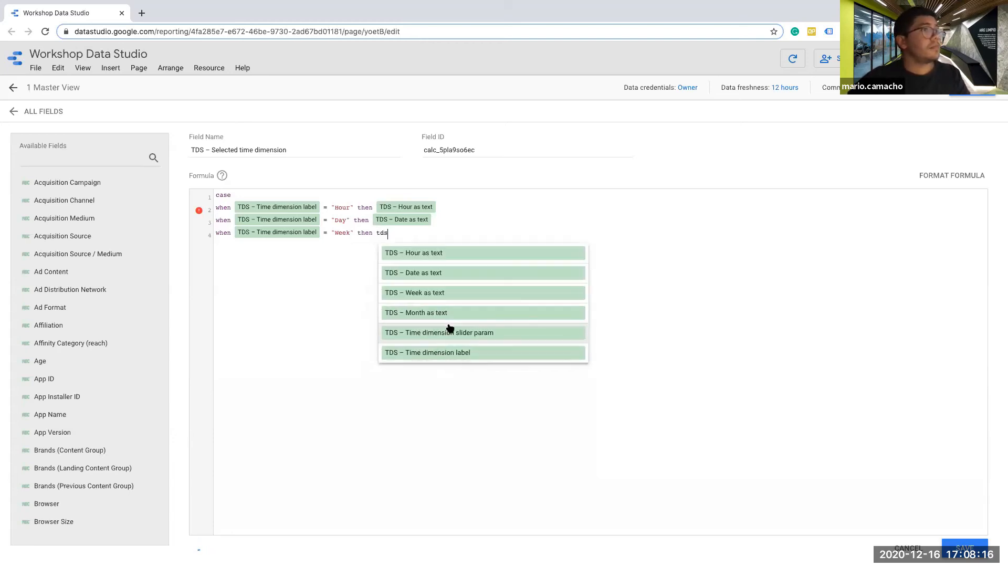
click(437, 295)
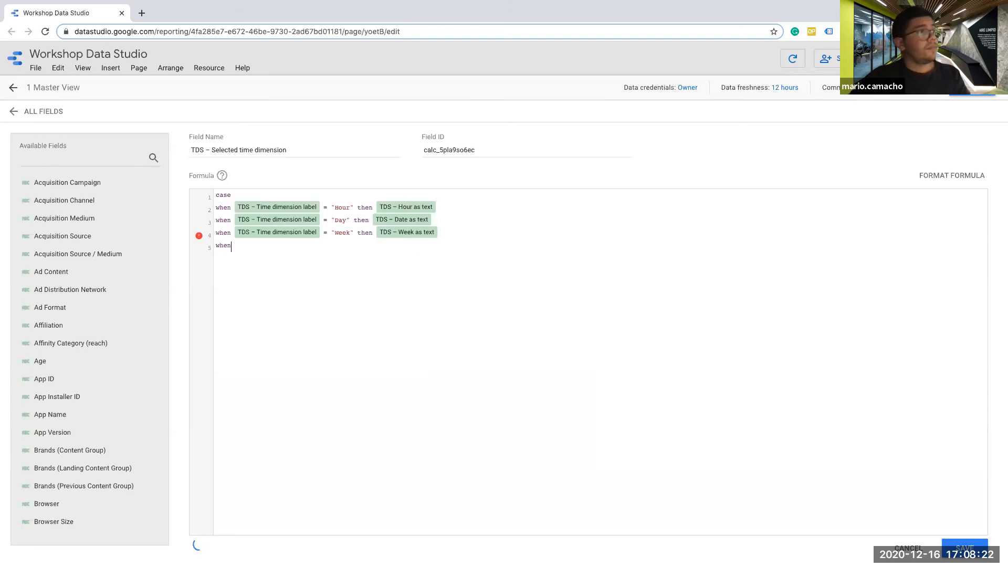
Step: Add a condition returning TDS – Month as text when TDS – Time dimension label = "Month"
text(tds)
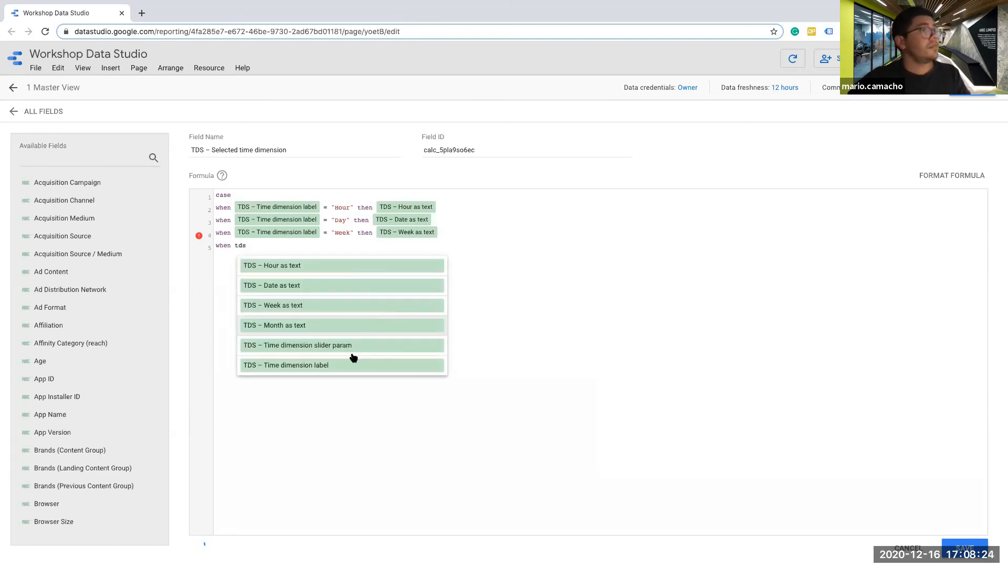
click(327, 365)
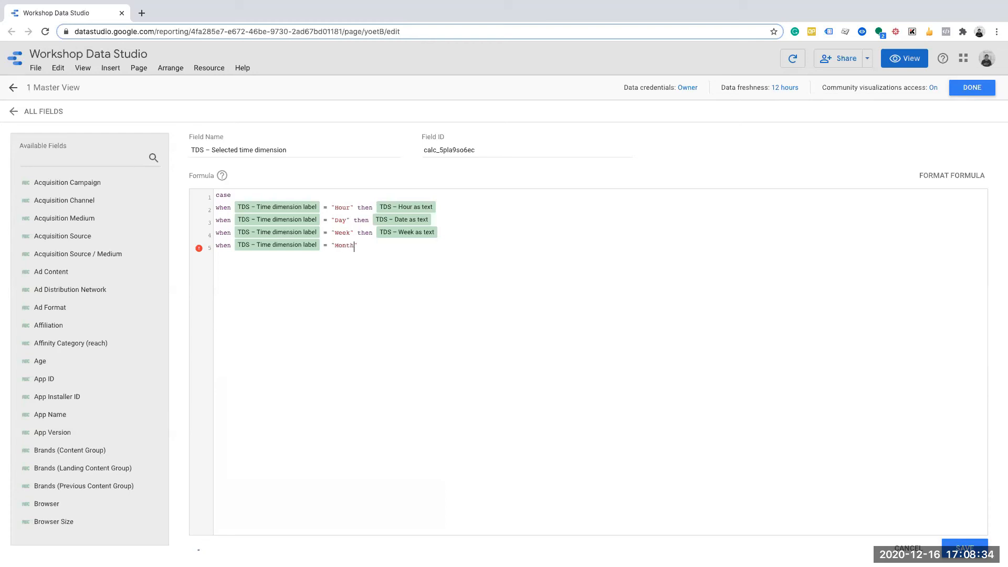
text(= "Month" then tds)
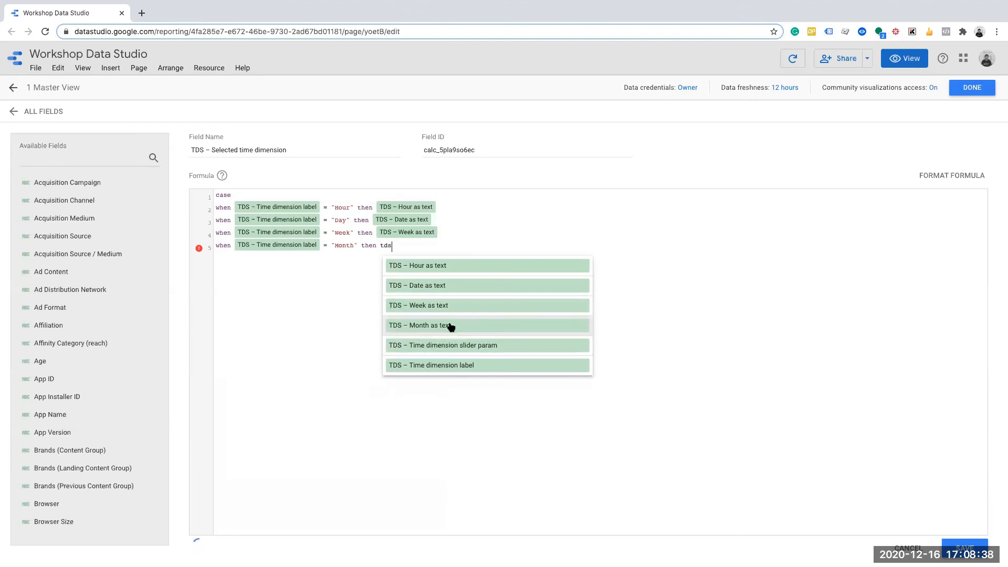
click(451, 326)
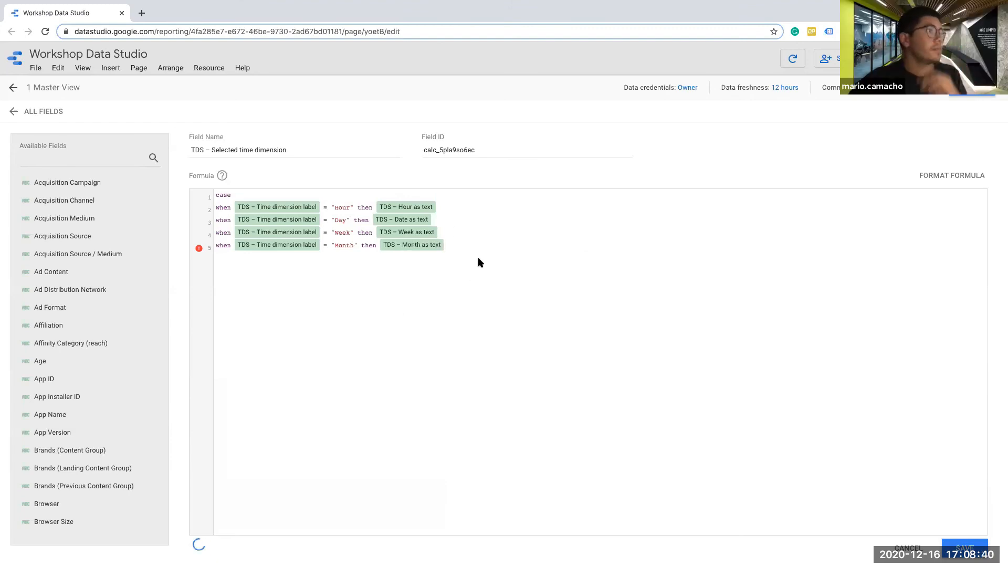
Step: Complete the CASE formula with end, save the calculated field, and return to the report page
key(Return)
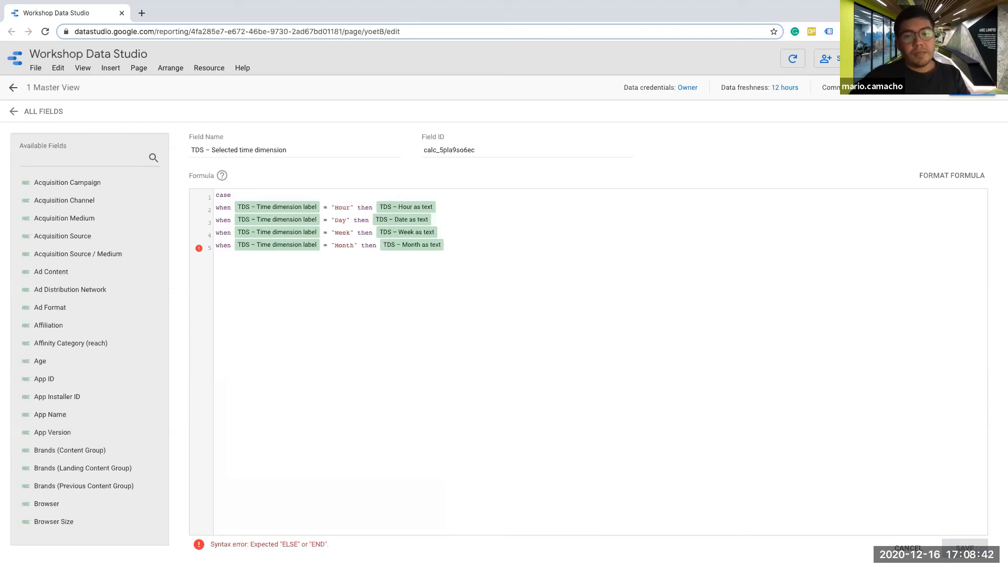
text(end)
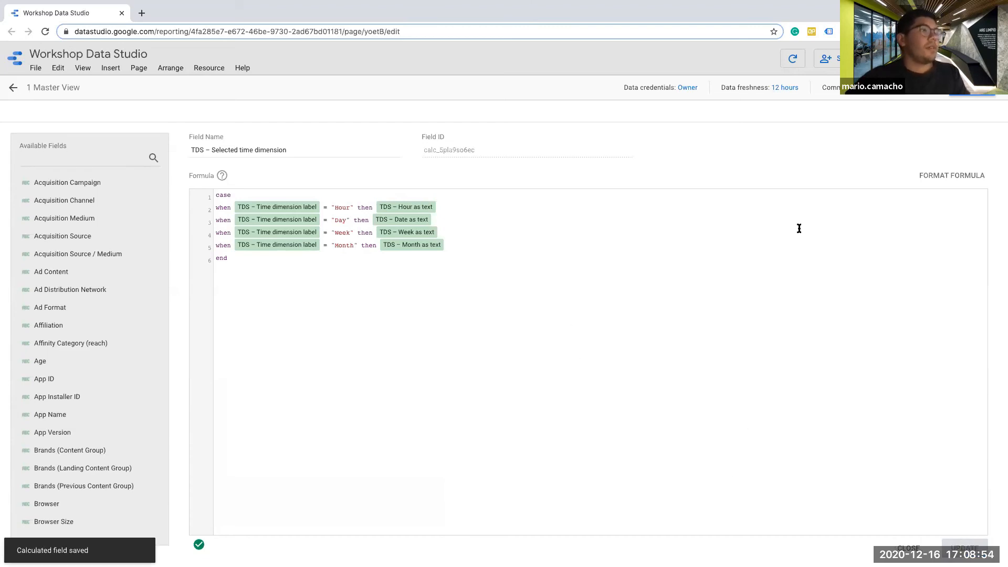
click(968, 99)
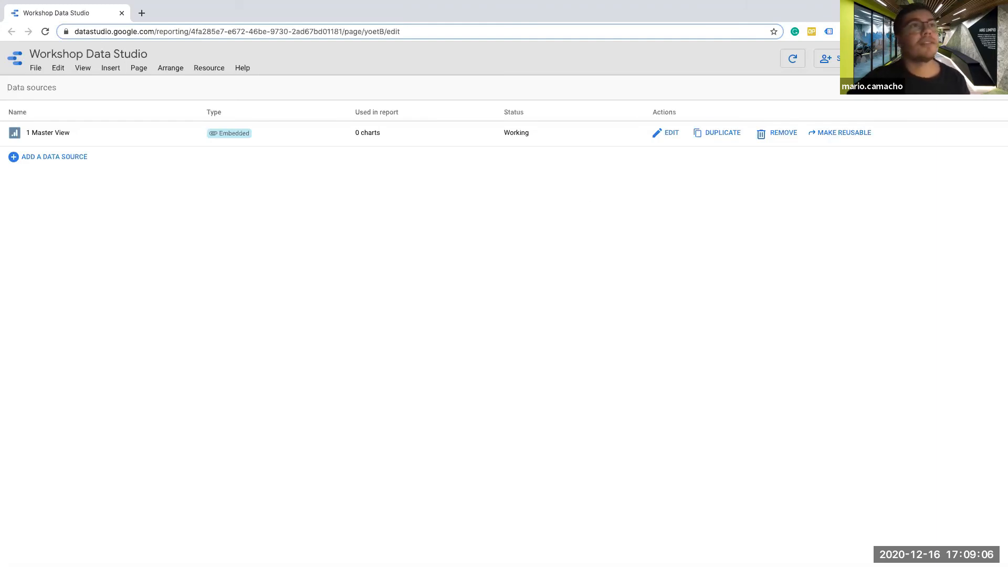
click(981, 88)
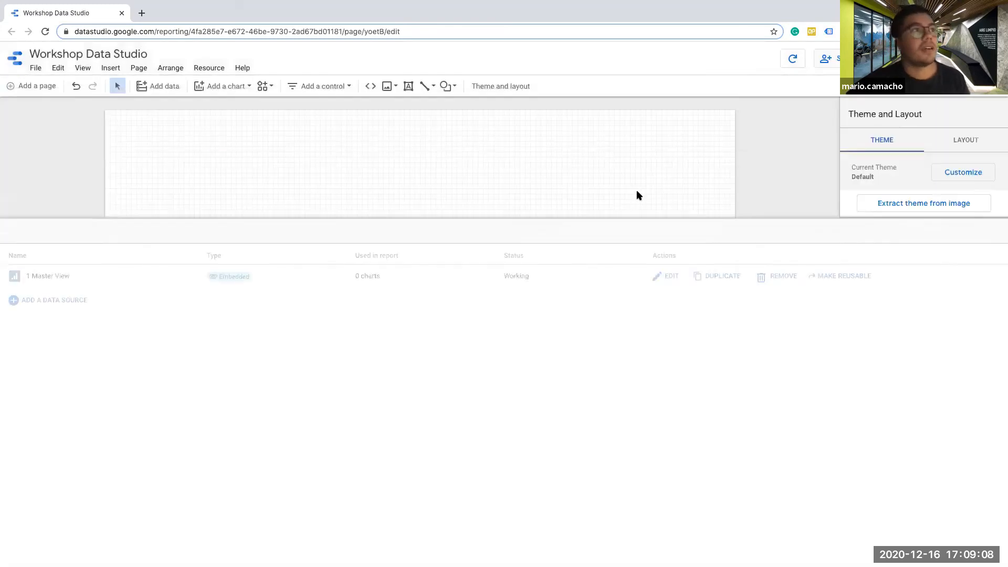
click(244, 90)
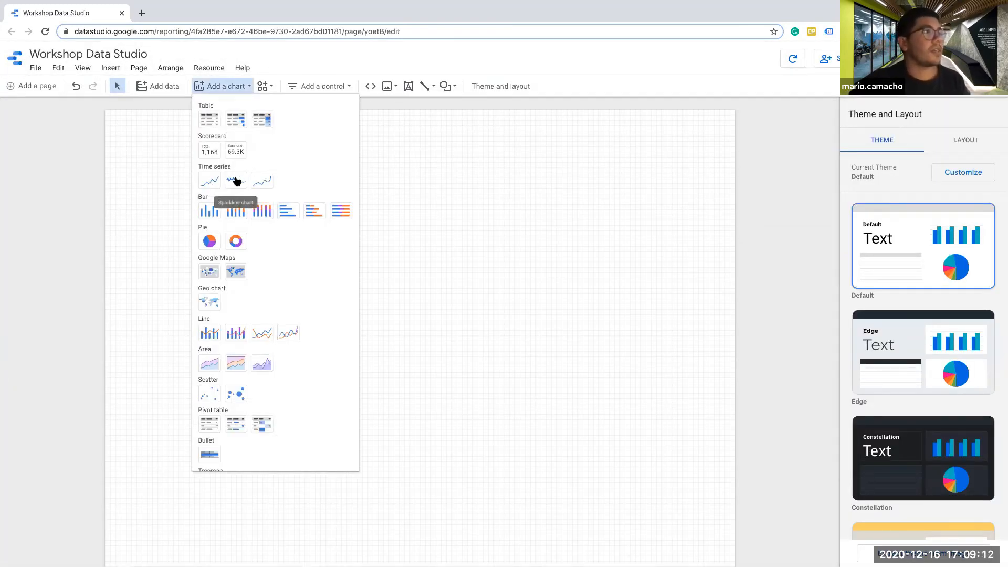
click(212, 184)
click(215, 196)
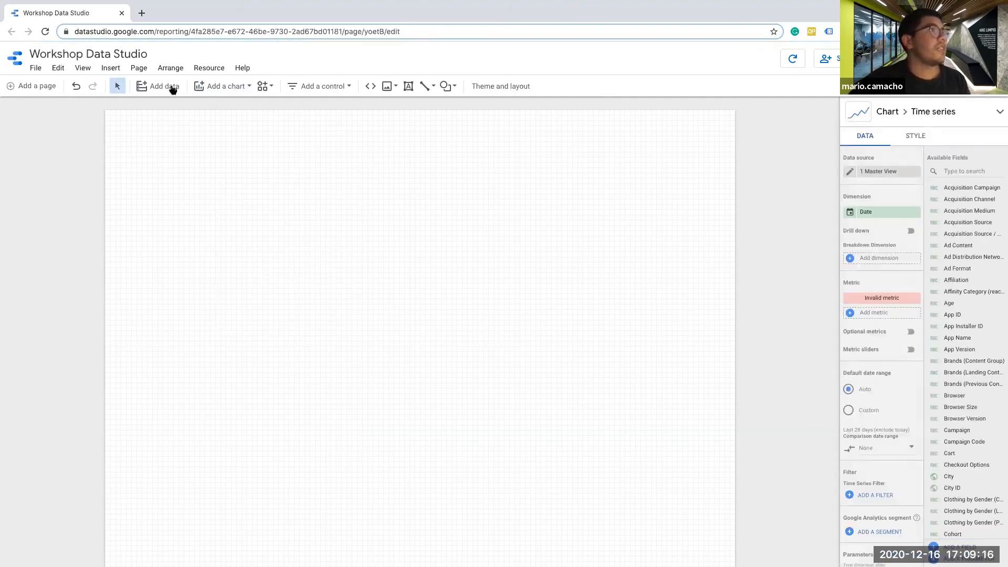
Step: Insert a line chart in the upper part of the blank page and widen it toward the right
click(221, 86)
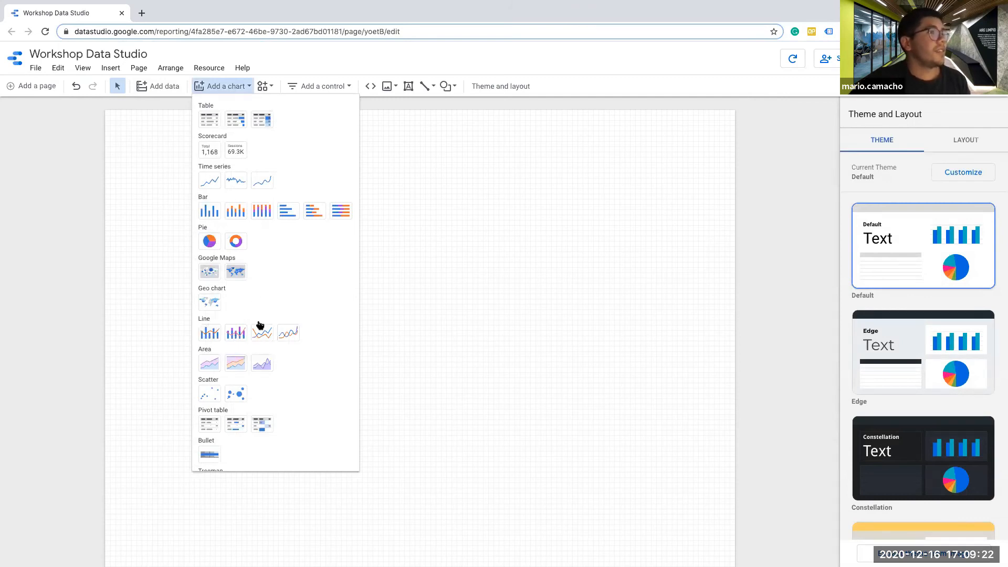
click(263, 339)
click(257, 176)
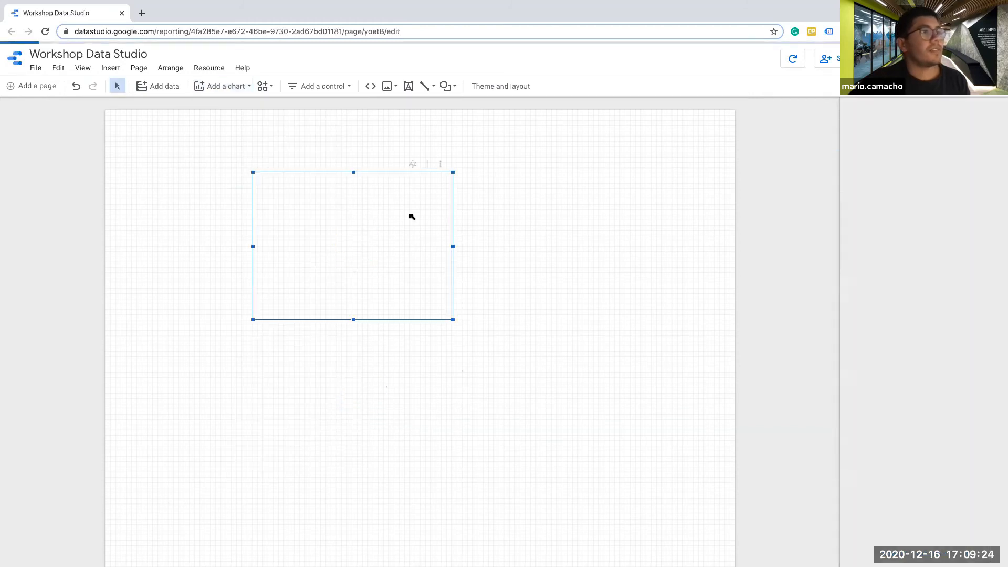
drag(453, 246, 527, 246)
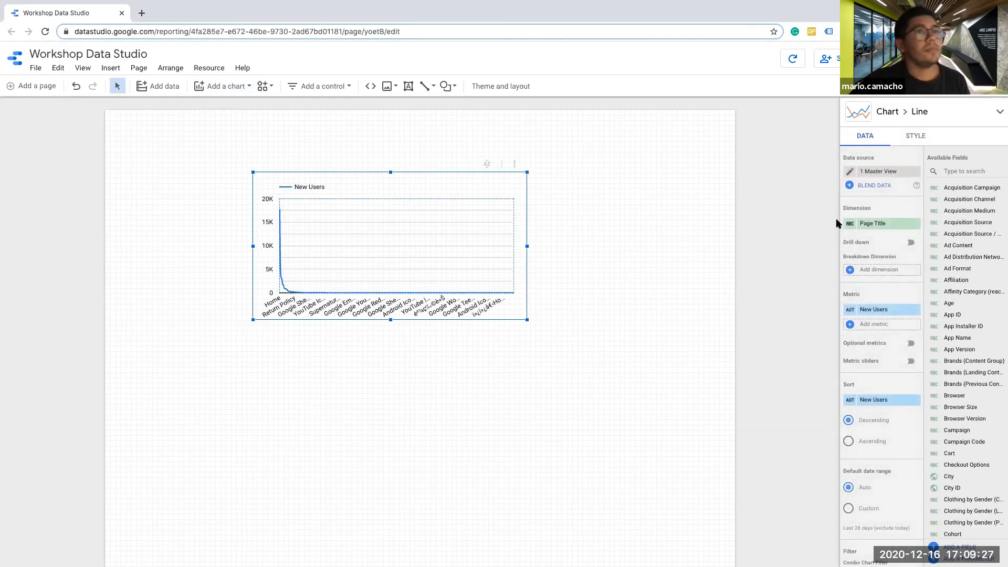
Step: Set the line chart's dimension to TDS – Selected time dimension and widen the chart further
click(874, 226)
text(tds)
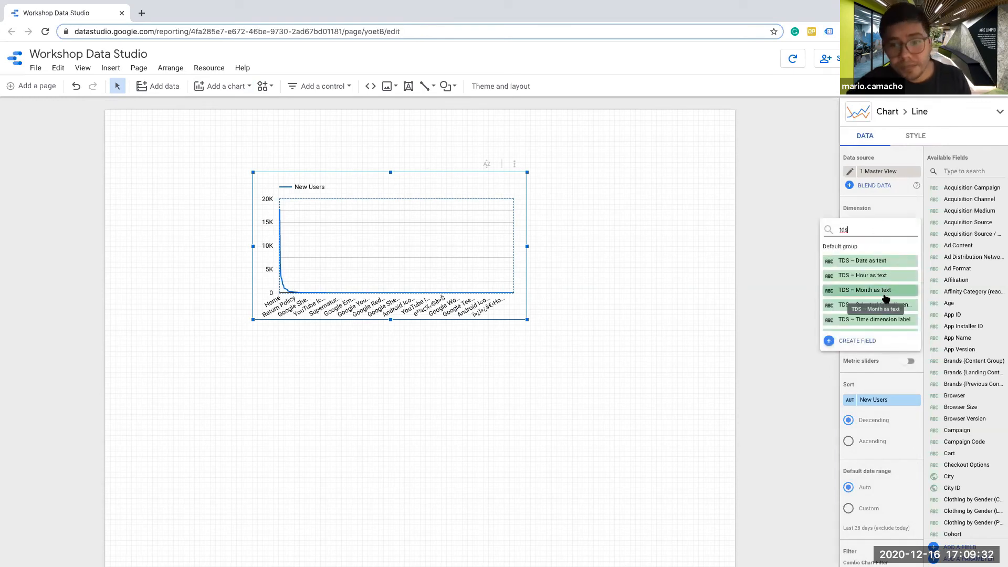
scroll(882, 292, down, 1)
click(882, 290)
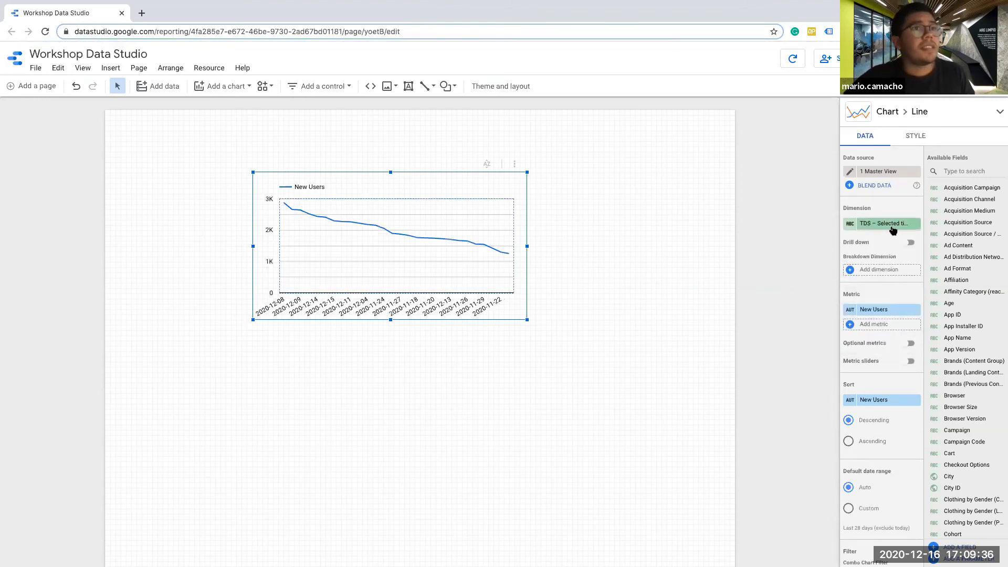
drag(528, 246, 611, 246)
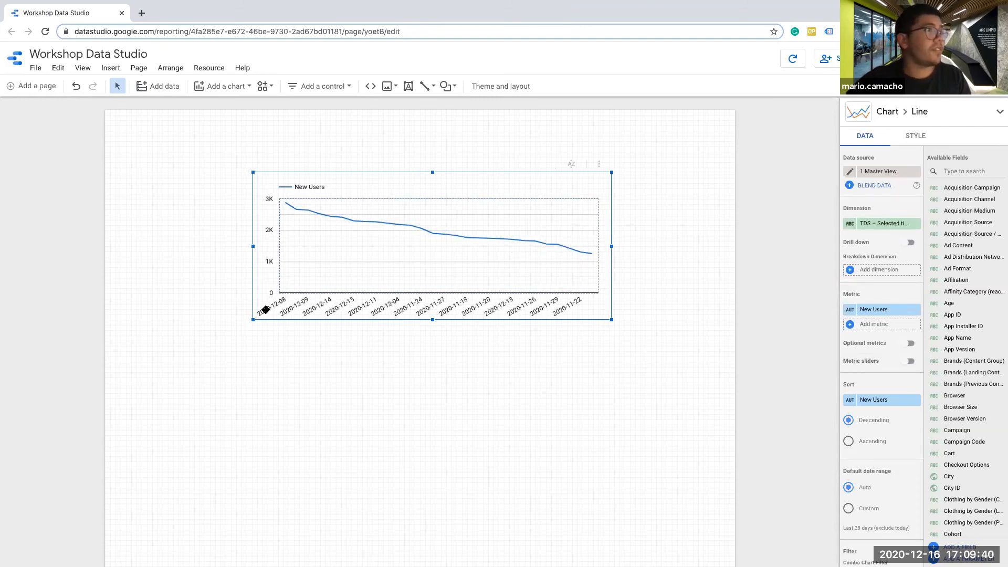
Step: Sort the line chart by TDS – Selected time dimension in ascending order and shift the chart slightly left on the page
scroll(856, 420, down, 1)
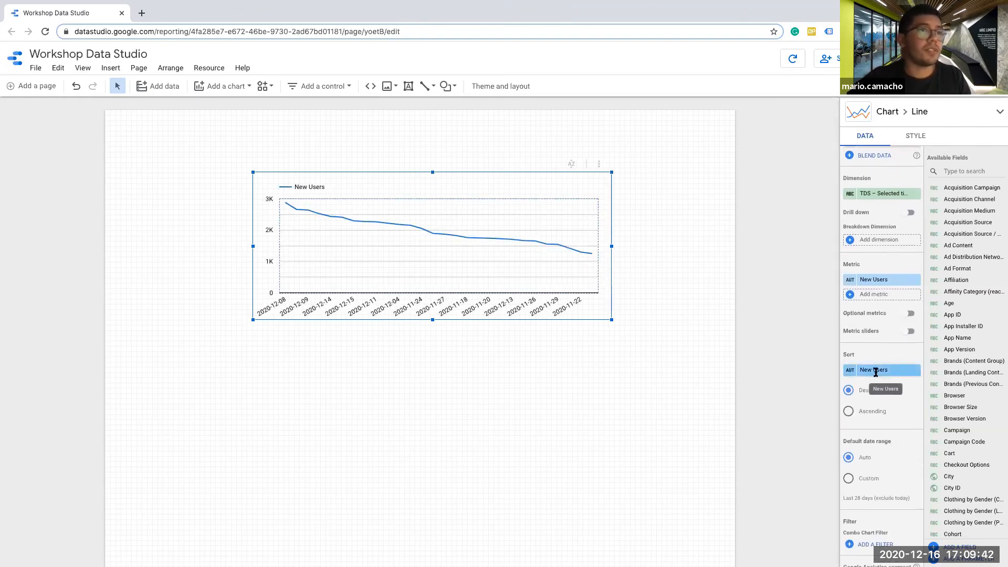
click(860, 370)
click(864, 425)
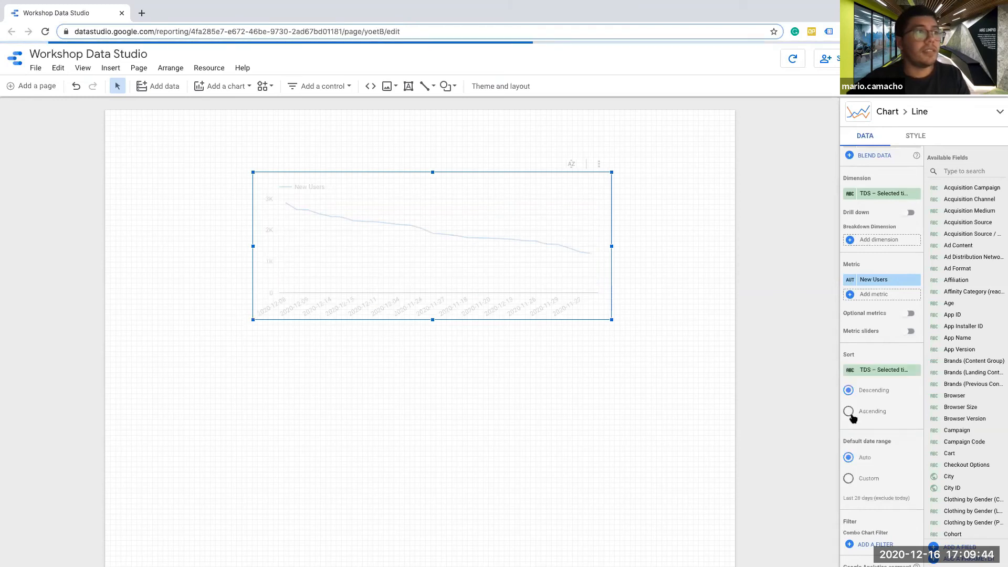
click(848, 412)
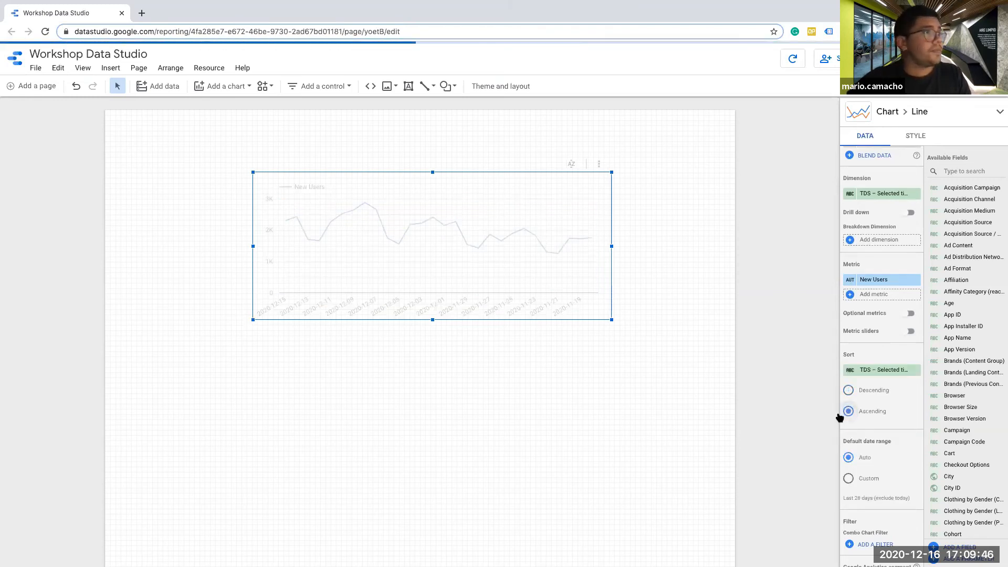
drag(549, 263, 525, 266)
Step: Add a date range control above the line chart in the page's upper-right corner
click(318, 86)
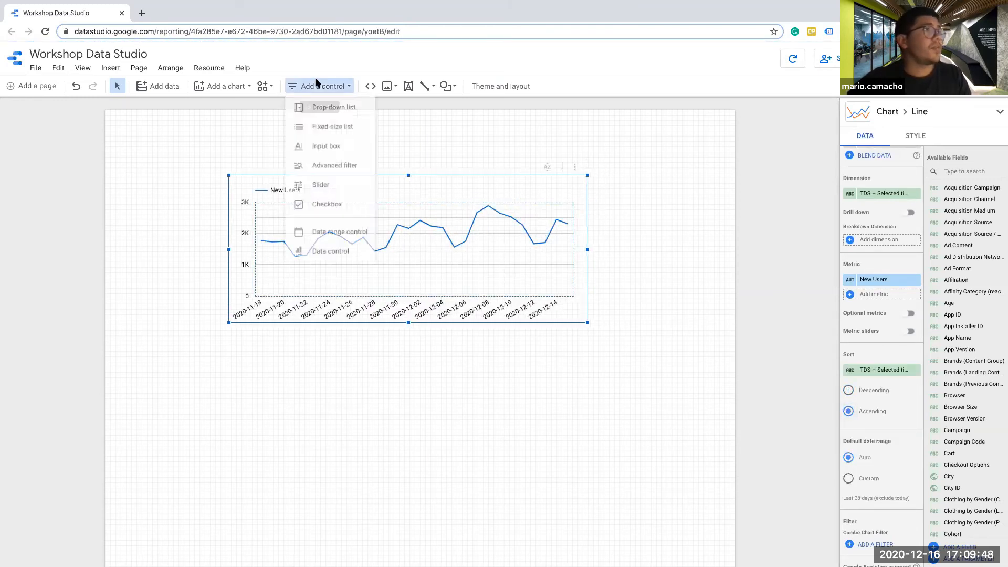
click(342, 247)
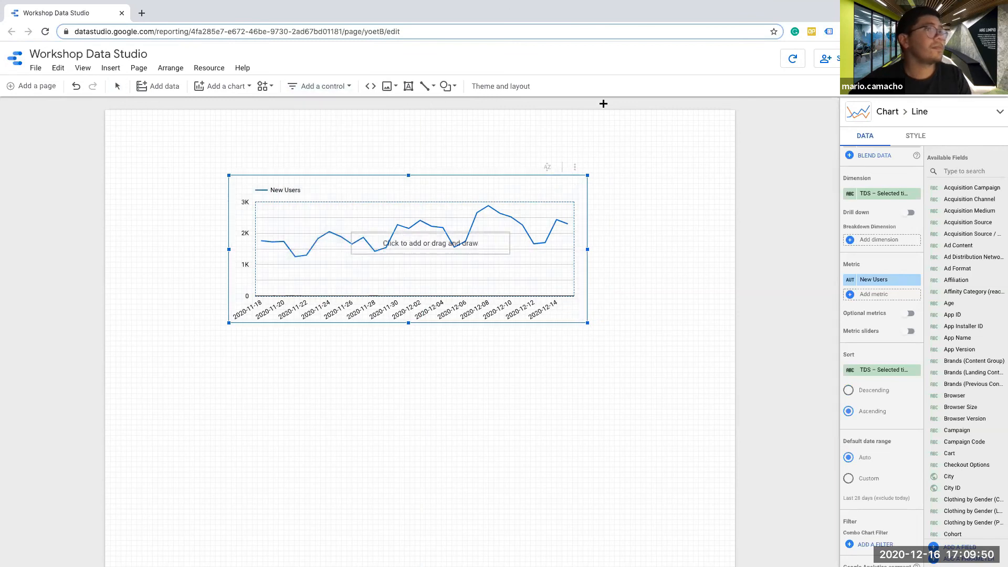
click(571, 127)
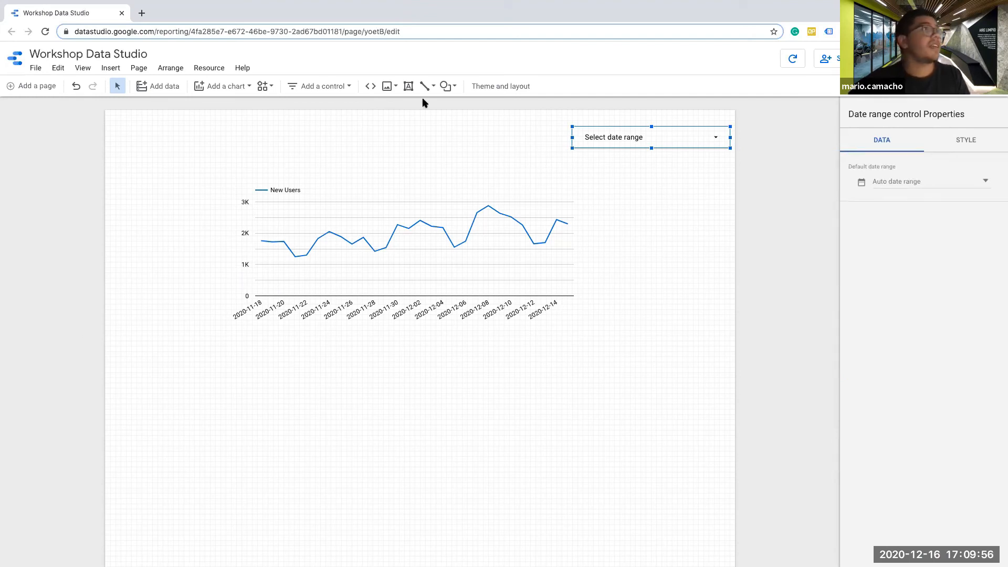
Step: Add a slider control on the page below the line chart
click(309, 87)
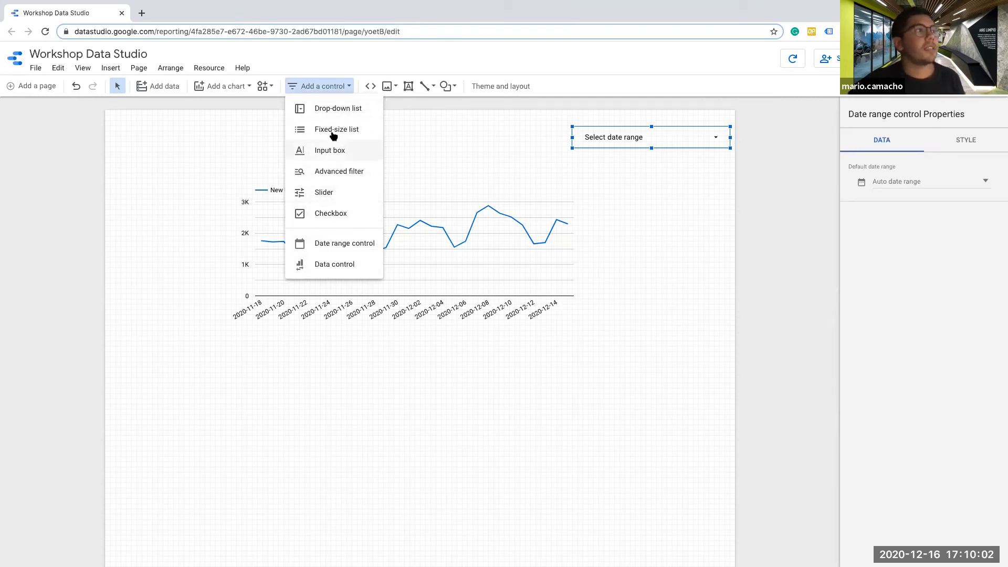
click(328, 194)
click(289, 371)
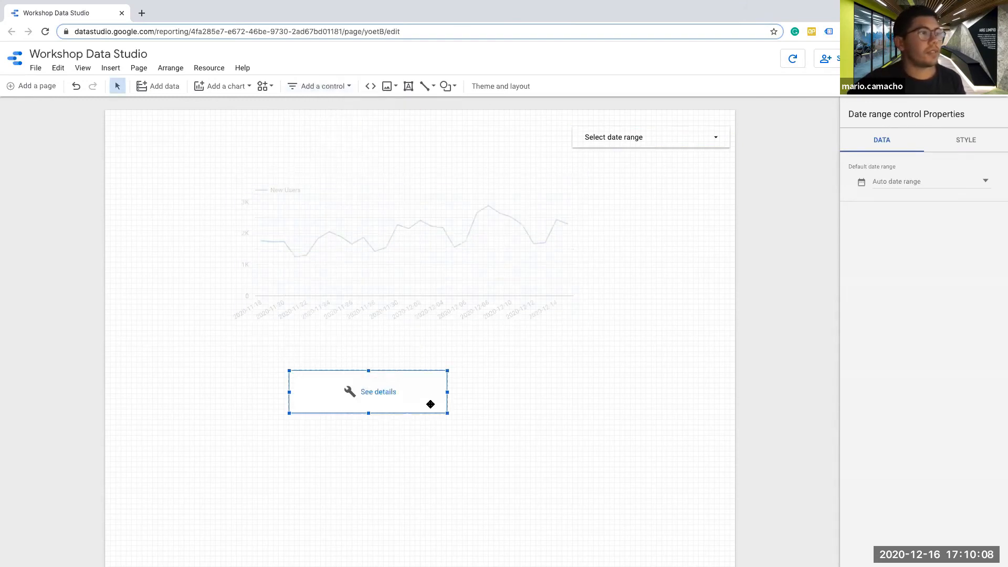
Step: Widen the slider control on both sides and set its control field to the Time dimension slider parameter
drag(447, 392, 556, 393)
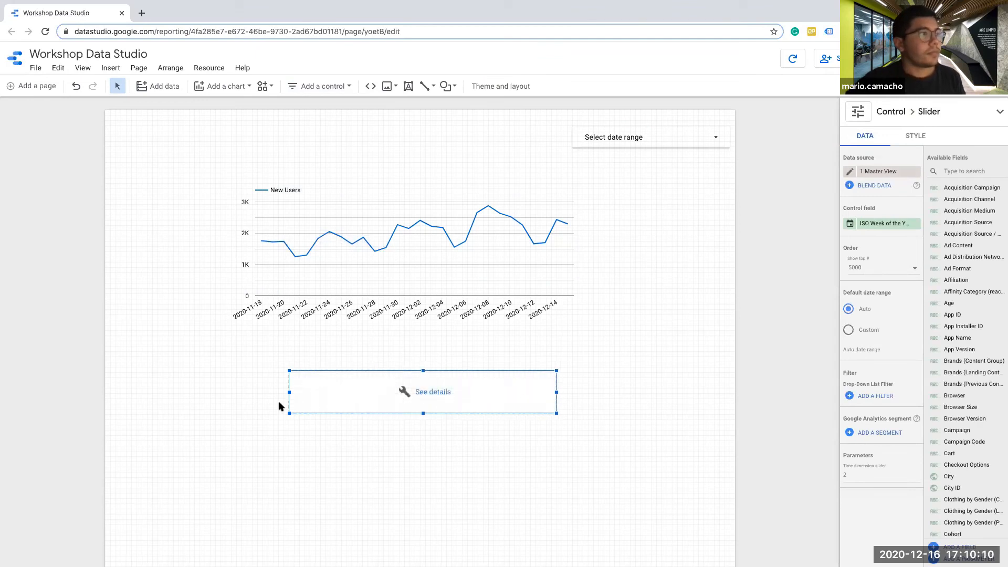
drag(289, 392, 209, 392)
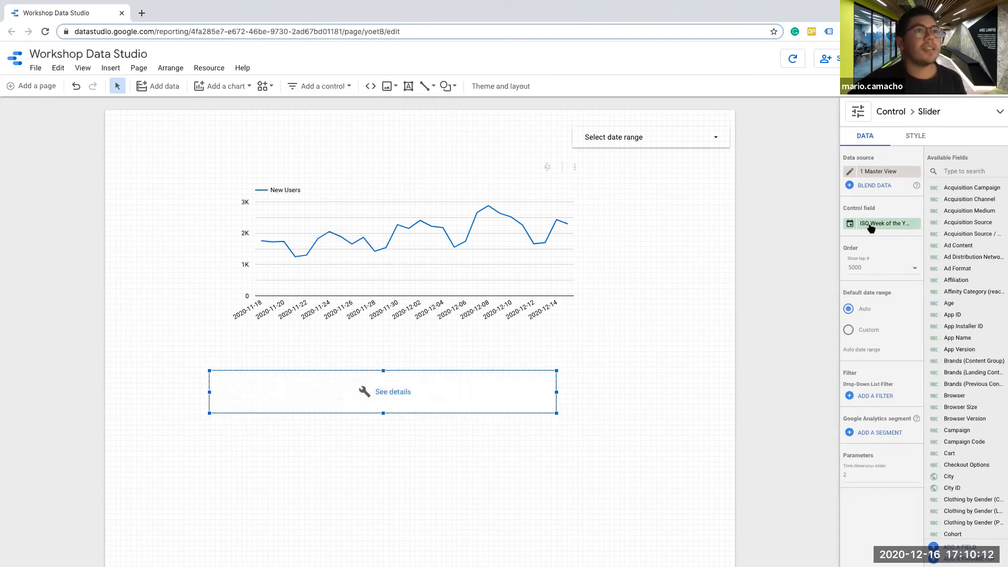
click(892, 223)
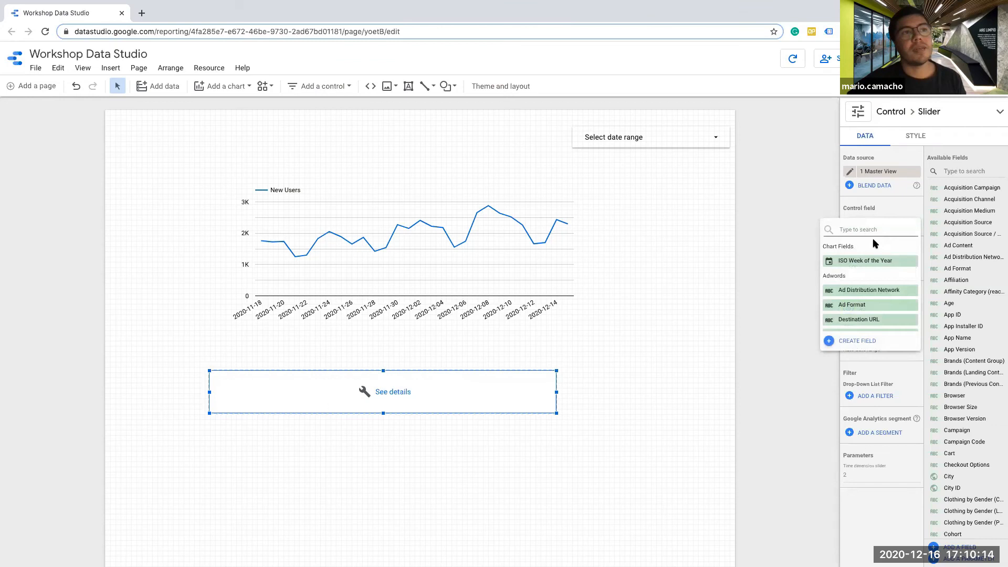
text(time d)
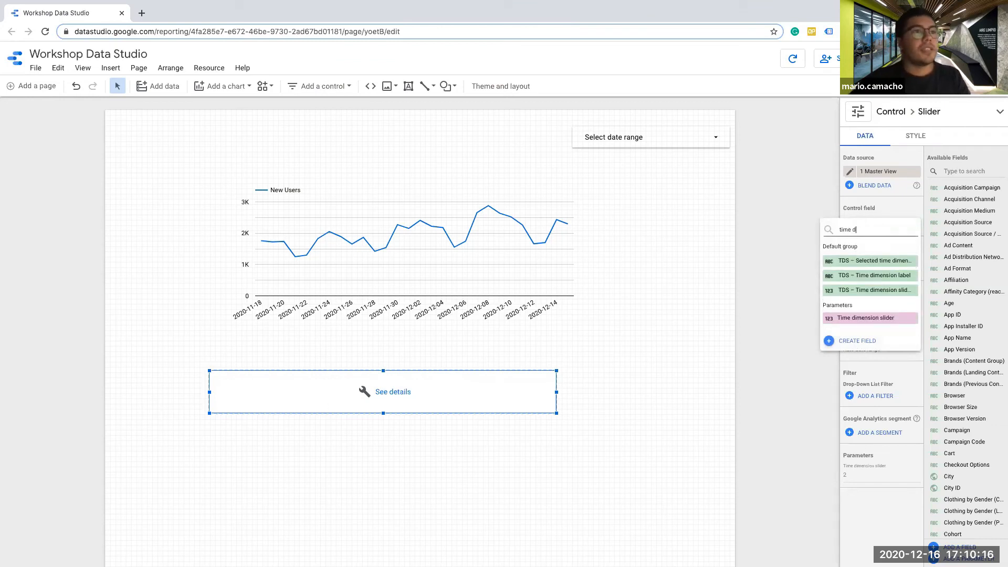
click(866, 318)
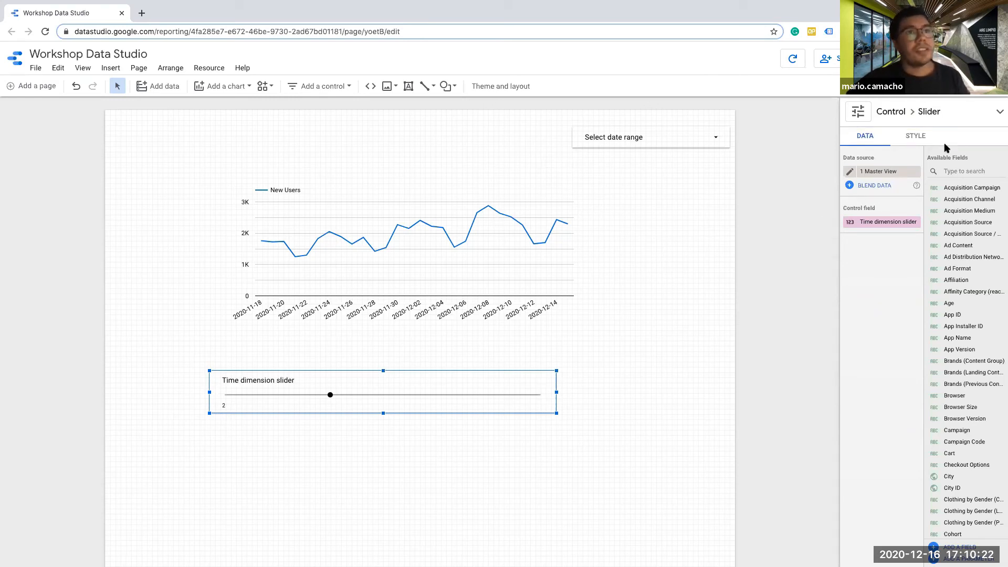
Step: Hide the slider control's label and set its snapping step size to 1
click(916, 137)
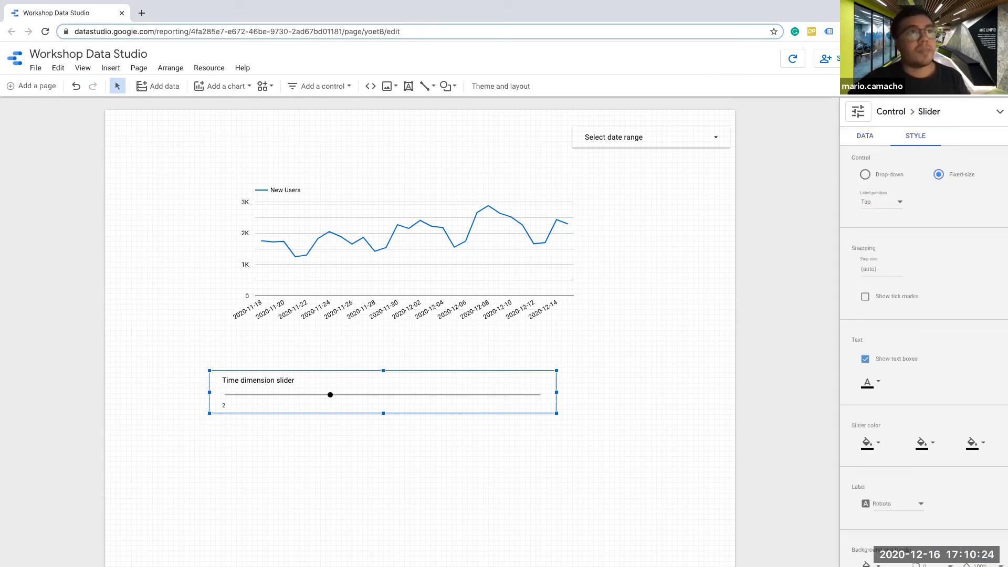
click(884, 206)
click(874, 253)
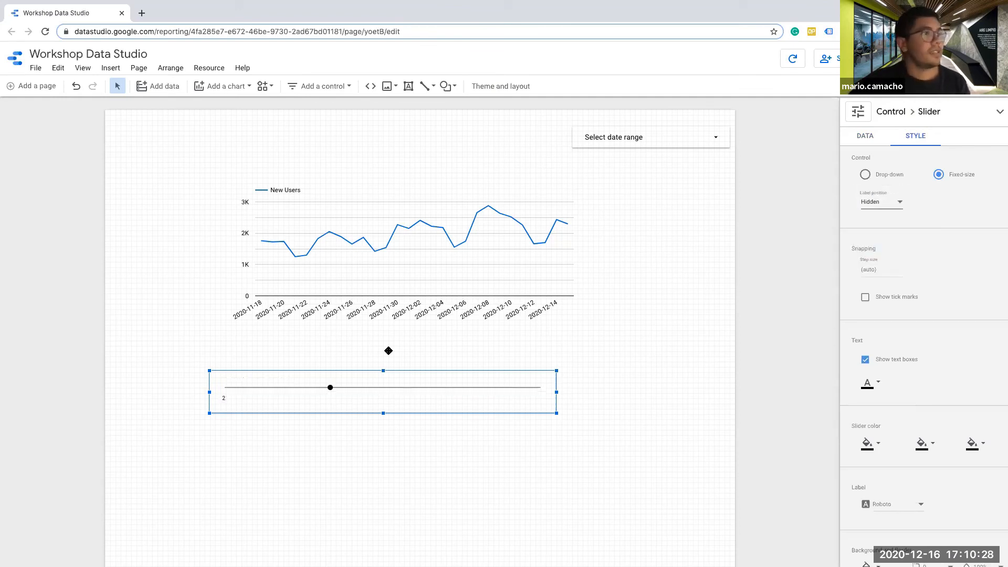
click(876, 269)
click(800, 318)
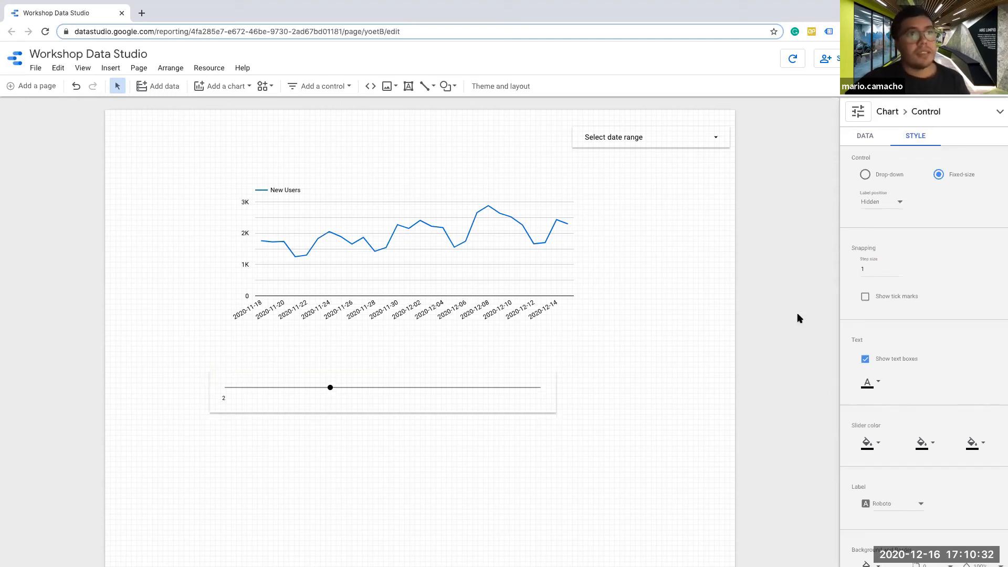
click(966, 139)
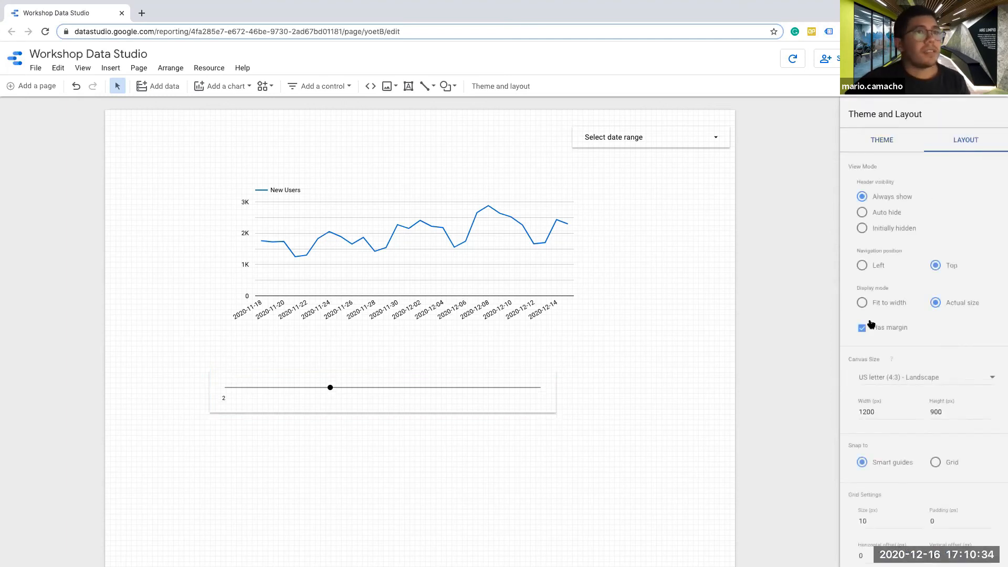
click(888, 139)
click(951, 144)
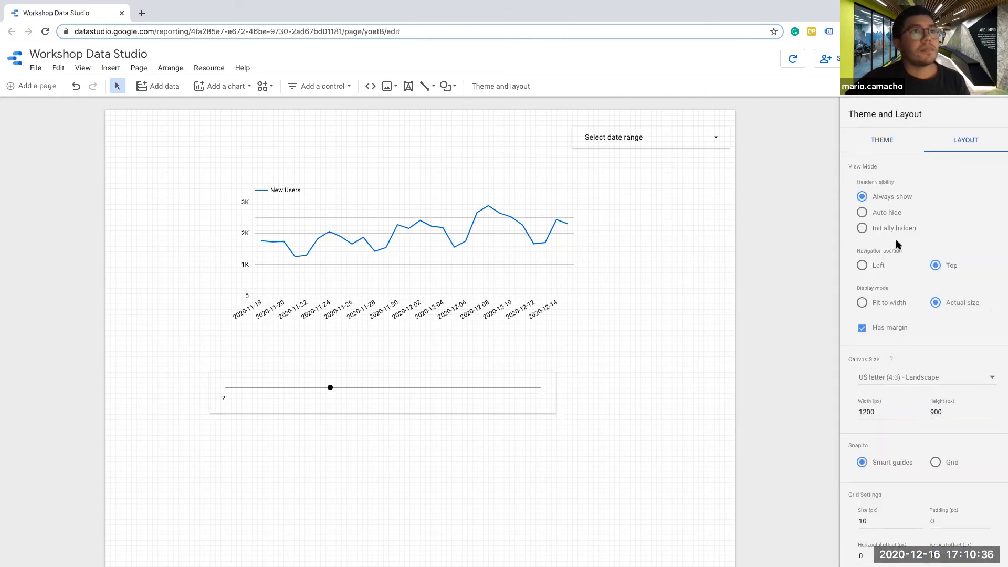
scroll(891, 313, down, 2)
scroll(892, 320, up, 2)
click(879, 137)
scroll(882, 247, down, 3)
scroll(882, 210, up, 3)
click(450, 377)
click(916, 138)
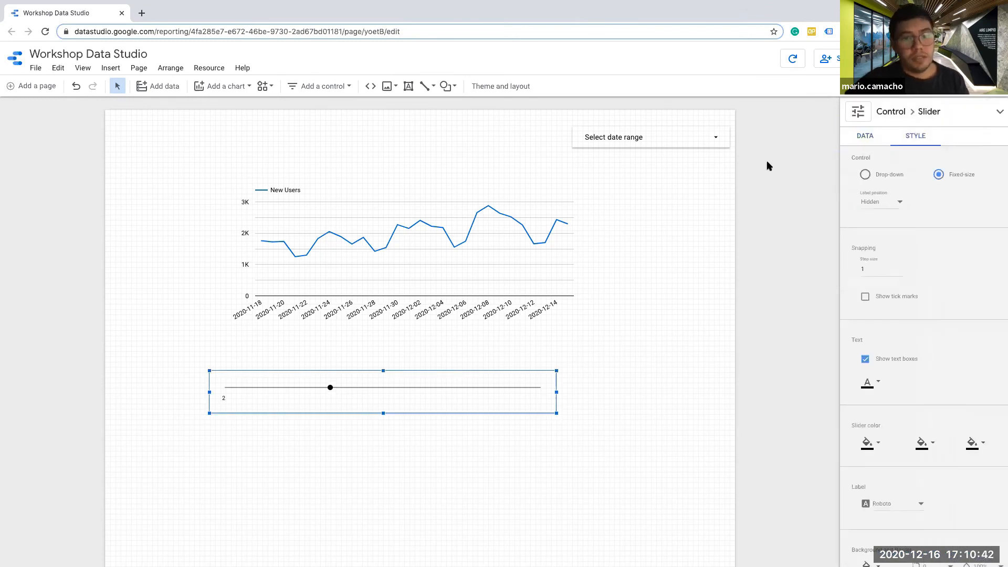
scroll(884, 309, down, 2)
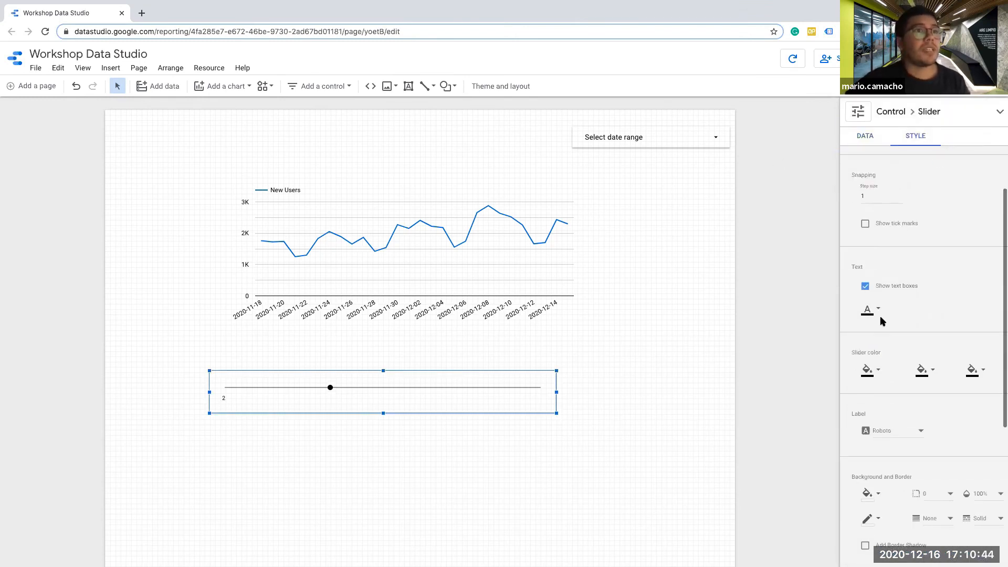
scroll(880, 315, down, 3)
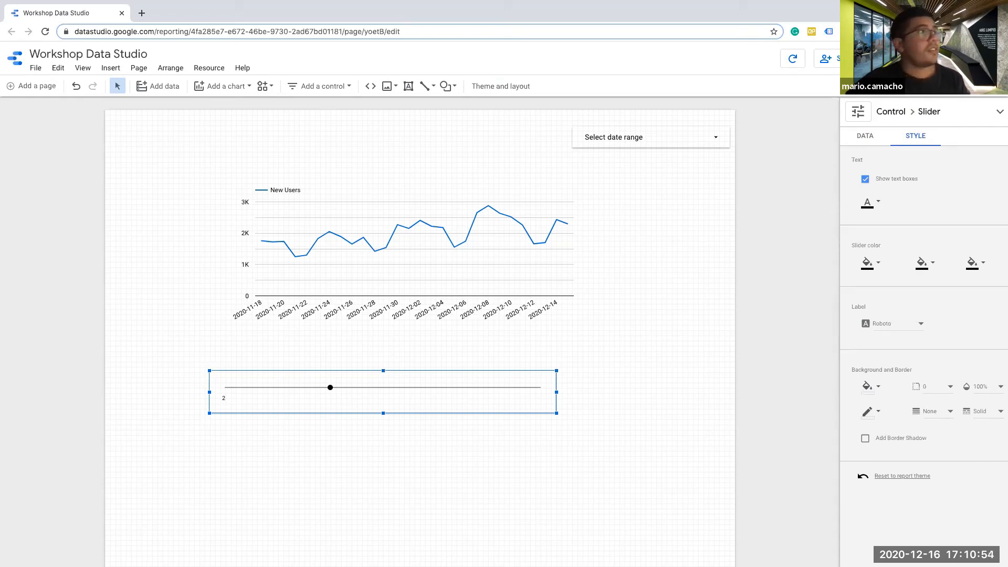
Step: Add a table beside the slider with TDS – Time dimension label as its dimension
click(212, 87)
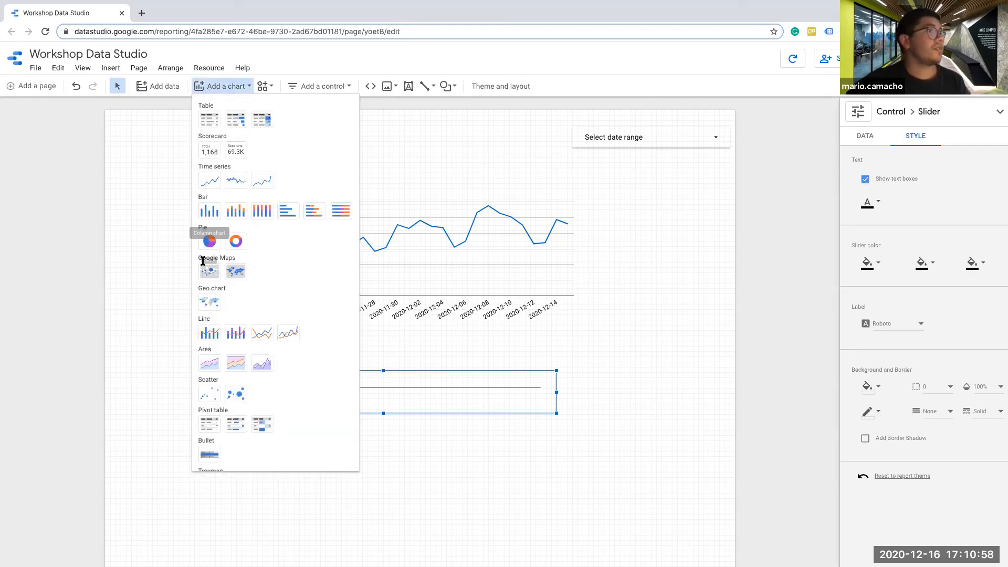
click(209, 119)
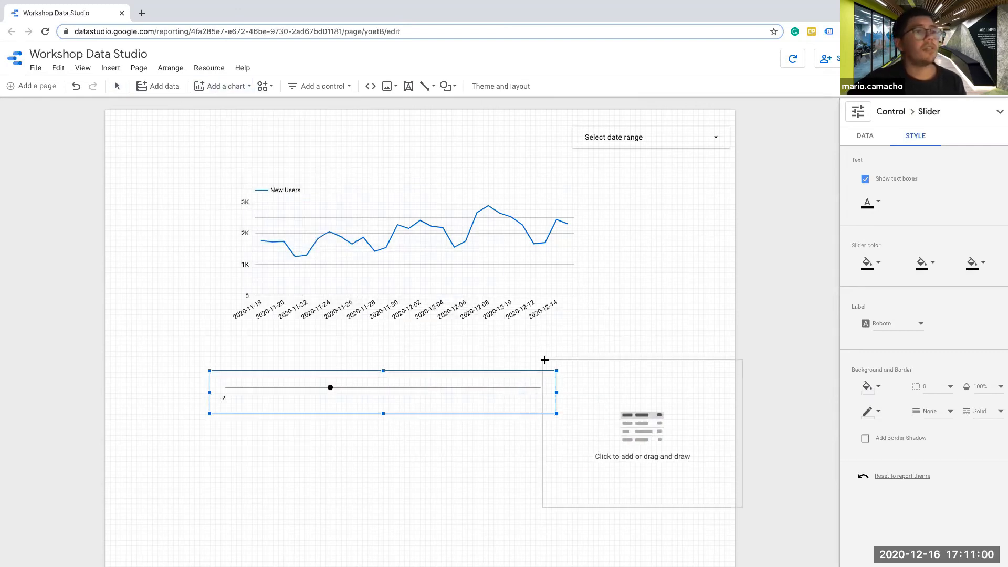
click(586, 378)
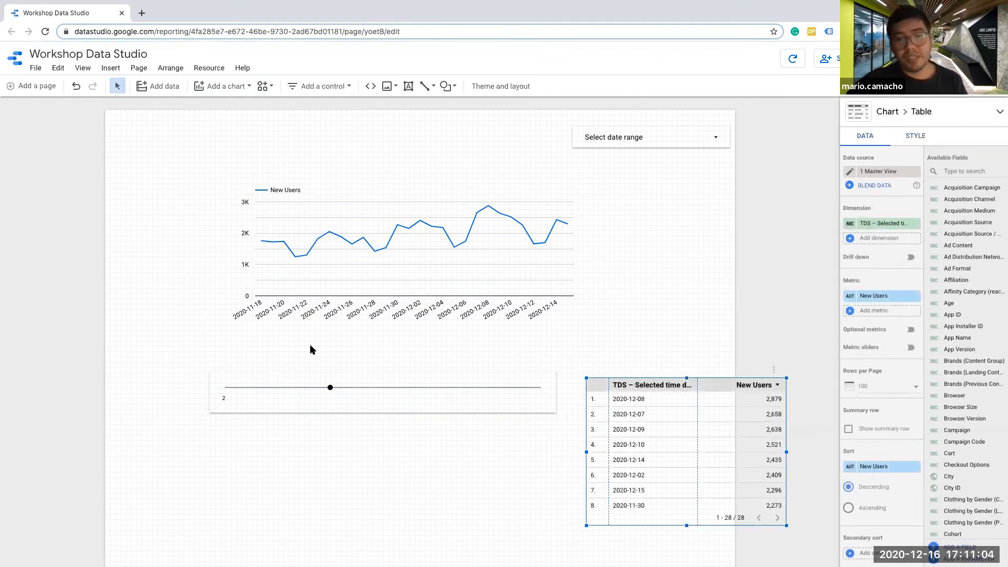
click(892, 223)
text(tim)
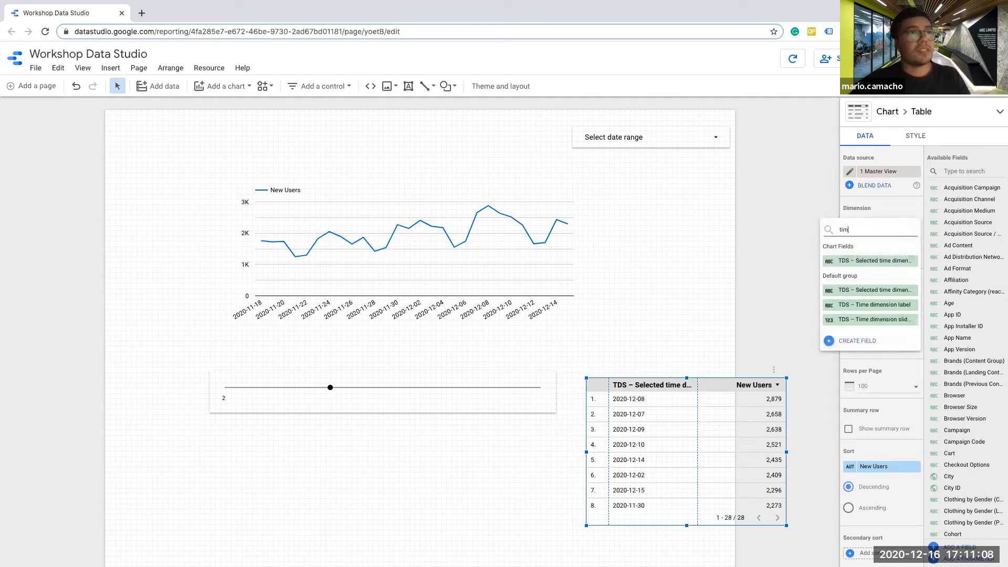
click(874, 305)
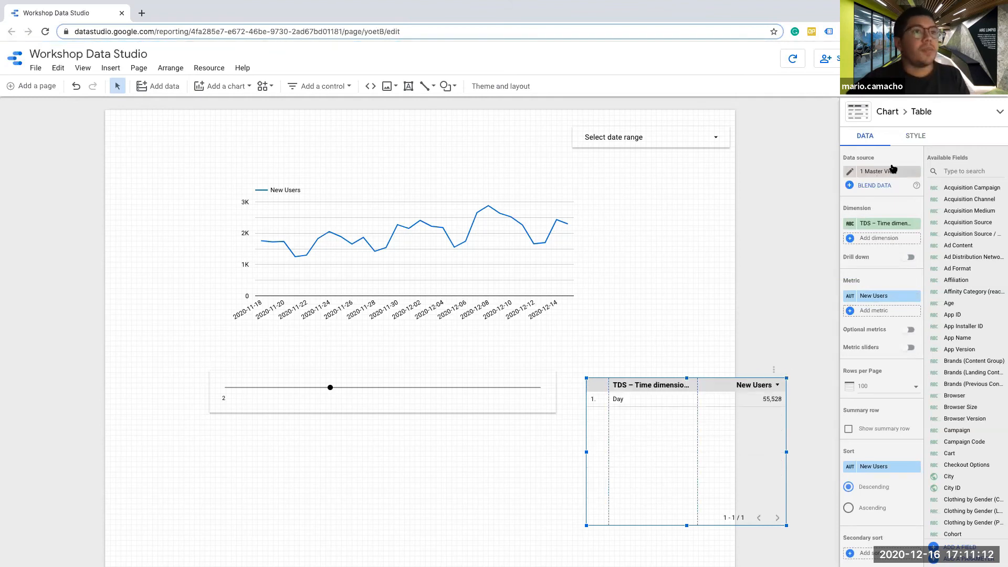
Step: Turn off the header, row numbers and pagination of the time dimension label table
click(915, 136)
click(864, 238)
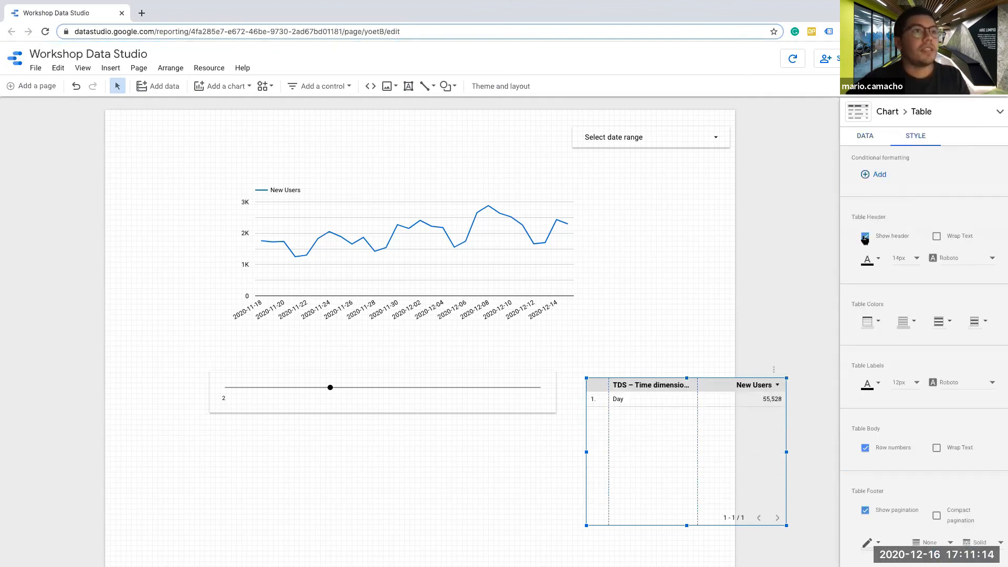
scroll(863, 294, down, 2)
click(865, 306)
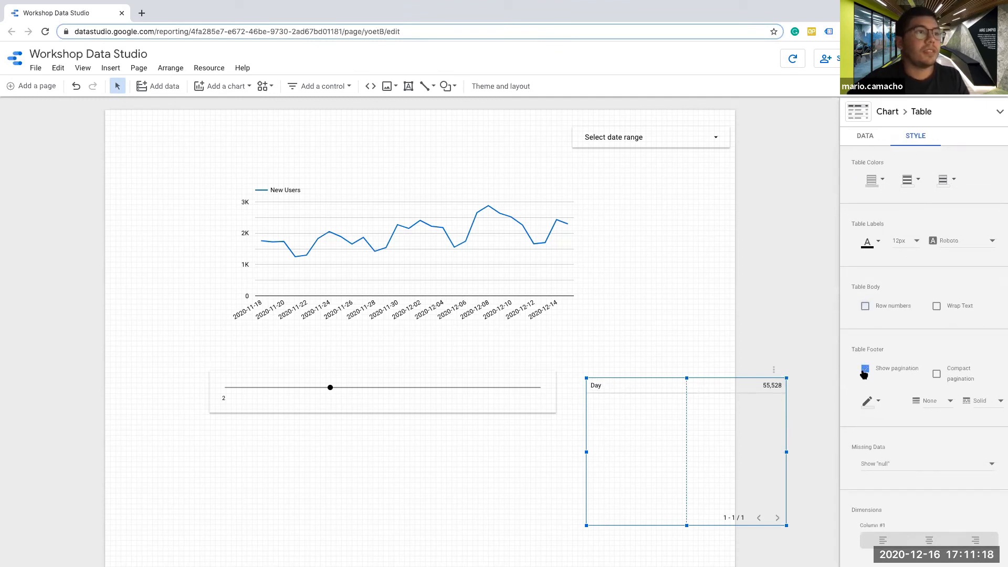
click(865, 369)
Step: Remove the New Users metric from the table beside the slider
click(882, 134)
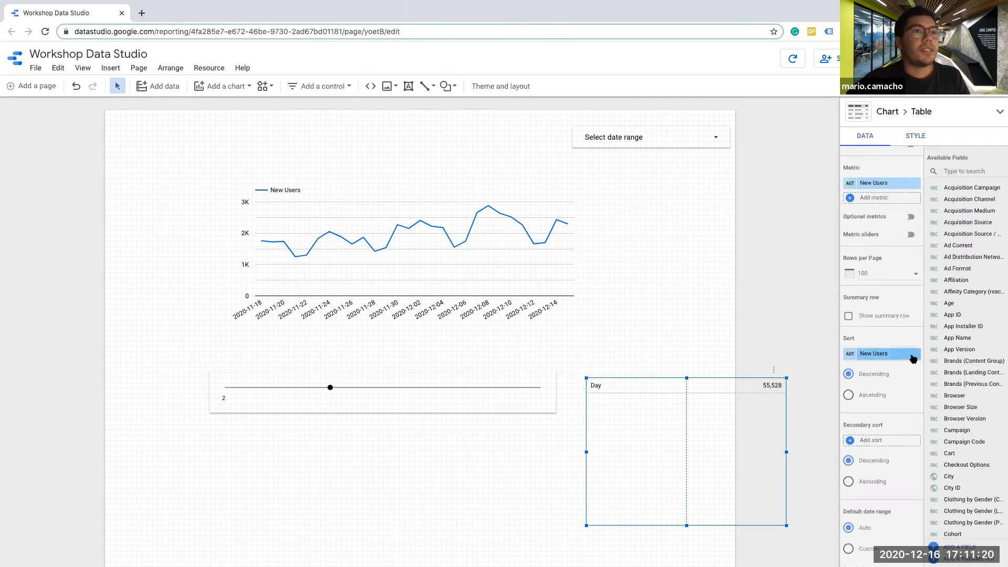
scroll(867, 245, up, 1)
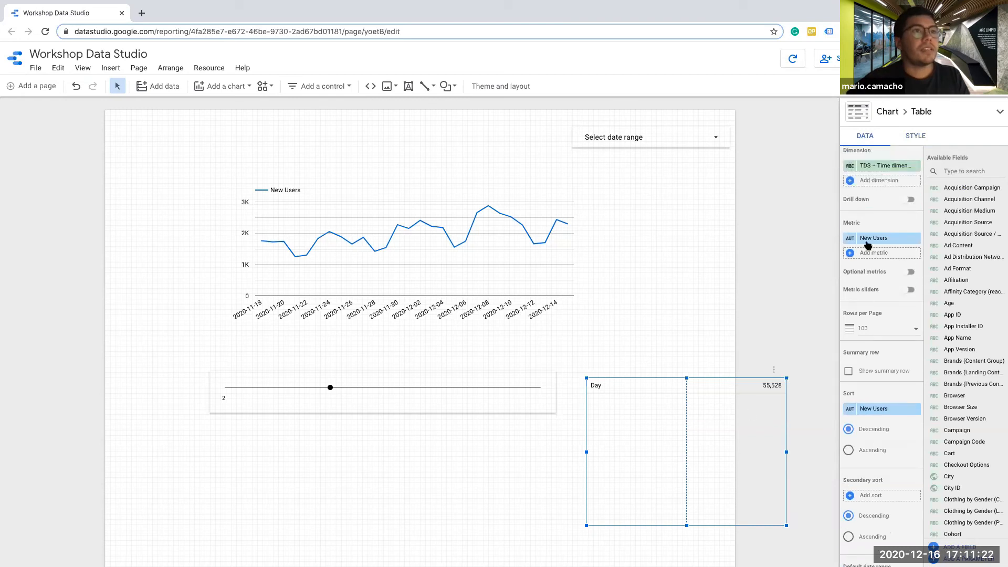
click(850, 238)
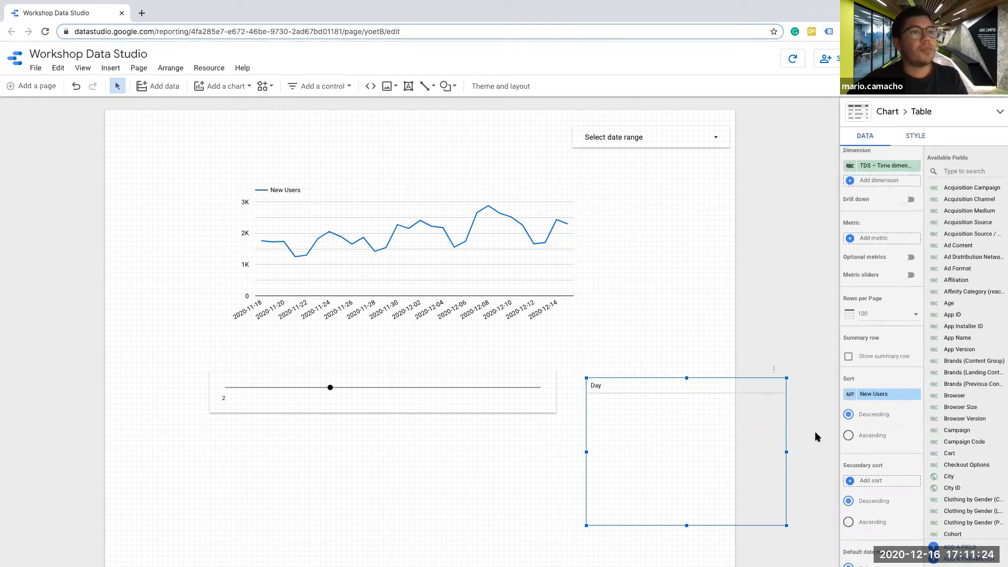
Step: Set the table's label font size to 18px and shrink the table to a small box around its text
click(914, 145)
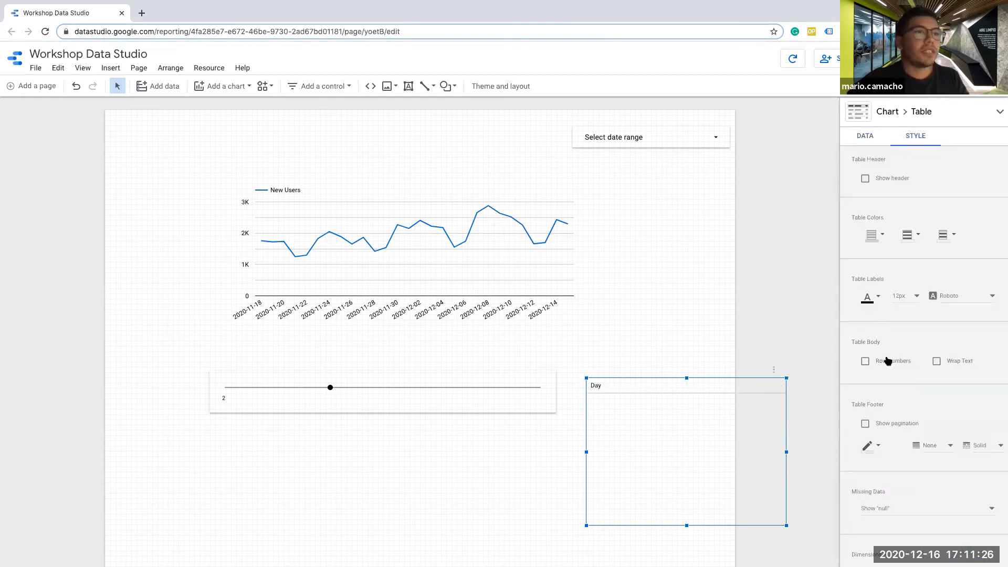
click(906, 297)
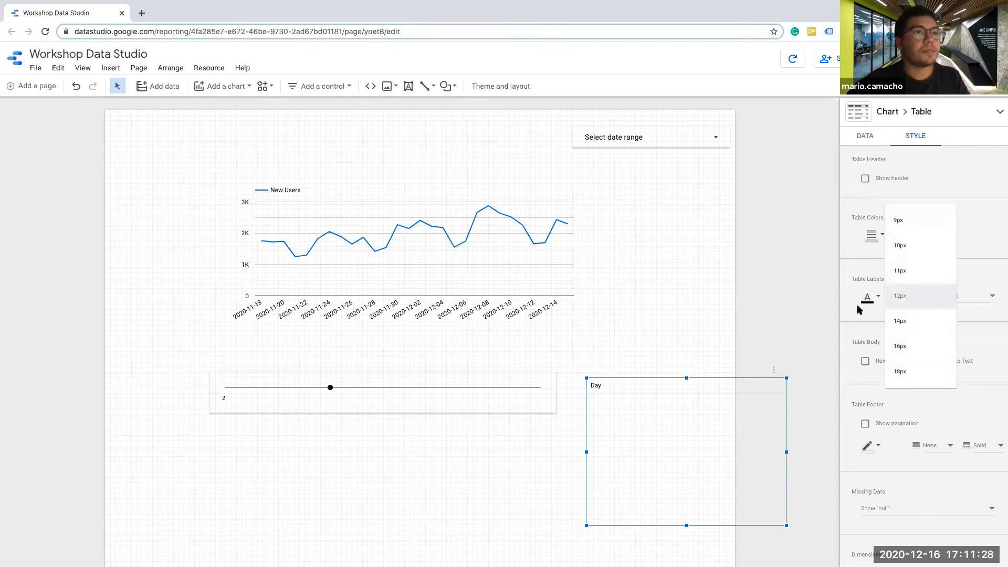
click(899, 371)
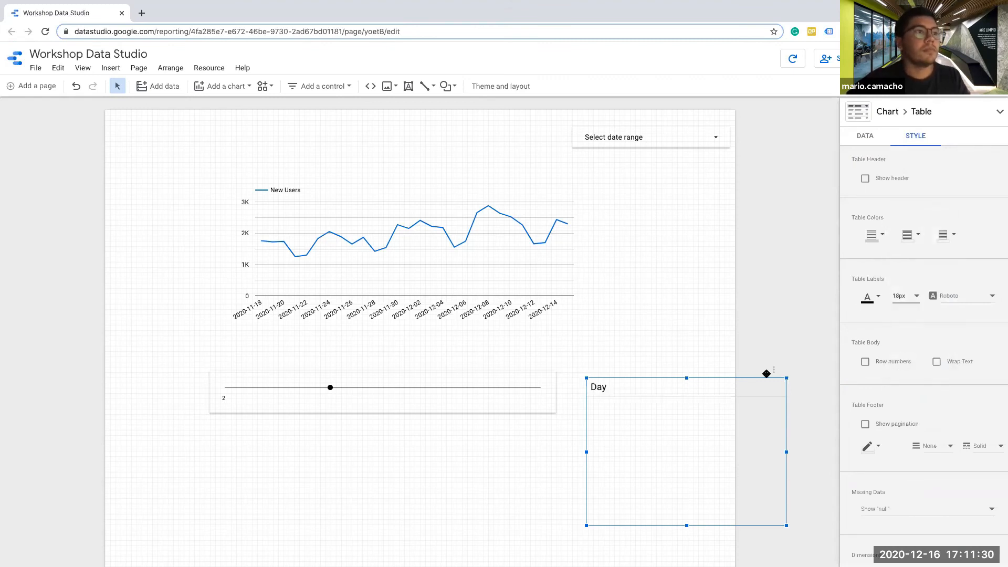
drag(786, 452, 638, 453)
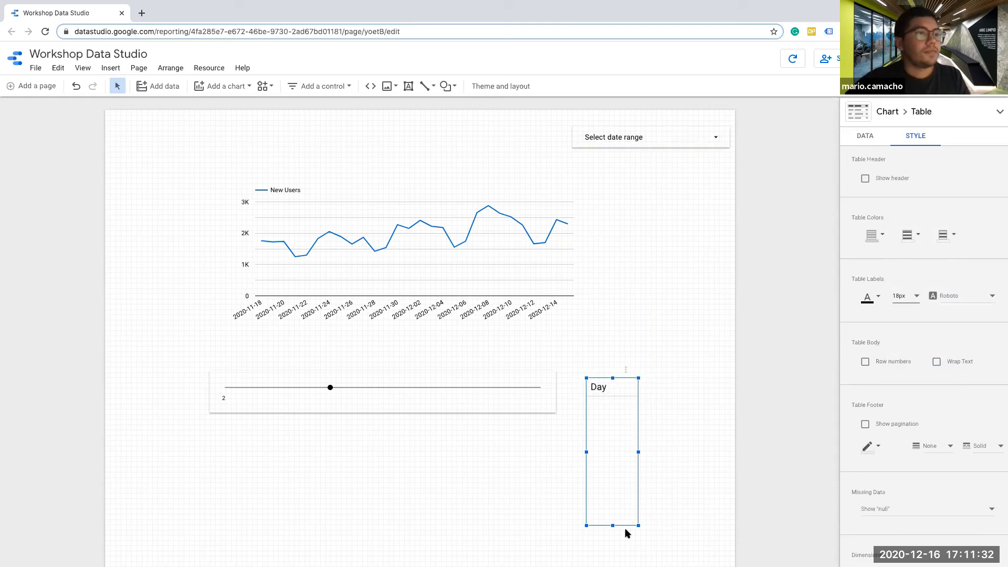
drag(612, 525, 613, 442)
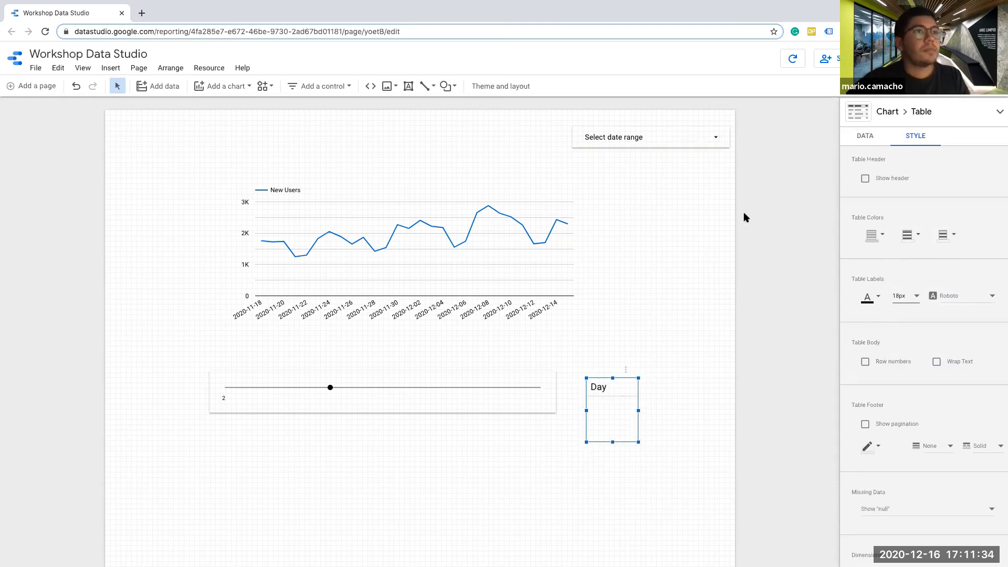
Step: Make the table's cell borders transparent and move the table closer to the slider, level with it
click(884, 236)
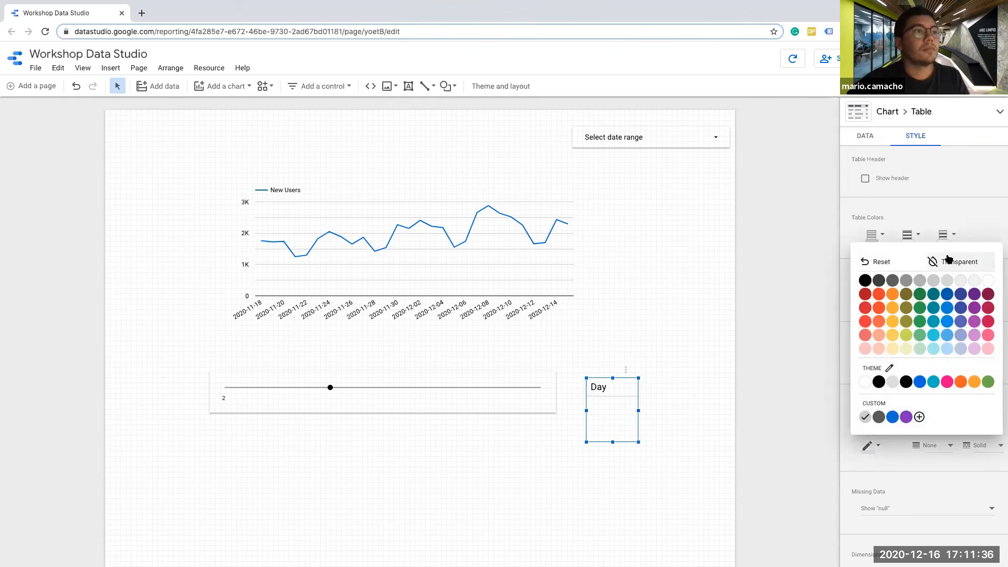
click(948, 260)
drag(604, 406, 590, 409)
click(602, 506)
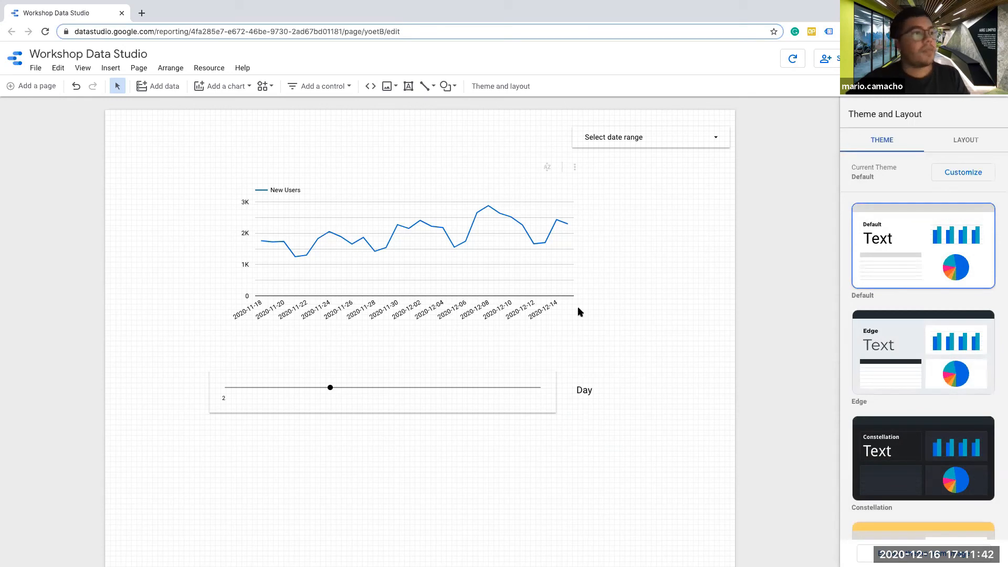
click(577, 390)
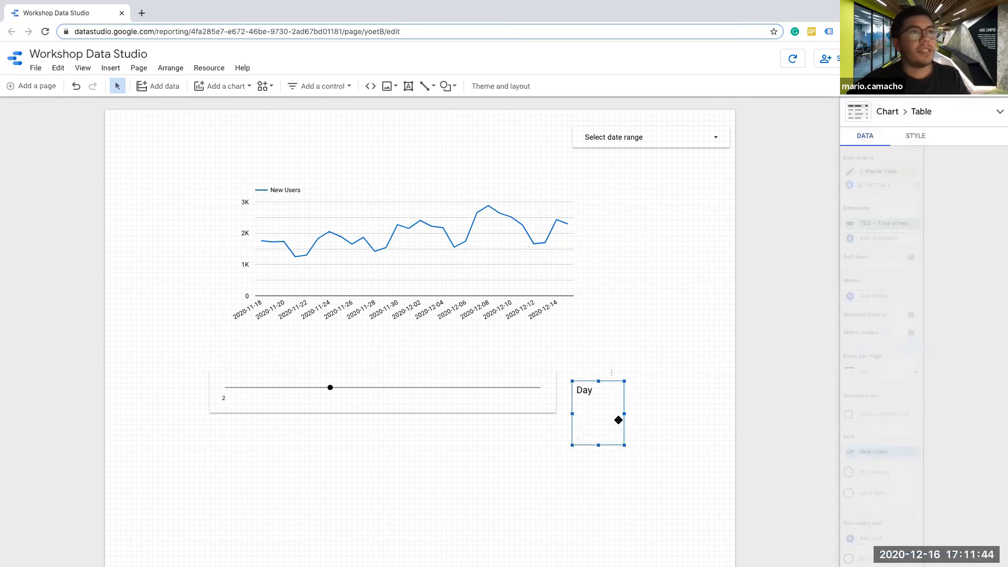
click(666, 393)
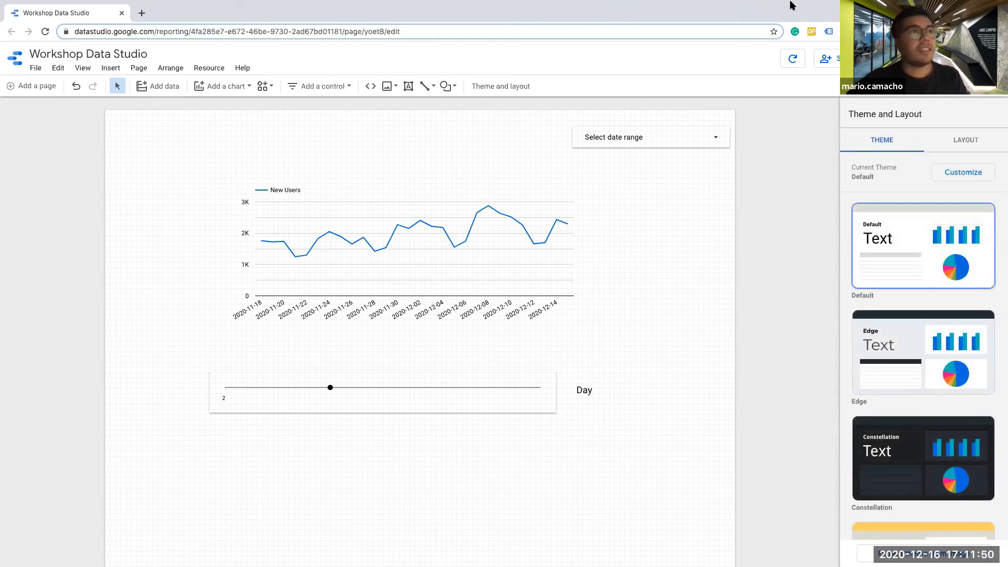
Step: Preview the report and switch the slider through hour, day, week and month to check the chart and label
click(913, 58)
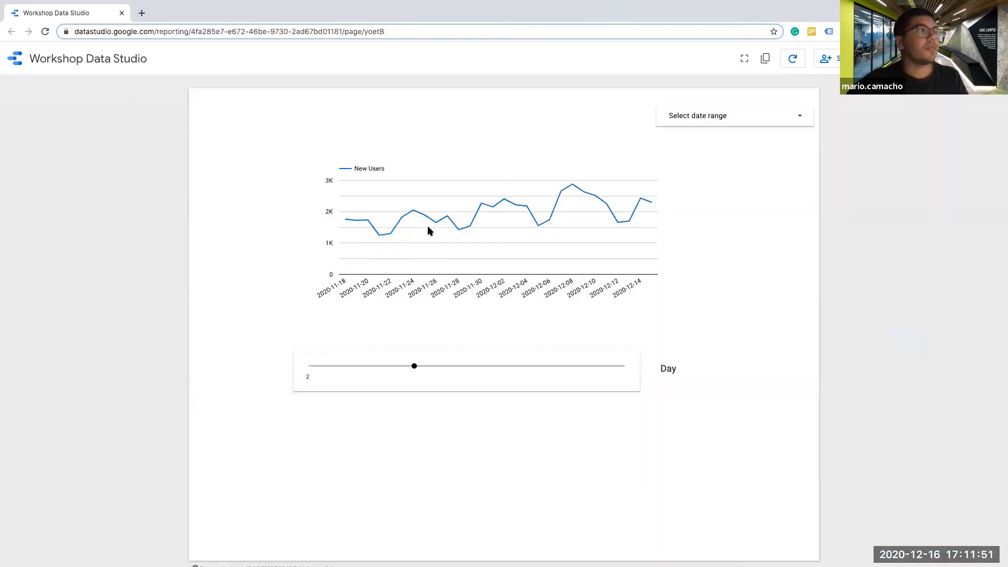
click(310, 368)
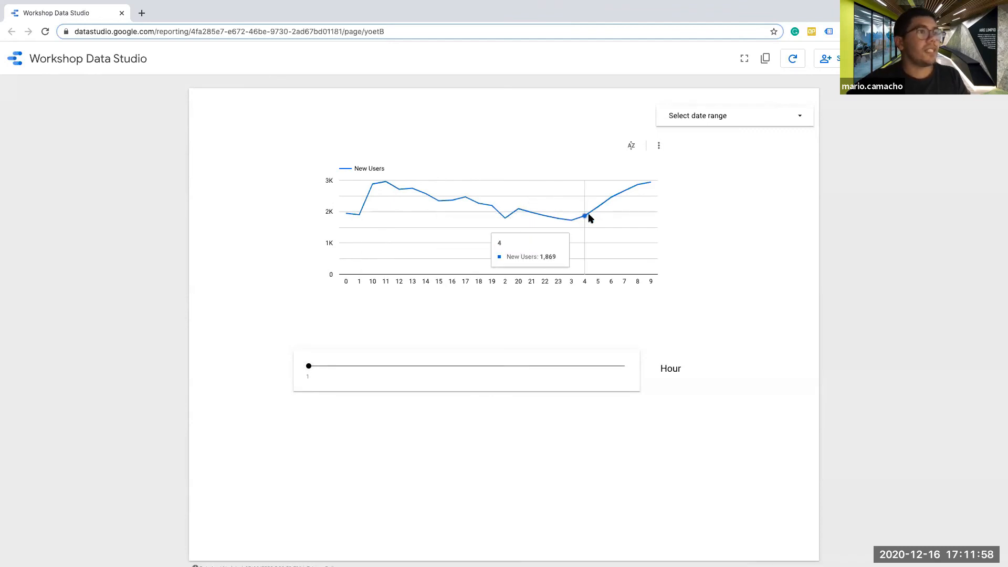
click(396, 365)
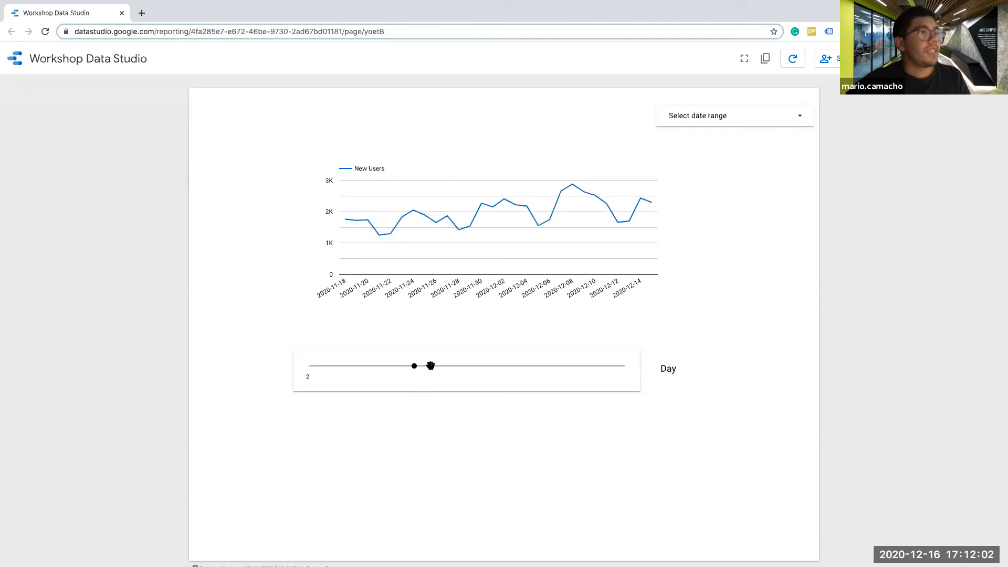
click(522, 365)
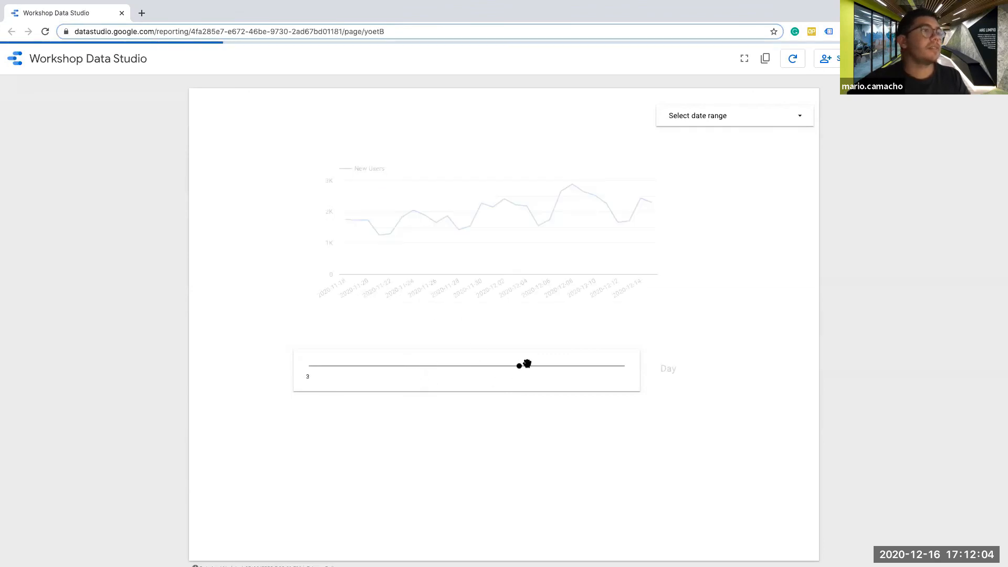
click(615, 366)
mouse_move(428, 239)
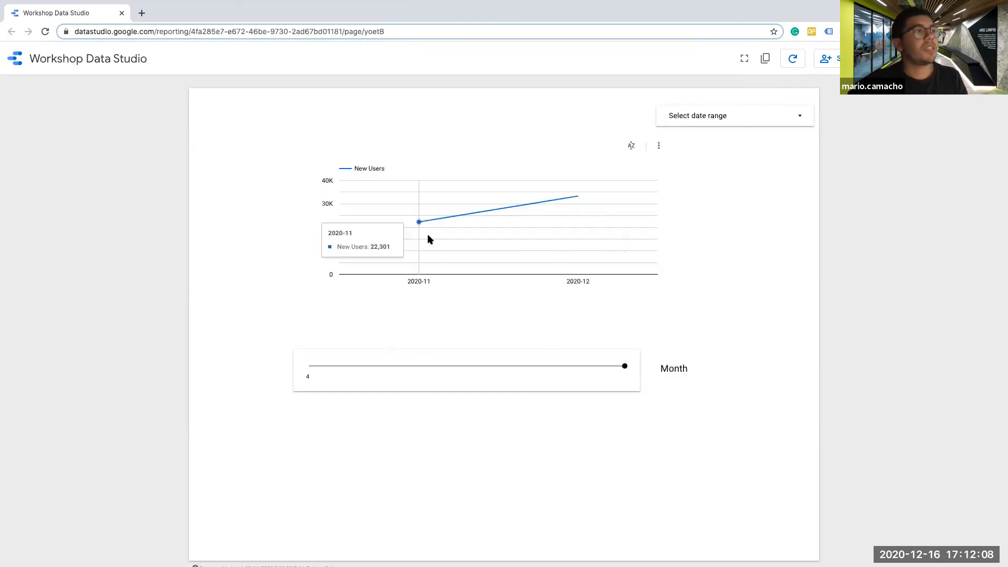
Step: Filter the previewed report to the date range Sep 1, 2020 to Dec 14, 2020
click(726, 120)
click(585, 163)
click(585, 163)
click(646, 187)
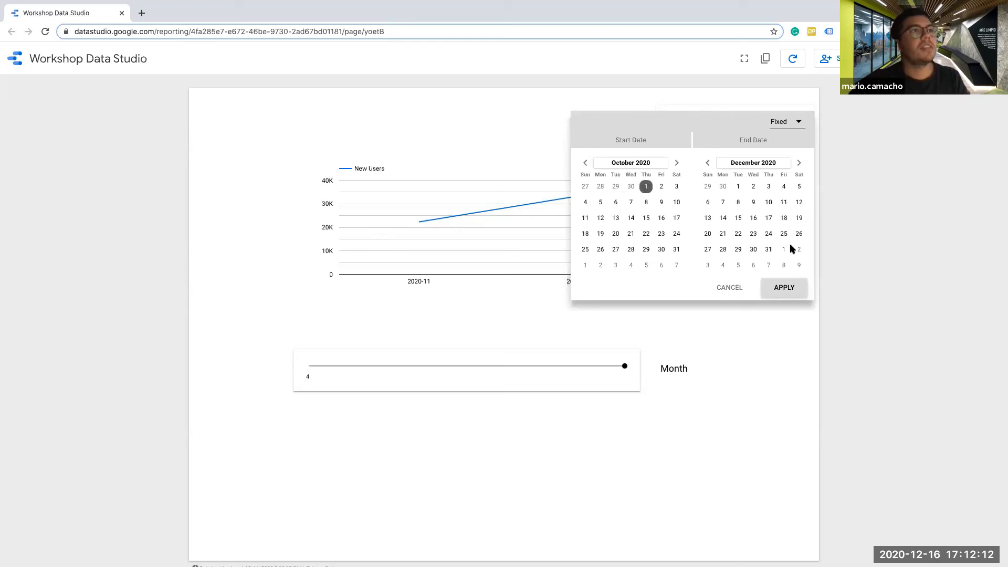
click(585, 163)
click(616, 187)
click(723, 218)
click(783, 288)
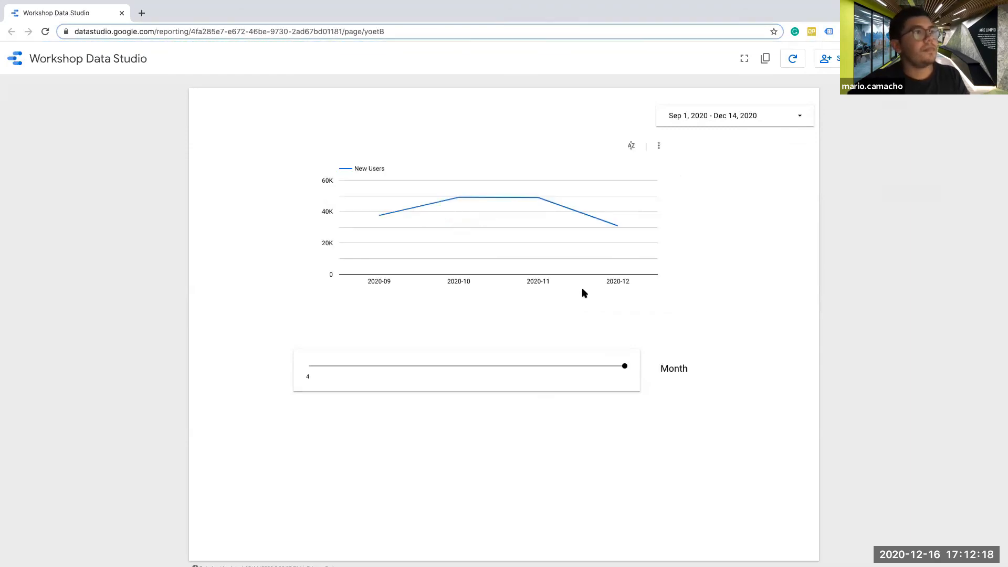
Step: Check the chart at week, day and hour for the selected date range and return to editing
click(543, 366)
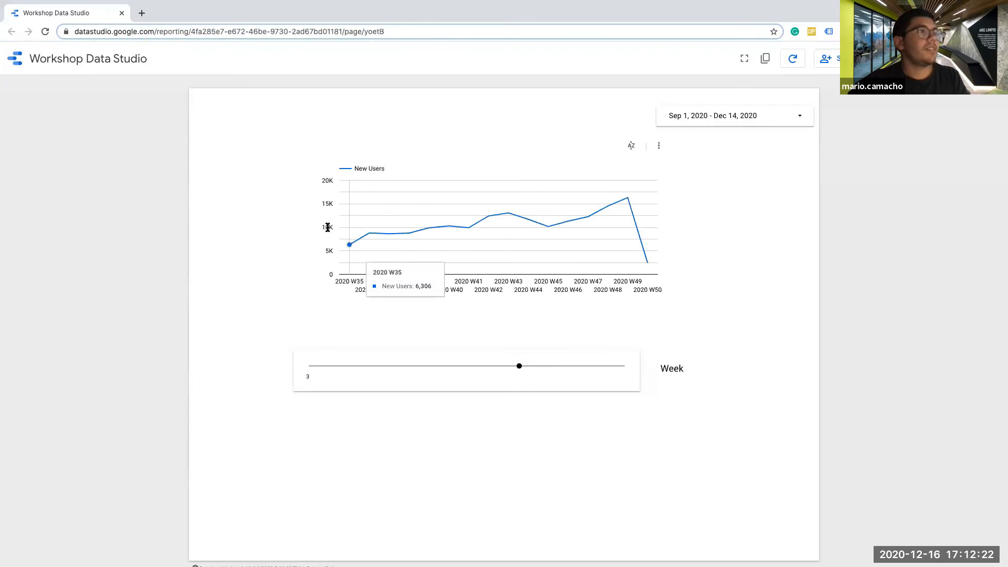
click(464, 366)
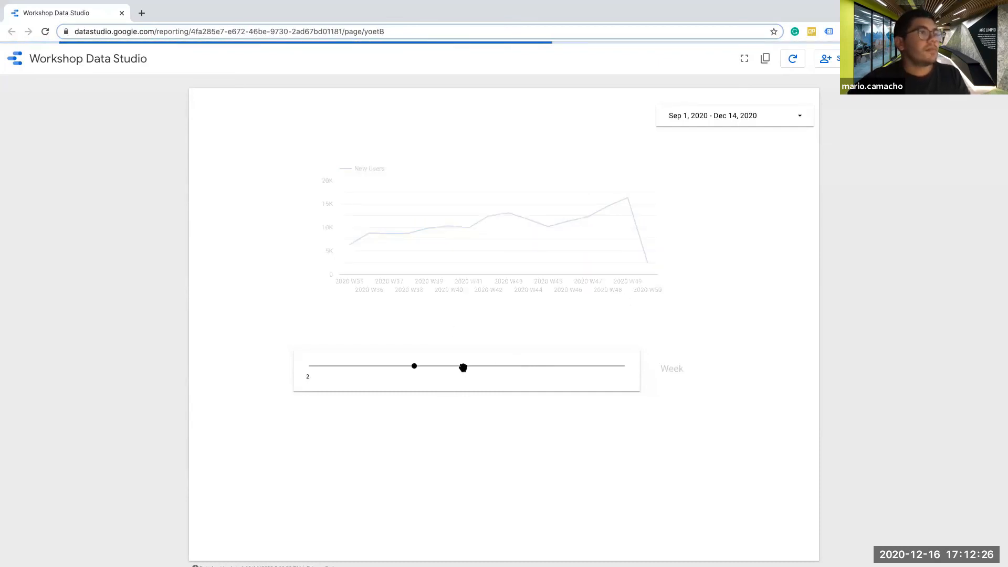
click(307, 367)
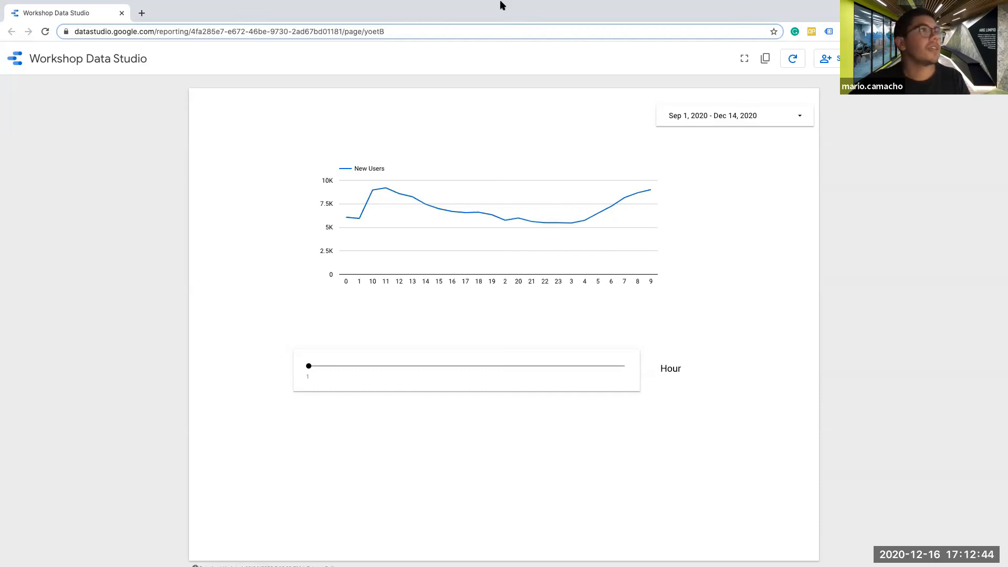
mouse_move(576, 9)
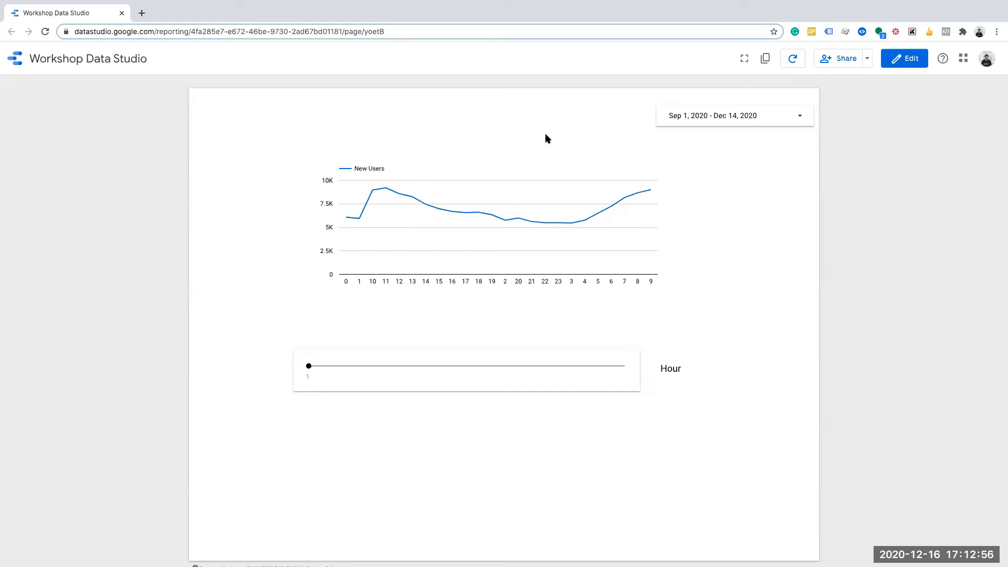
click(898, 59)
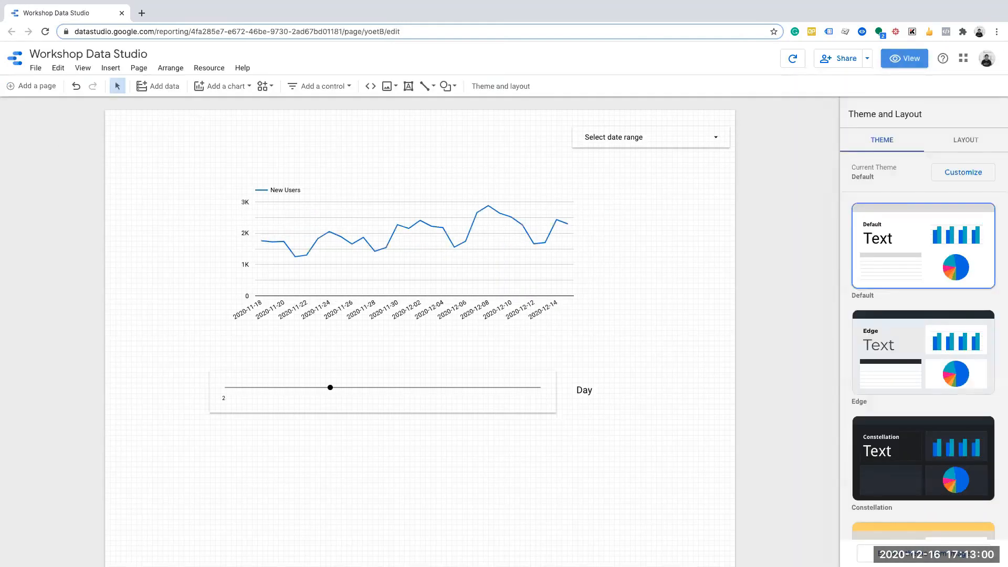
mouse_move(14, 1)
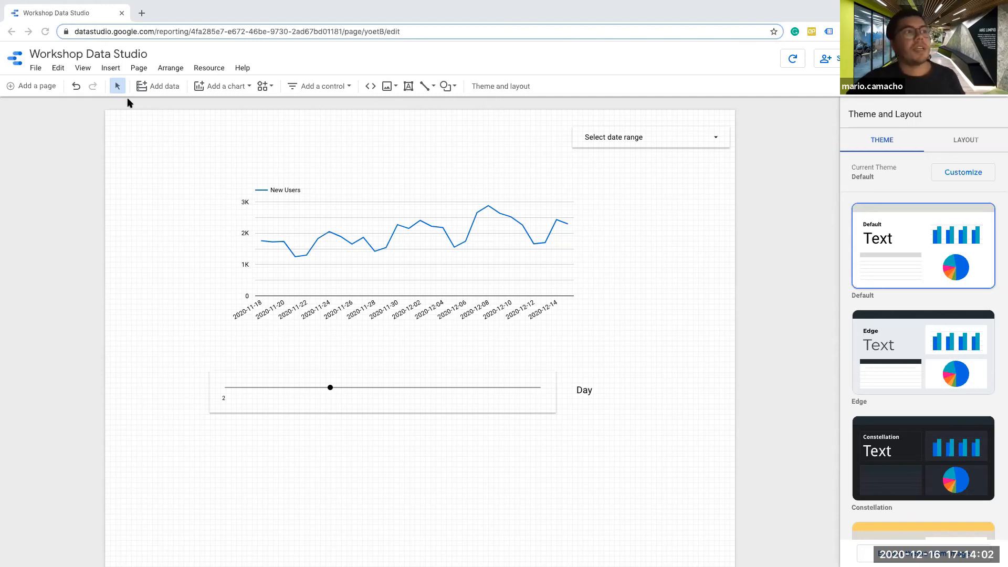
click(216, 72)
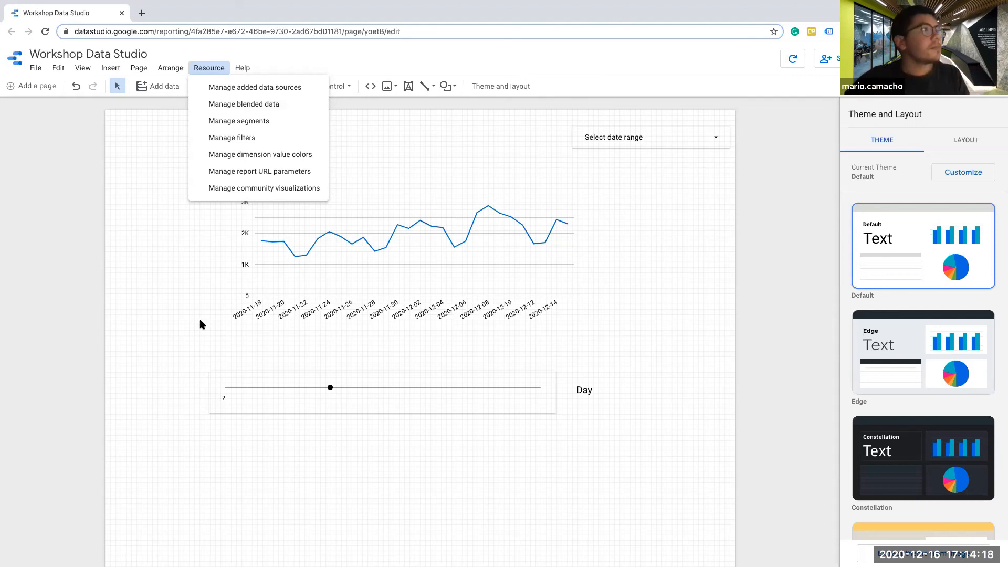
click(698, 347)
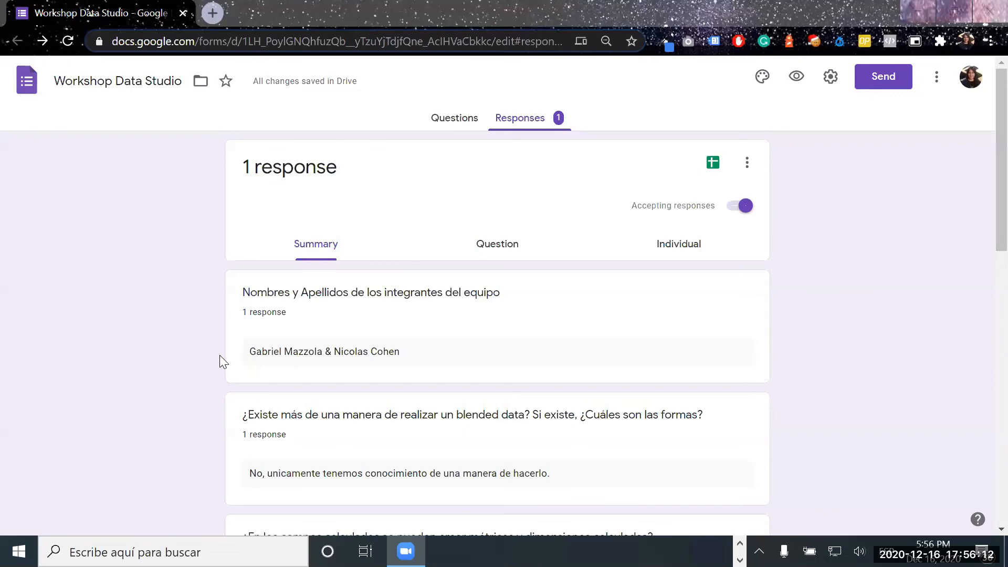
Step: Review the summary of answers submitted to the Workshop Data Studio form in Google Forms
scroll(219, 355, down, 4)
scroll(219, 355, up, 4)
scroll(427, 391, down, 4)
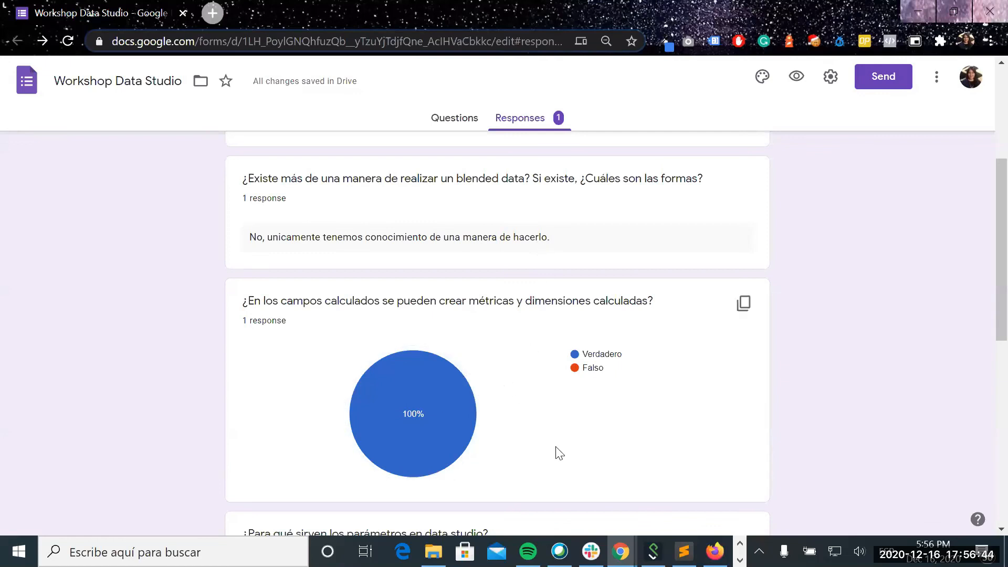
scroll(559, 453, down, 2)
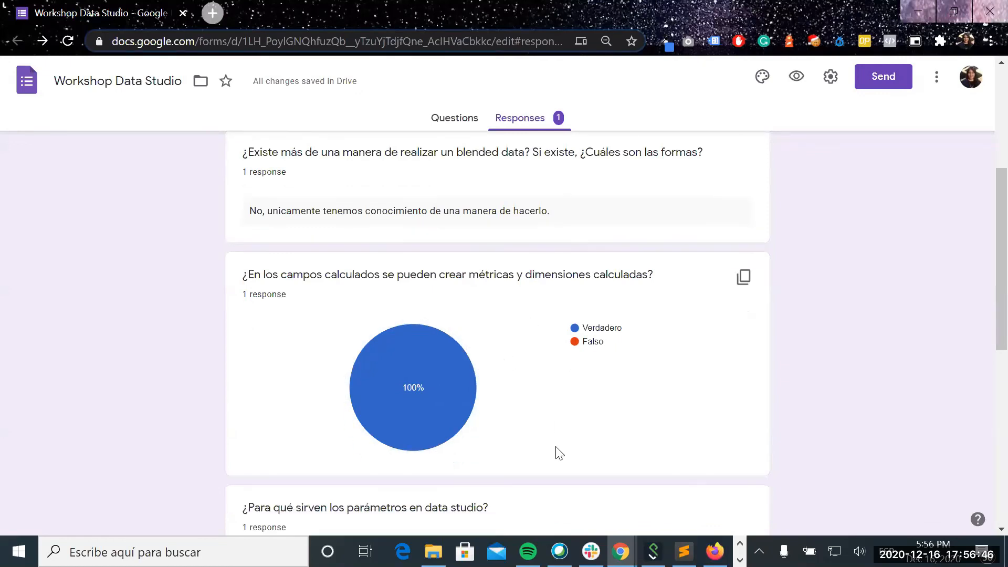
scroll(559, 453, up, 5)
scroll(559, 453, down, 5)
scroll(559, 453, up, 4)
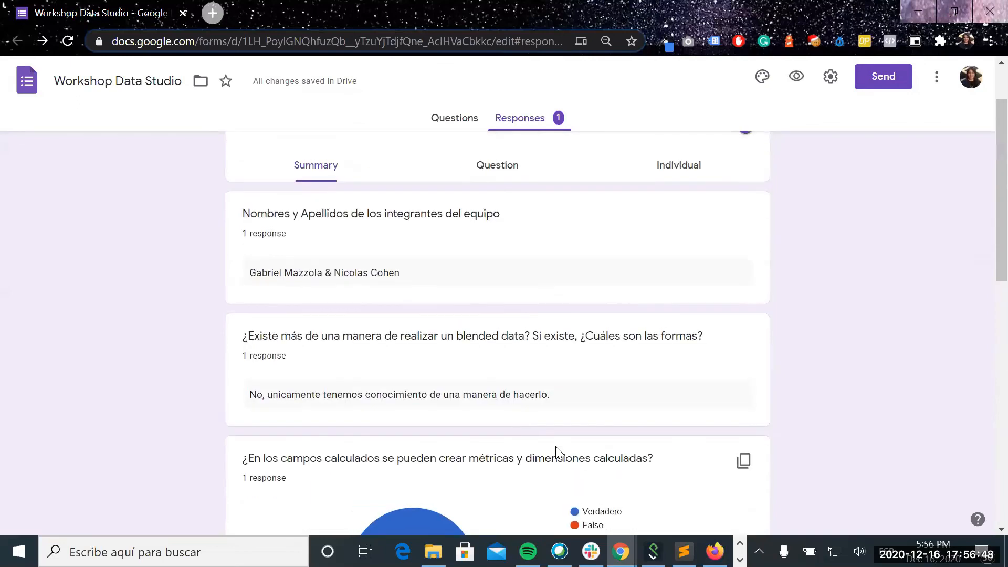
scroll(556, 450, down, 3)
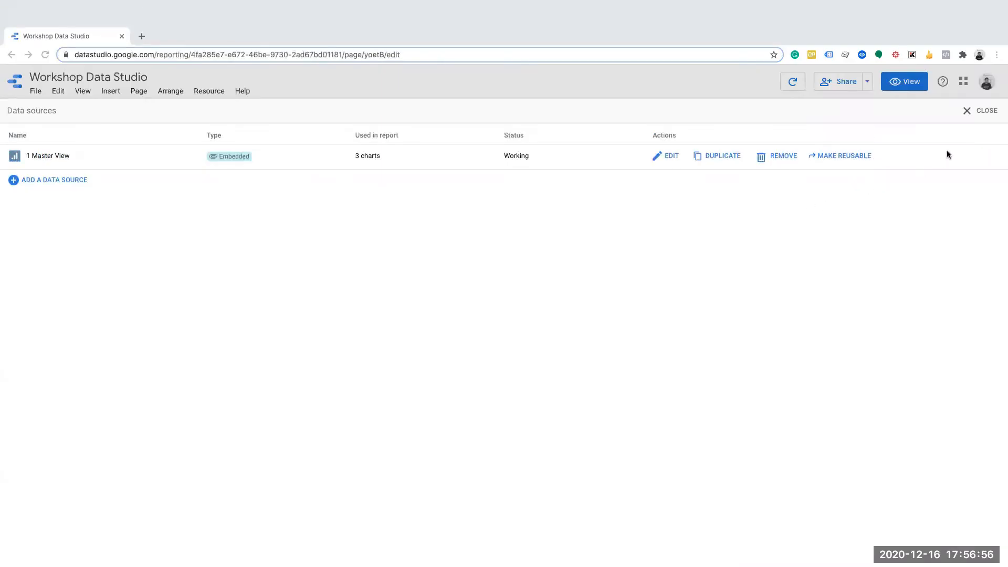
Step: Close the report's data source list and add New Users and Pageviews scorecards side by side below the slider
click(967, 110)
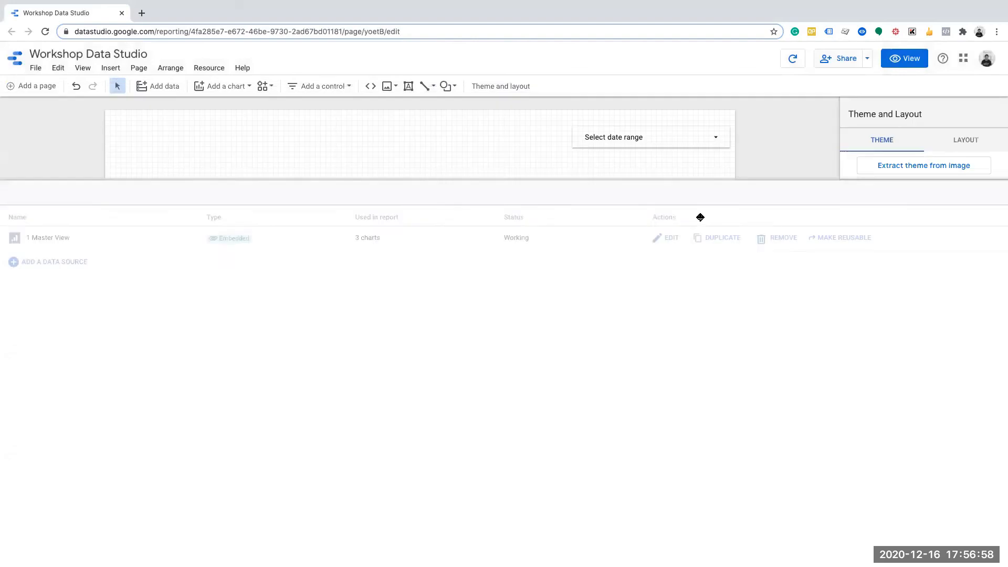
scroll(277, 351, down, 1)
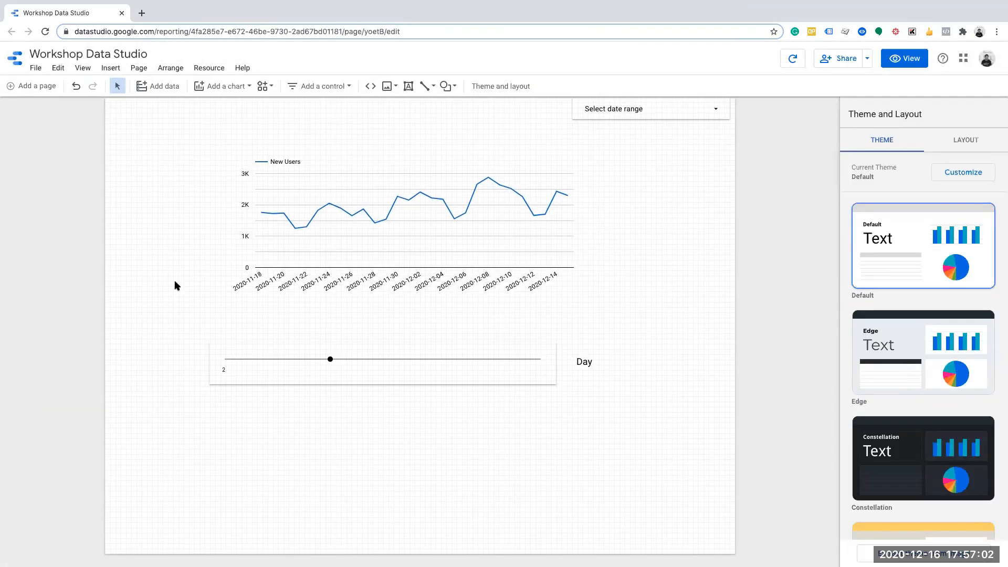
click(230, 92)
click(210, 153)
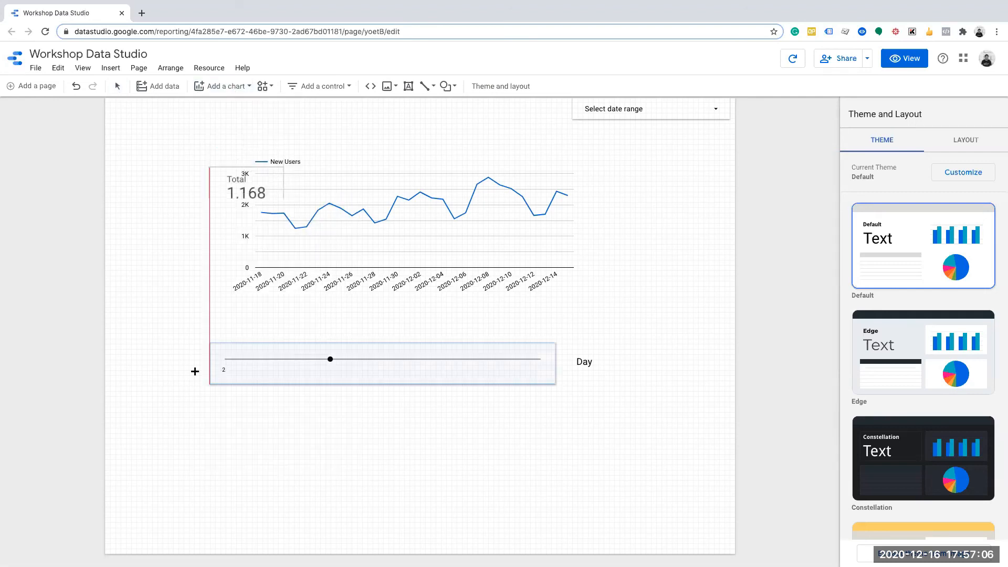
click(187, 432)
click(231, 86)
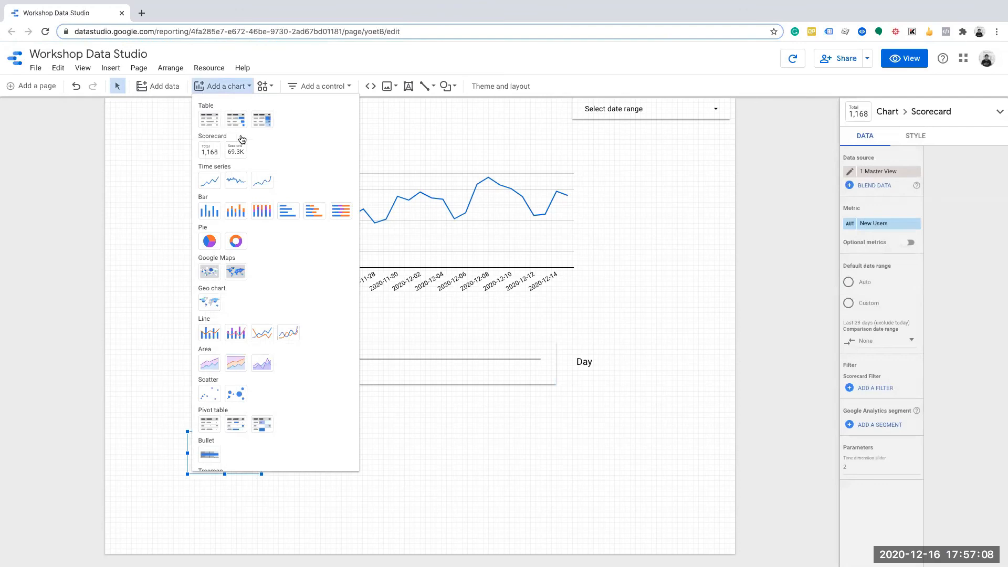
click(210, 150)
click(297, 433)
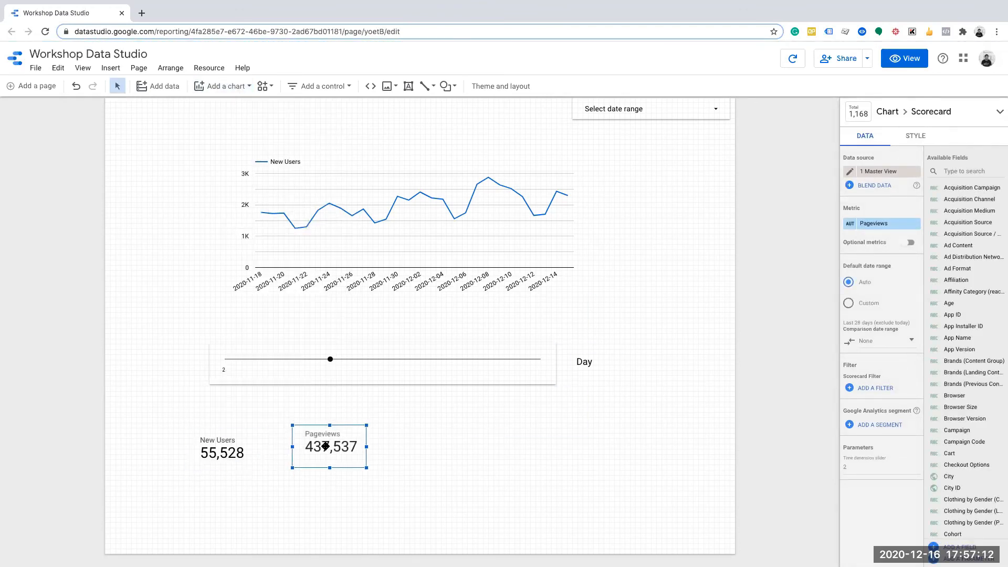
Step: Blend the New Users and Pageviews scorecards into a ratio scorecard beside Pageviews and inspect its blend configuration
click(217, 461)
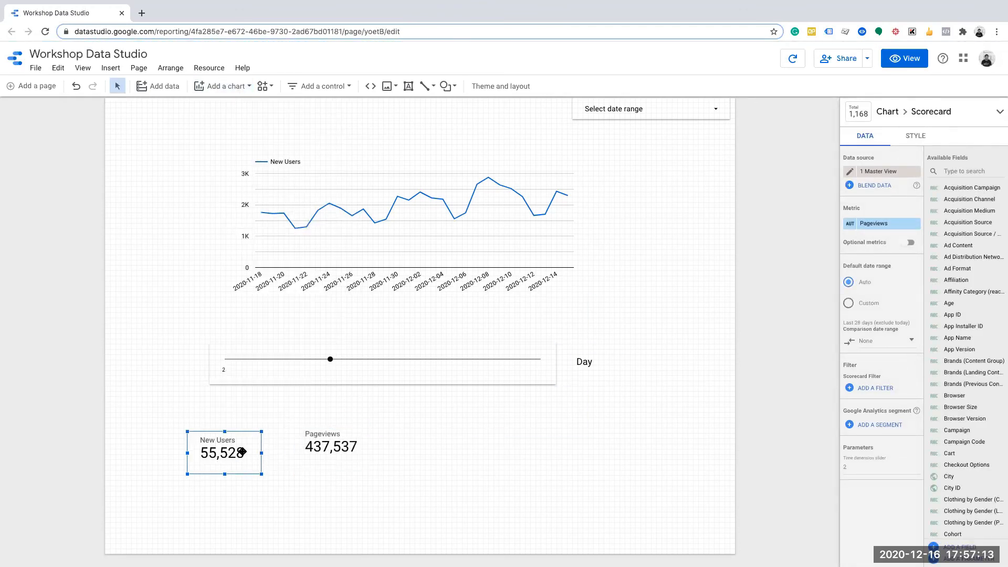
shift+click(313, 446)
right_click(315, 445)
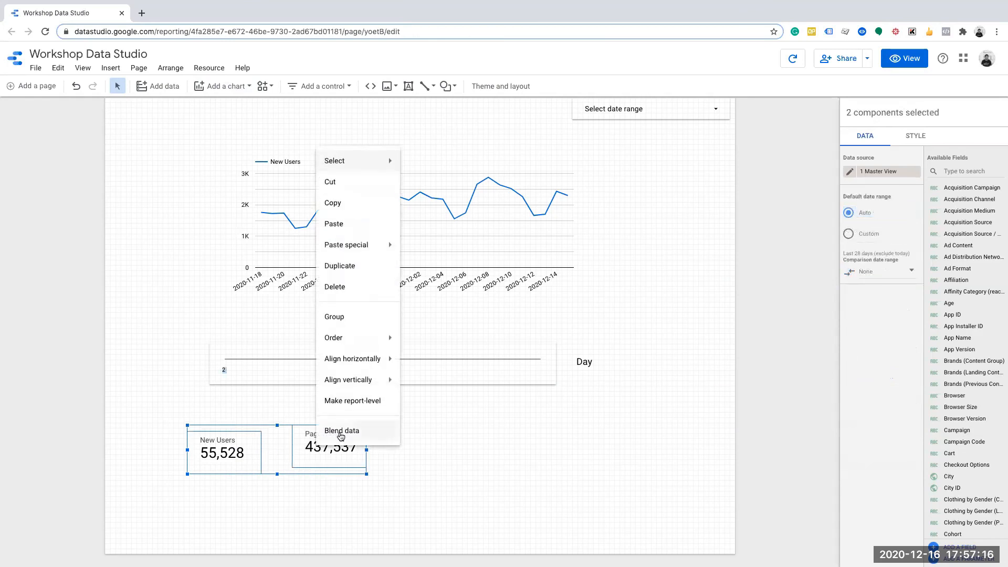
click(341, 431)
drag(263, 448, 449, 443)
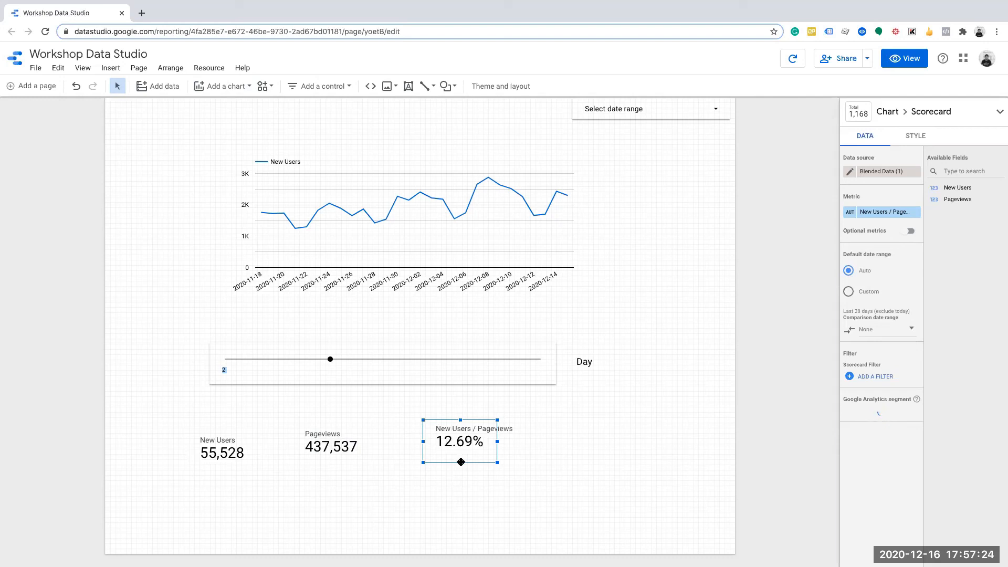
drag(461, 445, 418, 456)
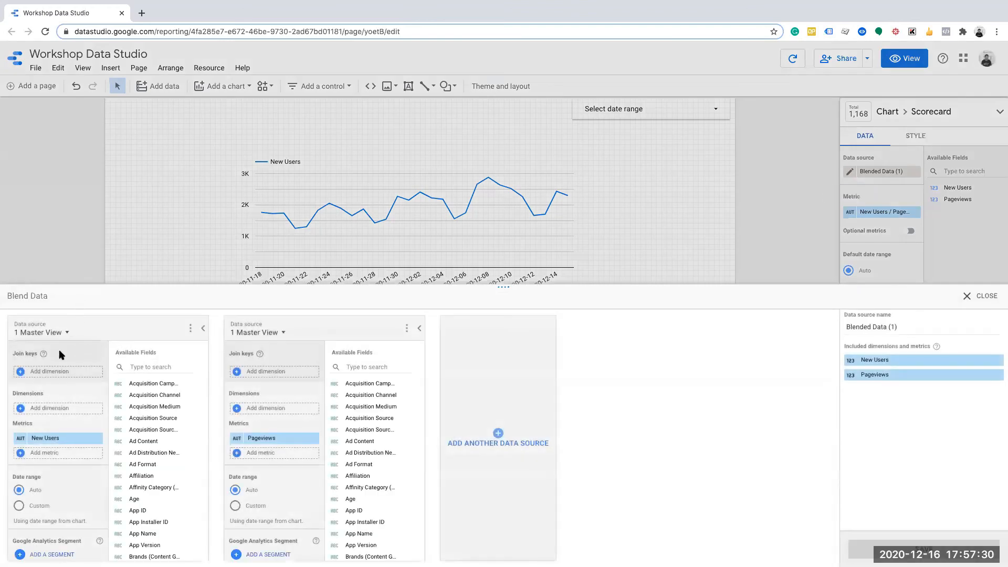
scroll(73, 525, down, 2)
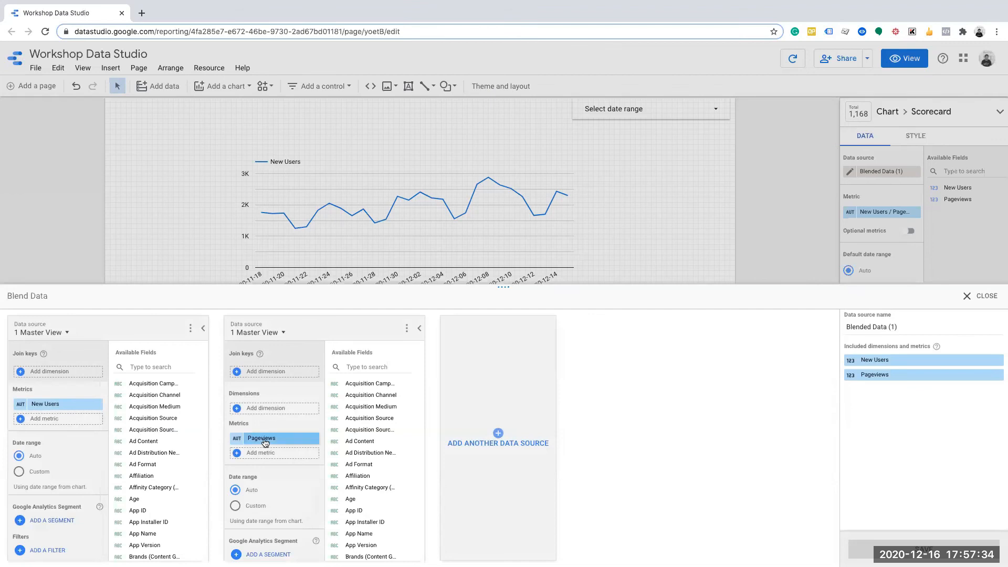
click(980, 296)
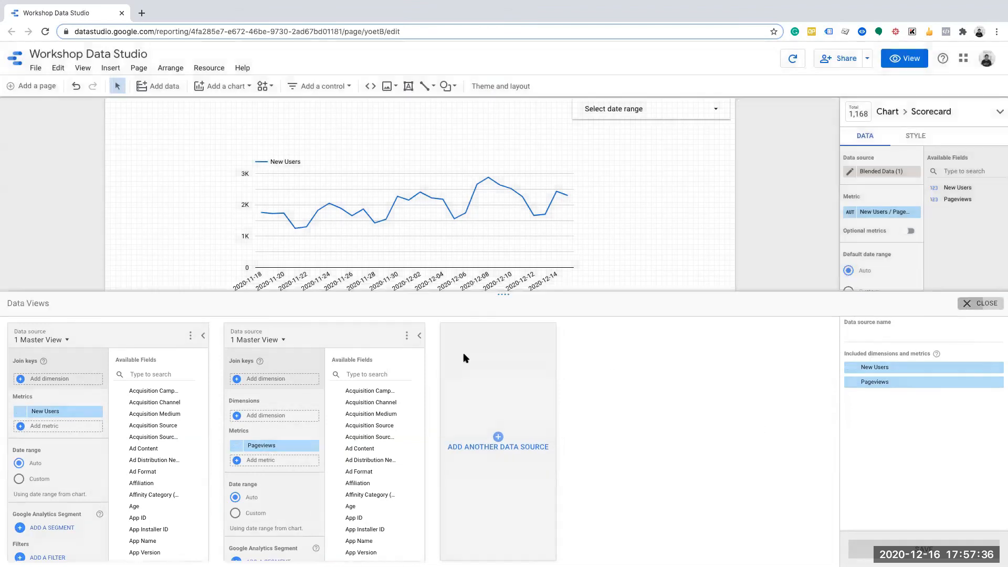
Step: Start a new data blend from the report's resources with [Sample] Google Ads and 1 Master View as sources
click(208, 67)
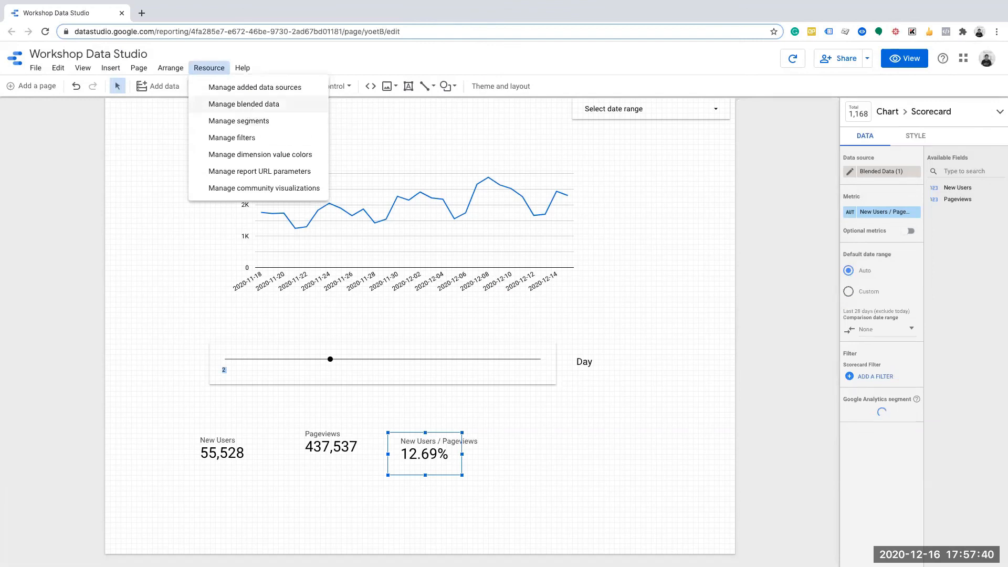
click(243, 104)
click(12, 159)
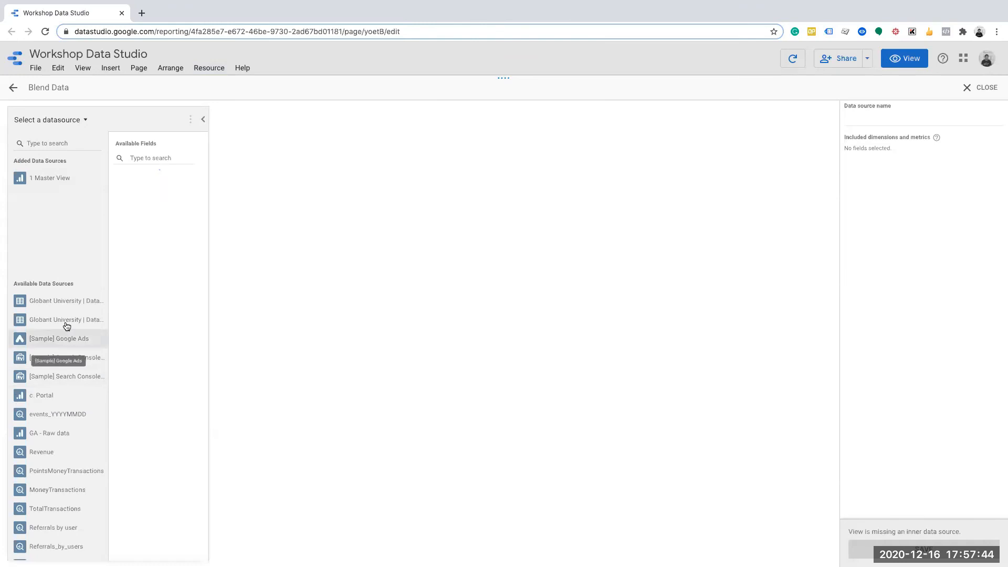
click(68, 342)
click(283, 331)
click(281, 196)
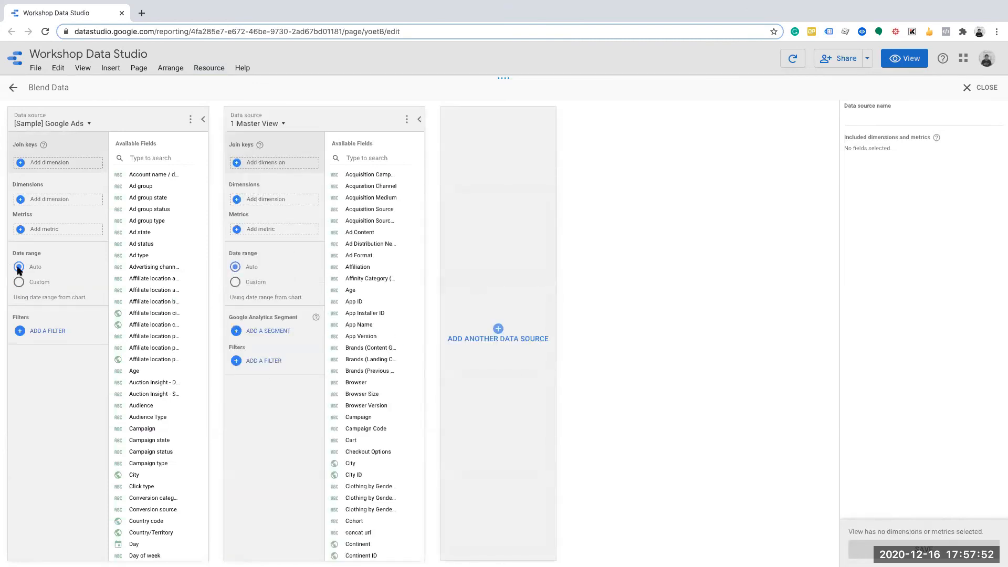
Step: Add Day as the join key of [Sample] Google Ads and discard the unsaved blend
click(22, 163)
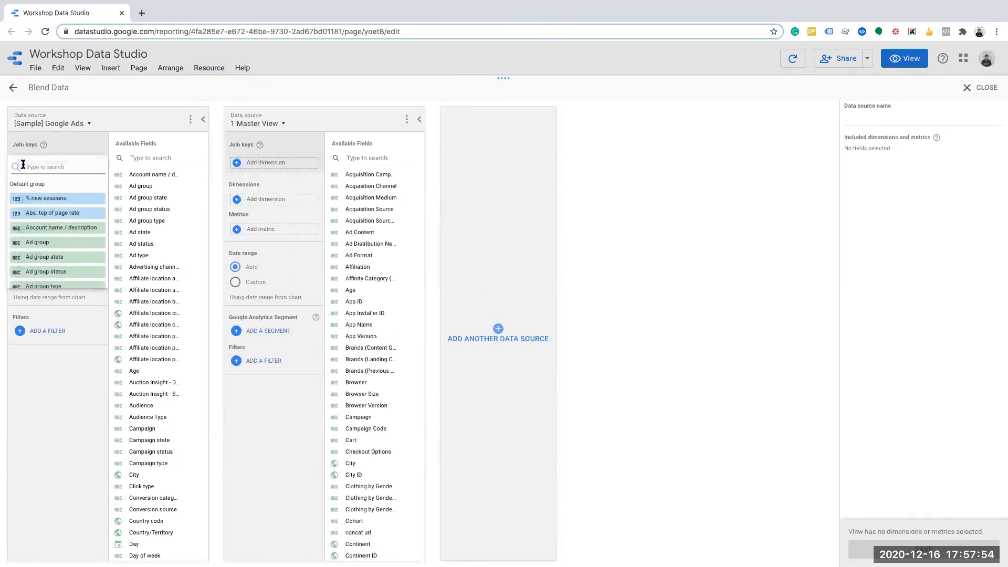
text(da)
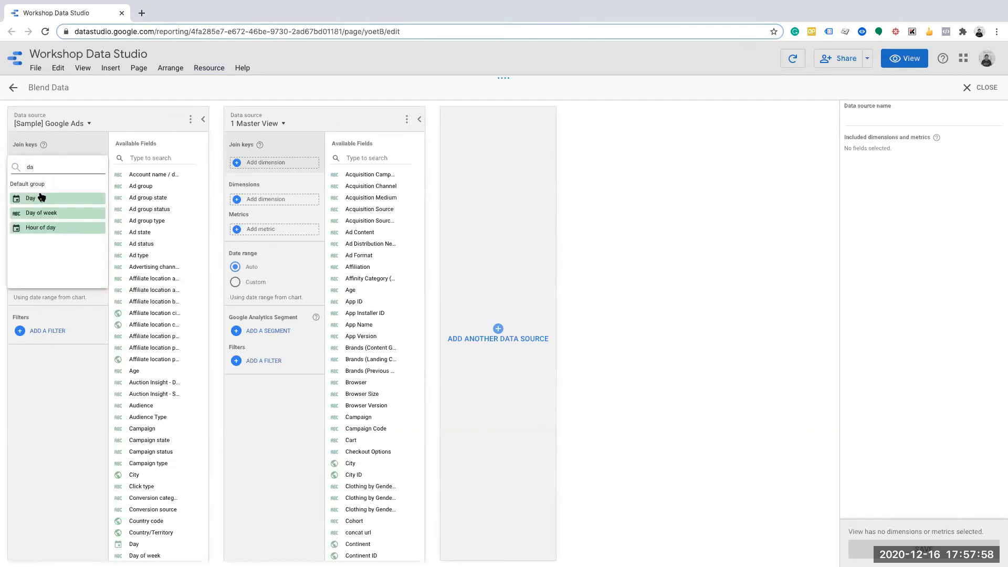
click(71, 198)
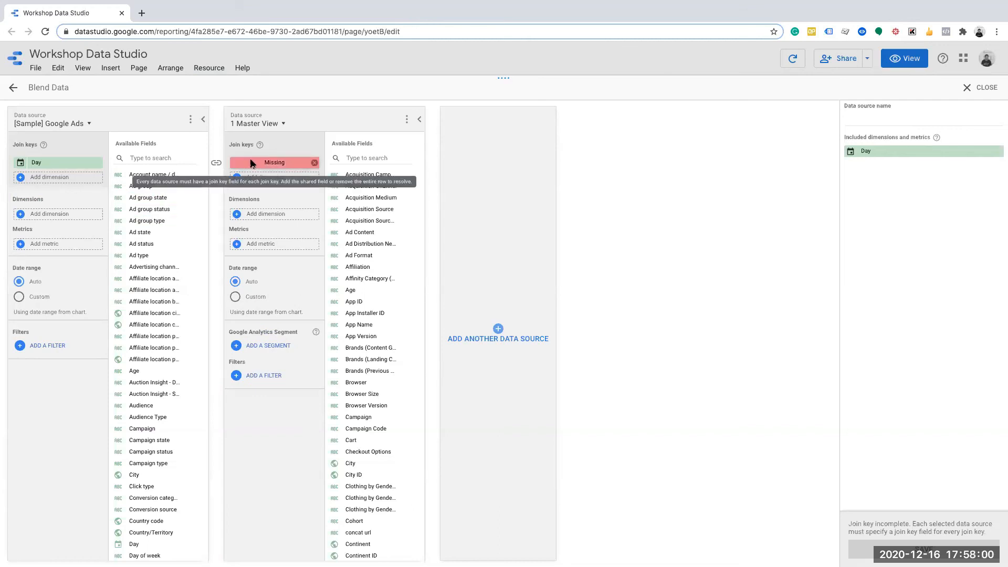
click(977, 93)
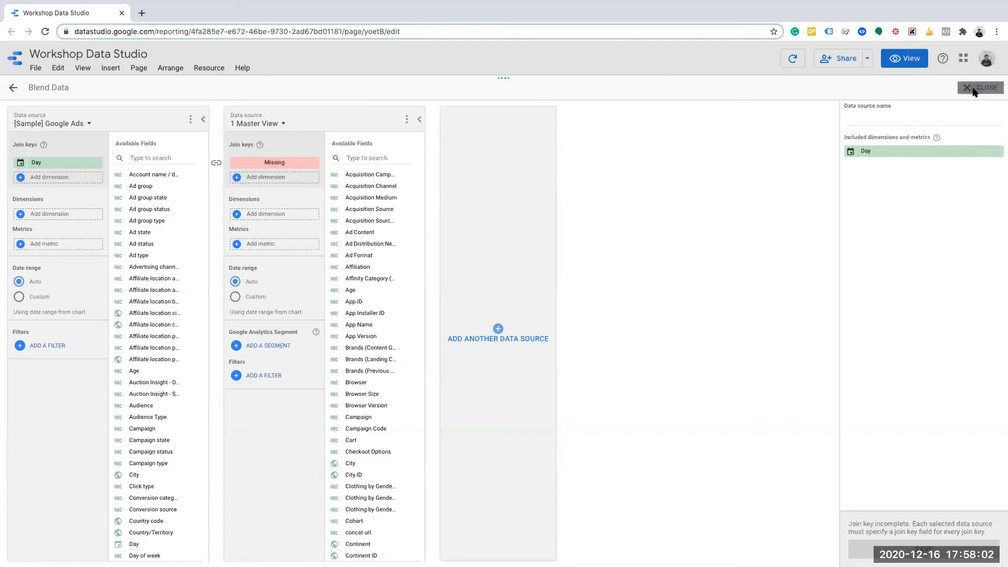
click(603, 338)
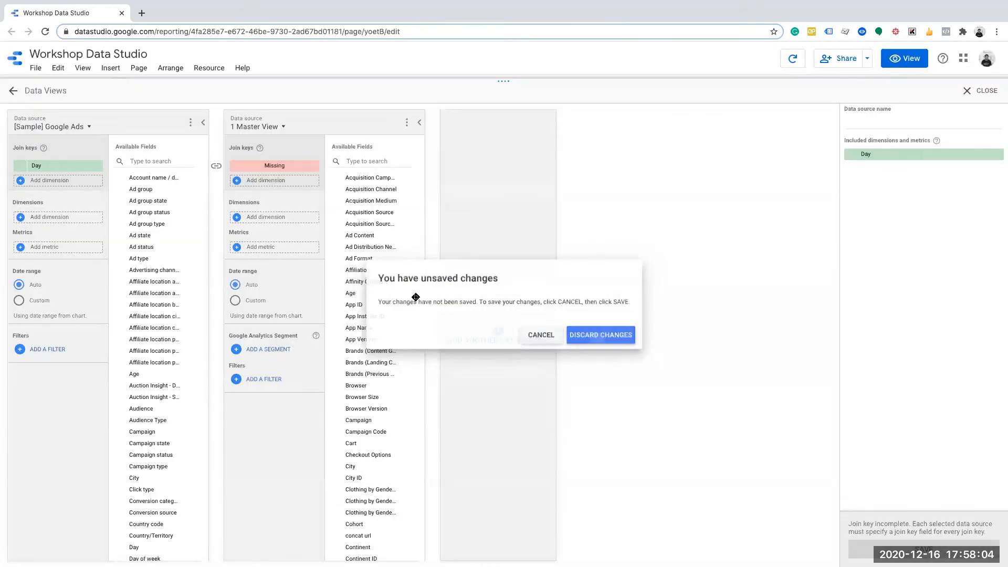